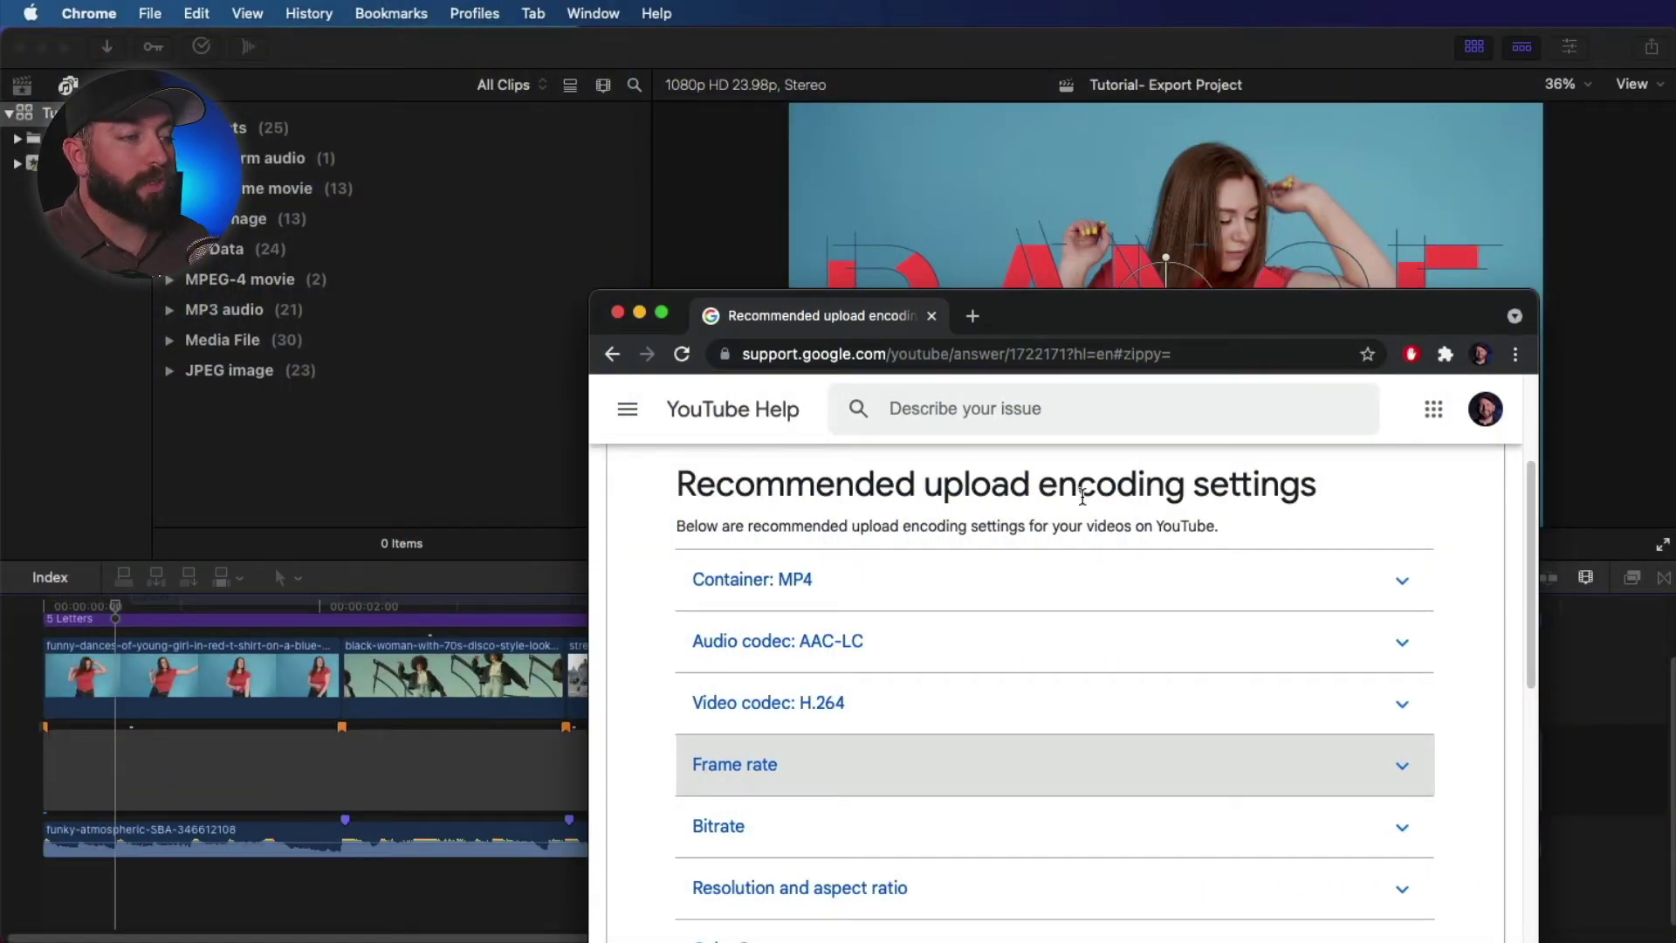
Check the Container: MP4 and Audio codec: AAC-LC rows, then leave Video codec: H.264 expanded.
{"action": "scroll", "coordinate": [1082, 496], "scroll_direction": "right", "scroll_amount": 1}
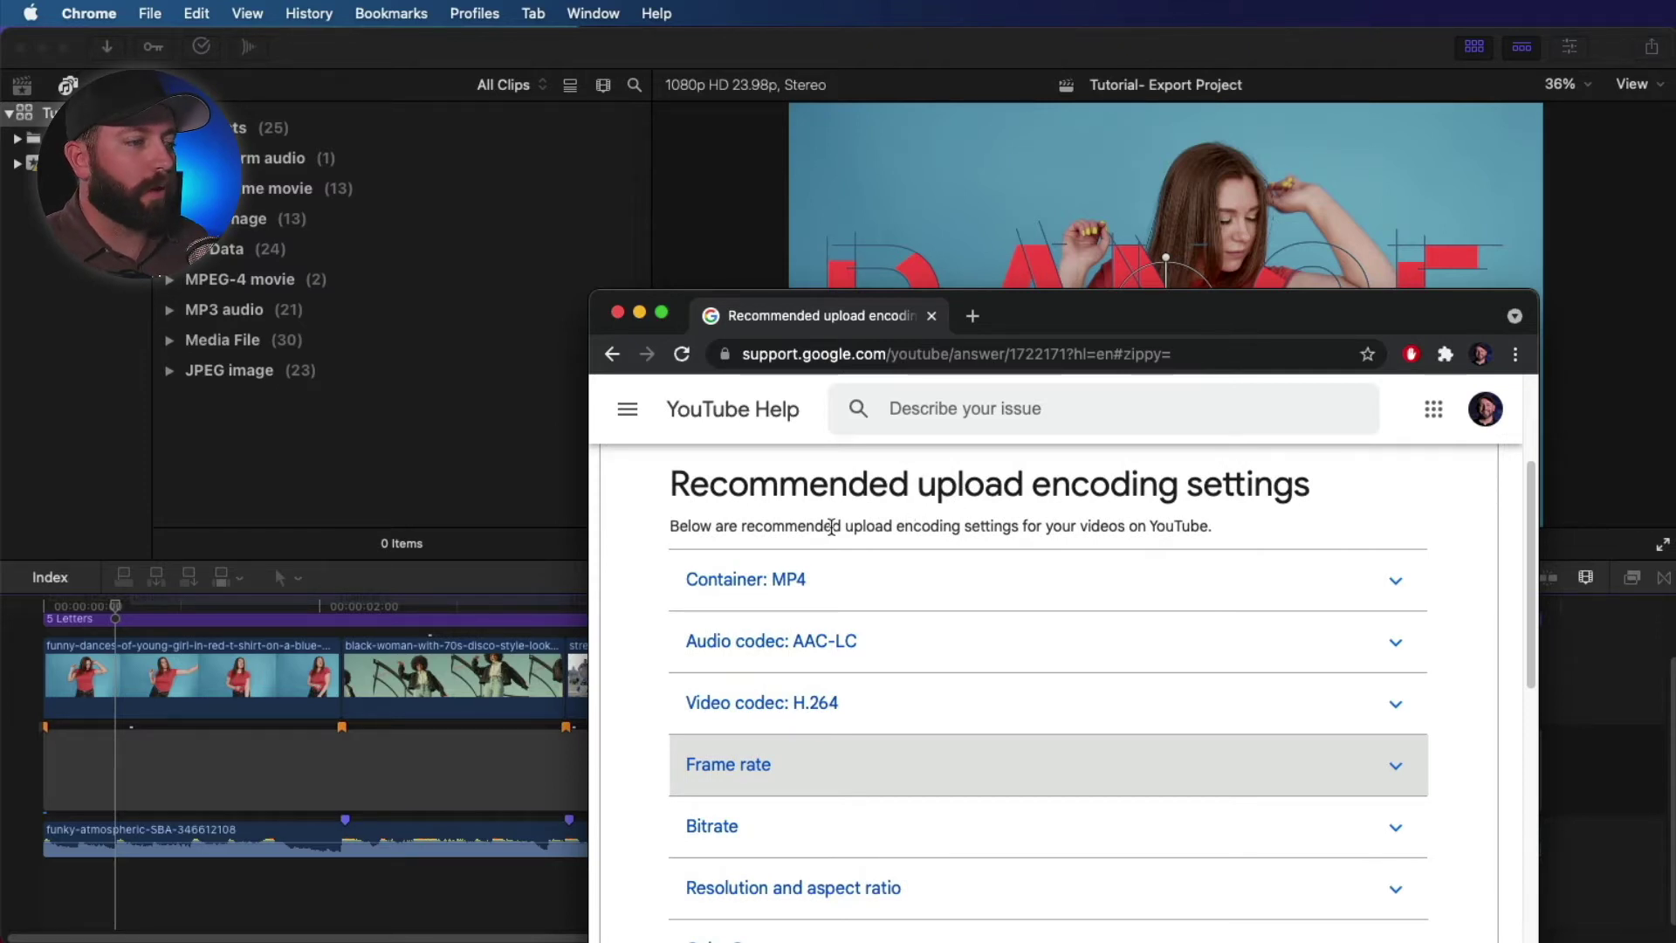
{"action": "scroll", "coordinate": [870, 543], "scroll_direction": "down", "scroll_amount": 1}
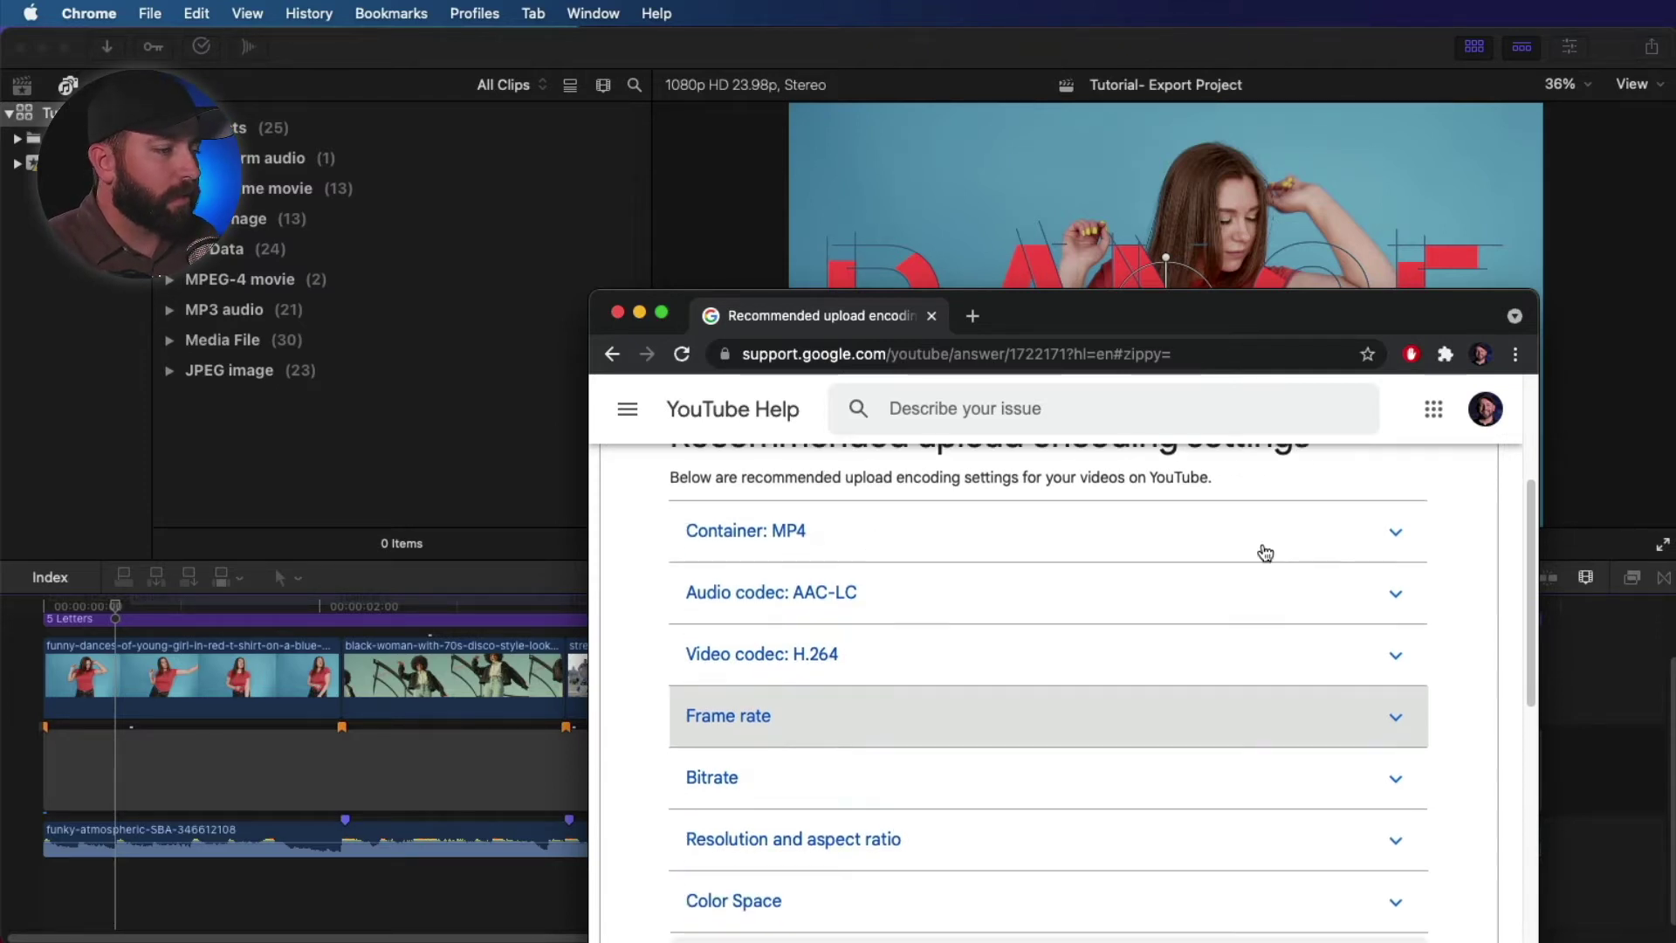
{"action": "left_click", "coordinate": [1395, 534]}
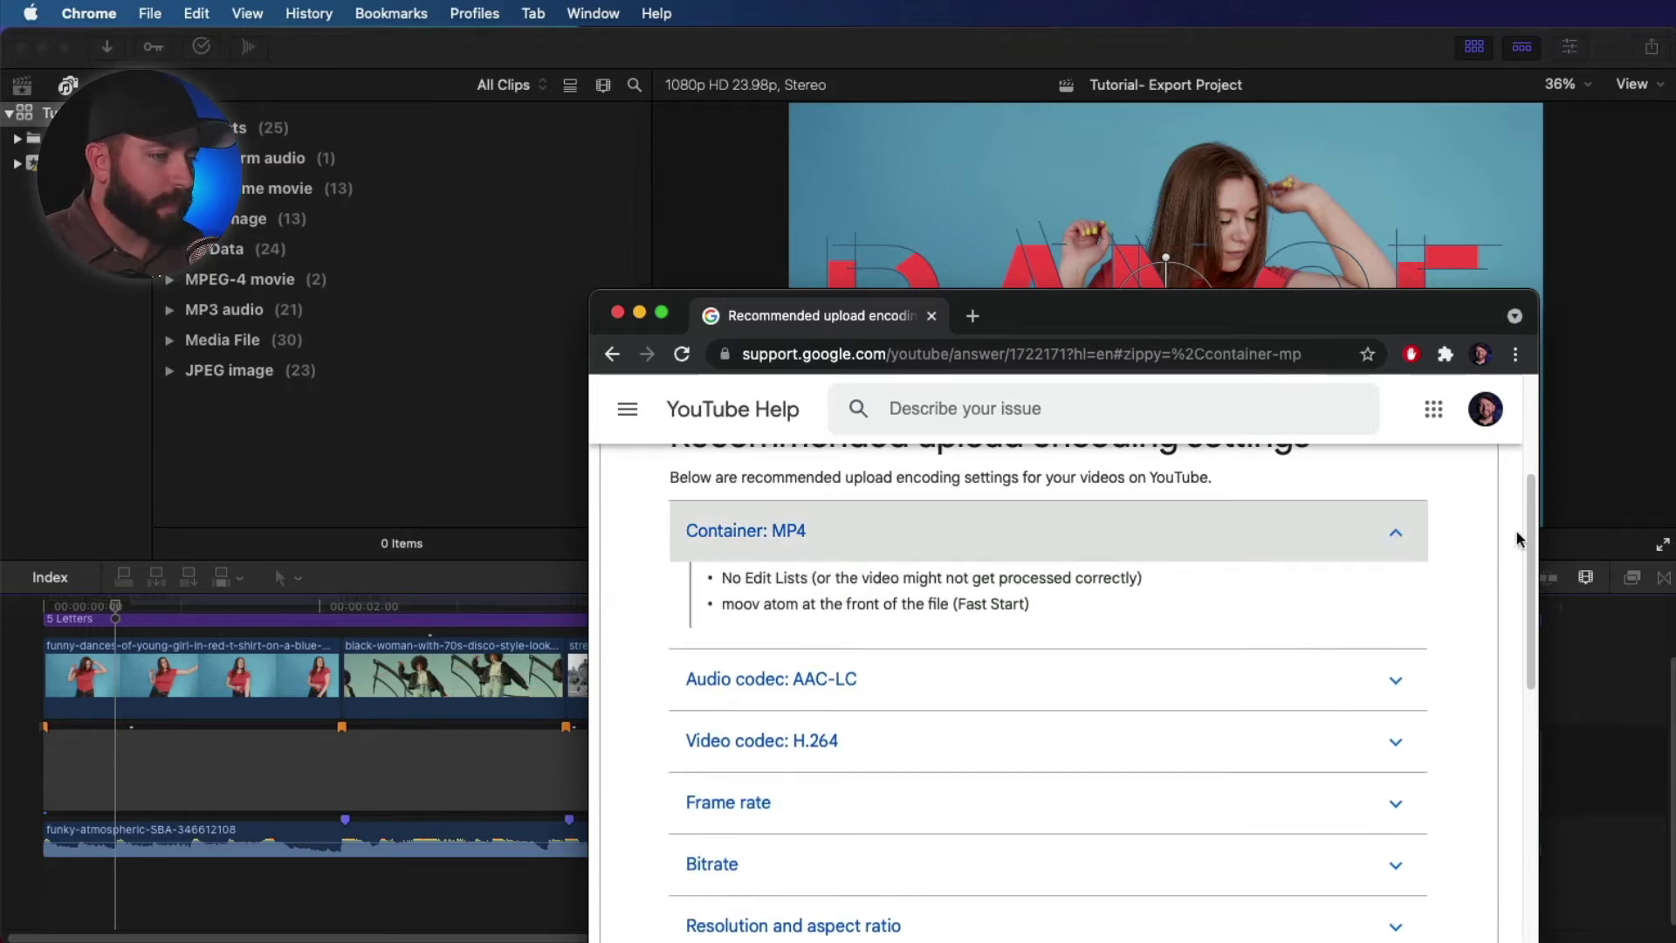
{"action": "left_click", "coordinate": [1392, 539]}
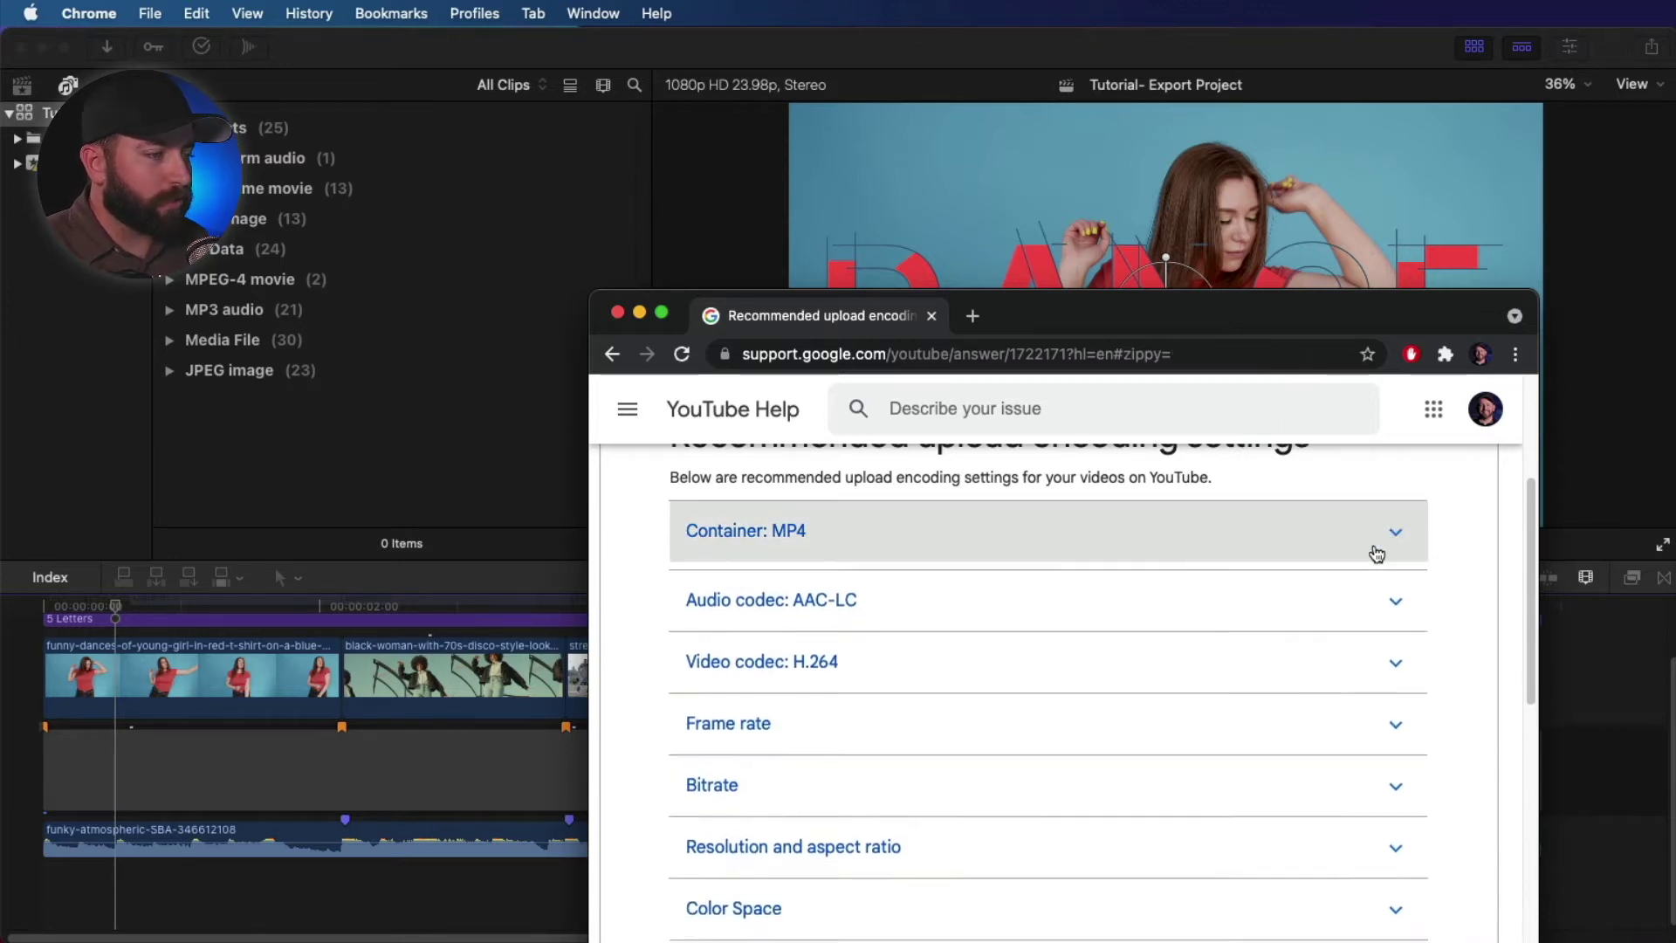
{"action": "left_click", "coordinate": [1396, 599]}
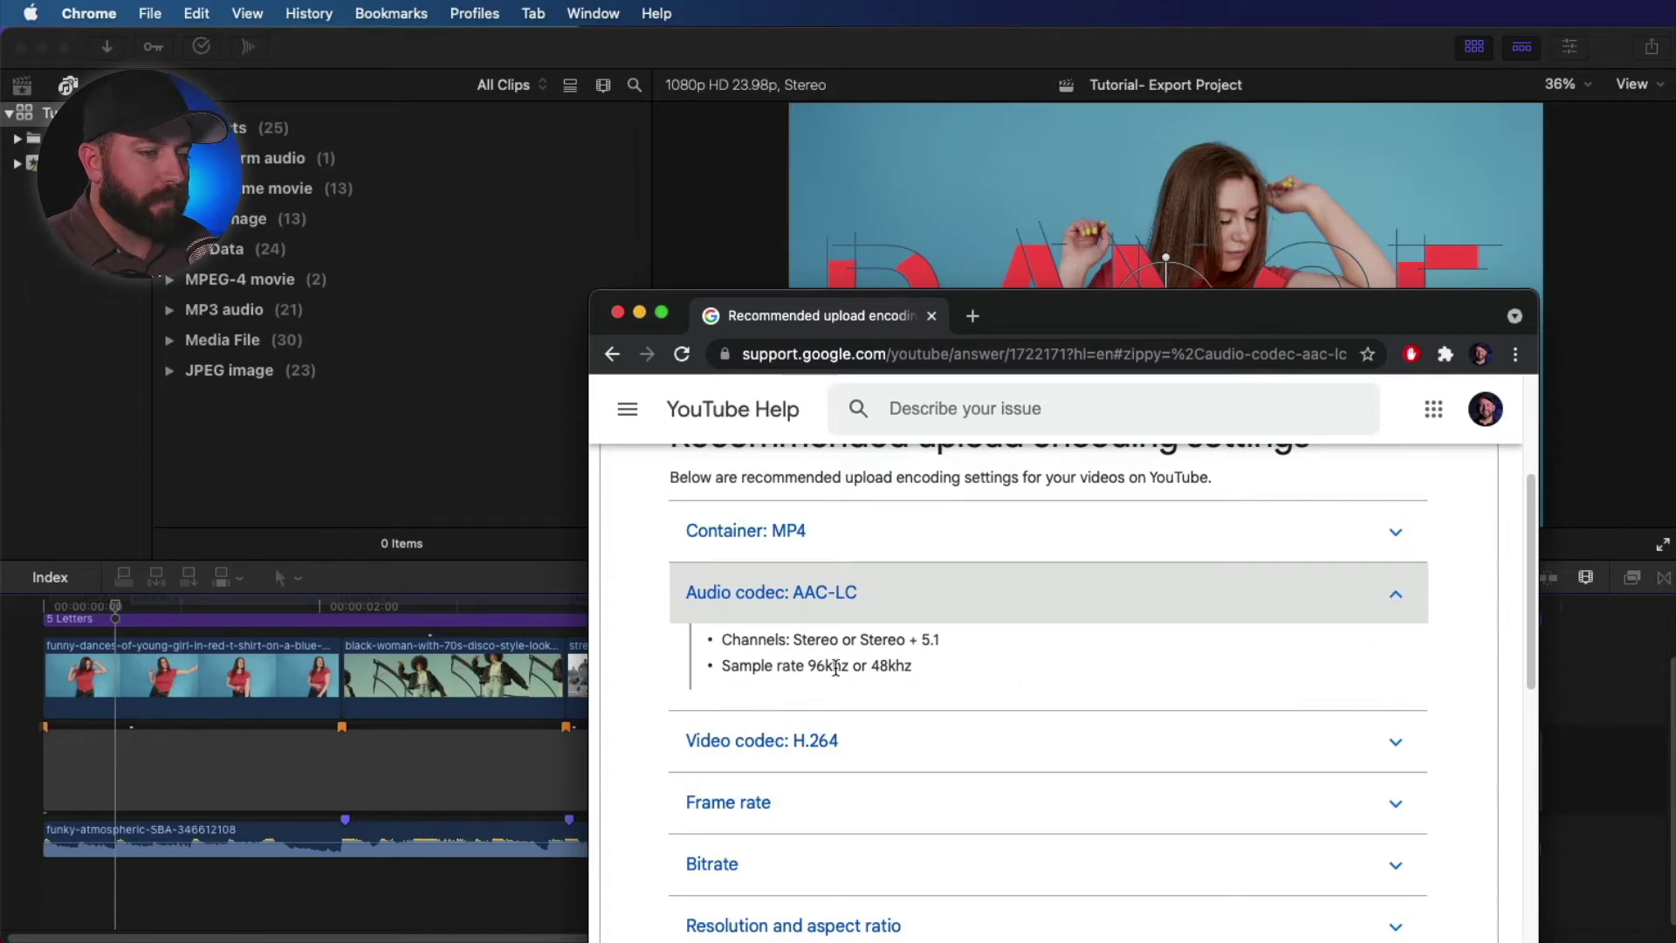
{"action": "left_click", "coordinate": [1402, 600]}
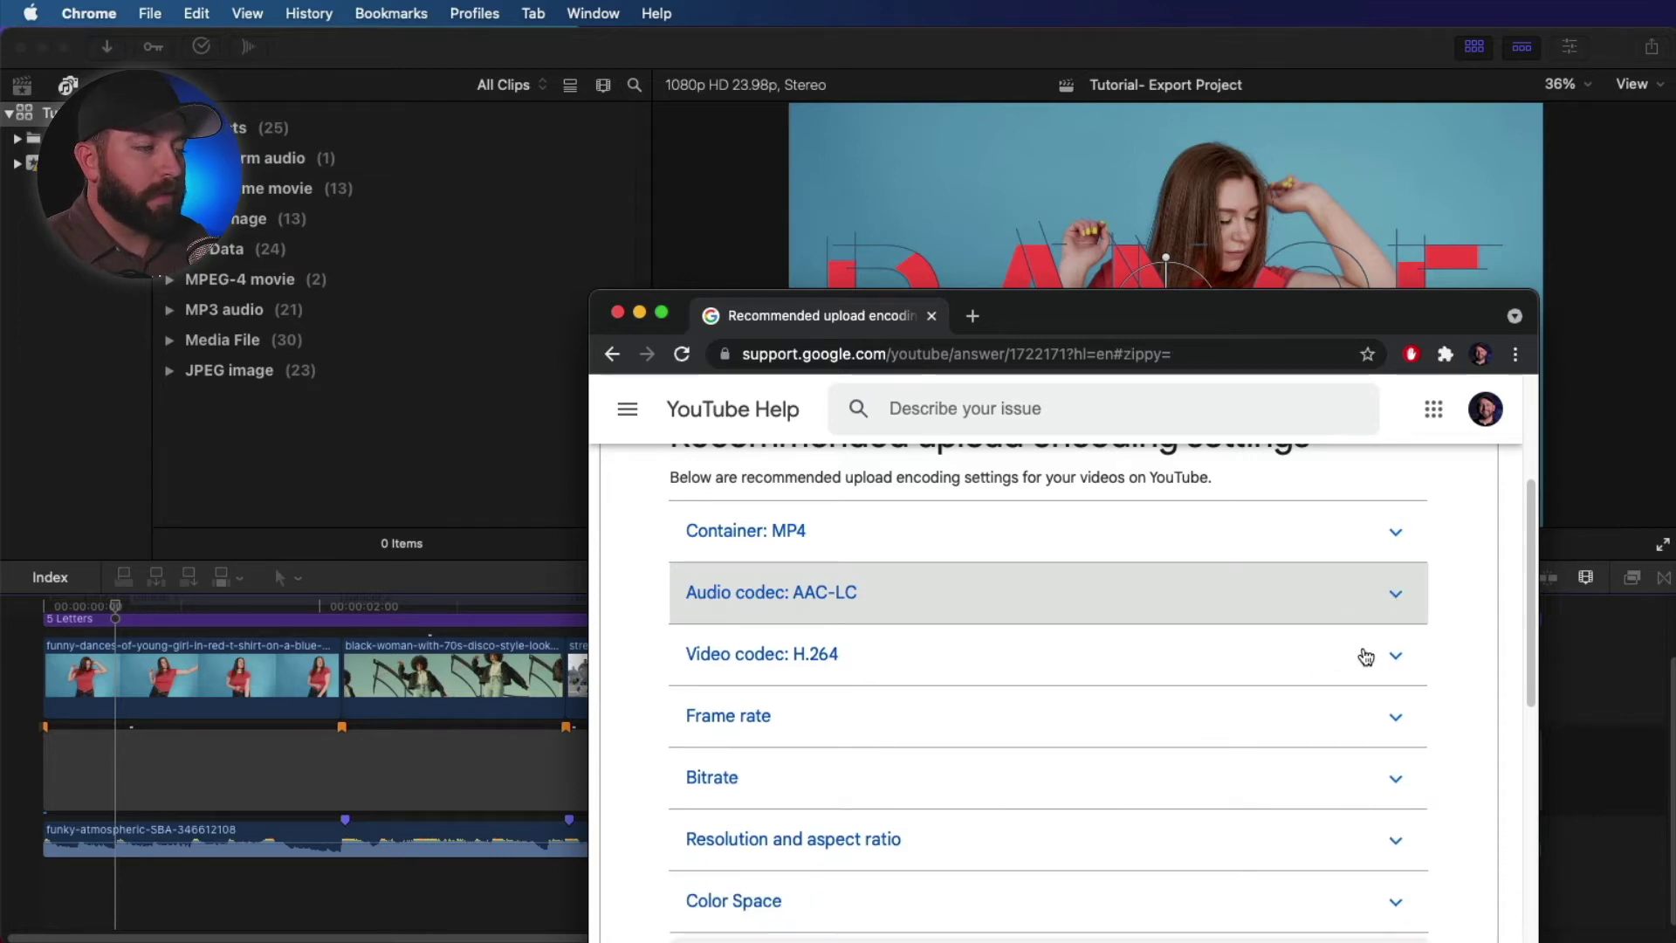
{"action": "left_click", "coordinate": [1395, 657]}
{"action": "scroll", "coordinate": [1190, 684], "scroll_direction": "down", "scroll_amount": 3}
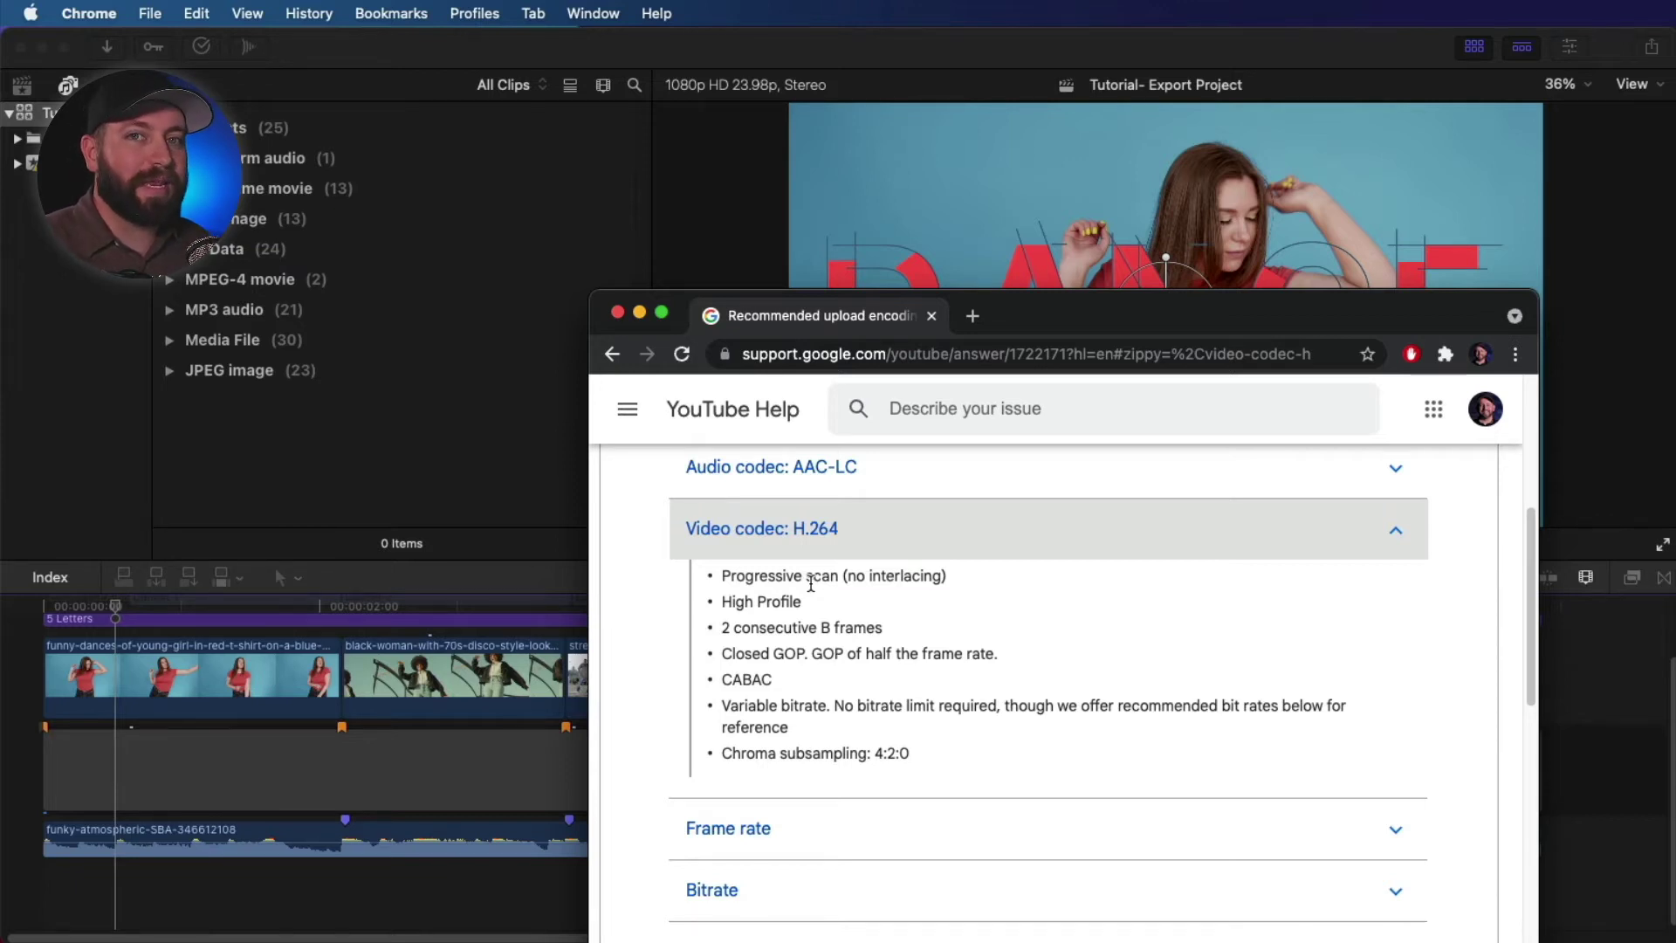
Expand Frame rate, scroll past the SDR/HDR bitrate tables, and expand Color Space showing BT.709.
{"action": "scroll", "coordinate": [811, 584], "scroll_direction": "down", "scroll_amount": 4}
{"action": "left_click", "coordinate": [773, 537]}
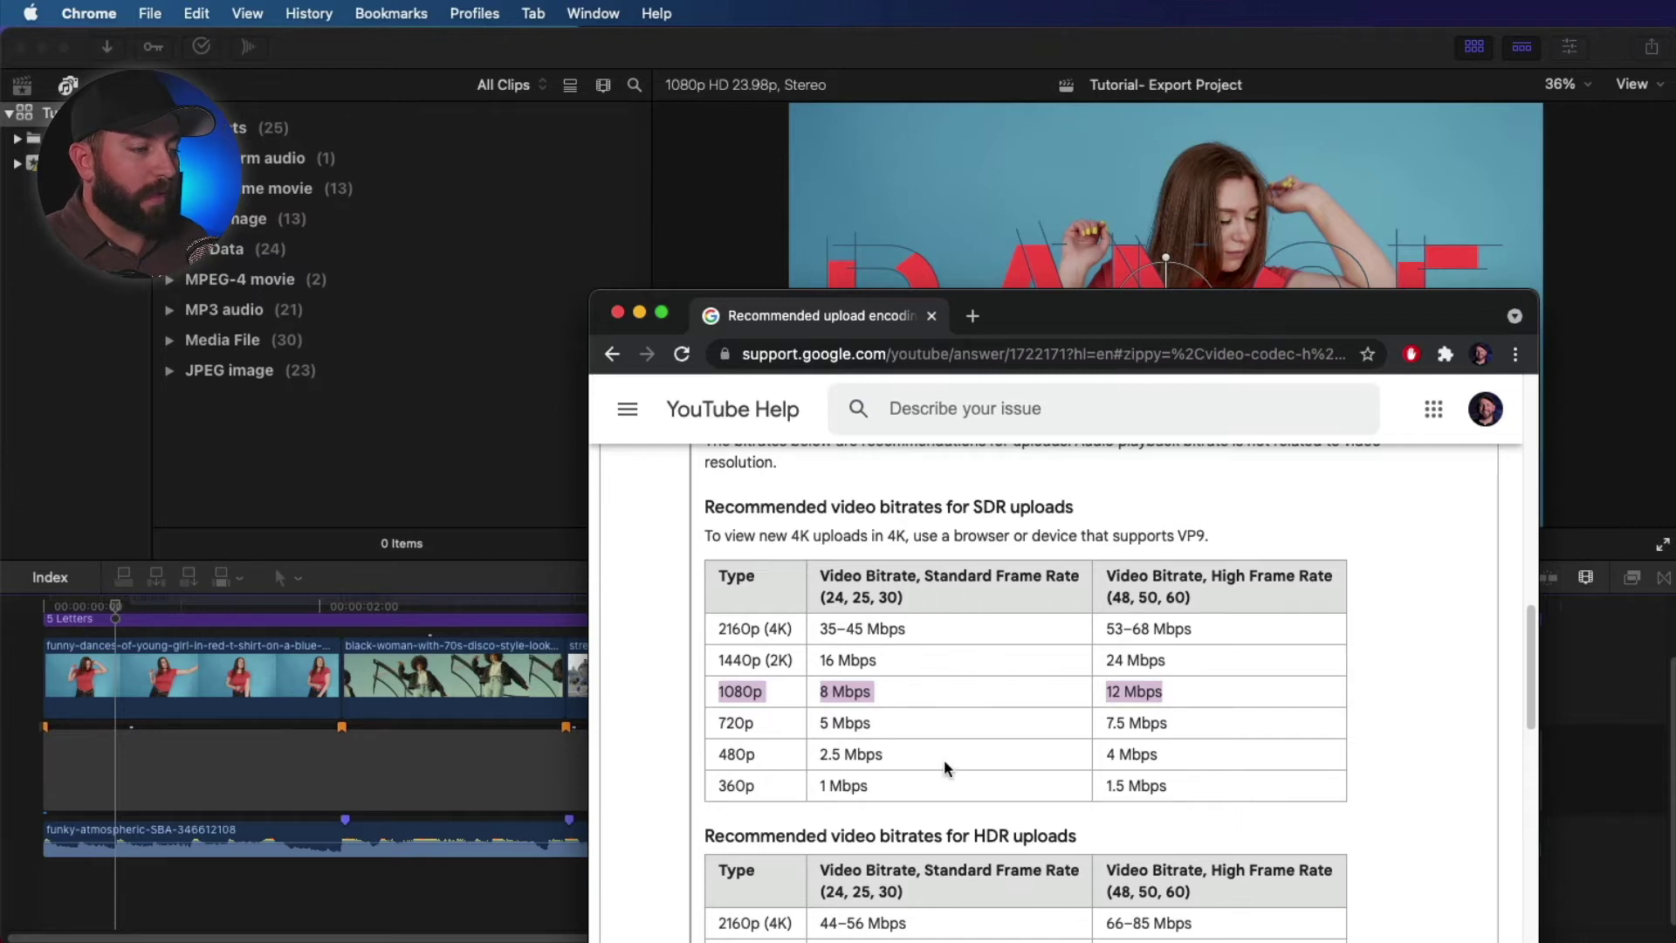
{"action": "scroll", "coordinate": [944, 759], "scroll_direction": "down", "scroll_amount": 3}
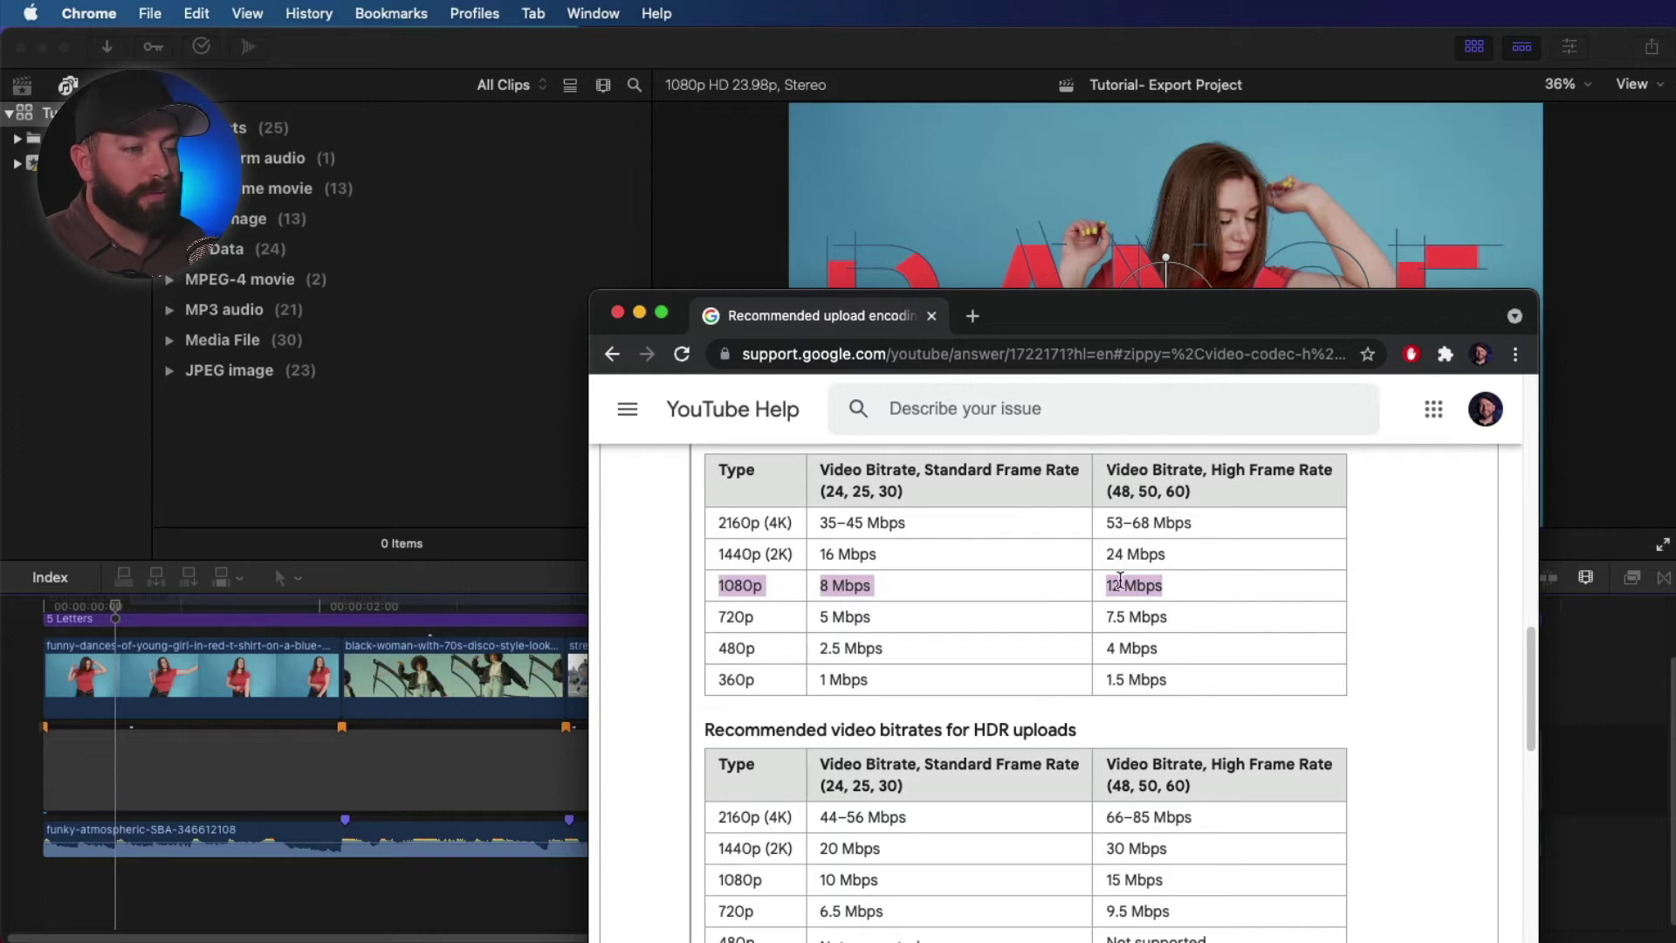
{"action": "scroll", "coordinate": [1078, 777], "scroll_direction": "down", "scroll_amount": 12}
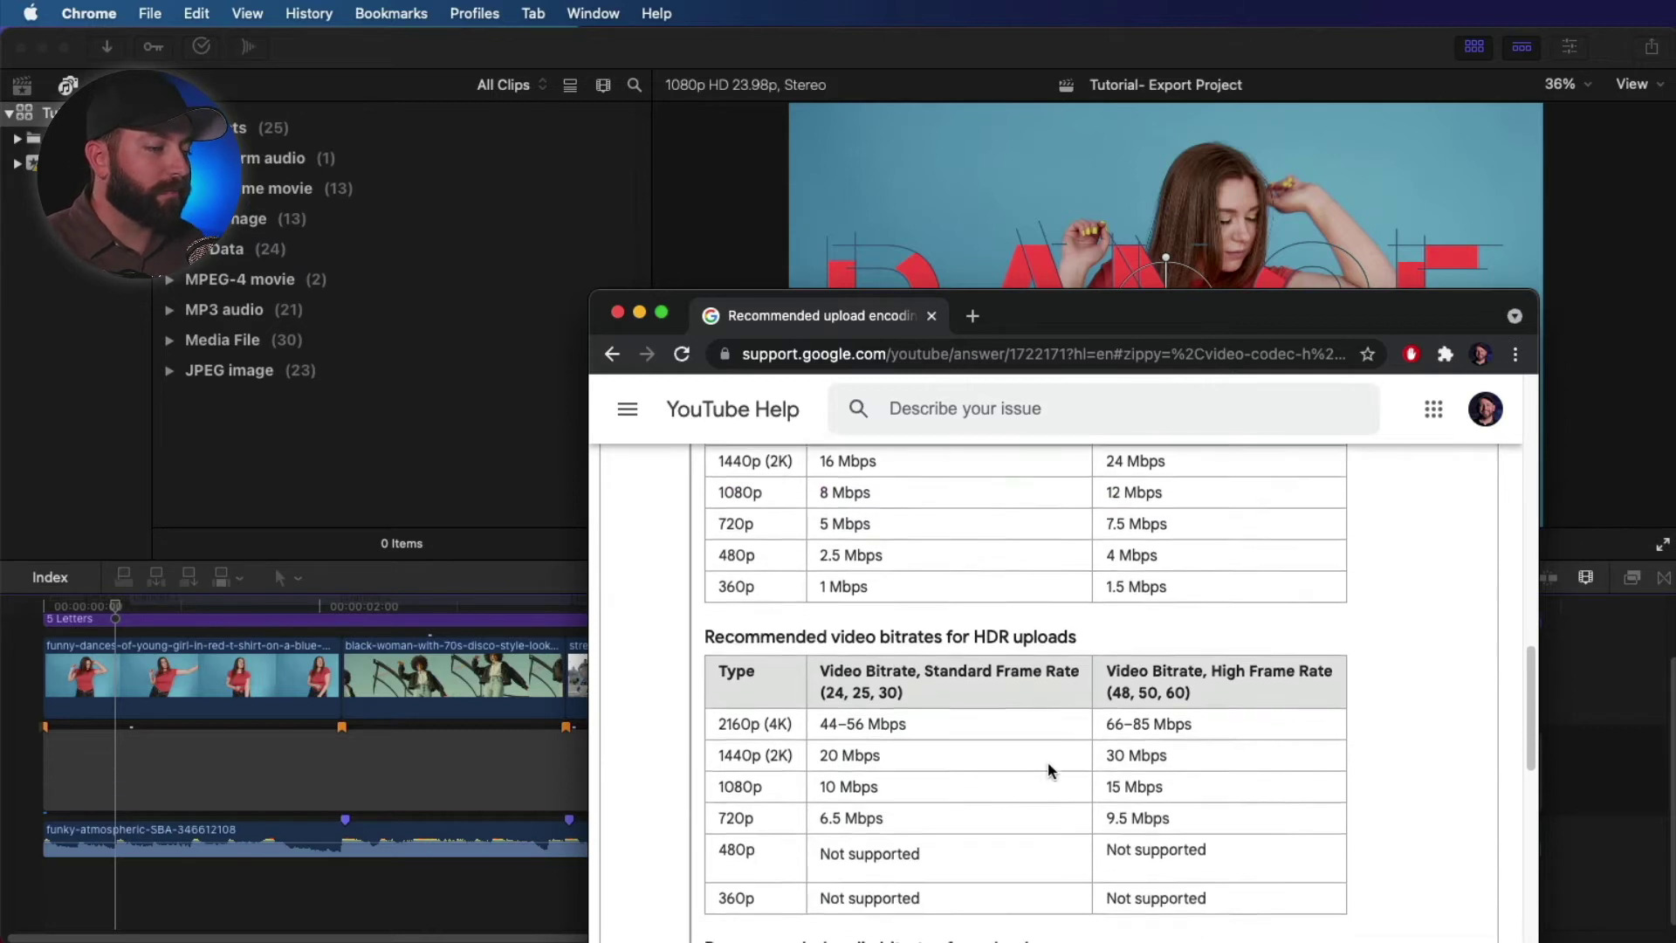
{"action": "scroll", "coordinate": [1086, 733], "scroll_direction": "down", "scroll_amount": 2}
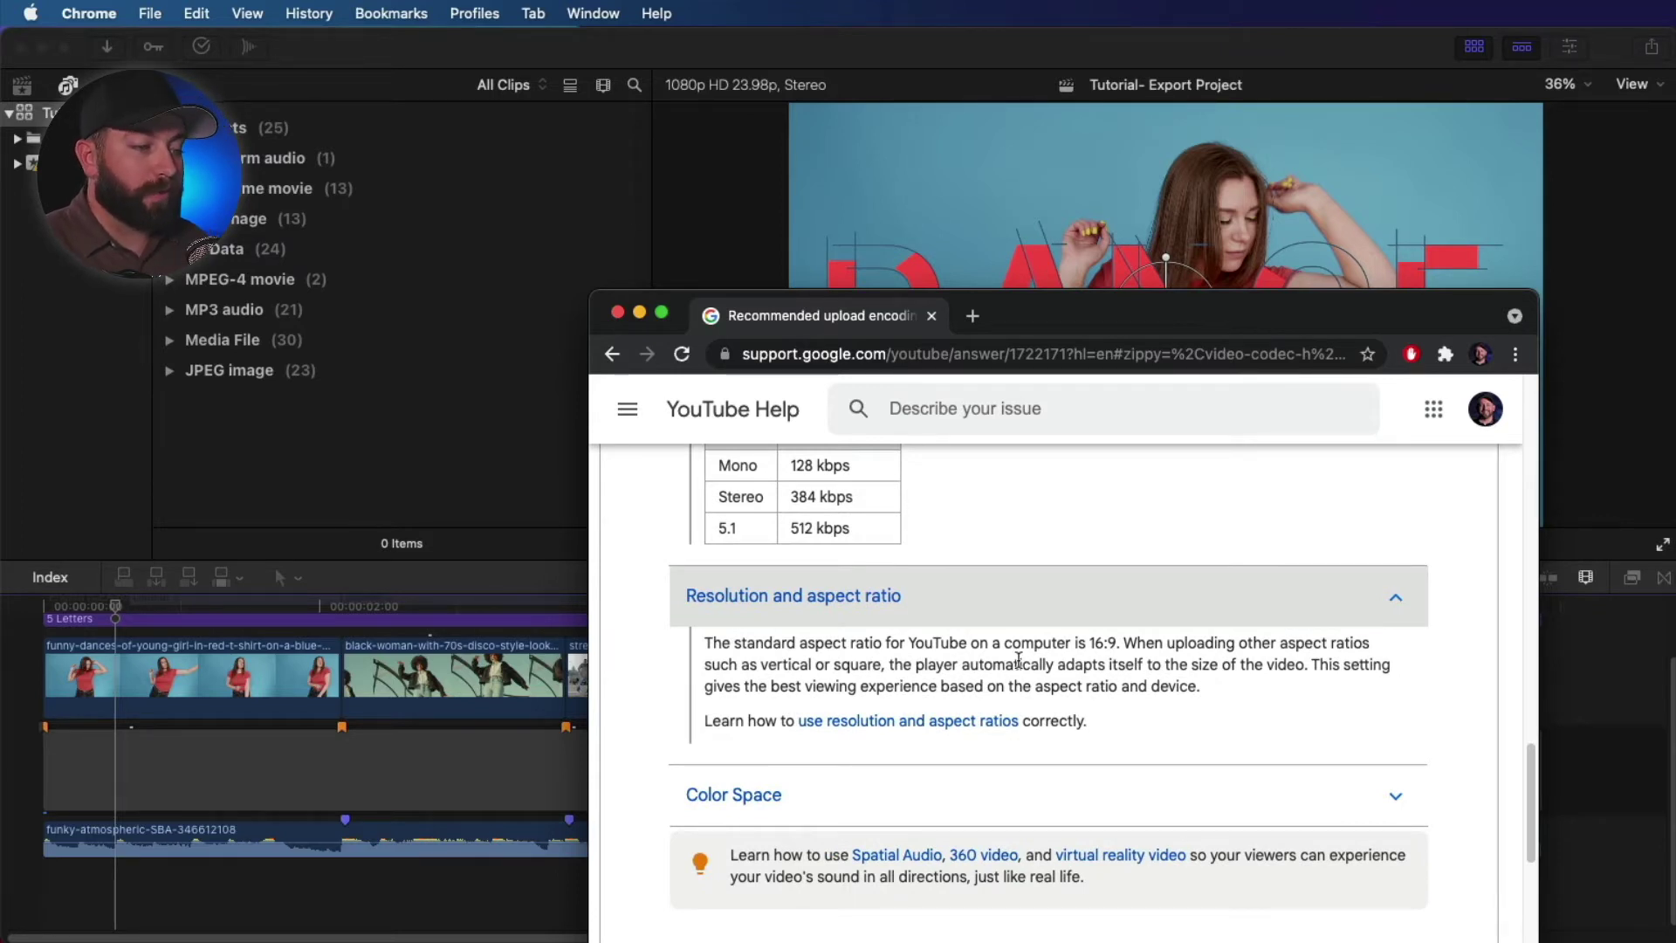
{"action": "left_click", "coordinate": [943, 781]}
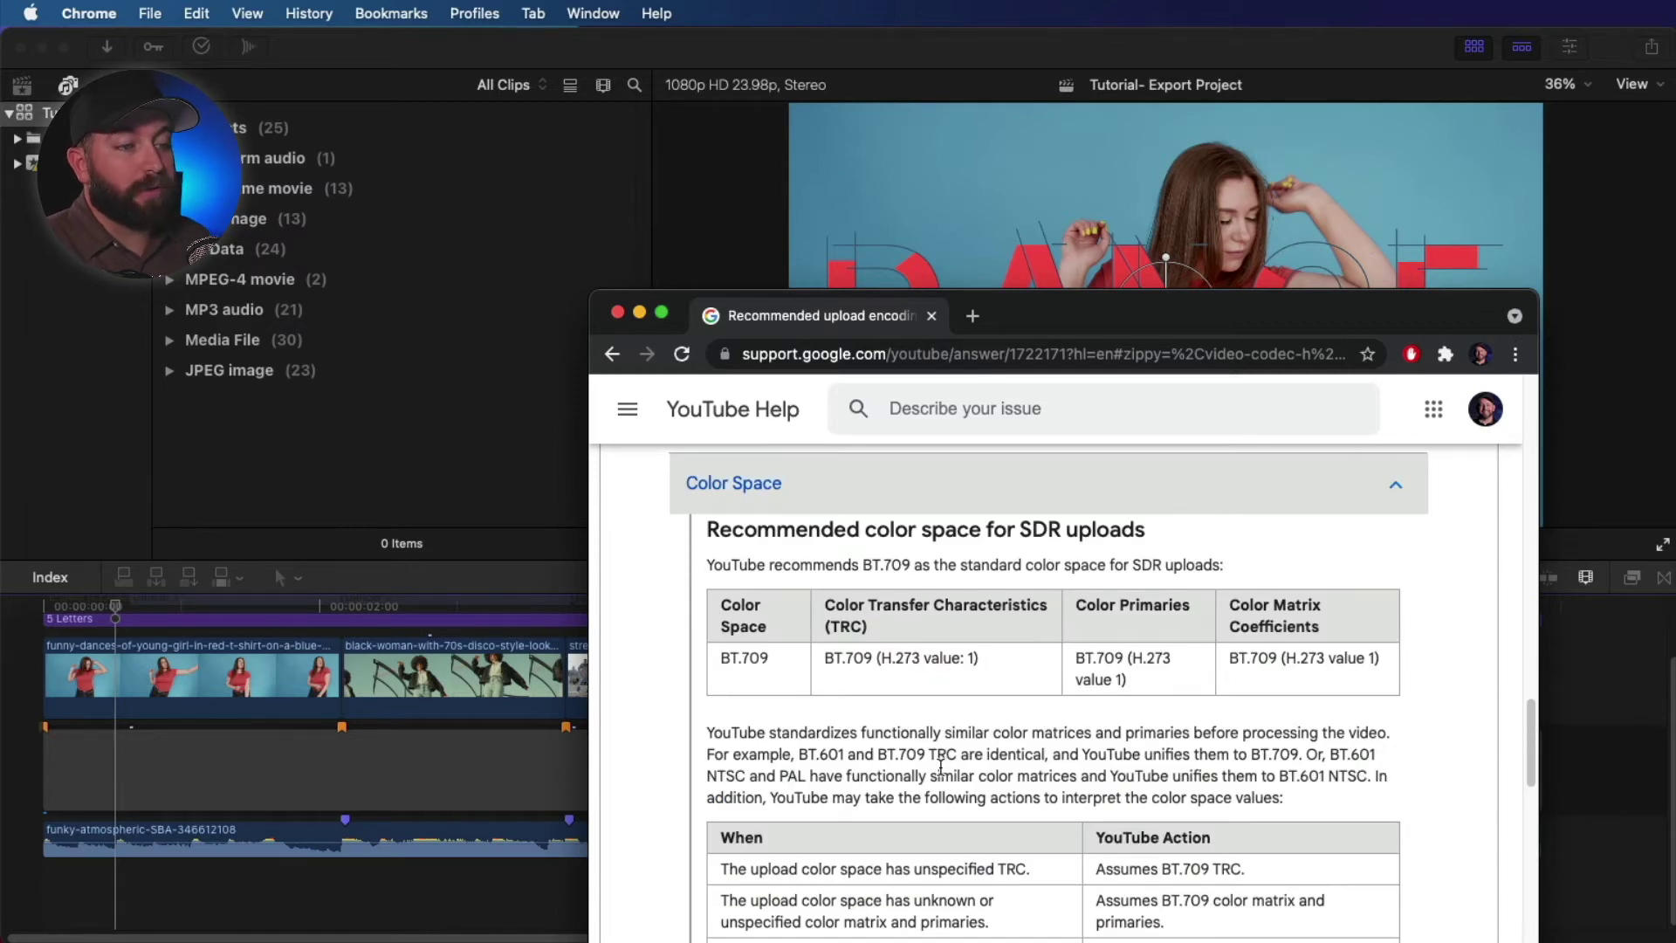
Back in Final Cut Pro, hide the browser and set the playhead one second into the first dancer clip.
{"action": "key", "text": "super+Tab"}
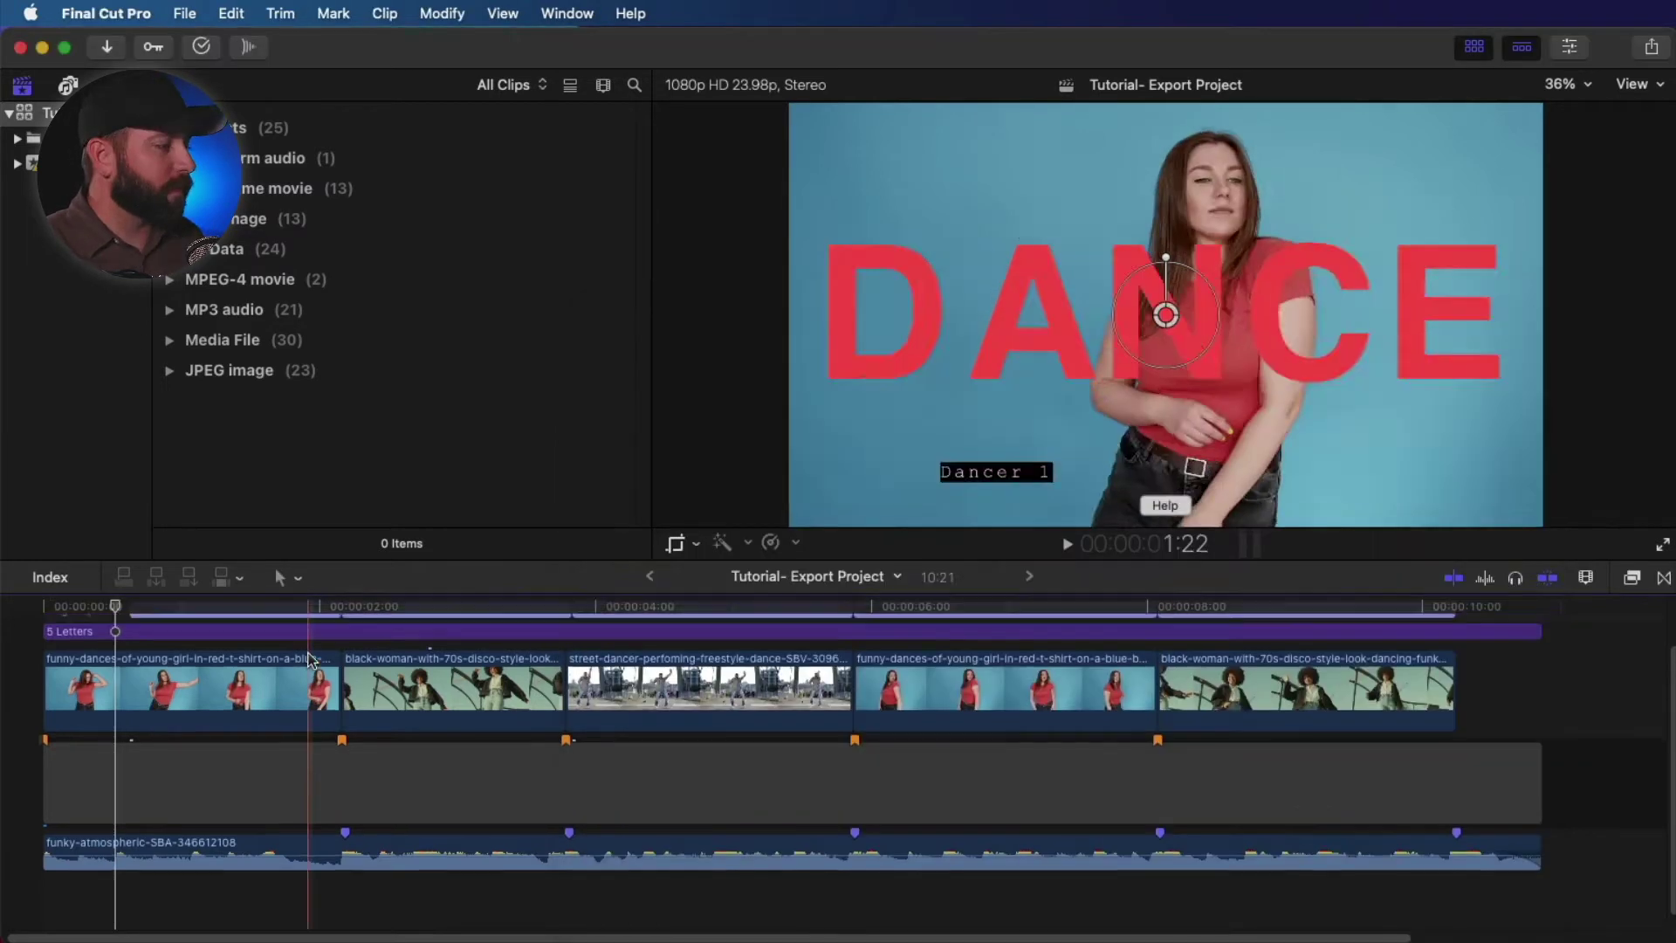
{"action": "left_click", "coordinate": [1474, 46]}
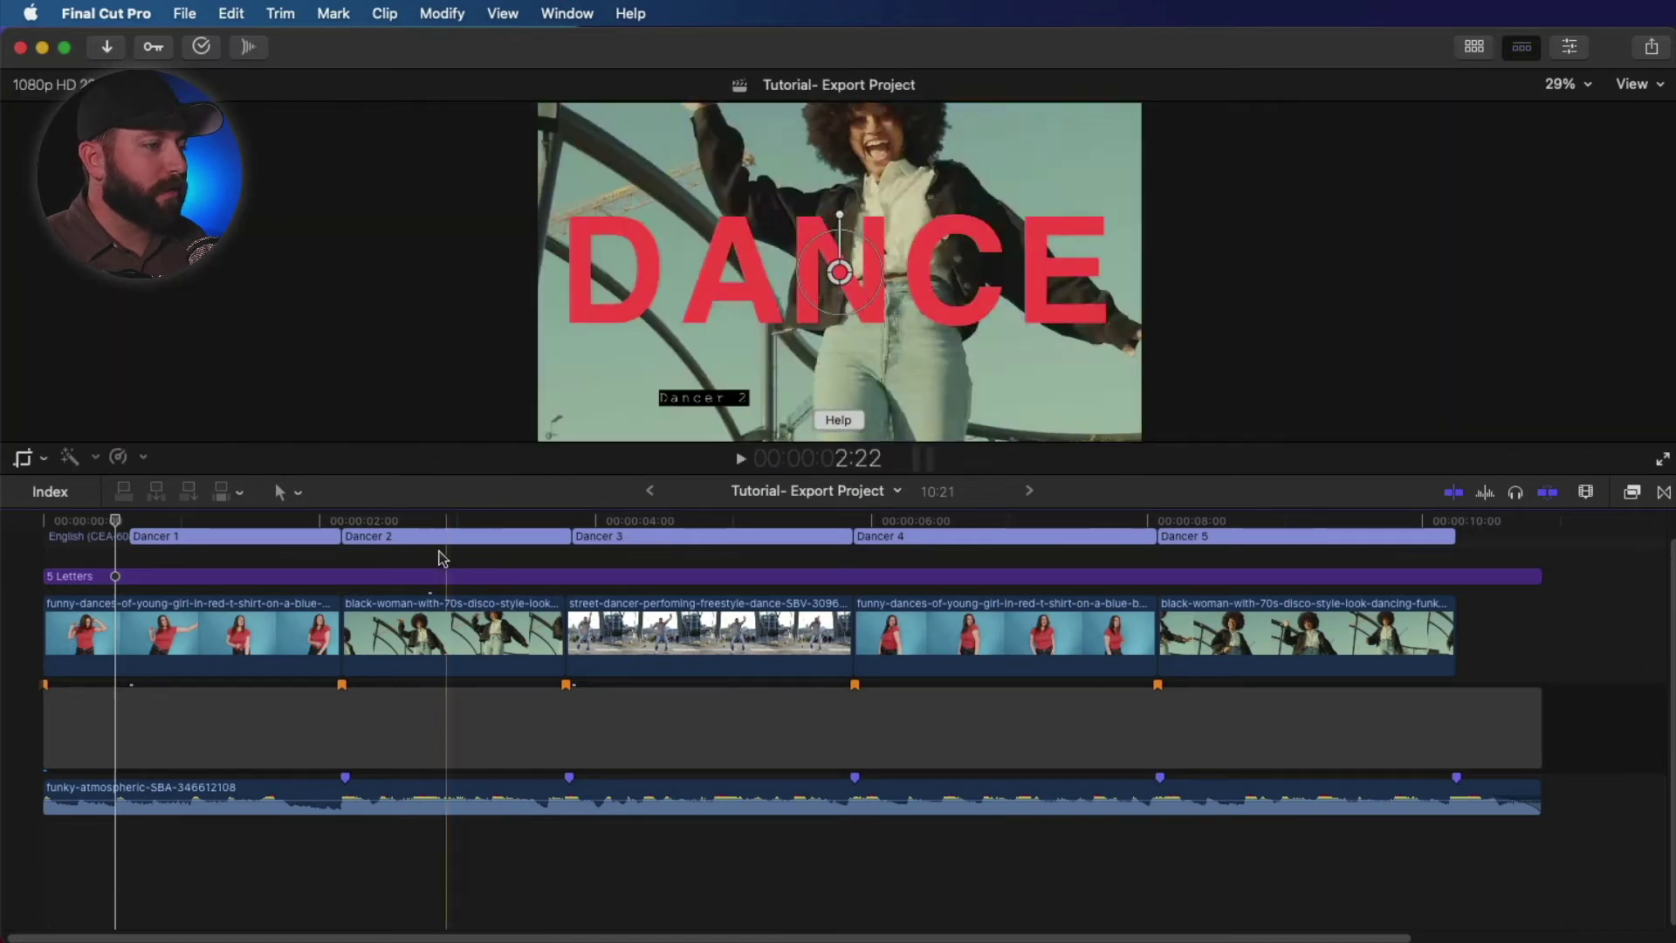
{"action": "scroll", "coordinate": [235, 578], "scroll_direction": "up", "scroll_amount": 2}
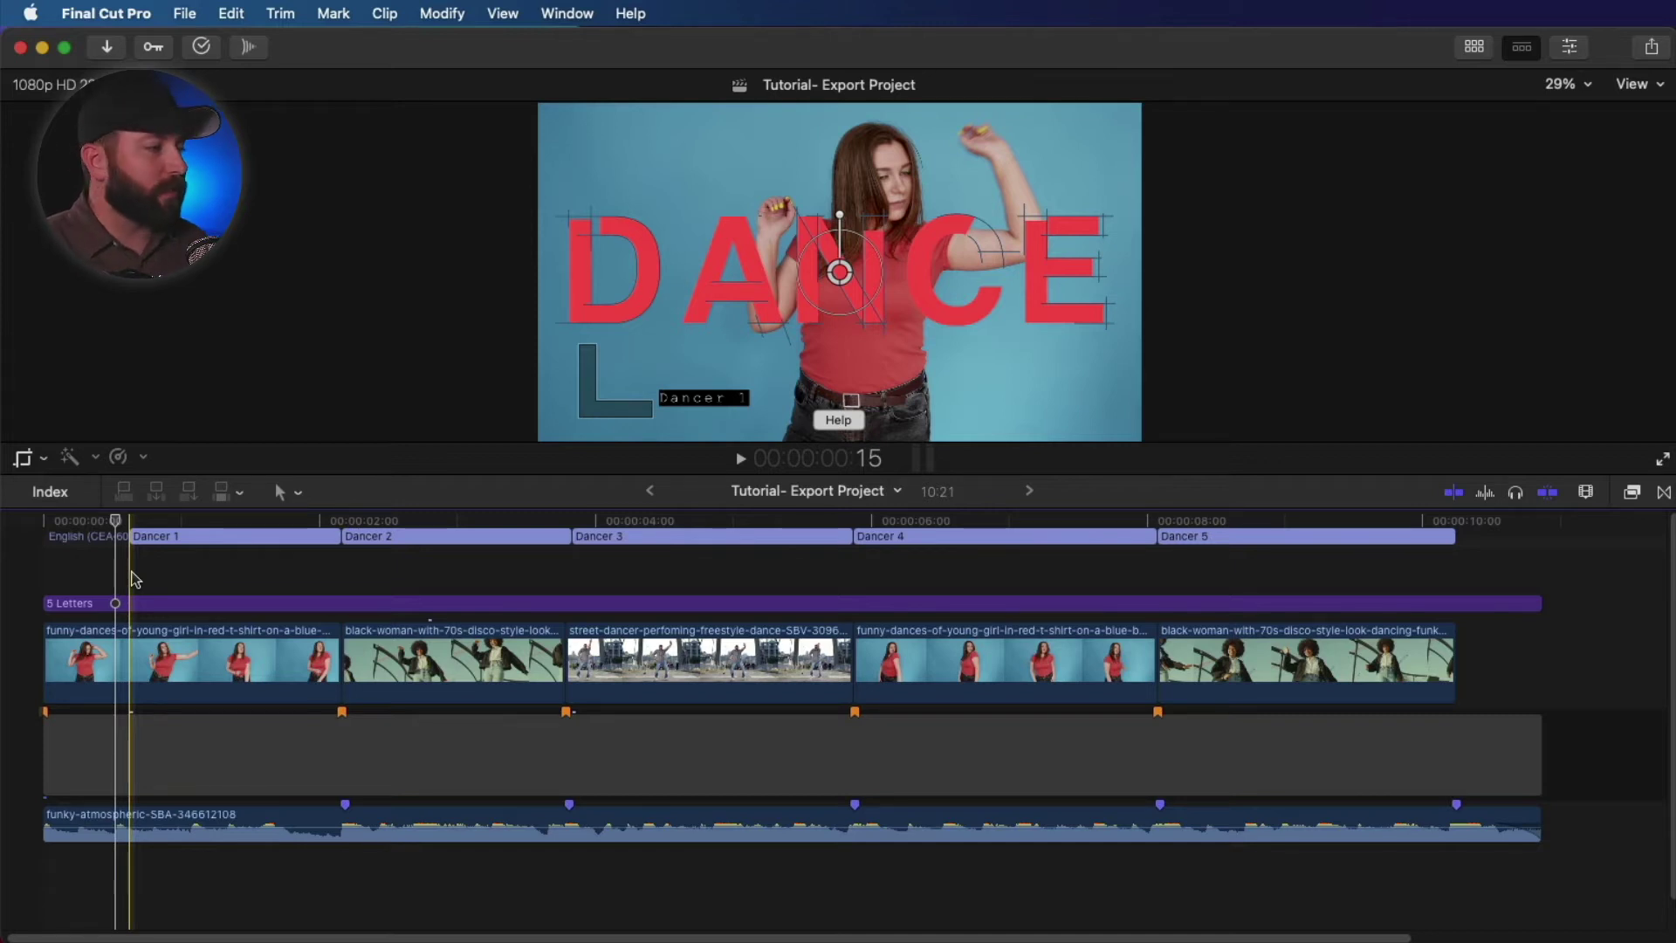
{"action": "left_click", "coordinate": [129, 528]}
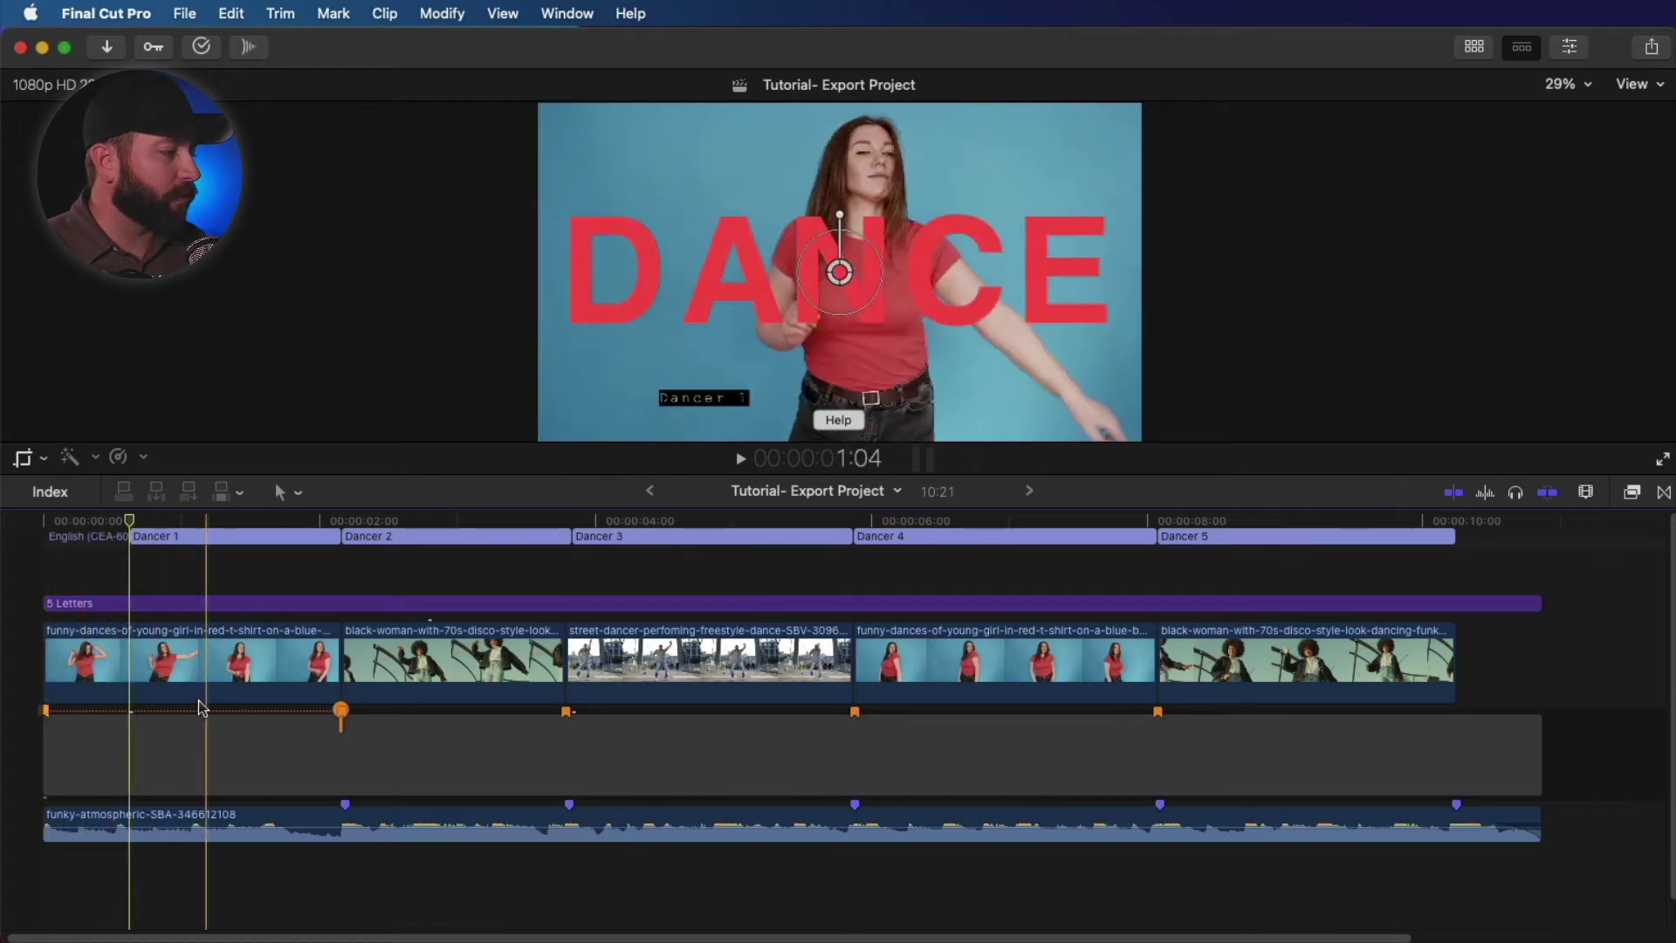
{"action": "left_click", "coordinate": [49, 718]}
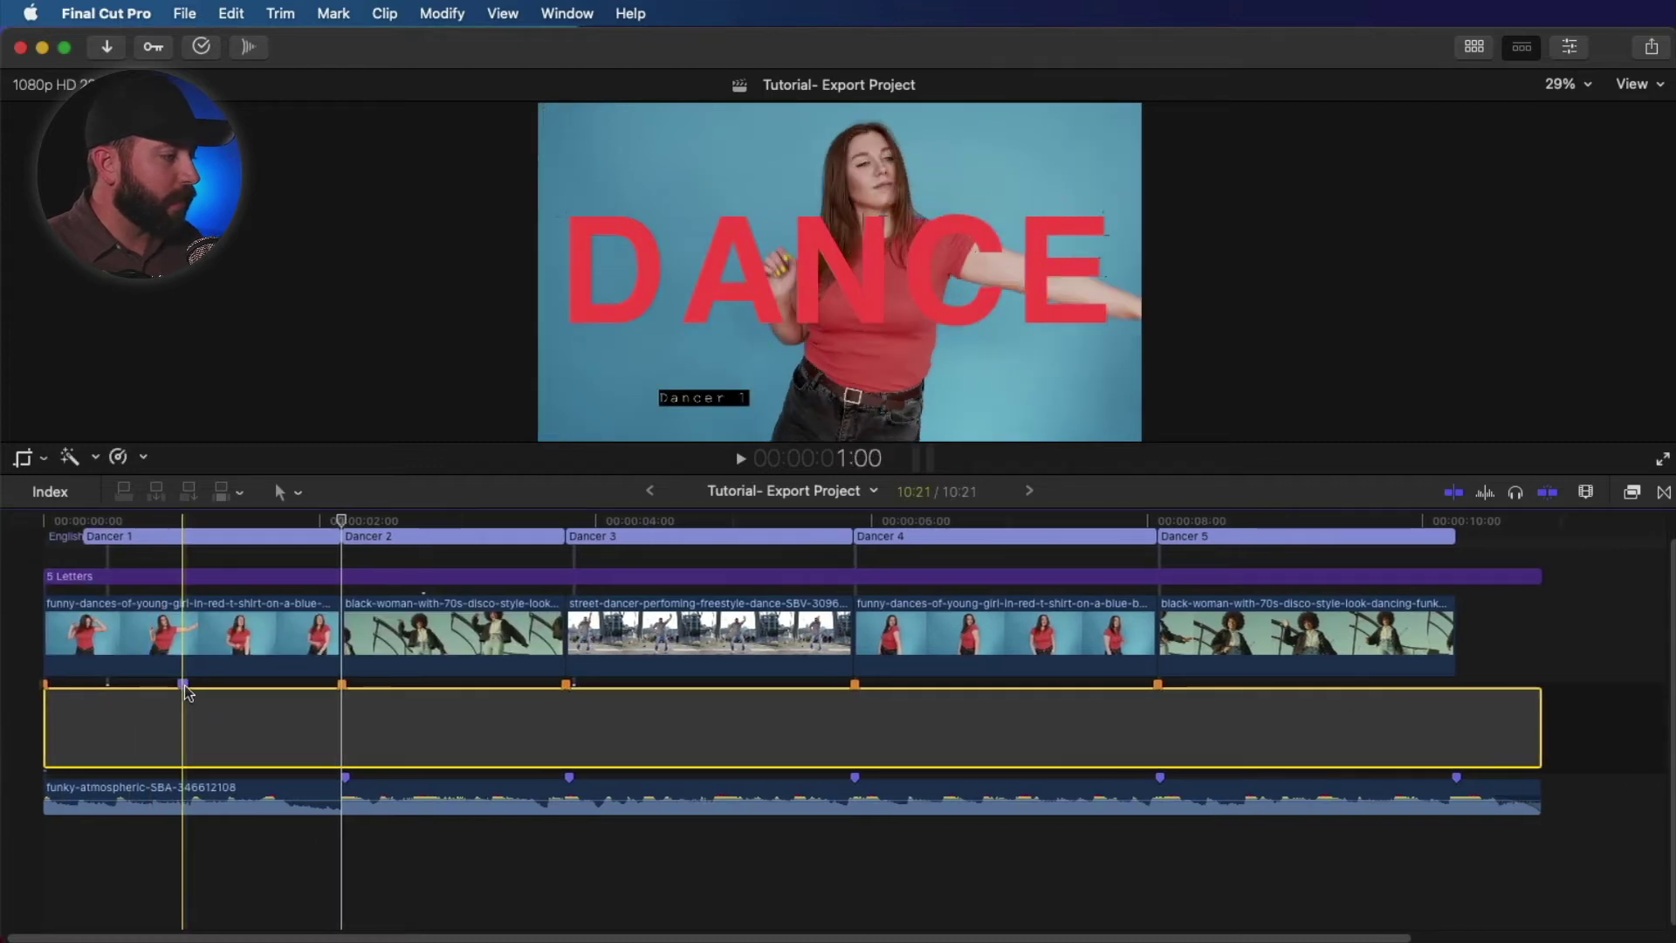
{"action": "left_click", "coordinate": [185, 690]}
{"action": "scroll", "coordinate": [179, 694], "scroll_direction": "right", "scroll_amount": 2}
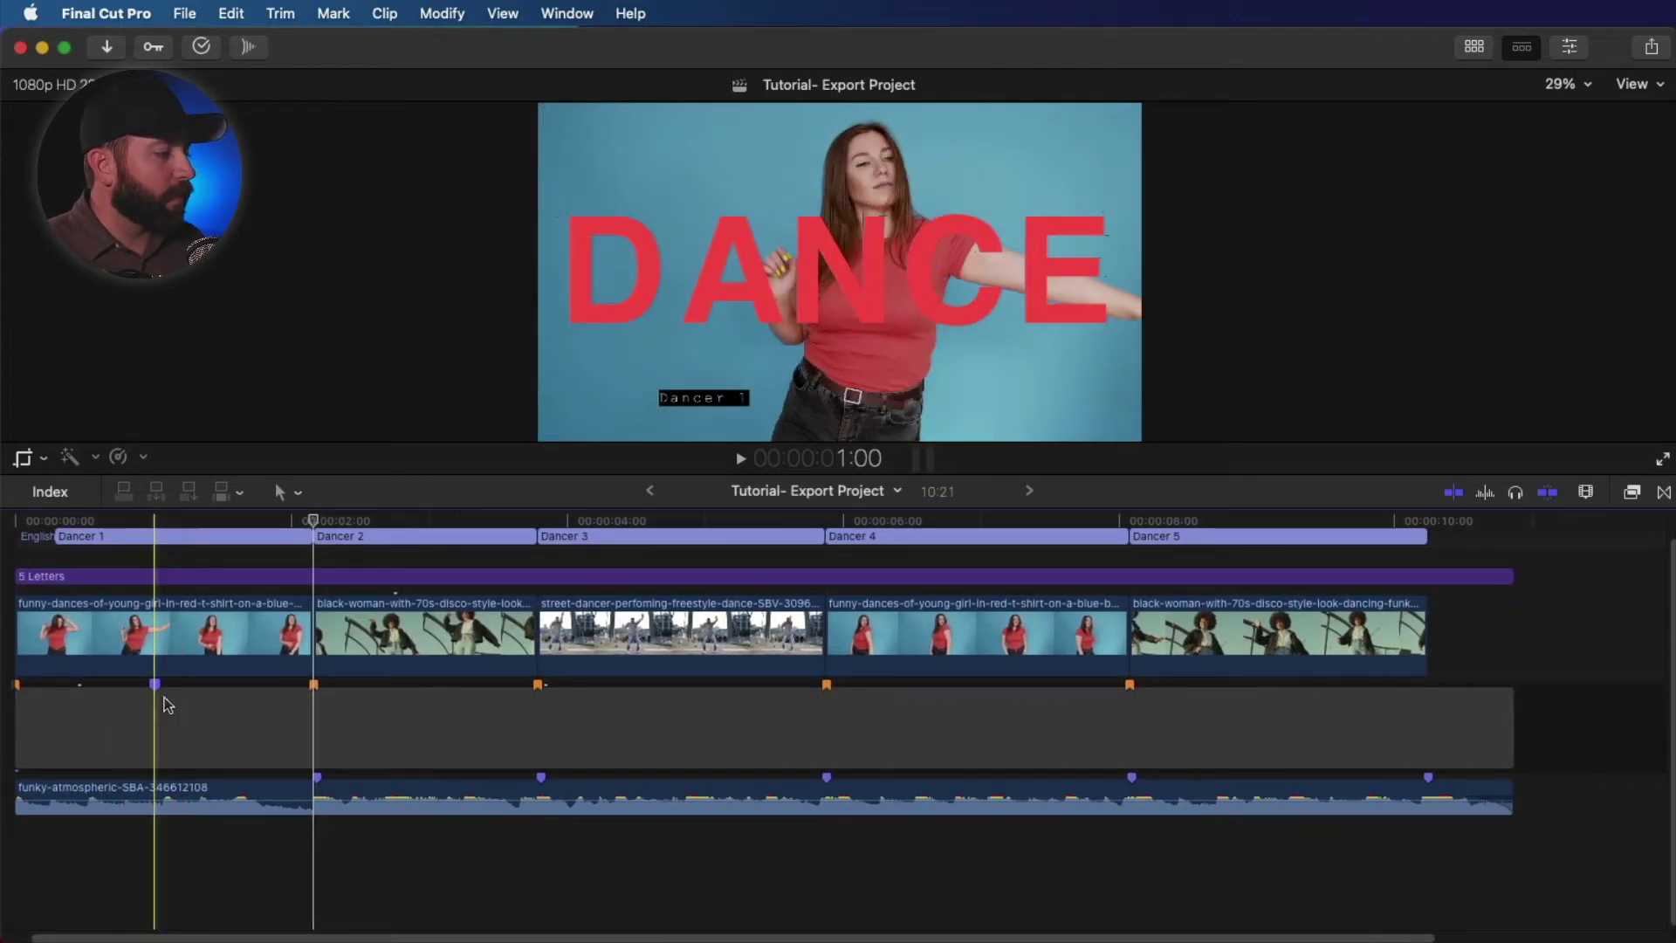
Modify the one-second marker into a chapter marker named 'Dancing What????'.
{"action": "right_click", "coordinate": [155, 684]}
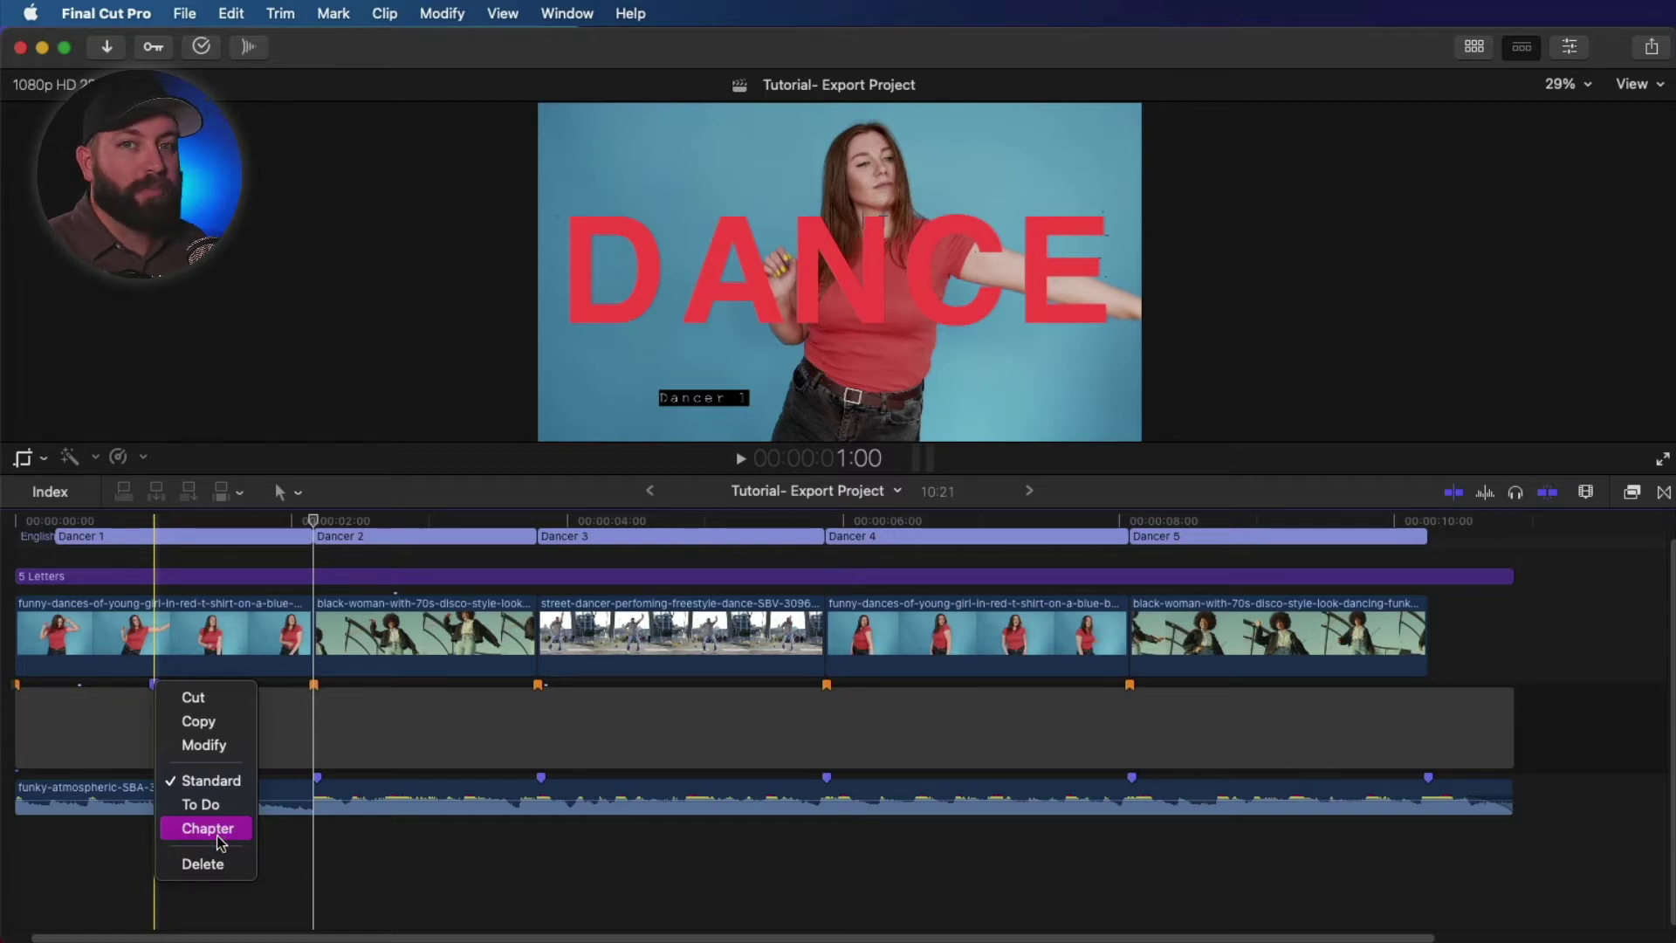
{"action": "left_click", "coordinate": [188, 745]}
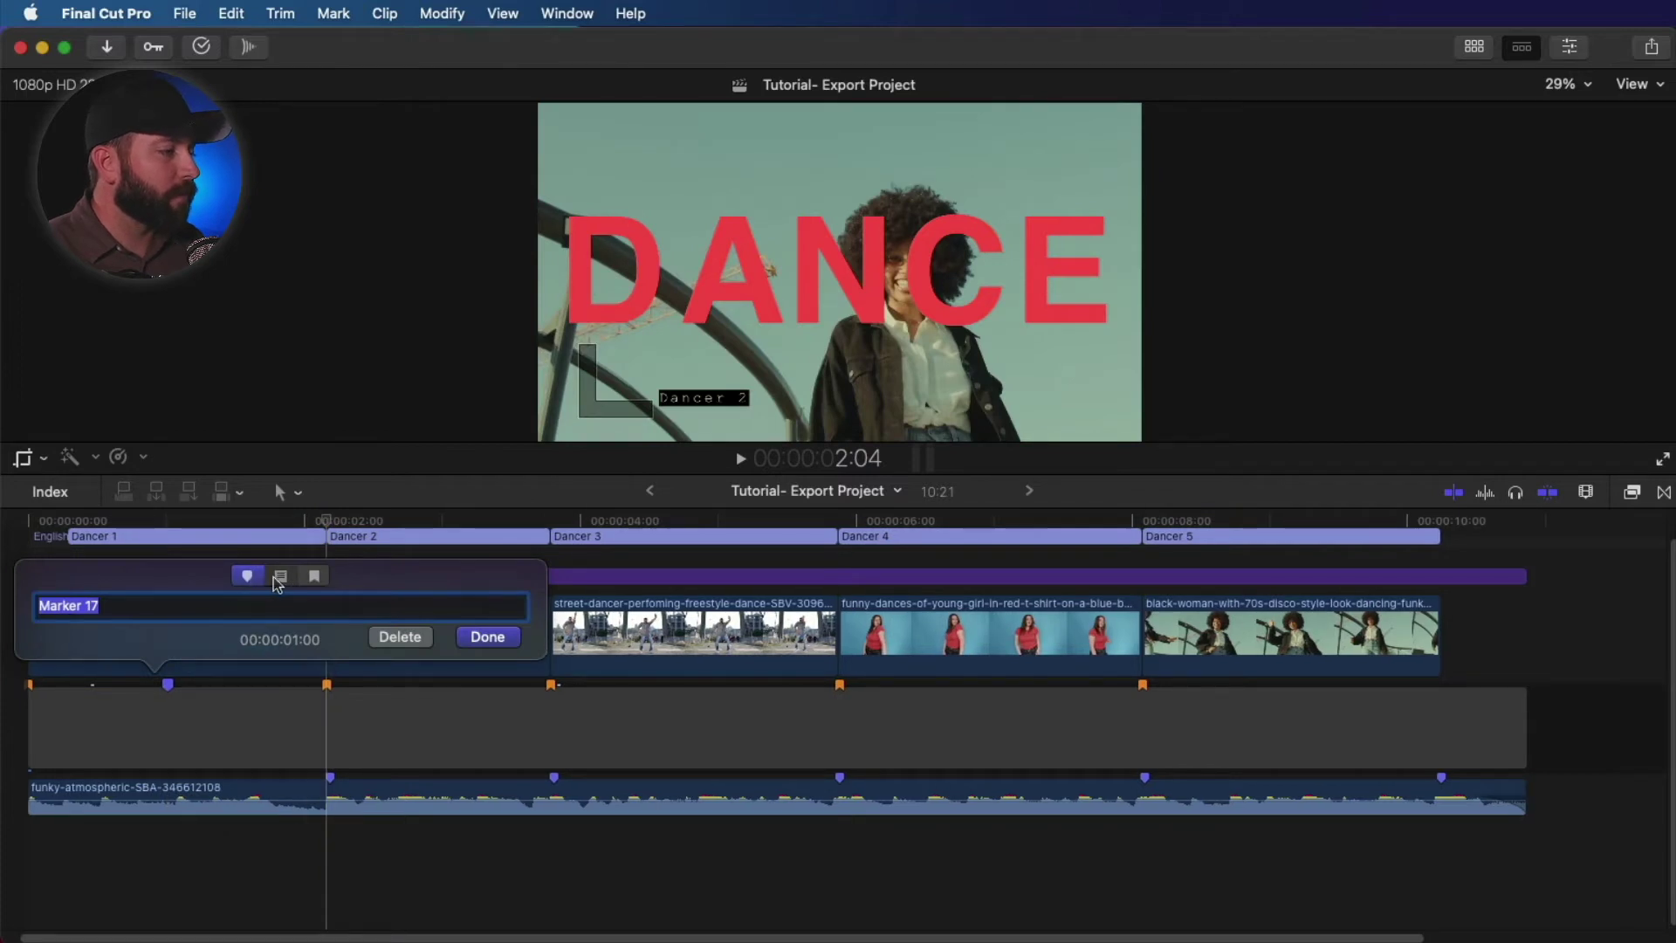
{"action": "left_click", "coordinate": [279, 577]}
{"action": "left_click", "coordinate": [315, 576]}
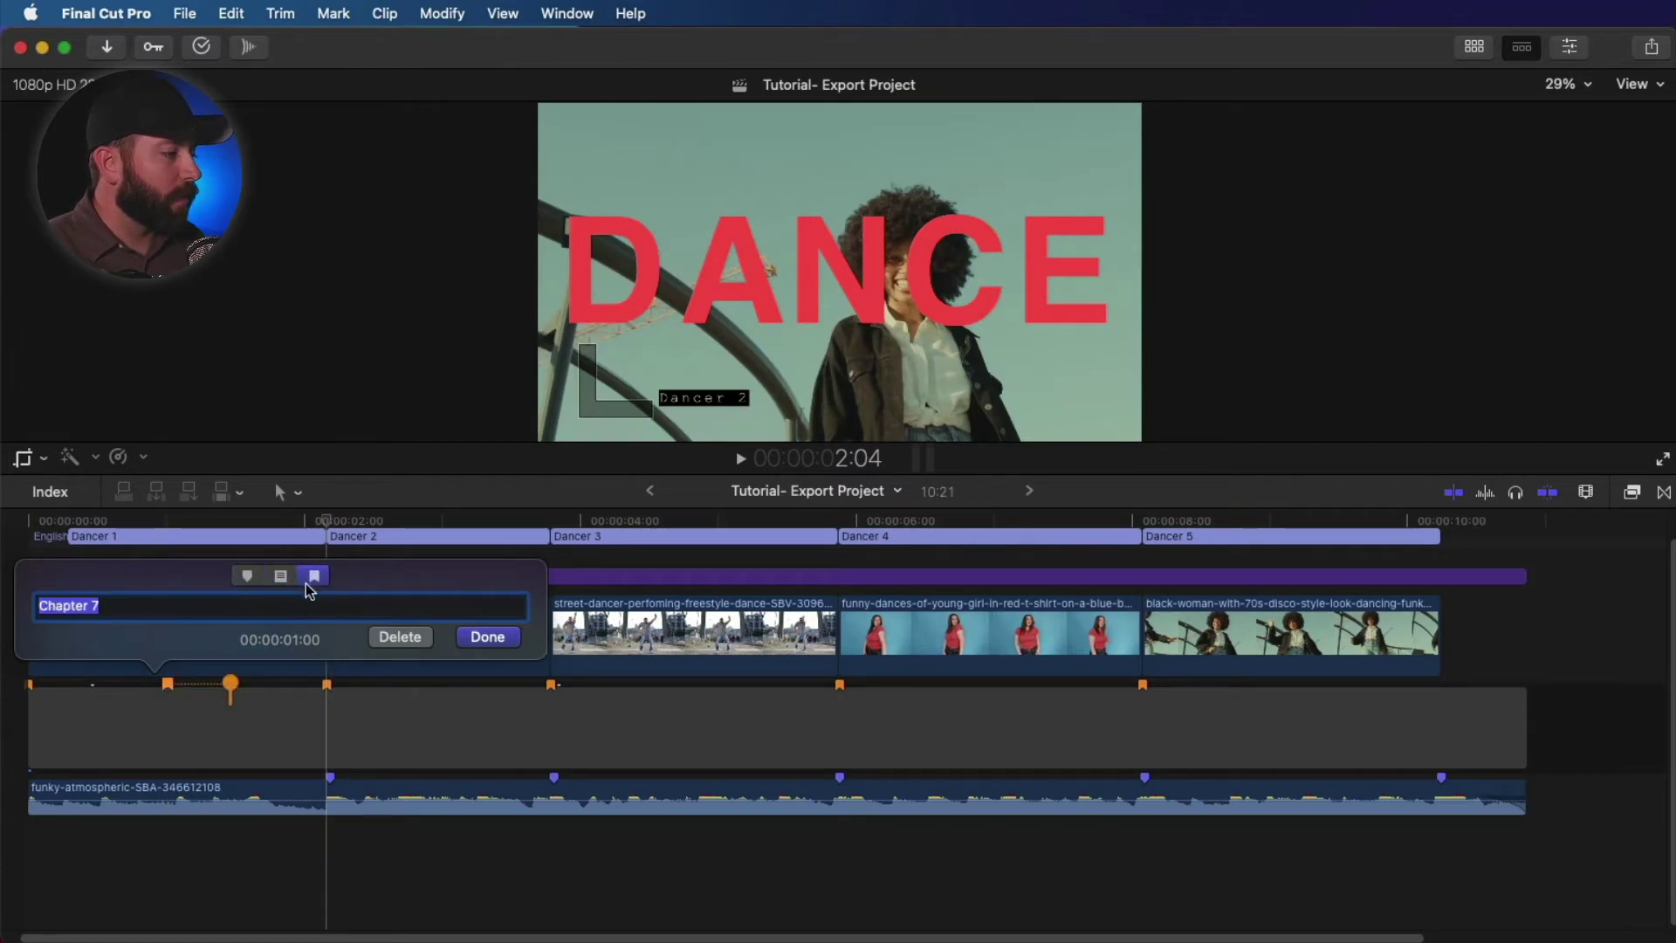
{"action": "left_click_drag", "start_coordinate": [199, 610], "coordinate": [26, 608]}
{"action": "type", "text": "Dancing What????"}
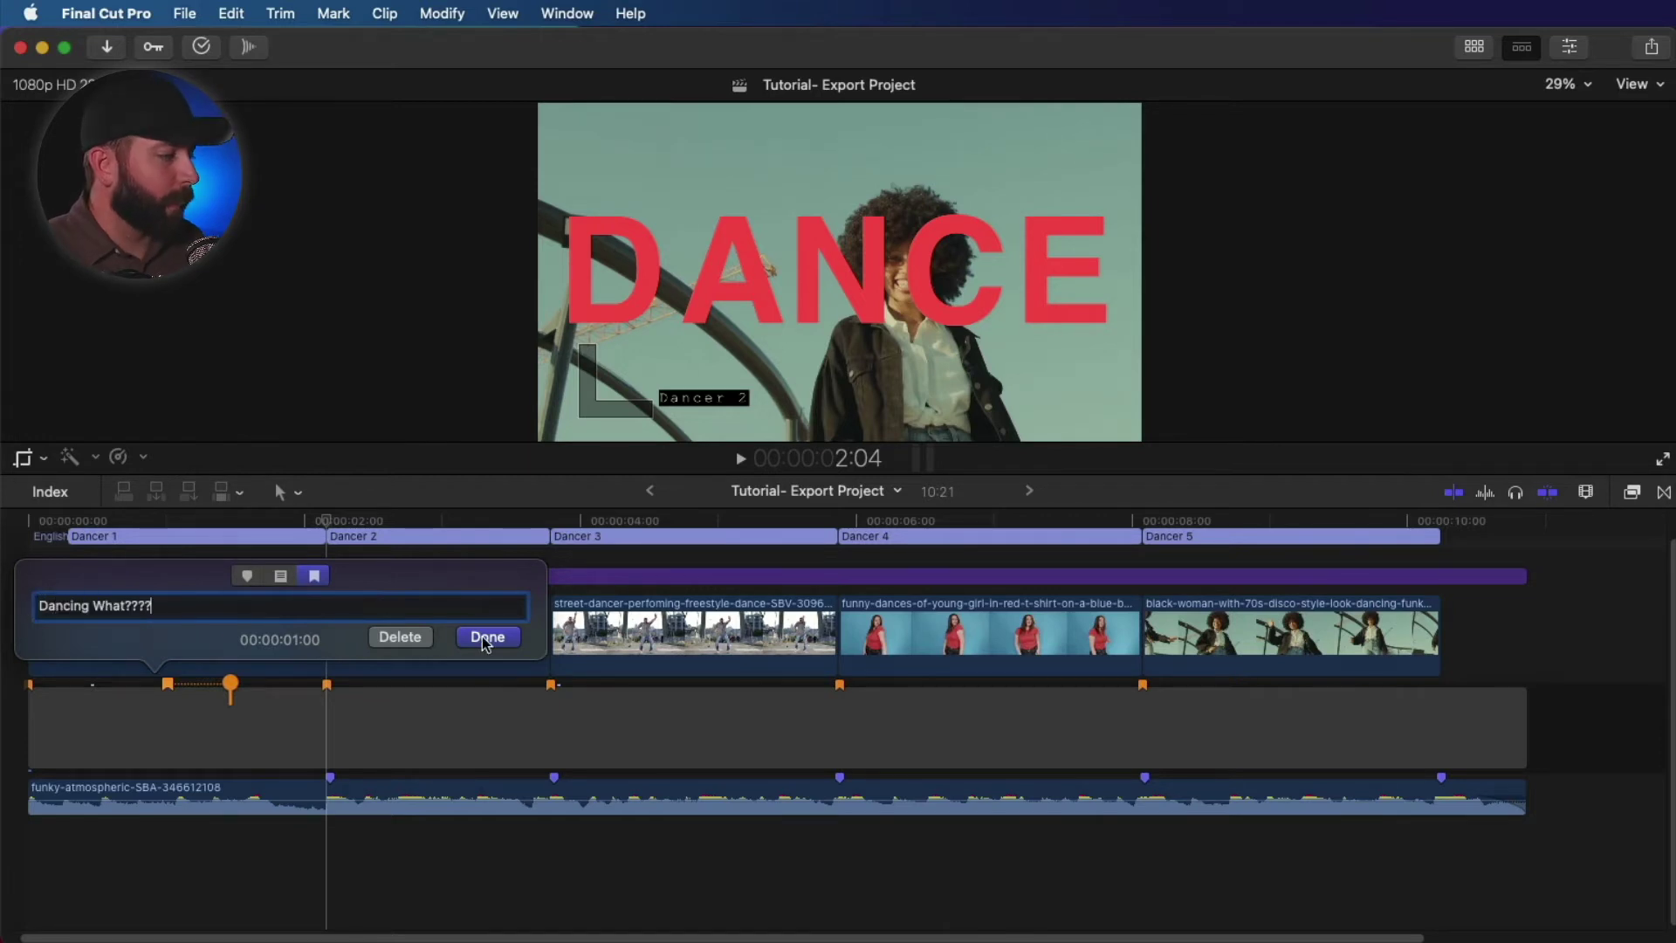
{"action": "left_click", "coordinate": [483, 636]}
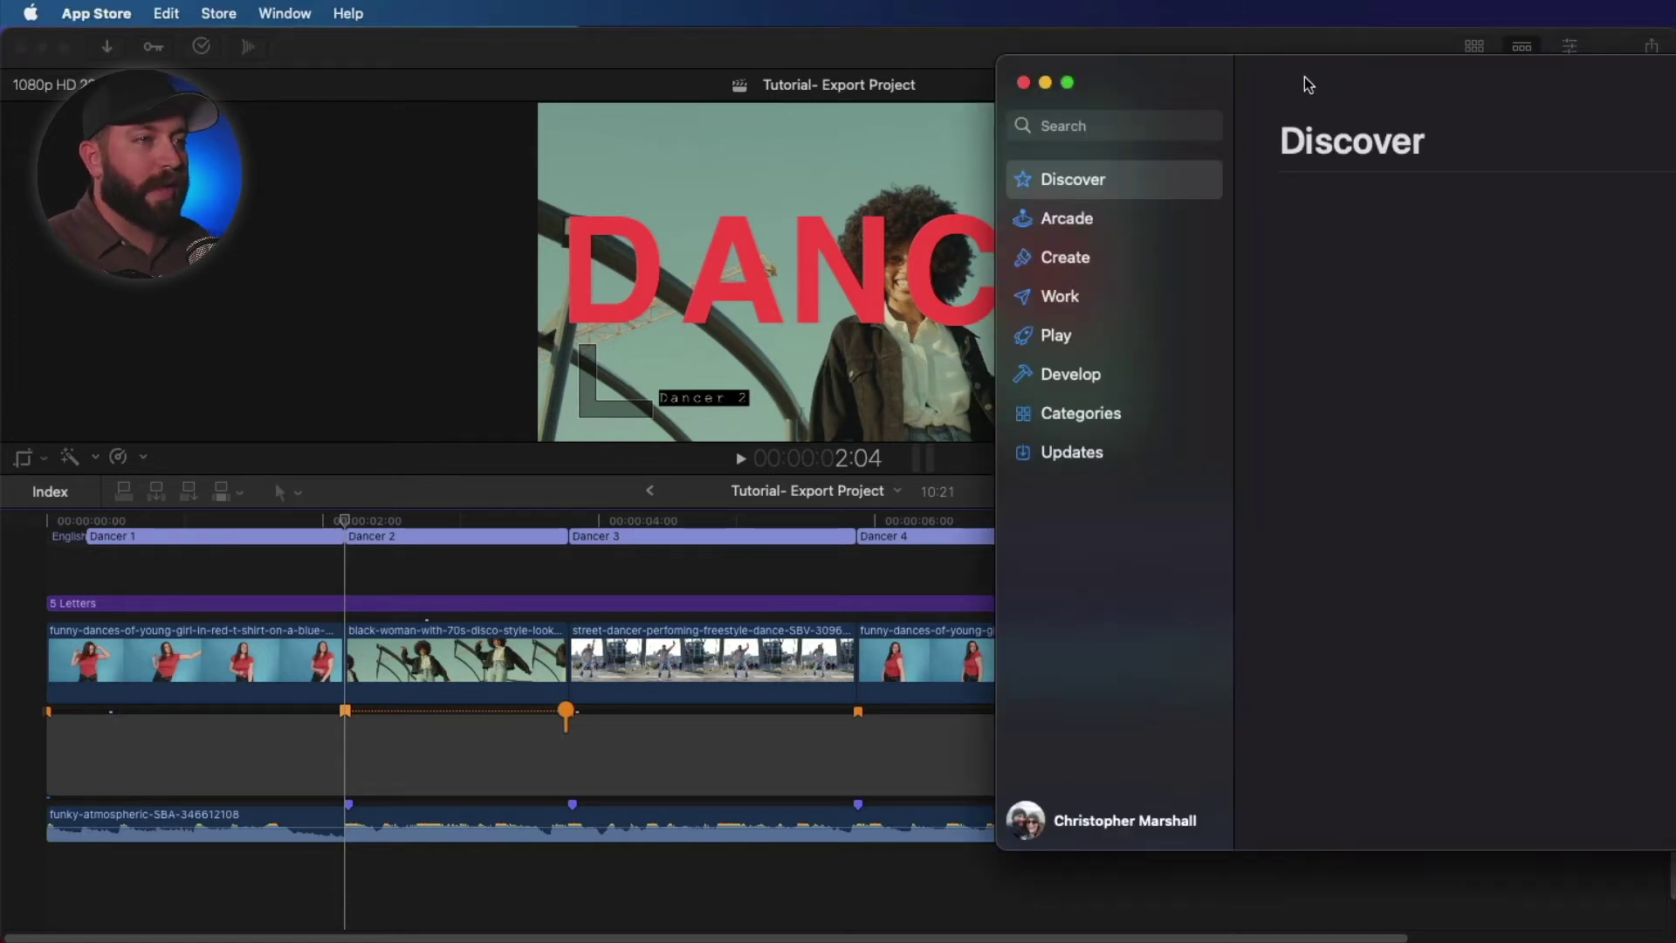
Search the App Store for 'creators best' and open the Creator's Best Friend for FCPX result.
{"action": "left_click_drag", "start_coordinate": [1302, 82], "coordinate": [728, 123]}
{"action": "left_click", "coordinate": [610, 158]}
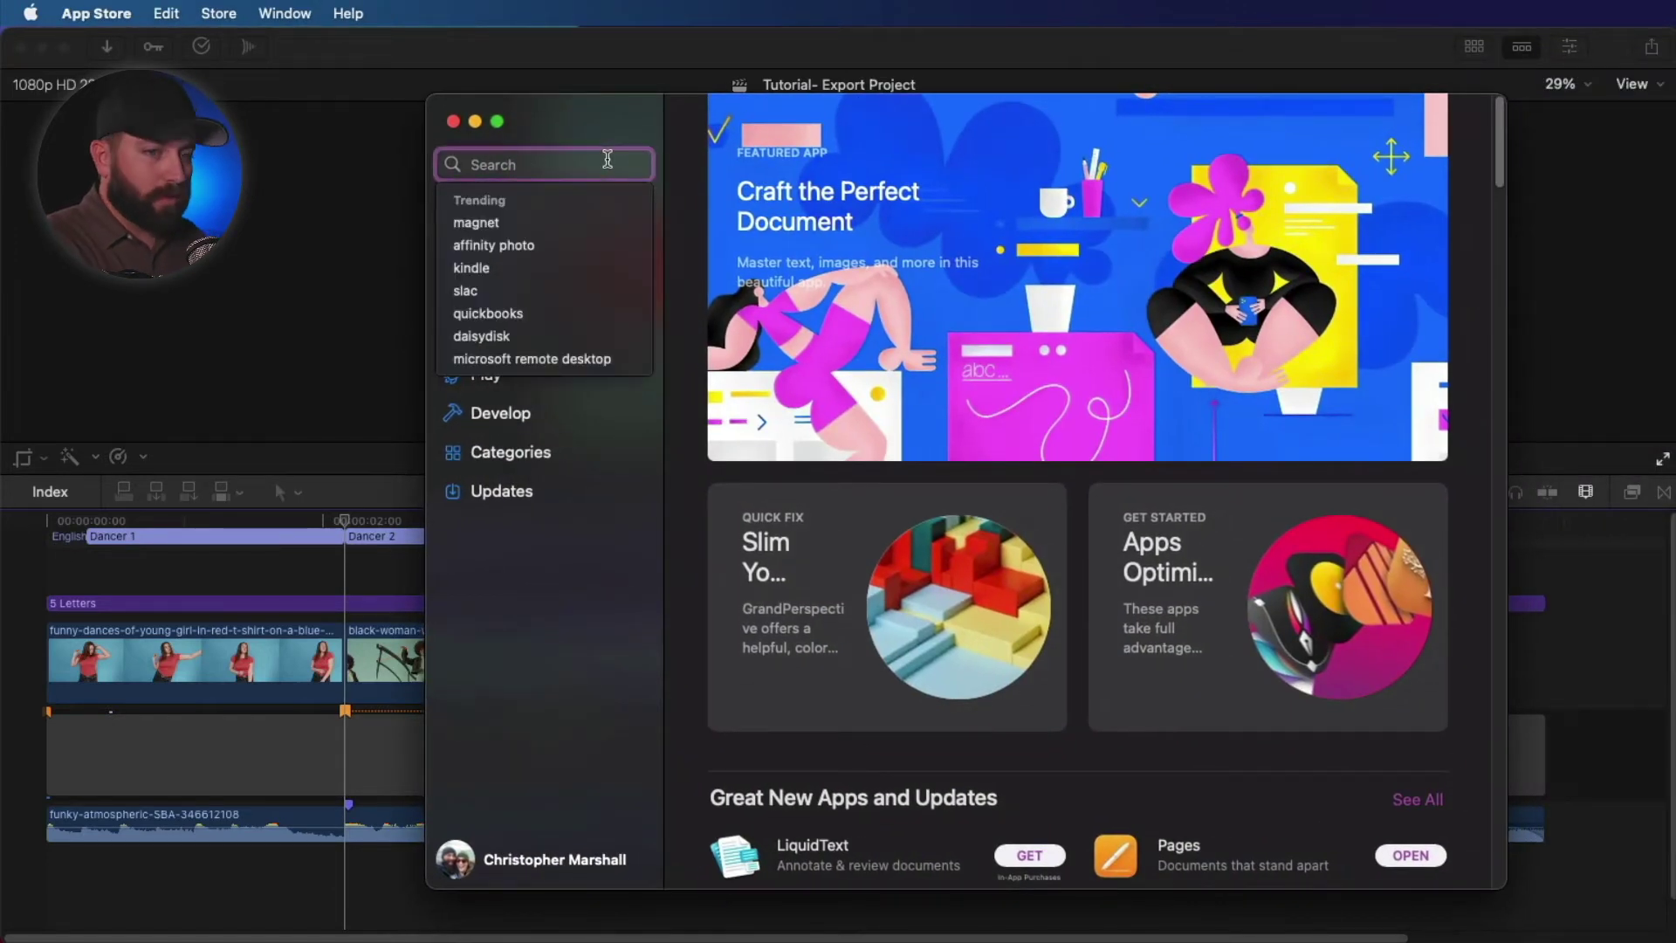
{"action": "type", "text": "creators best"}
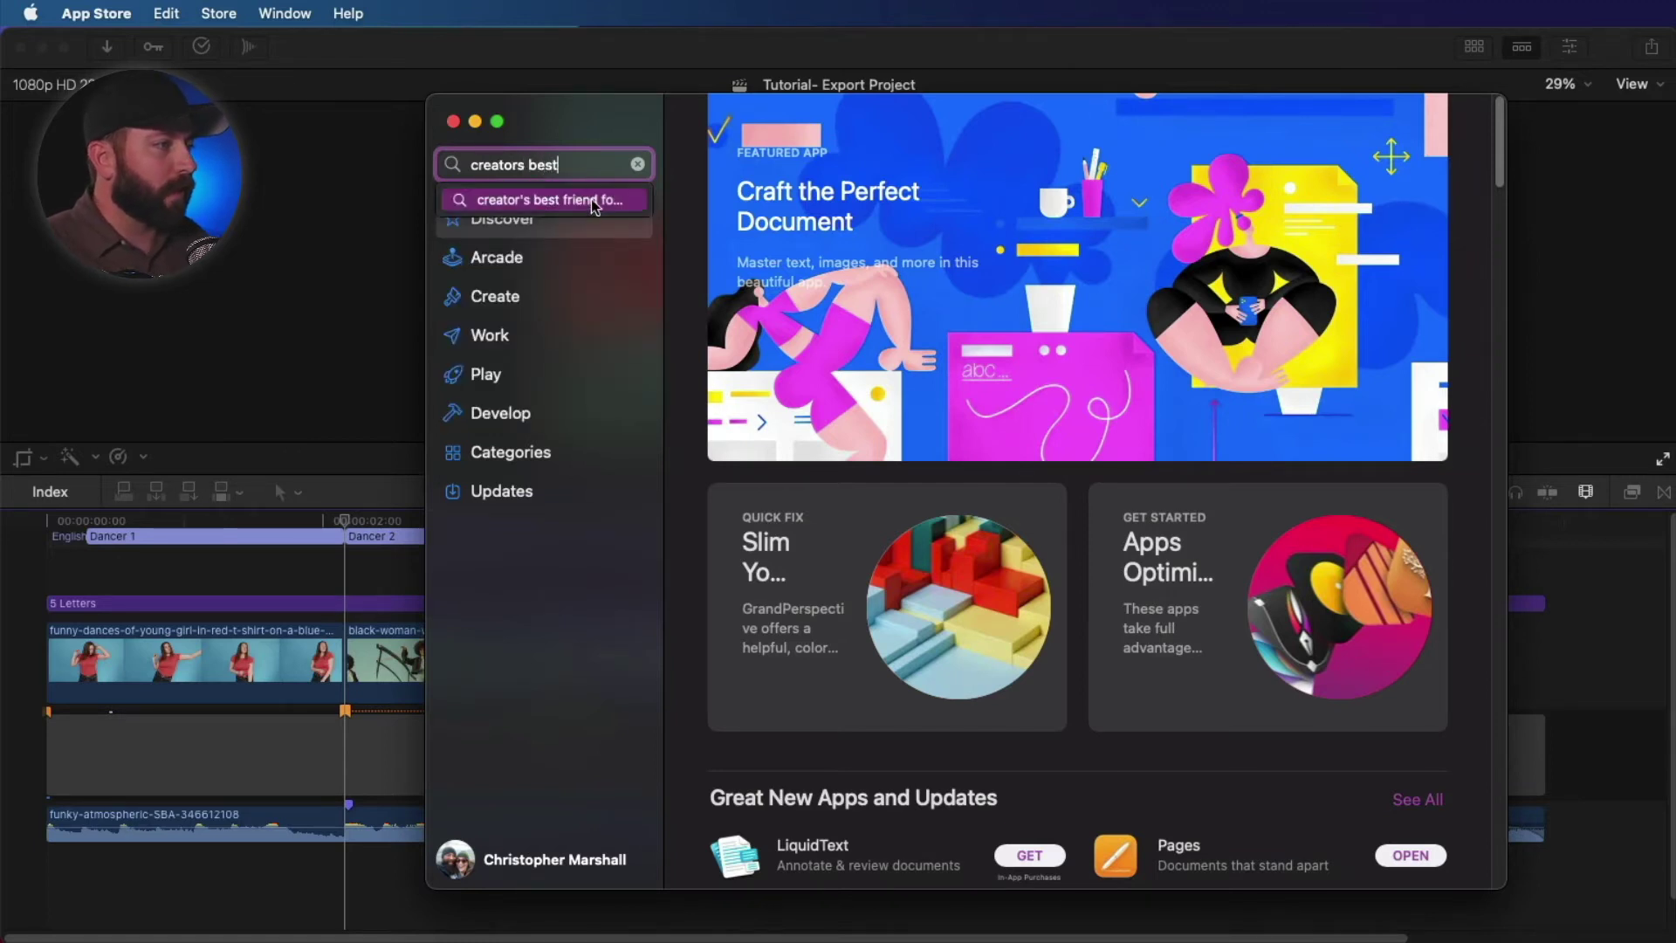
{"action": "left_click", "coordinate": [593, 201]}
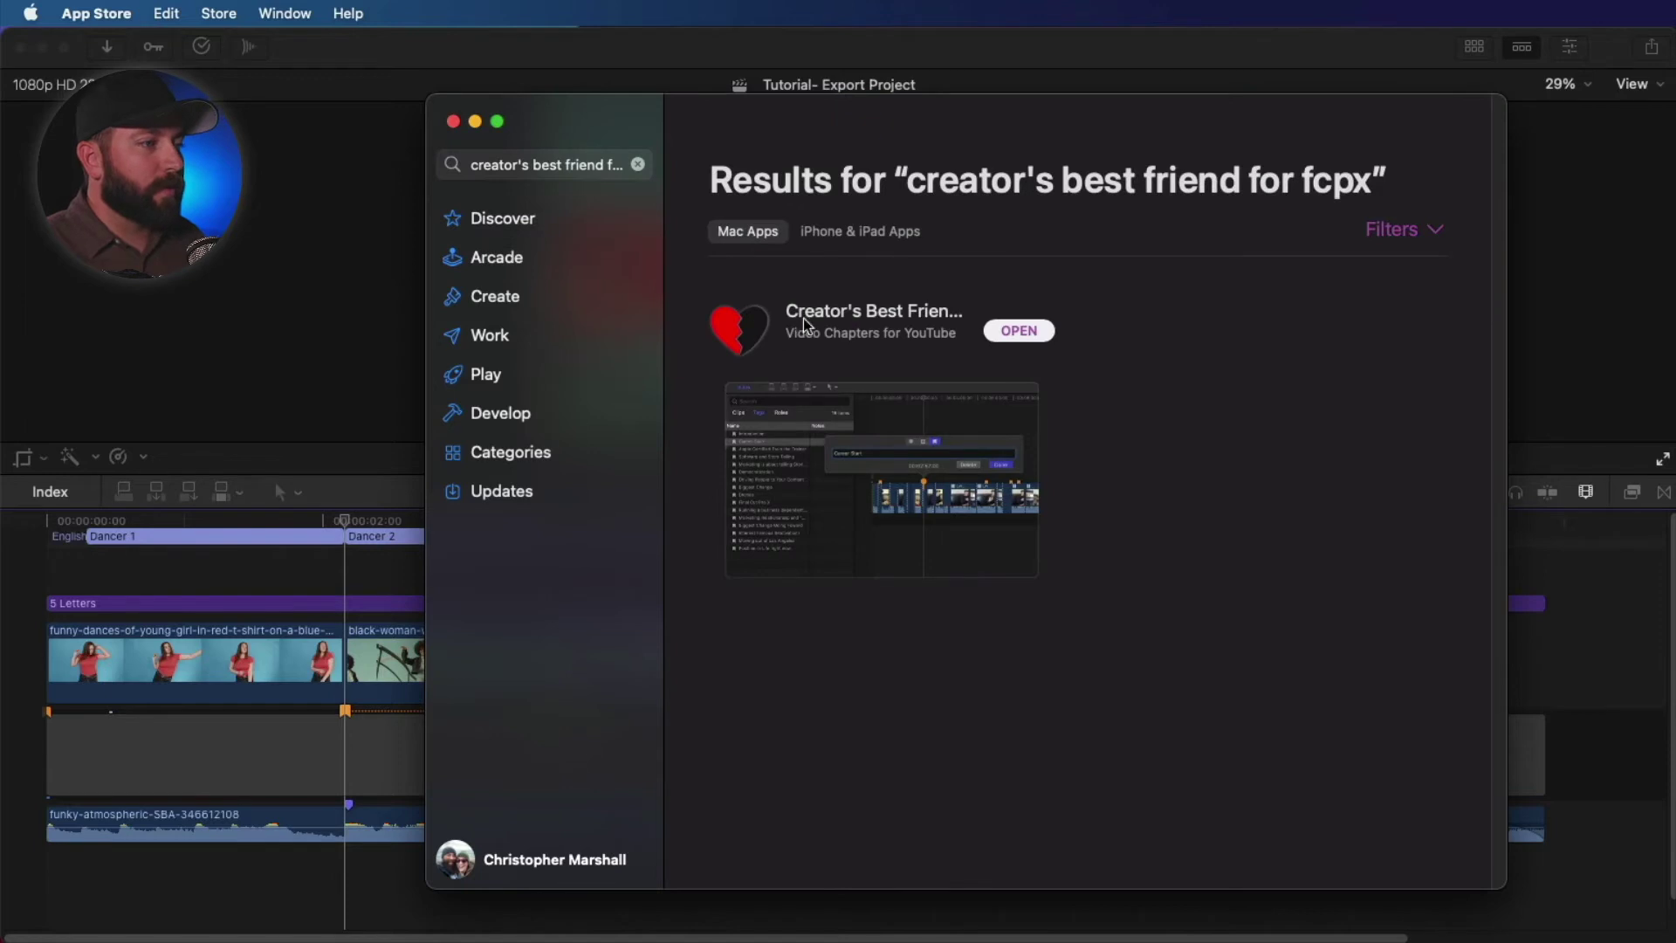
{"action": "left_click", "coordinate": [888, 317]}
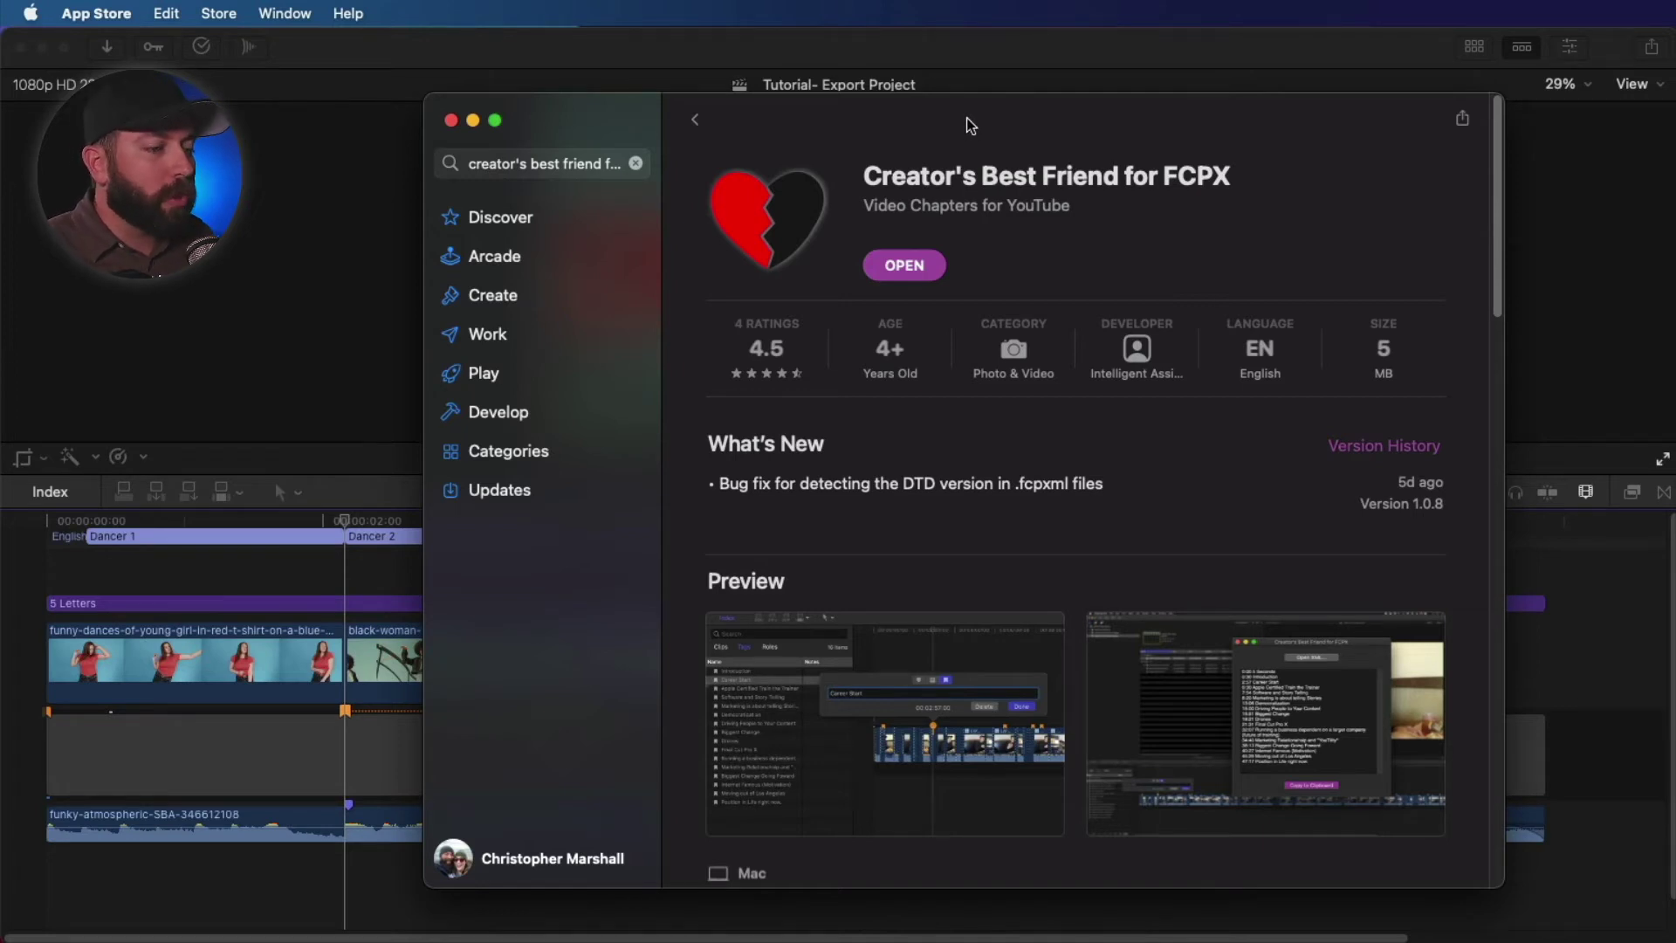
Launch Creator's Best Friend for FCPX, close the App Store, and move the app window aside.
{"action": "left_click", "coordinate": [882, 265]}
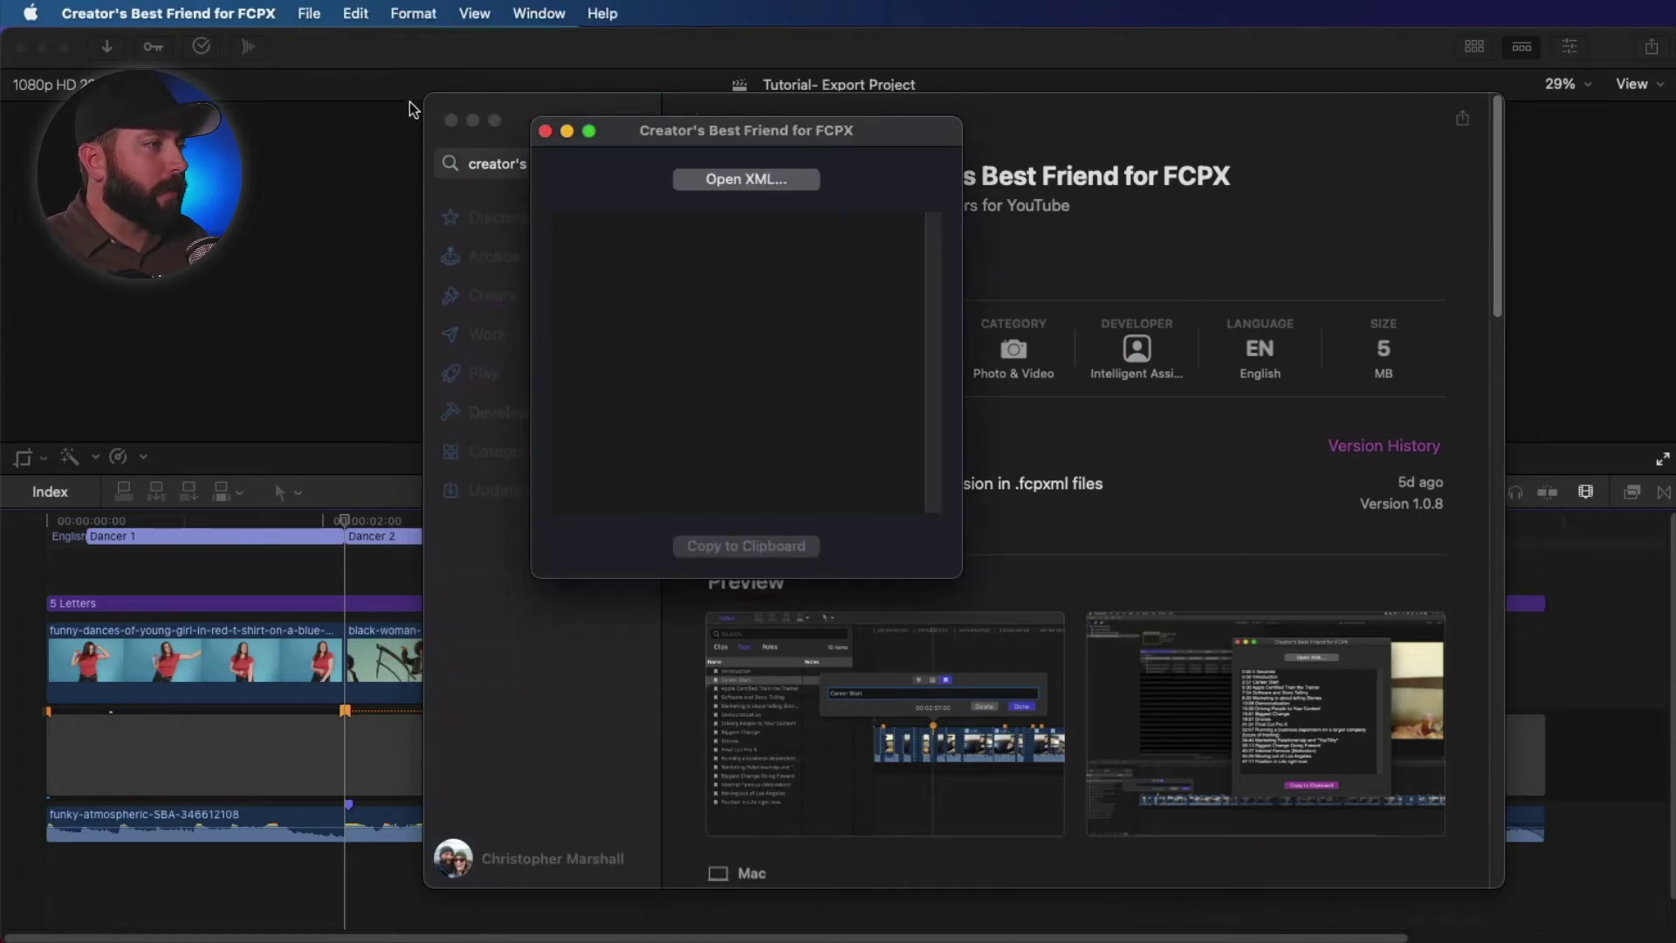
{"action": "left_click", "coordinate": [450, 119]}
{"action": "left_click_drag", "start_coordinate": [884, 133], "coordinate": [1362, 213]}
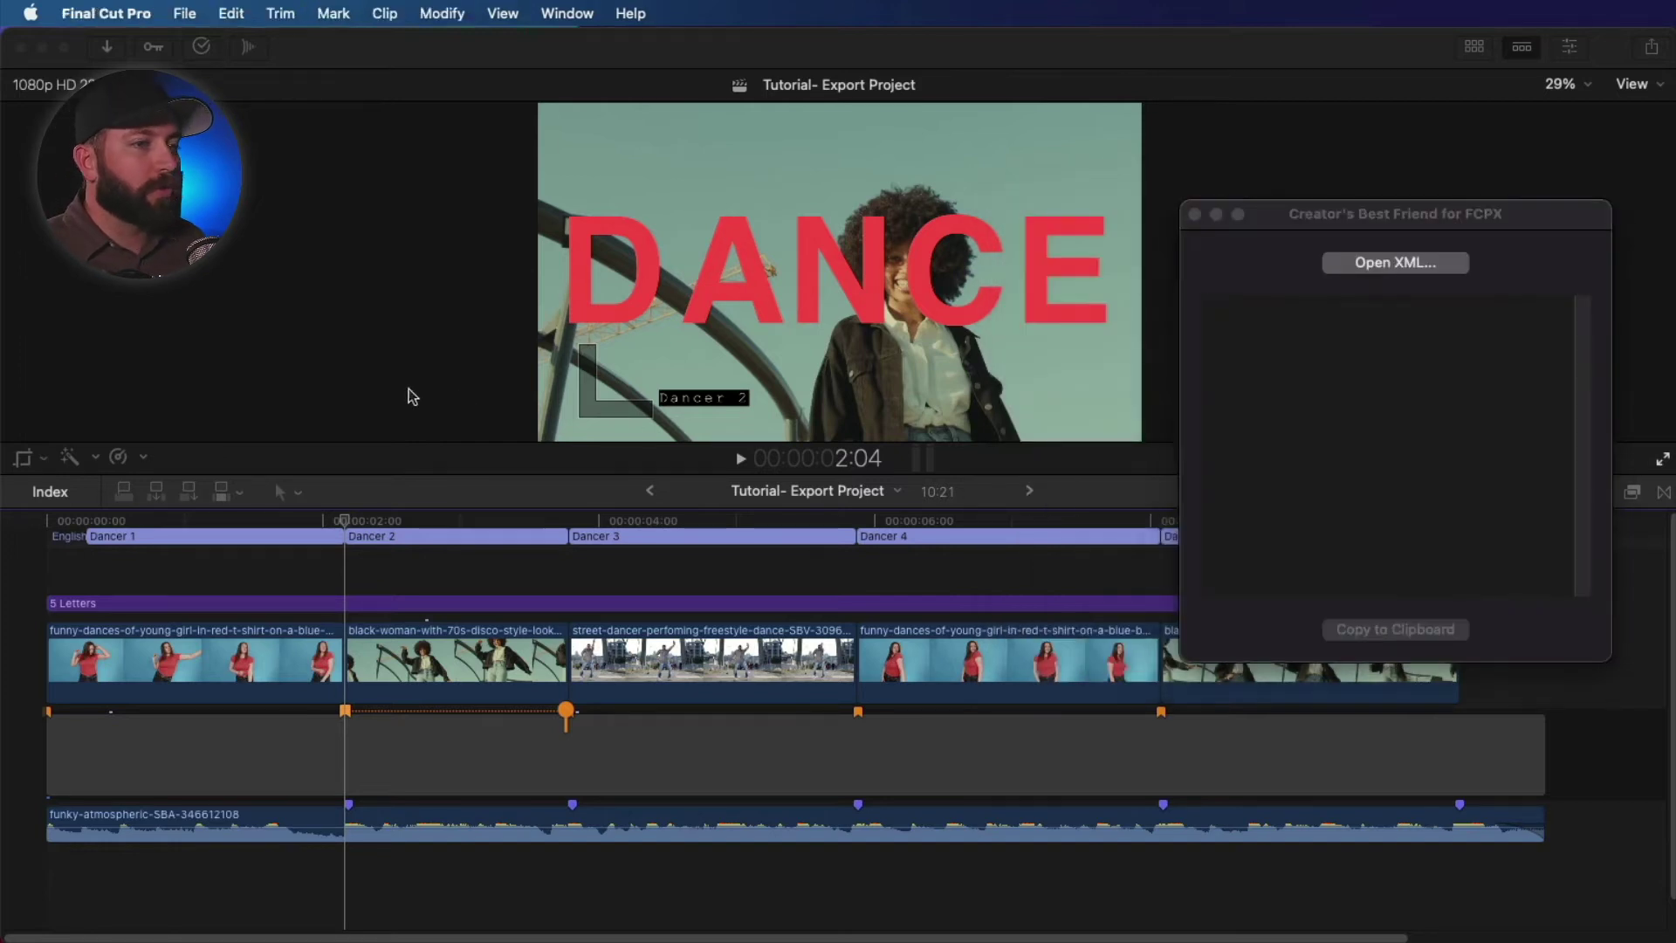
Export the Final Cut Pro project as an XML file named Dance XML File in Documents.
{"action": "left_click", "coordinate": [412, 395]}
{"action": "left_click", "coordinate": [174, 12]}
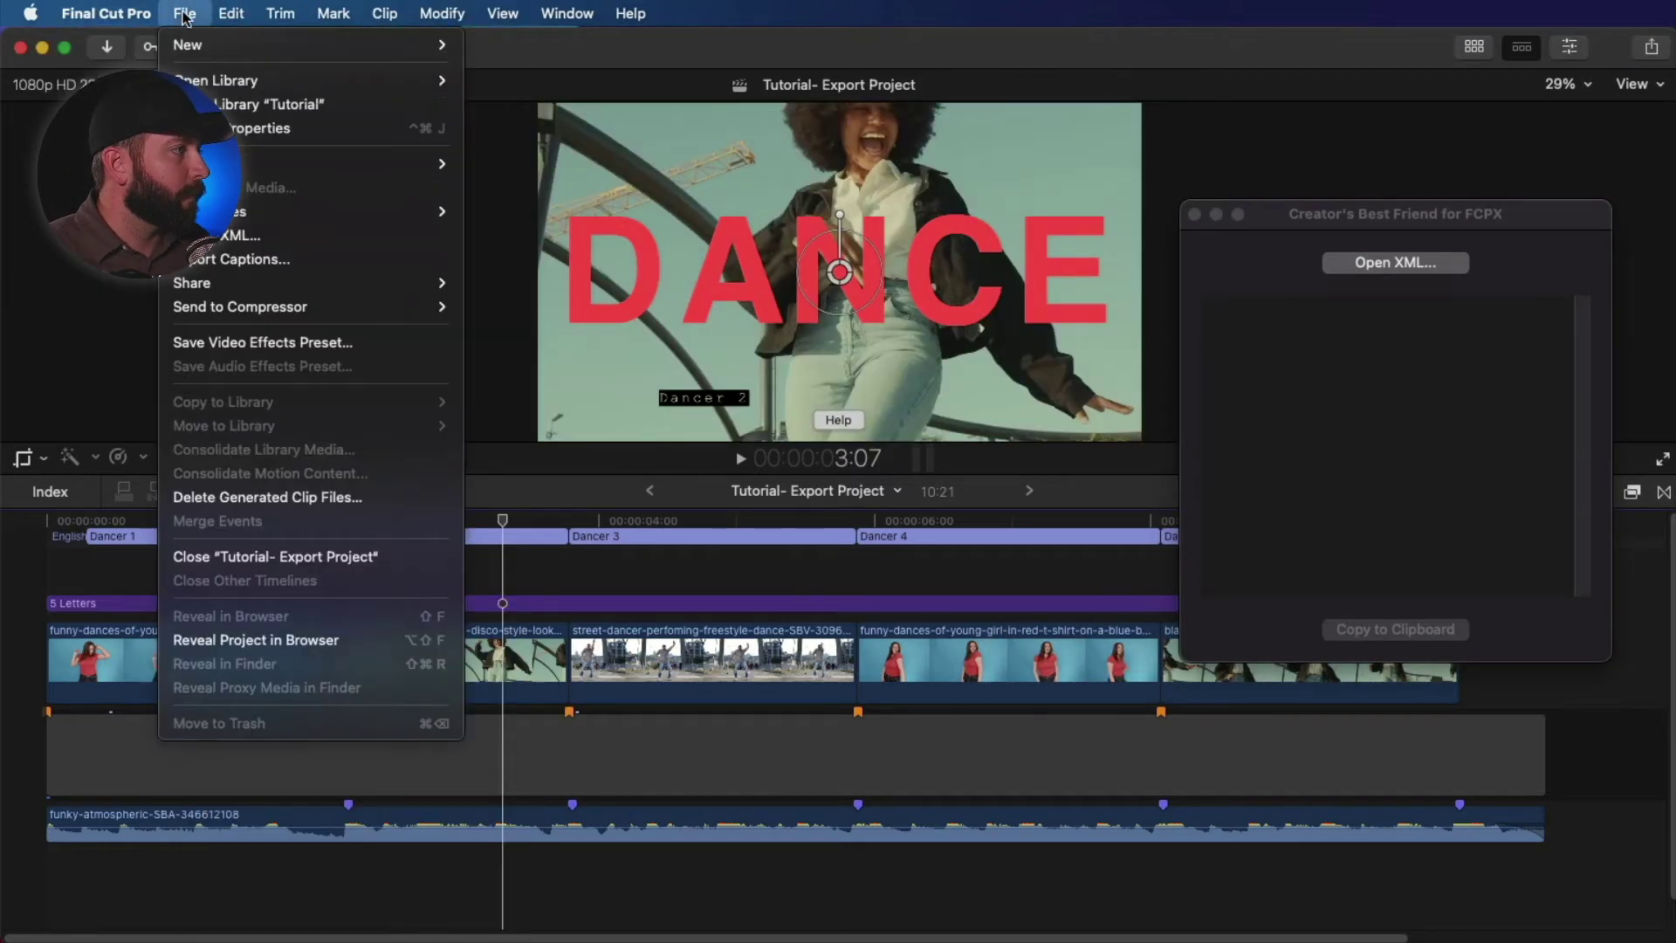
{"action": "left_click", "coordinate": [225, 243]}
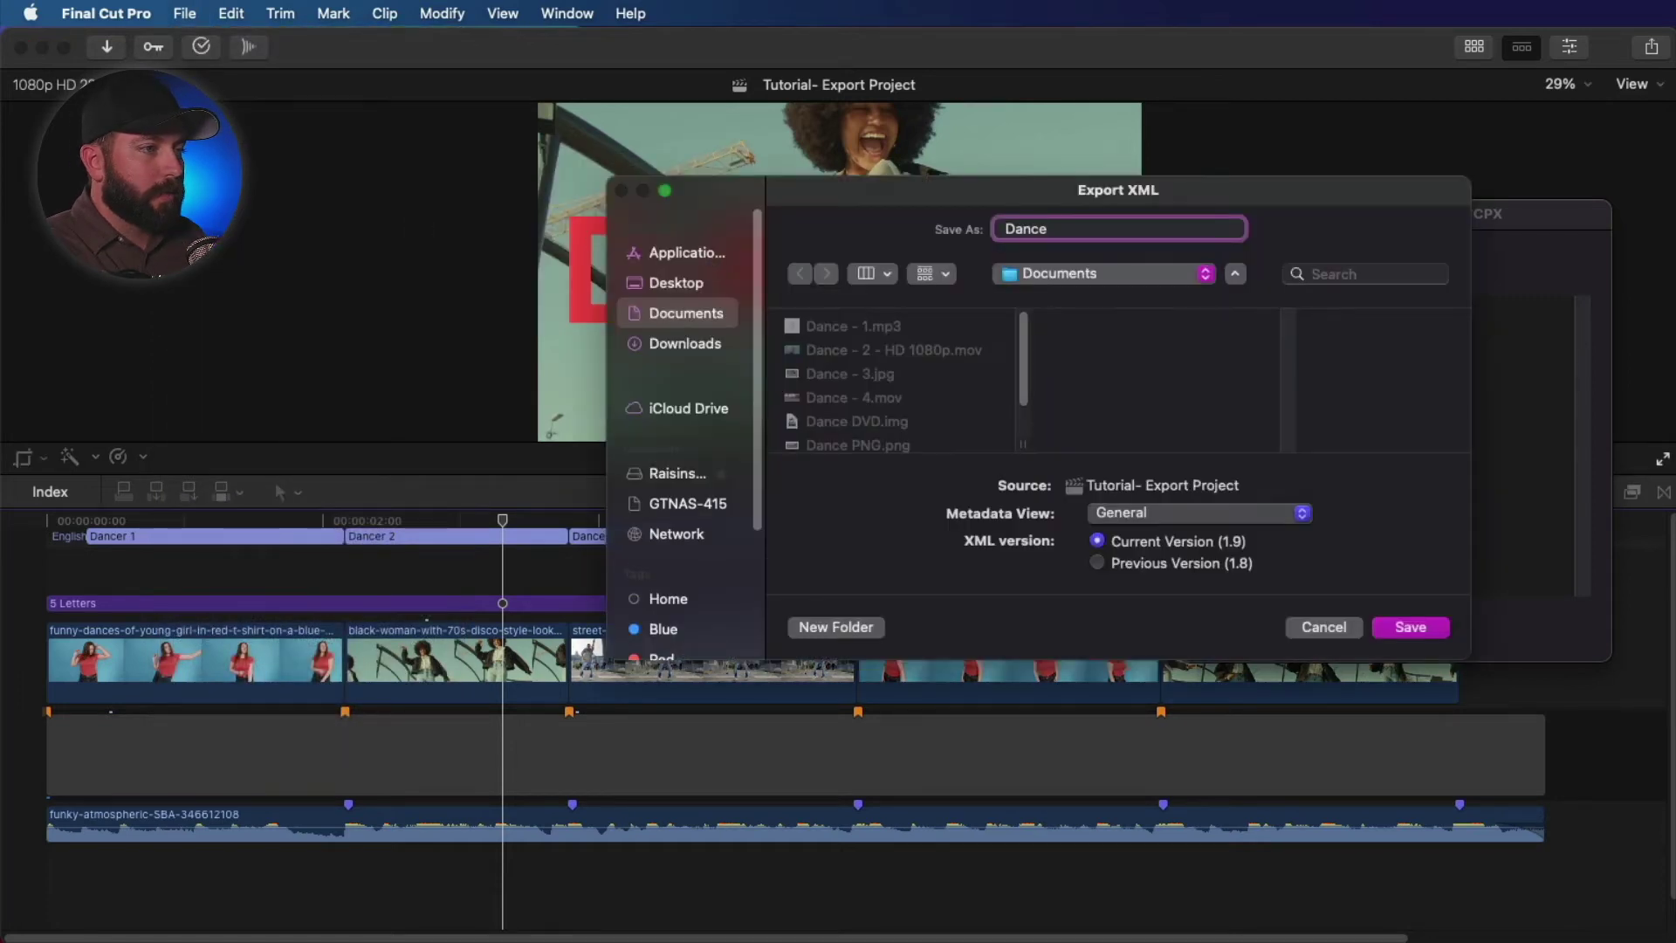
{"action": "type", "text": "XM"}
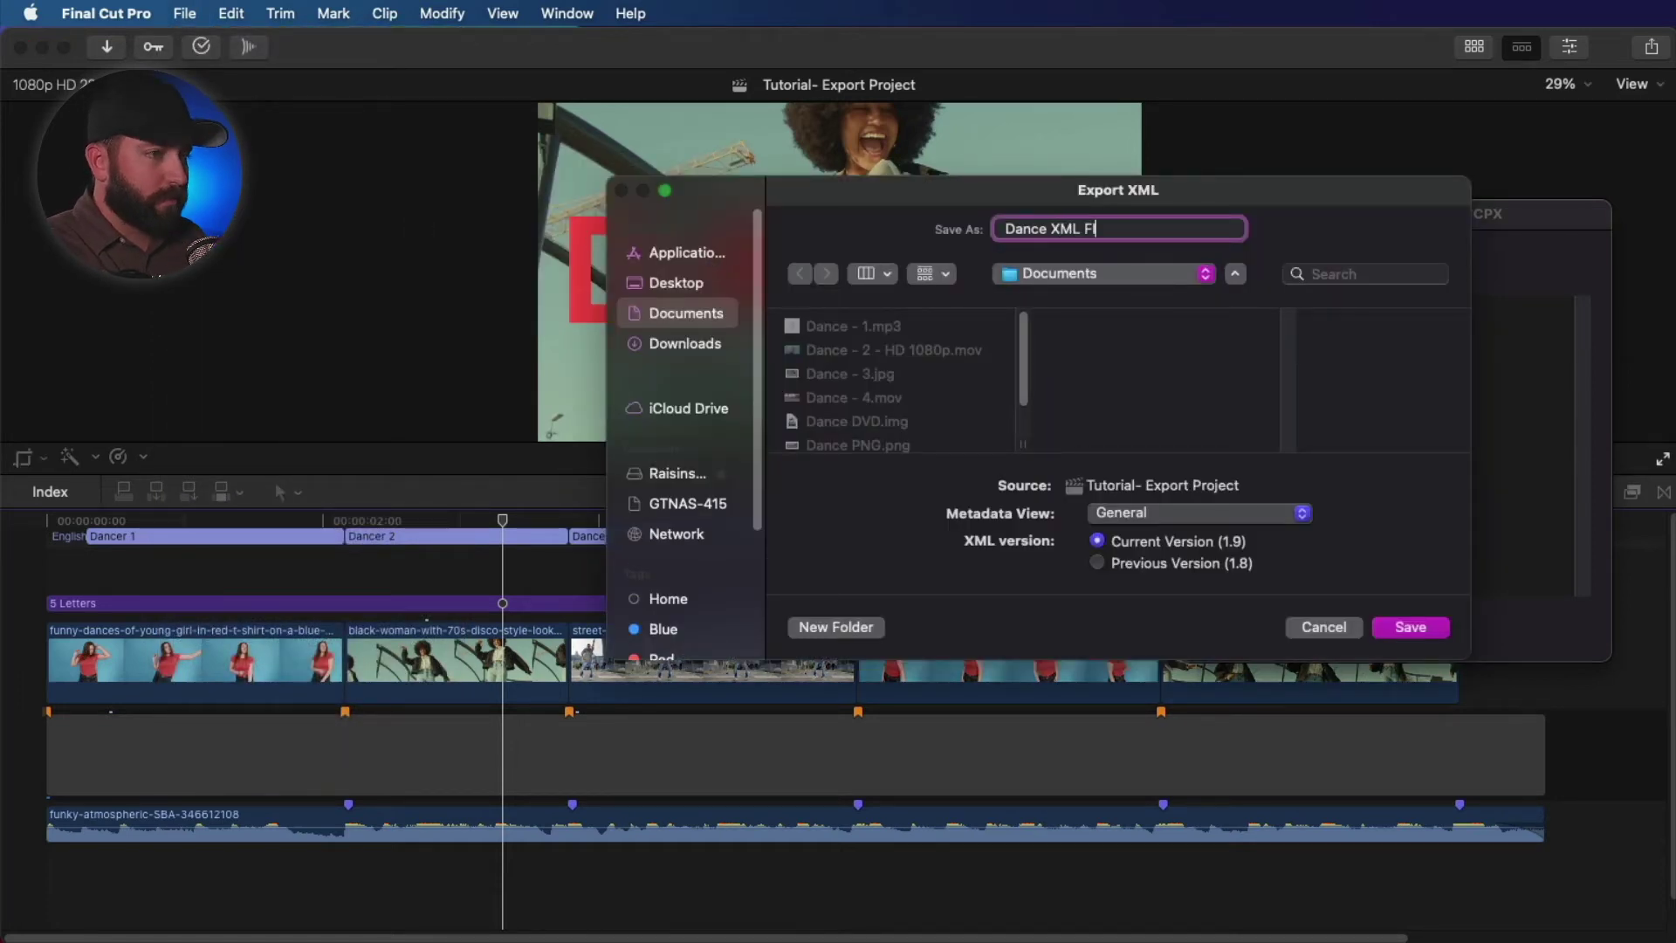
{"action": "type", "text": "L FILE"}
{"action": "key", "text": "Return"}
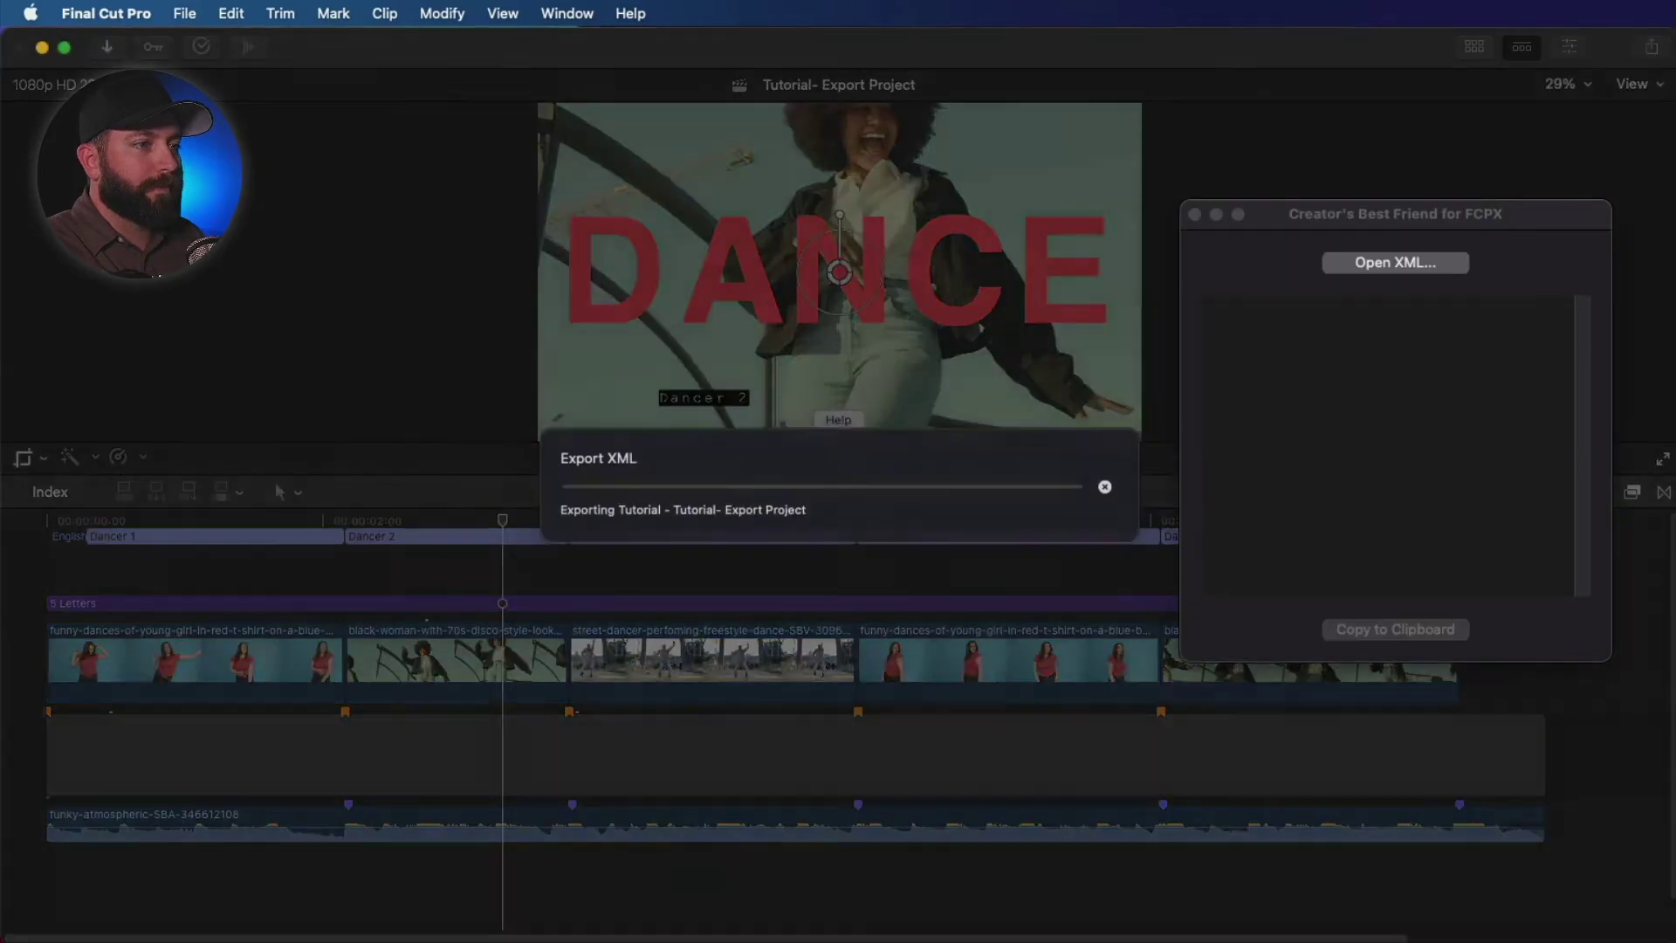
{"action": "left_click", "coordinate": [1356, 269]}
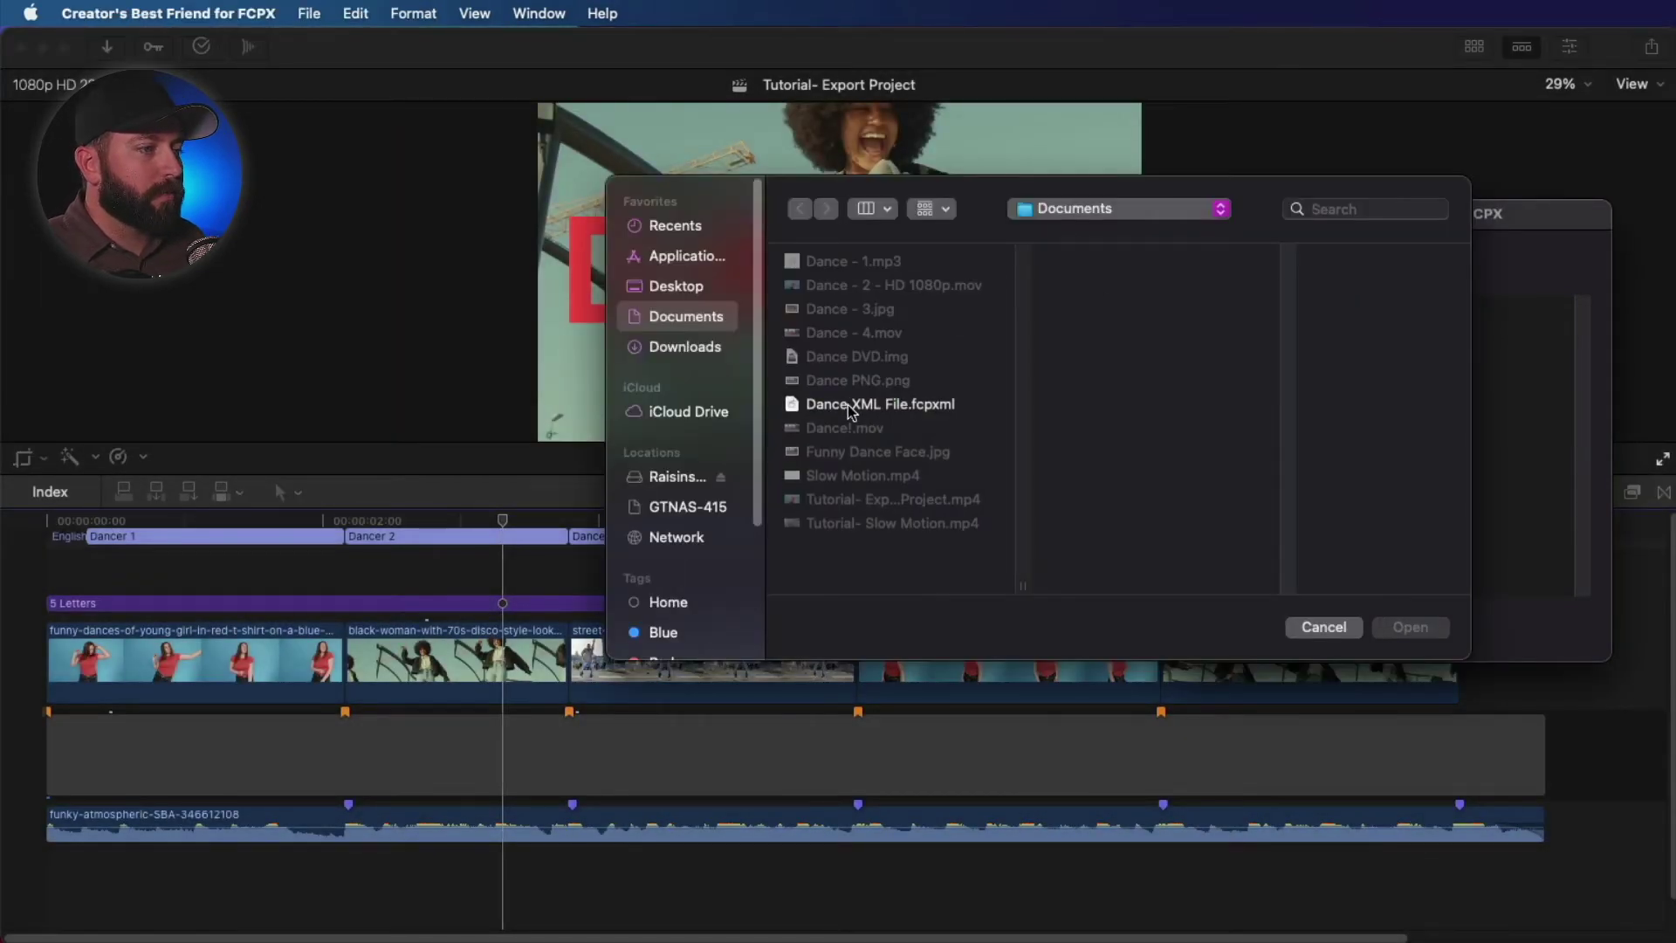
Open Dance XML File.fcpxml, which warns that four chapters under 10 seconds were removed.
{"action": "left_click", "coordinate": [840, 406]}
{"action": "left_click", "coordinate": [1404, 626]}
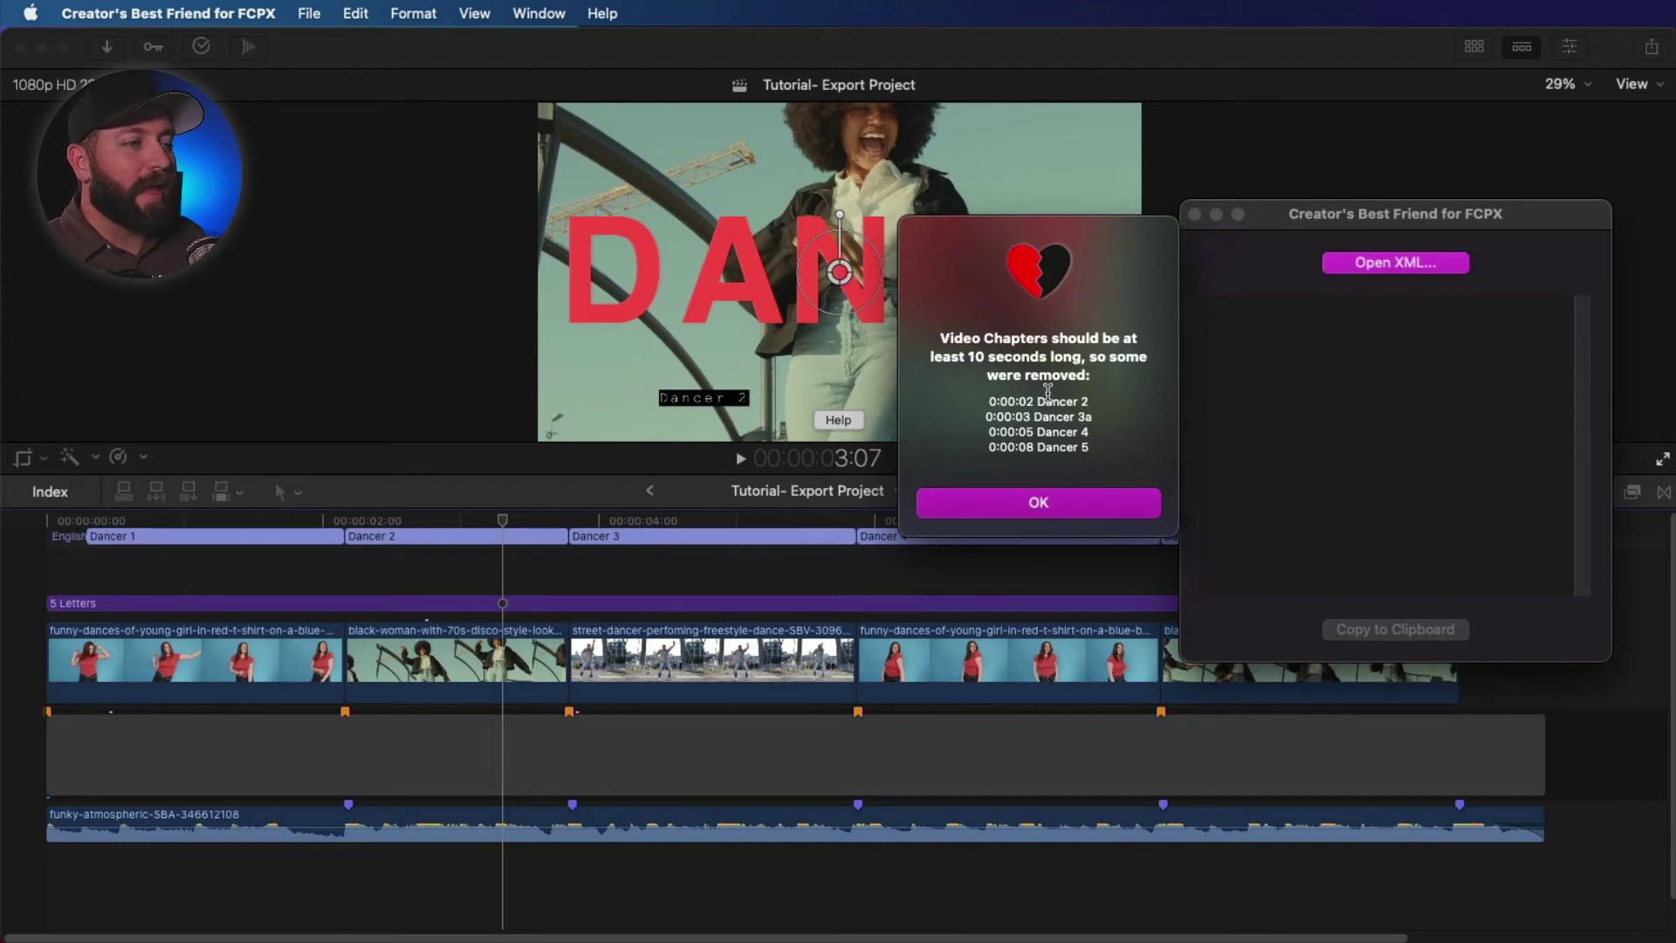
Dismiss the short-chapters warning and export the 35-second timeline as a new XML, Dance XML Fixed.
{"action": "left_click", "coordinate": [1062, 506]}
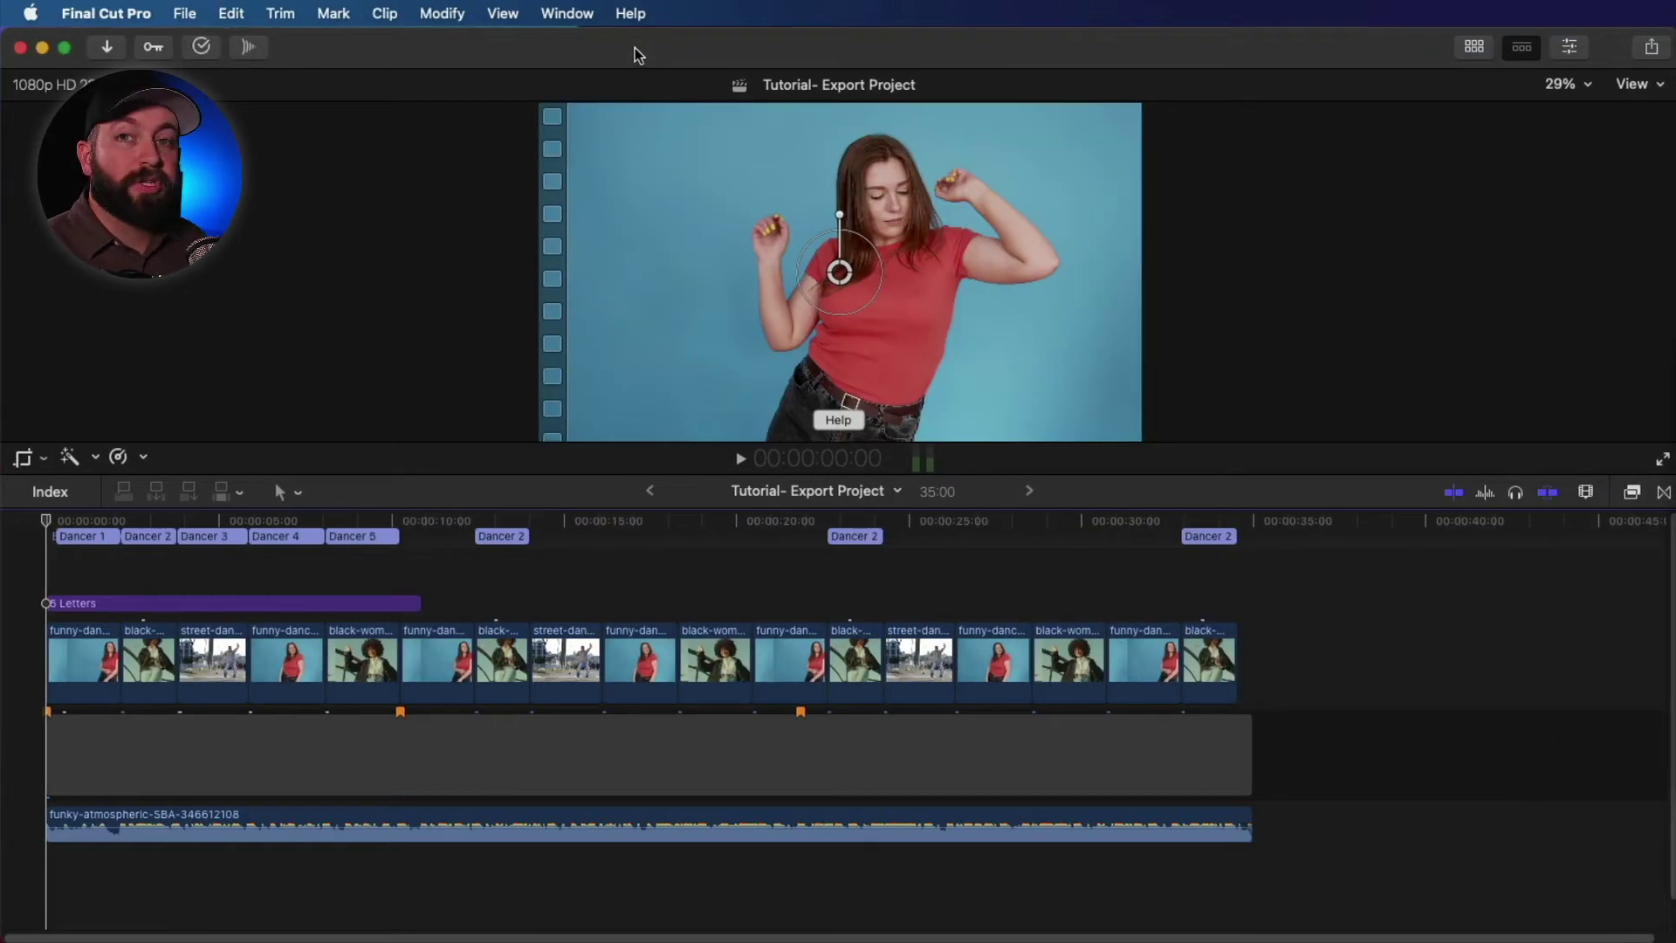
{"action": "left_click", "coordinate": [186, 14]}
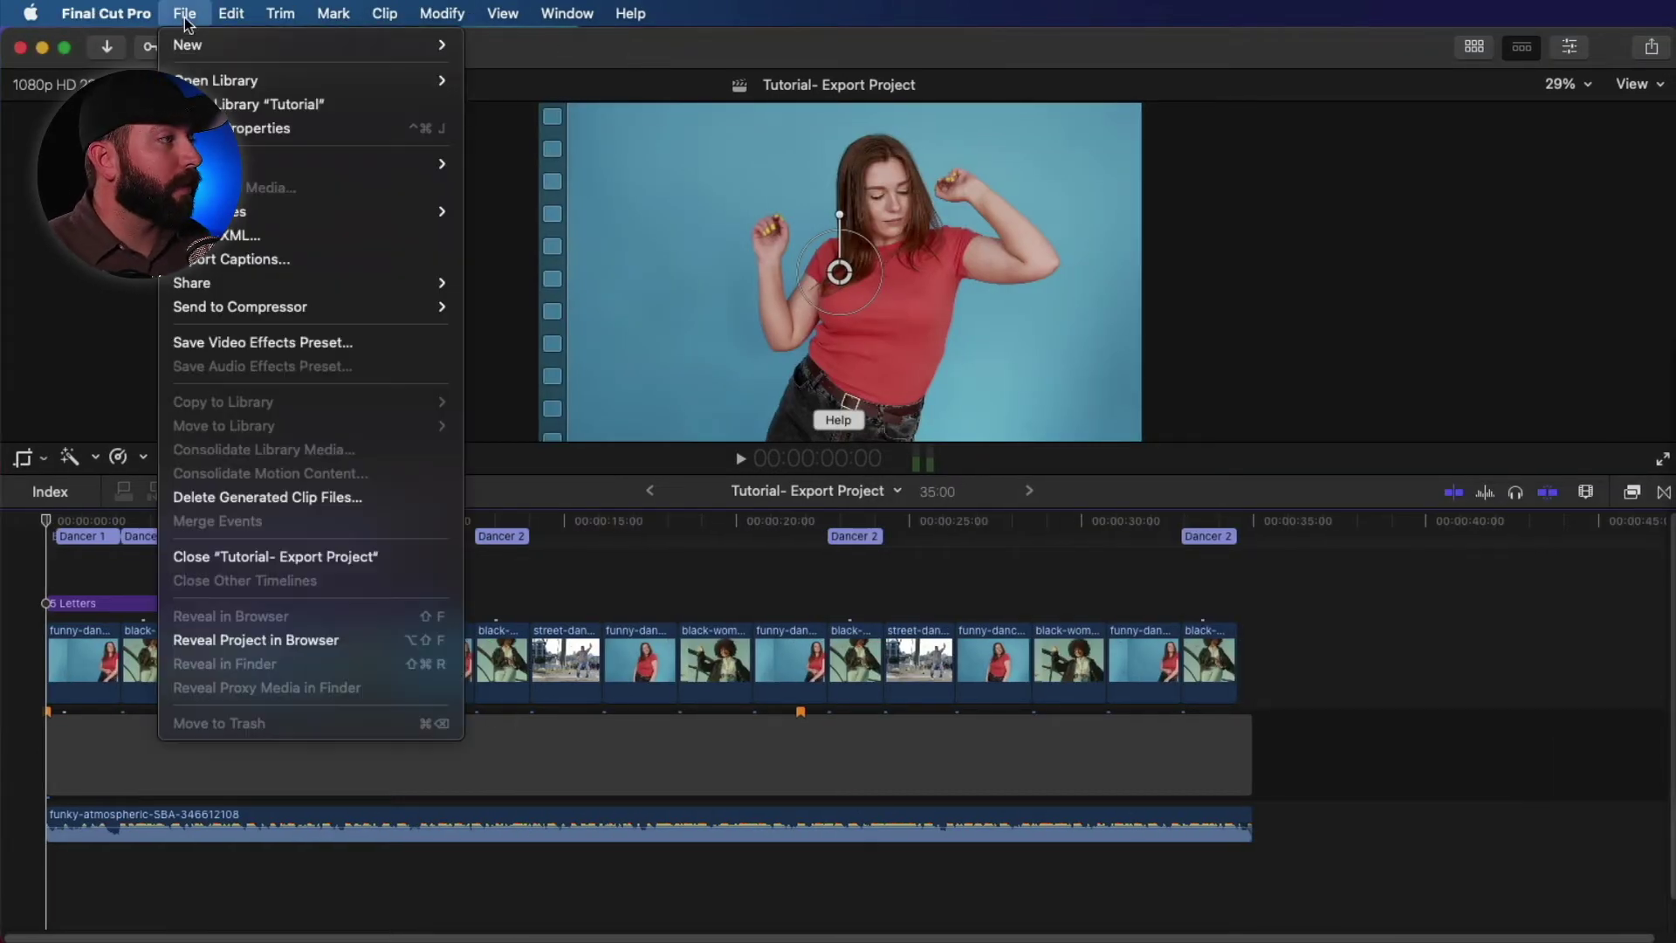
{"action": "left_click", "coordinate": [223, 237]}
{"action": "type", "text": "Dance "}
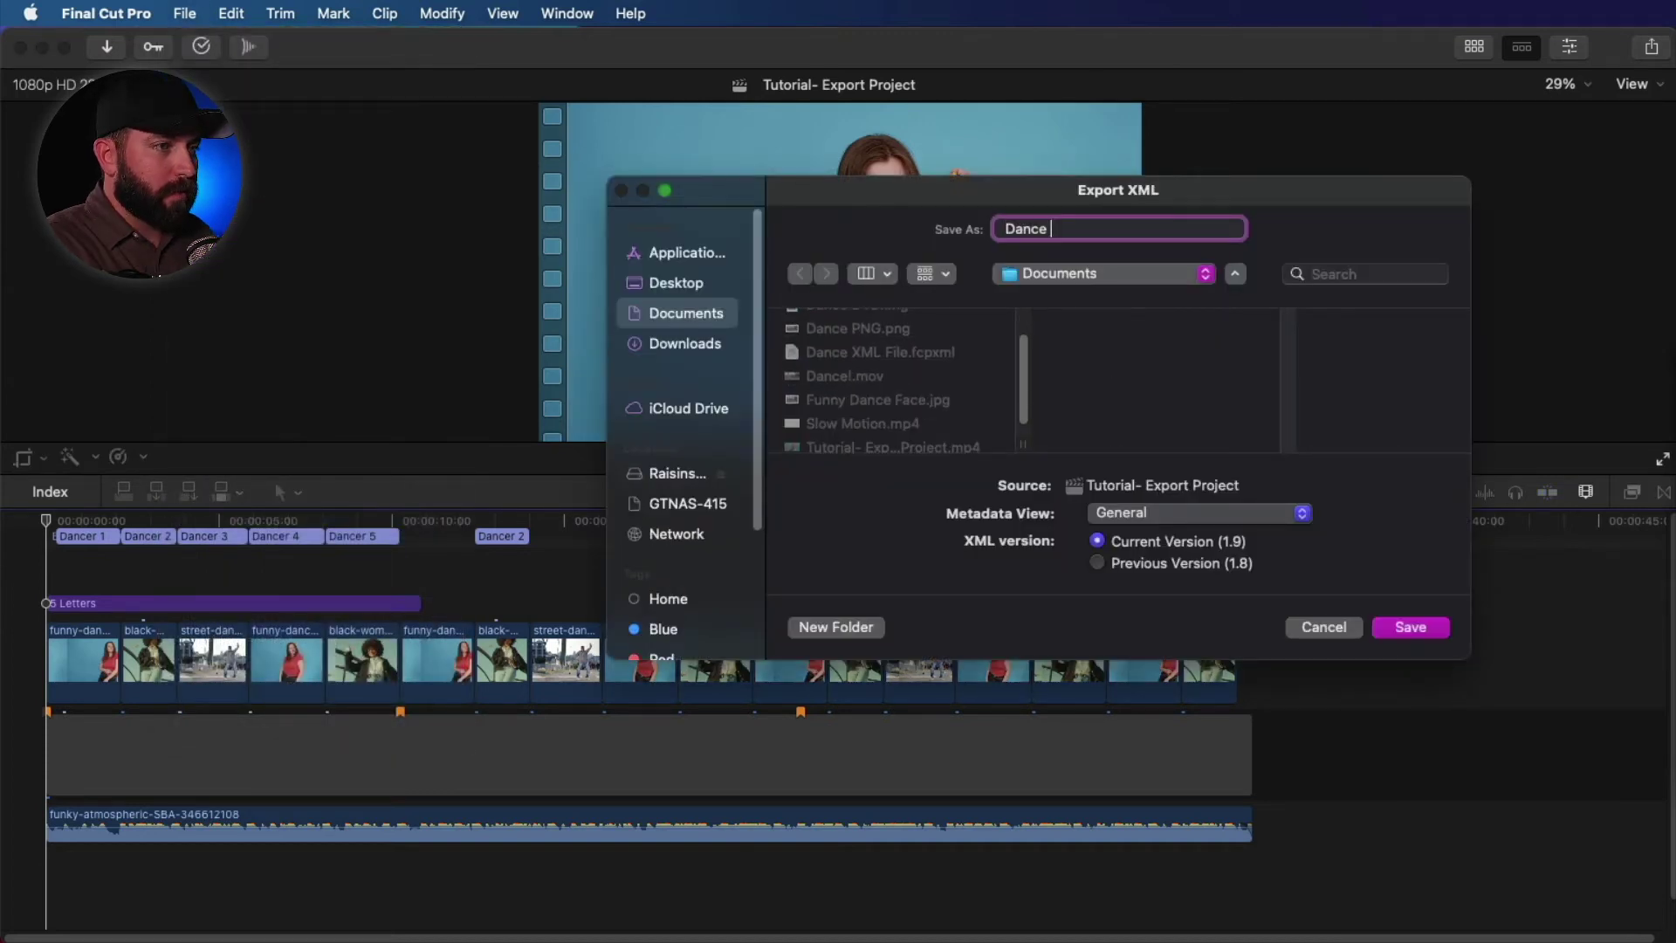
{"action": "type", "text": "XML File"}
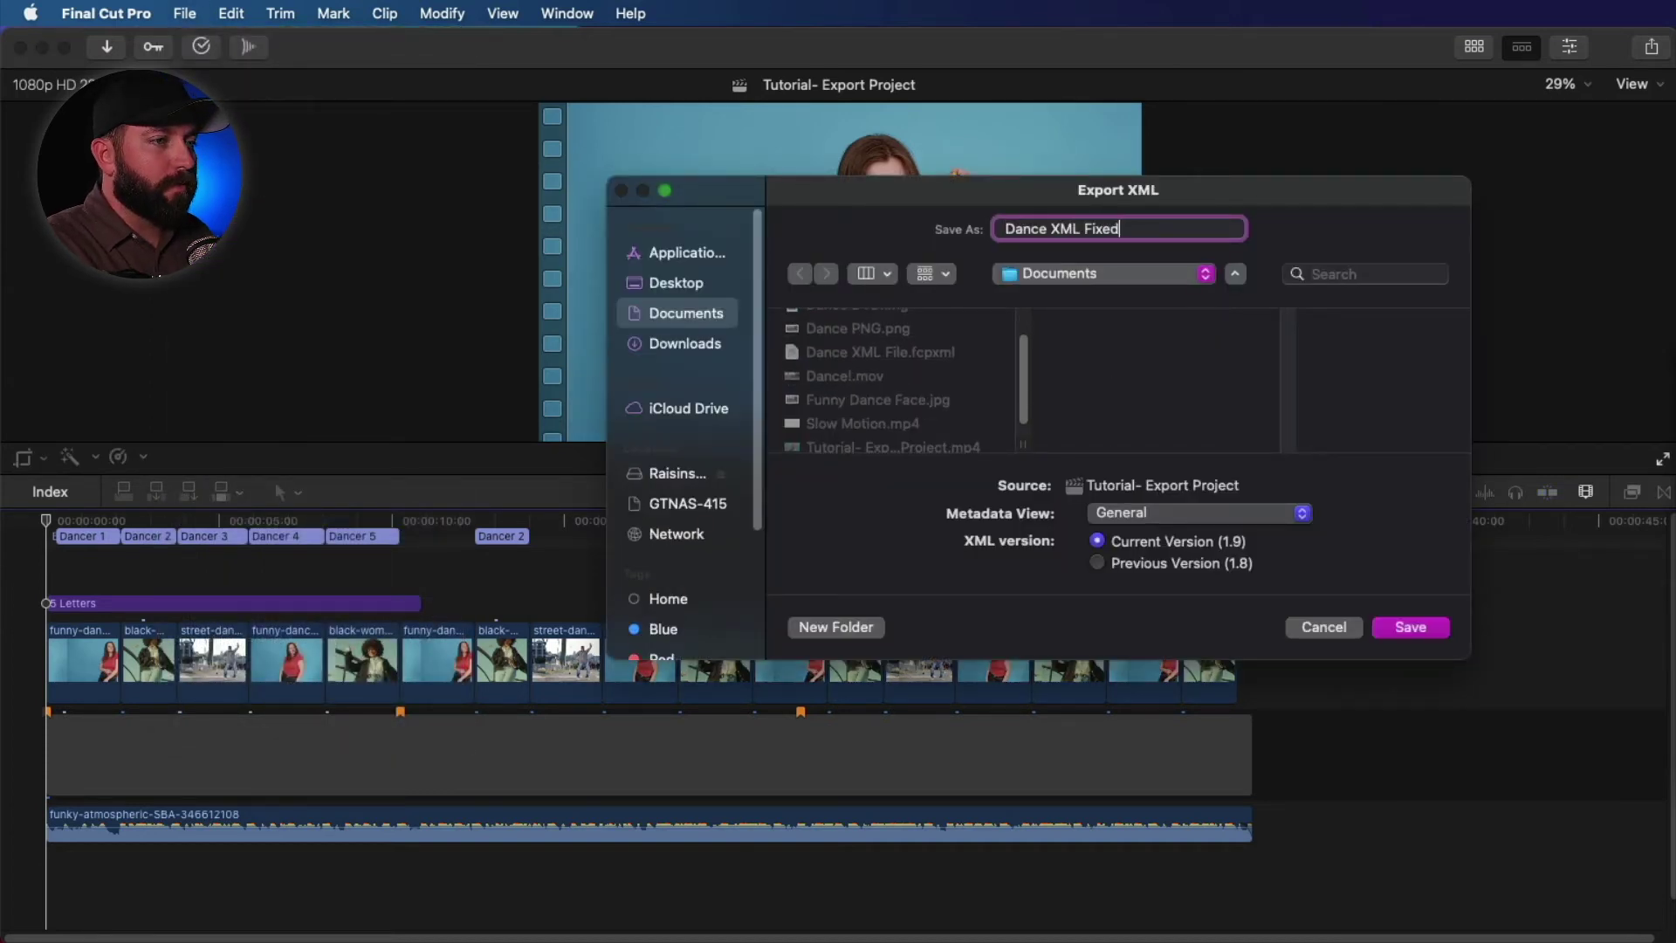
{"action": "key", "text": "Return"}
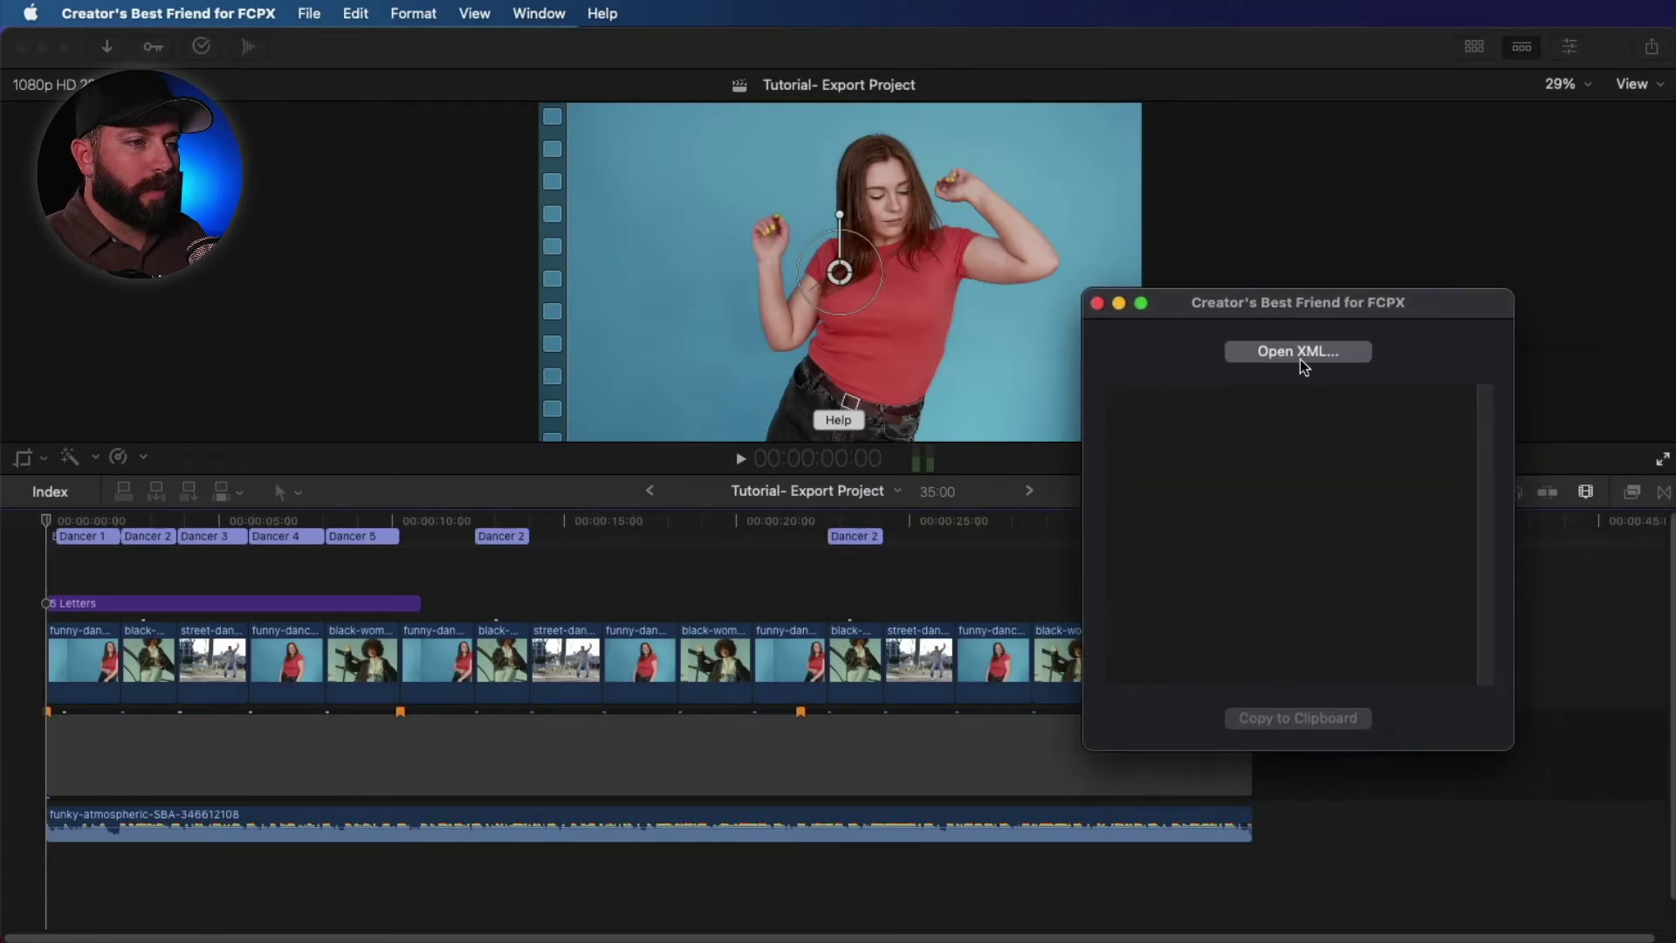
Load Dance XML Fixed.fcpxml into Creator's Best Friend for FCPX.
{"action": "left_click", "coordinate": [1296, 353]}
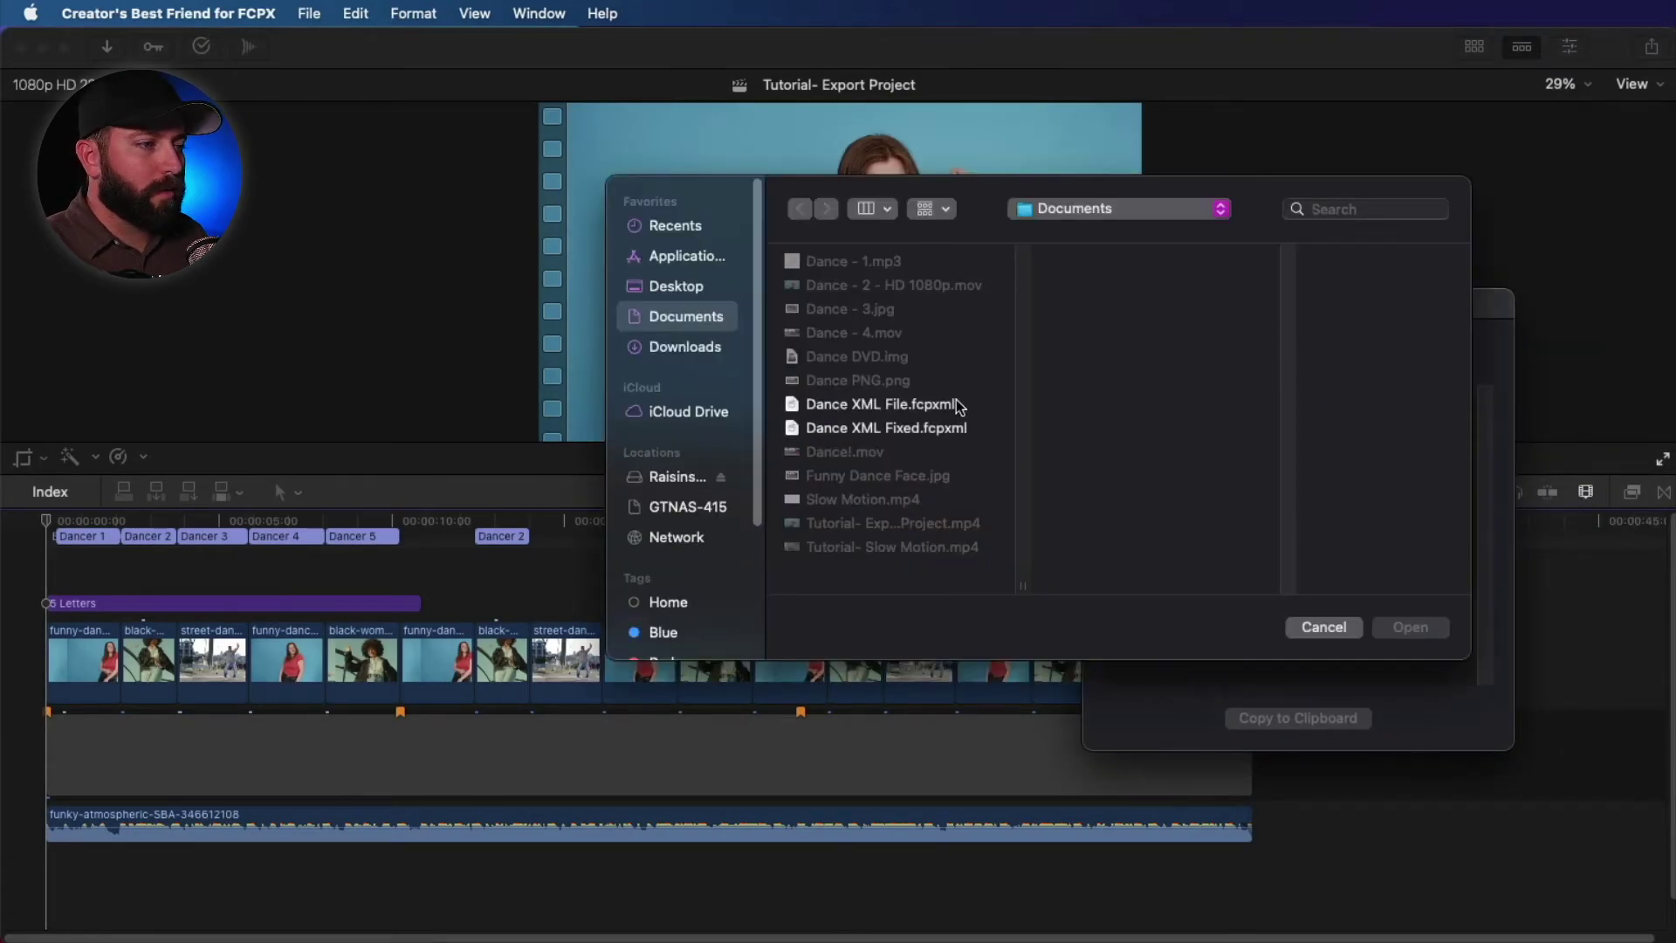
{"action": "left_click", "coordinate": [898, 430]}
{"action": "left_click", "coordinate": [1407, 627]}
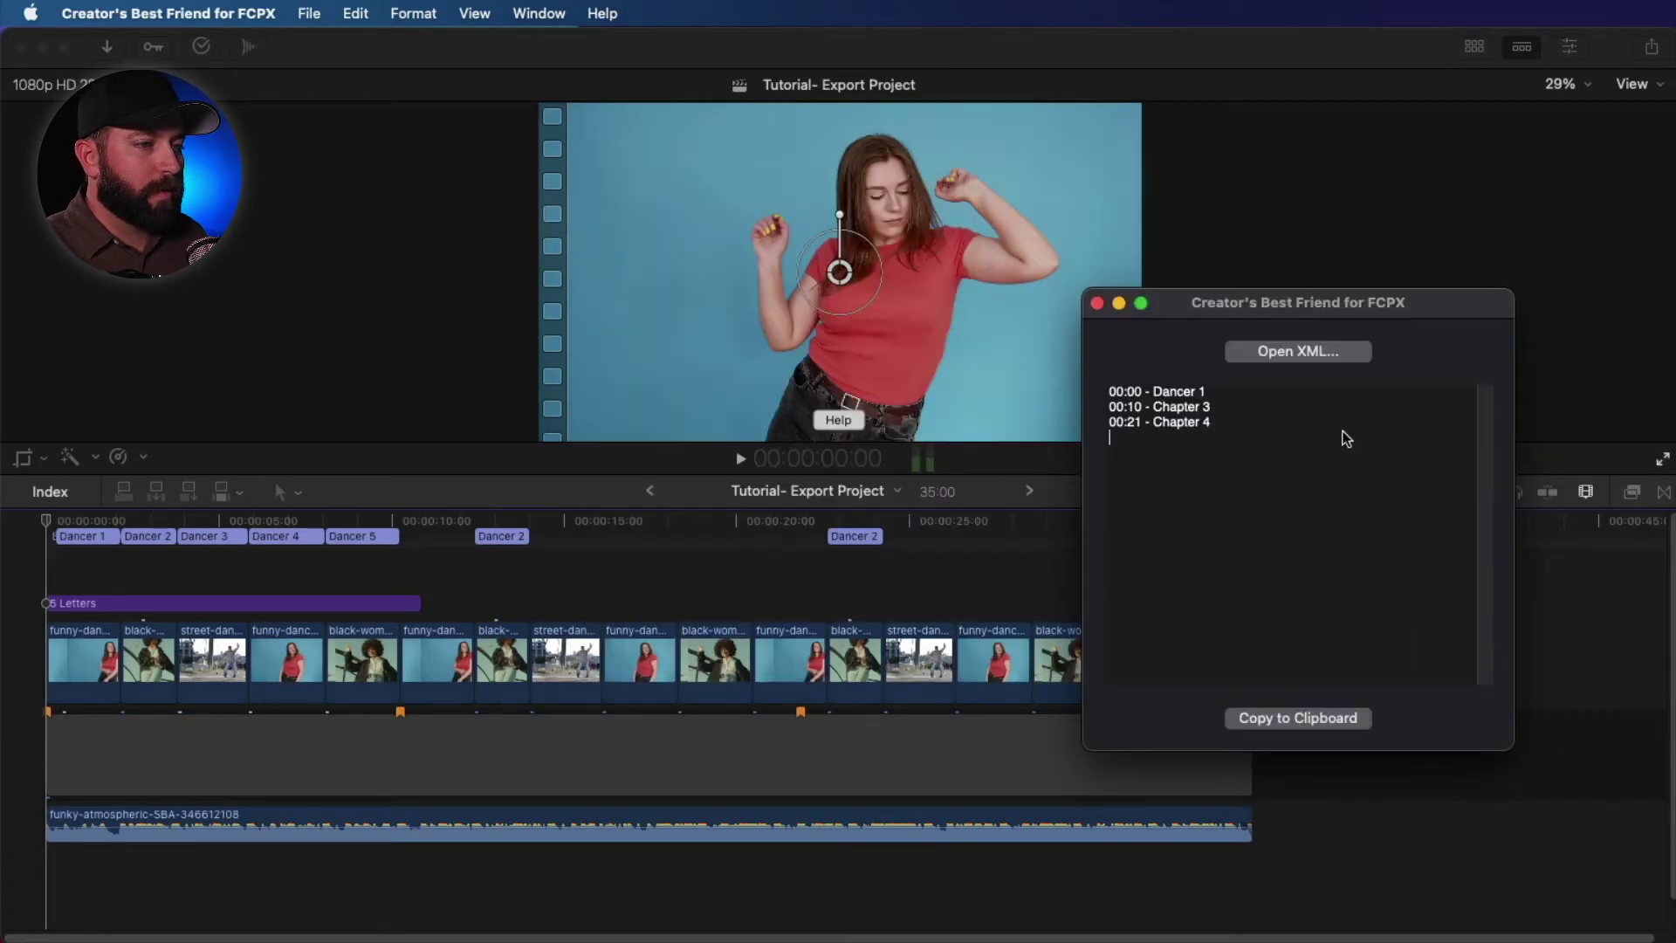
{"action": "key", "text": "super+a"}
{"action": "left_click", "coordinate": [1169, 463]}
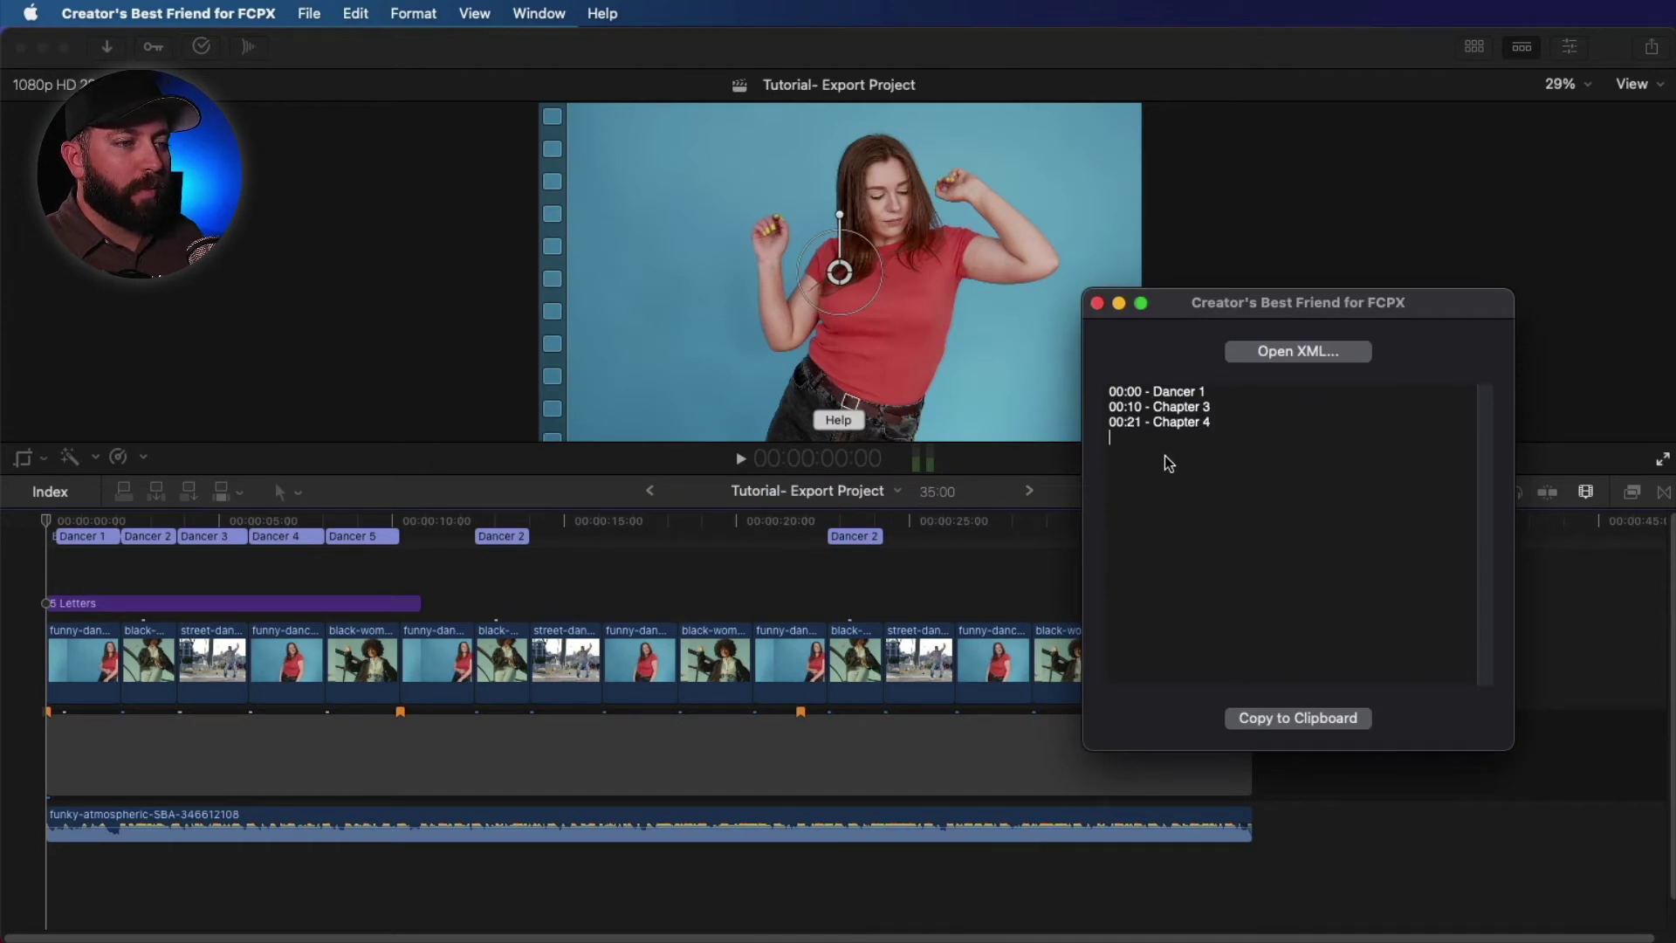
{"action": "left_click_drag", "start_coordinate": [1145, 434], "coordinate": [1106, 392]}
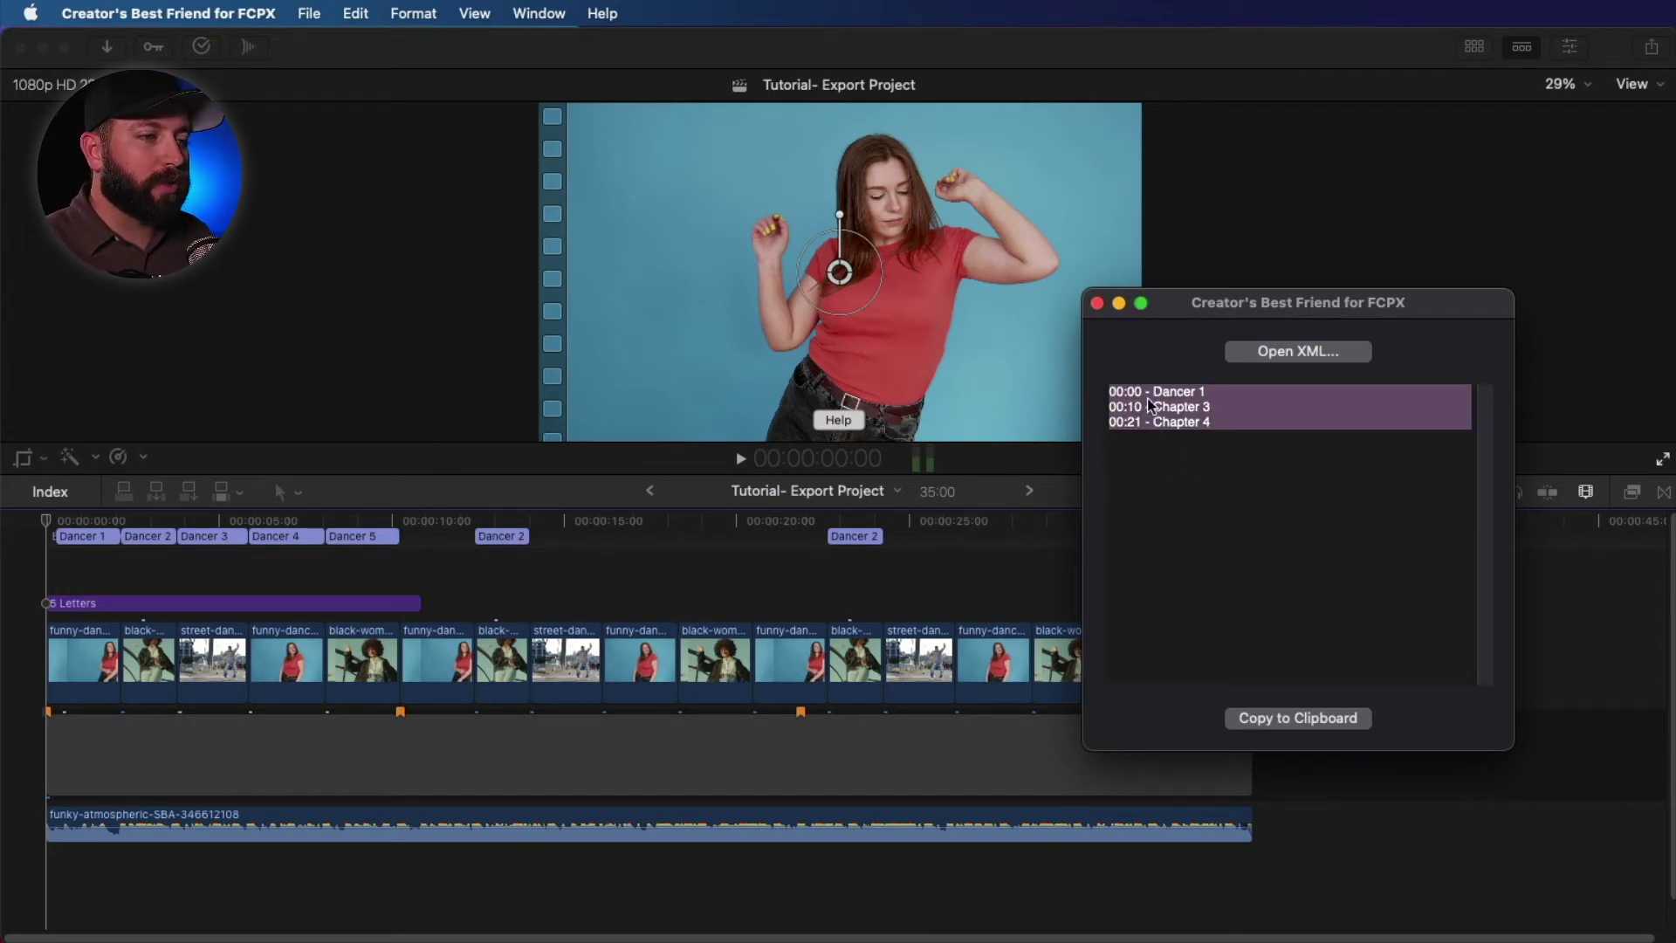
{"action": "left_click", "coordinate": [1203, 458]}
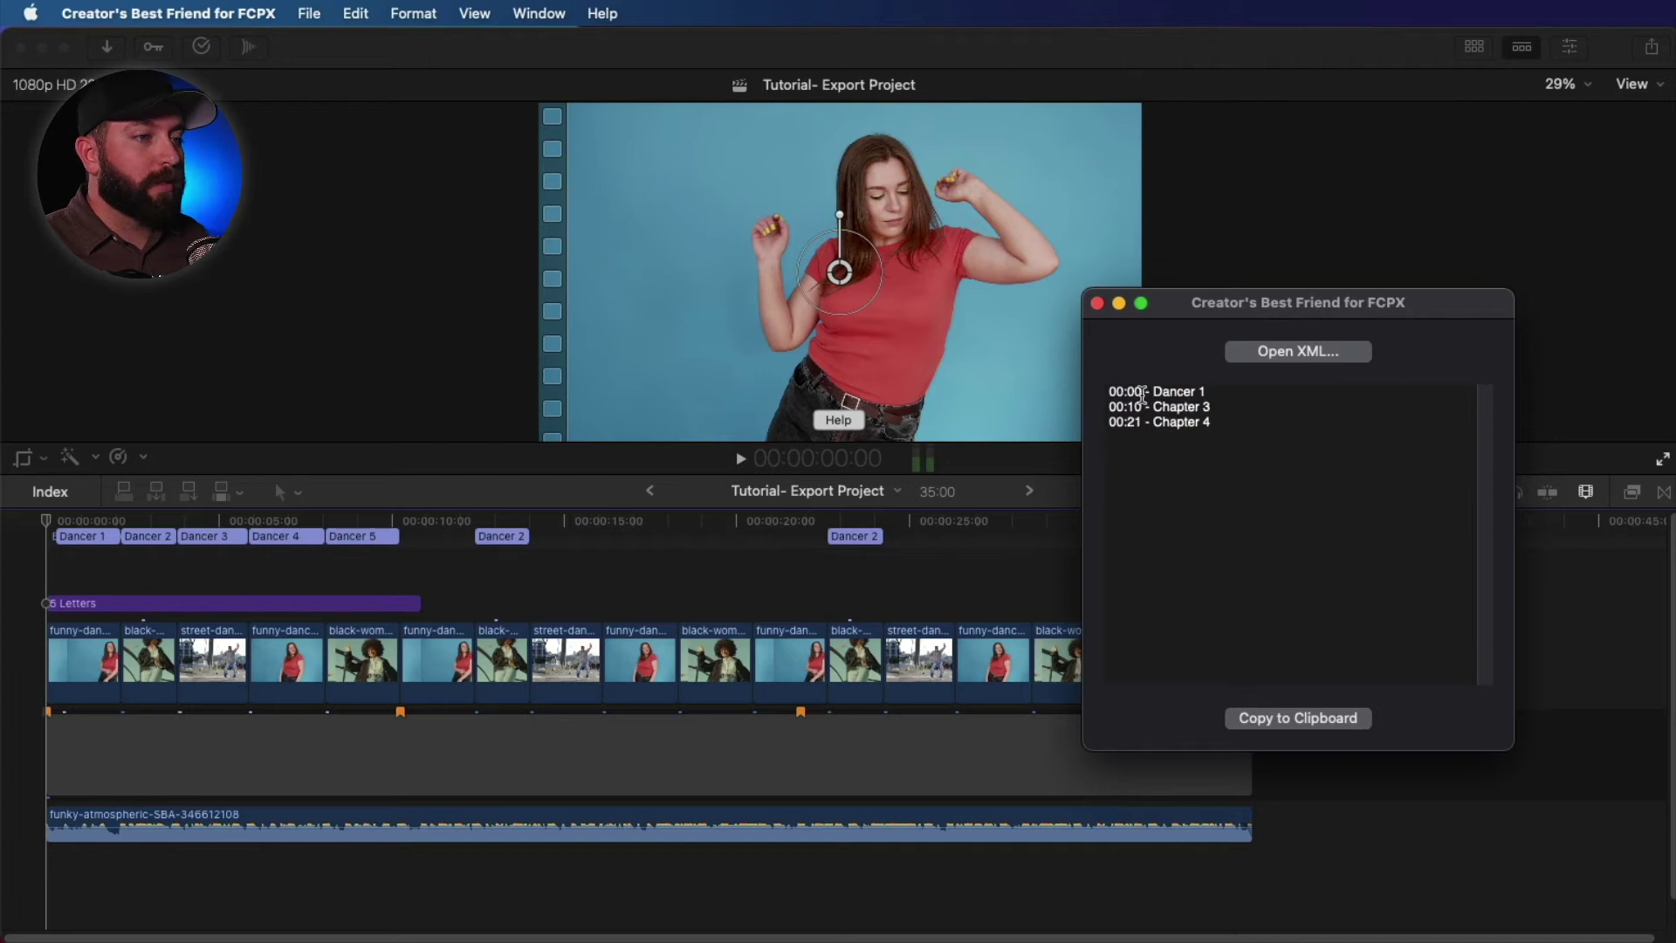
{"action": "left_click", "coordinate": [1218, 393]}
{"action": "key", "text": "shift+Left"}
{"action": "key", "text": "shift+Left"}
{"action": "key", "text": "shift+Left"}
{"action": "key", "text": "shift+Left"}
{"action": "key", "text": "shift+Left"}
{"action": "key", "text": "shift+Left"}
{"action": "key", "text": "shift+Left"}
{"action": "key", "text": "shift+Left"}
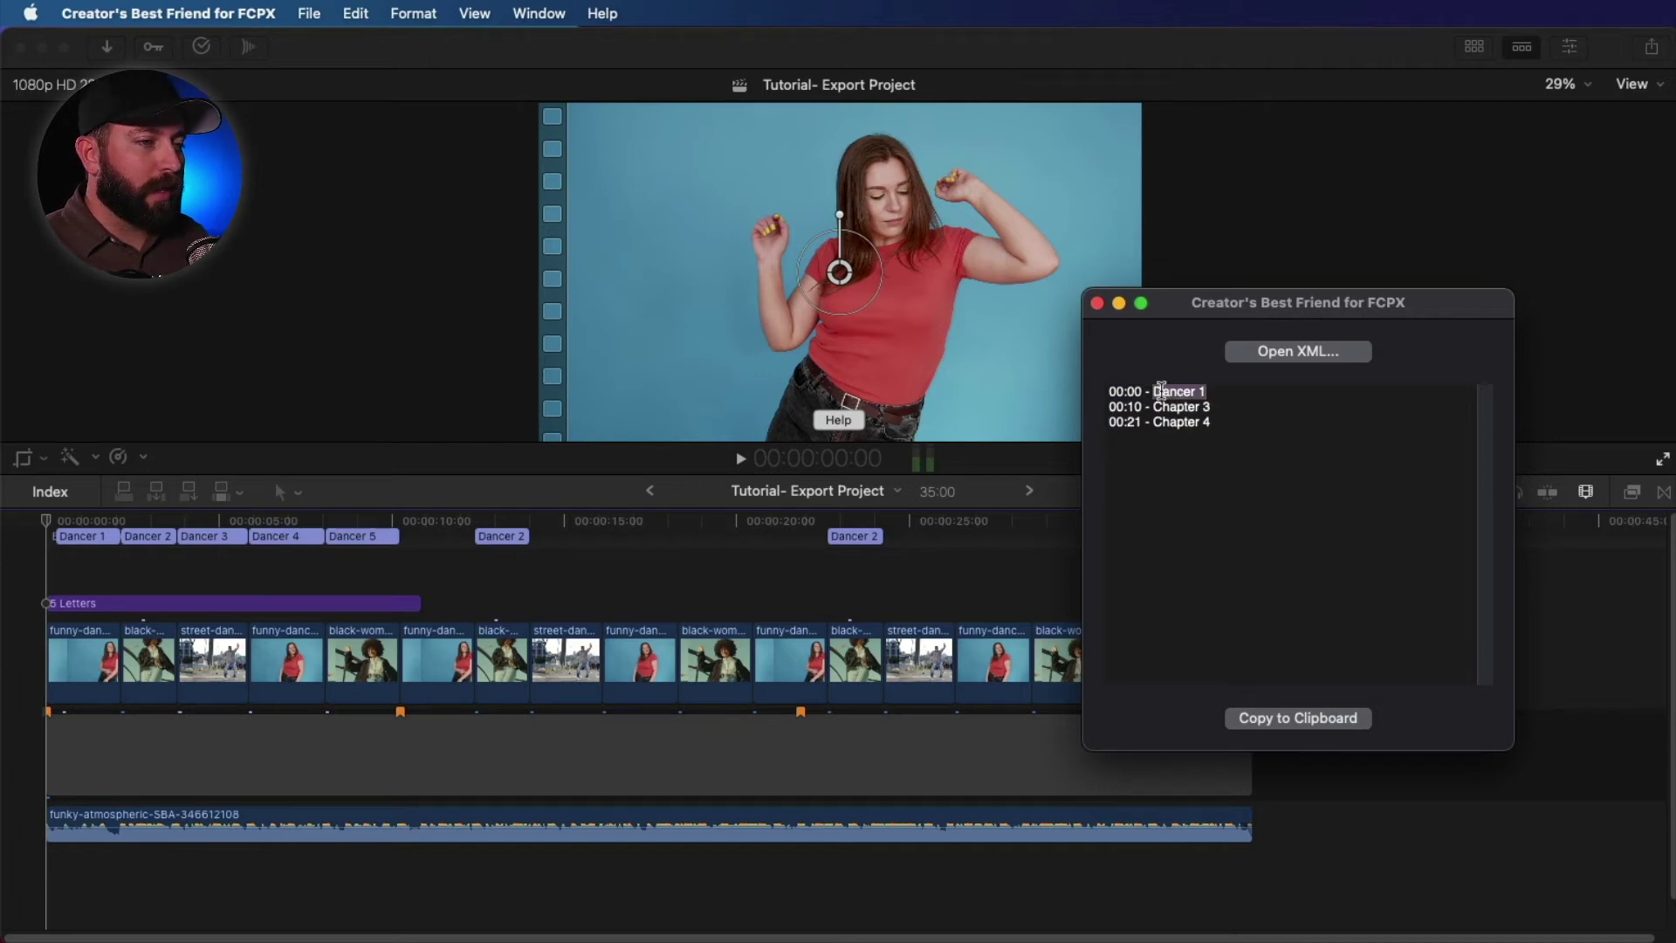
{"action": "left_click", "coordinate": [1205, 406]}
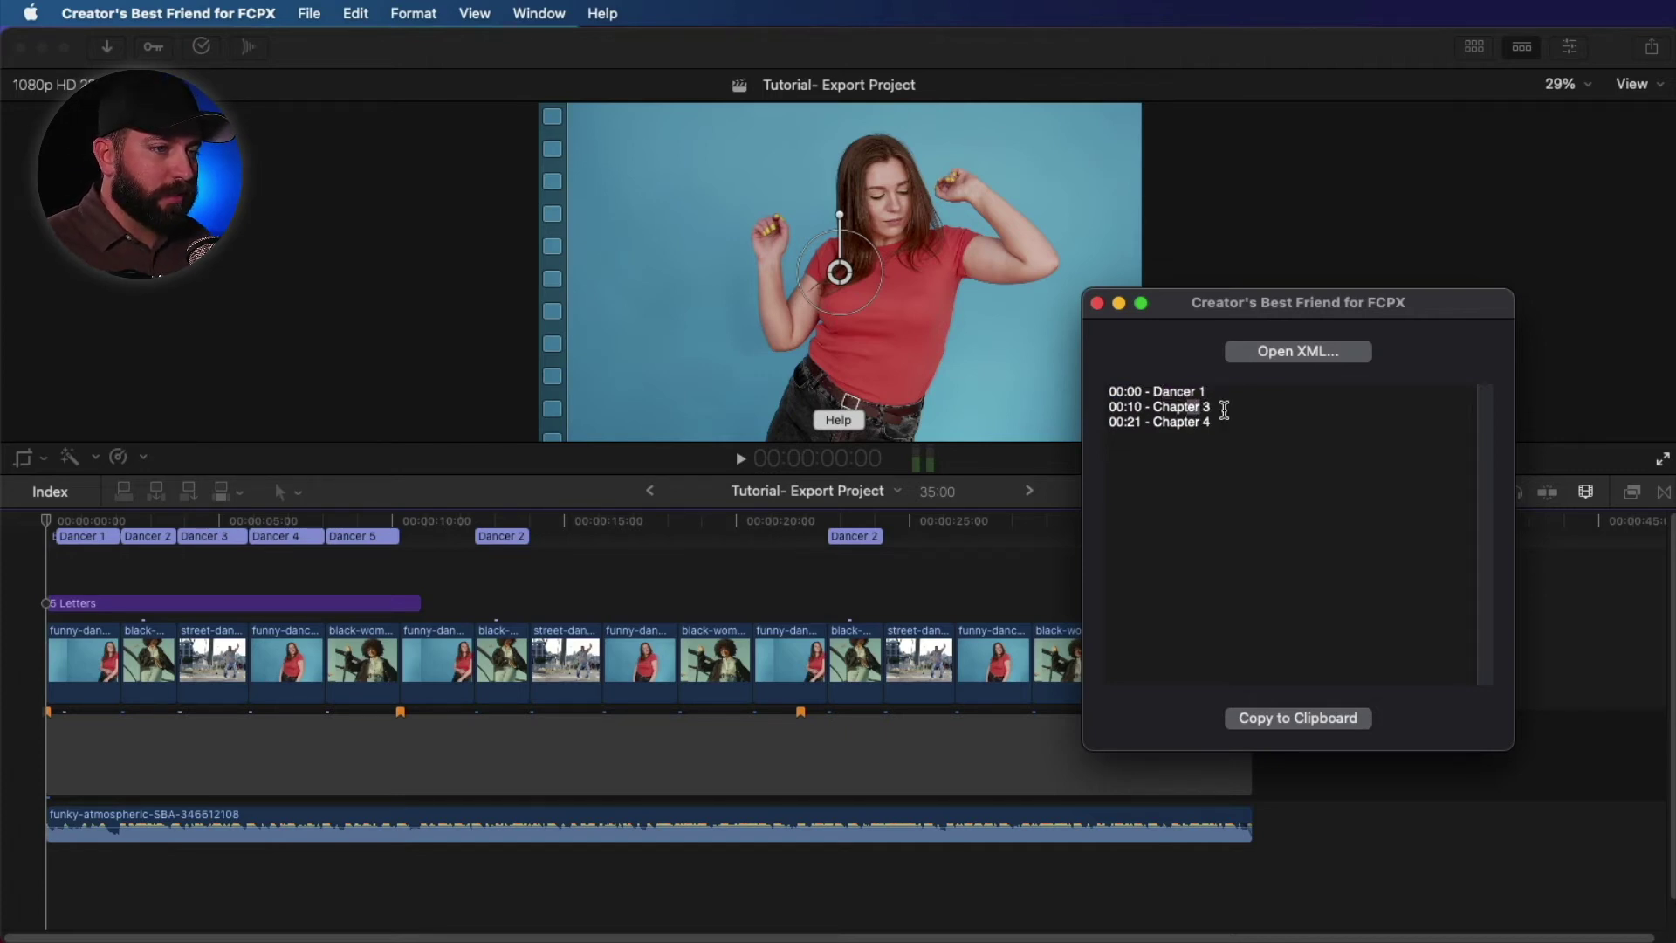
{"action": "left_click_drag", "start_coordinate": [1224, 408], "coordinate": [1159, 407]}
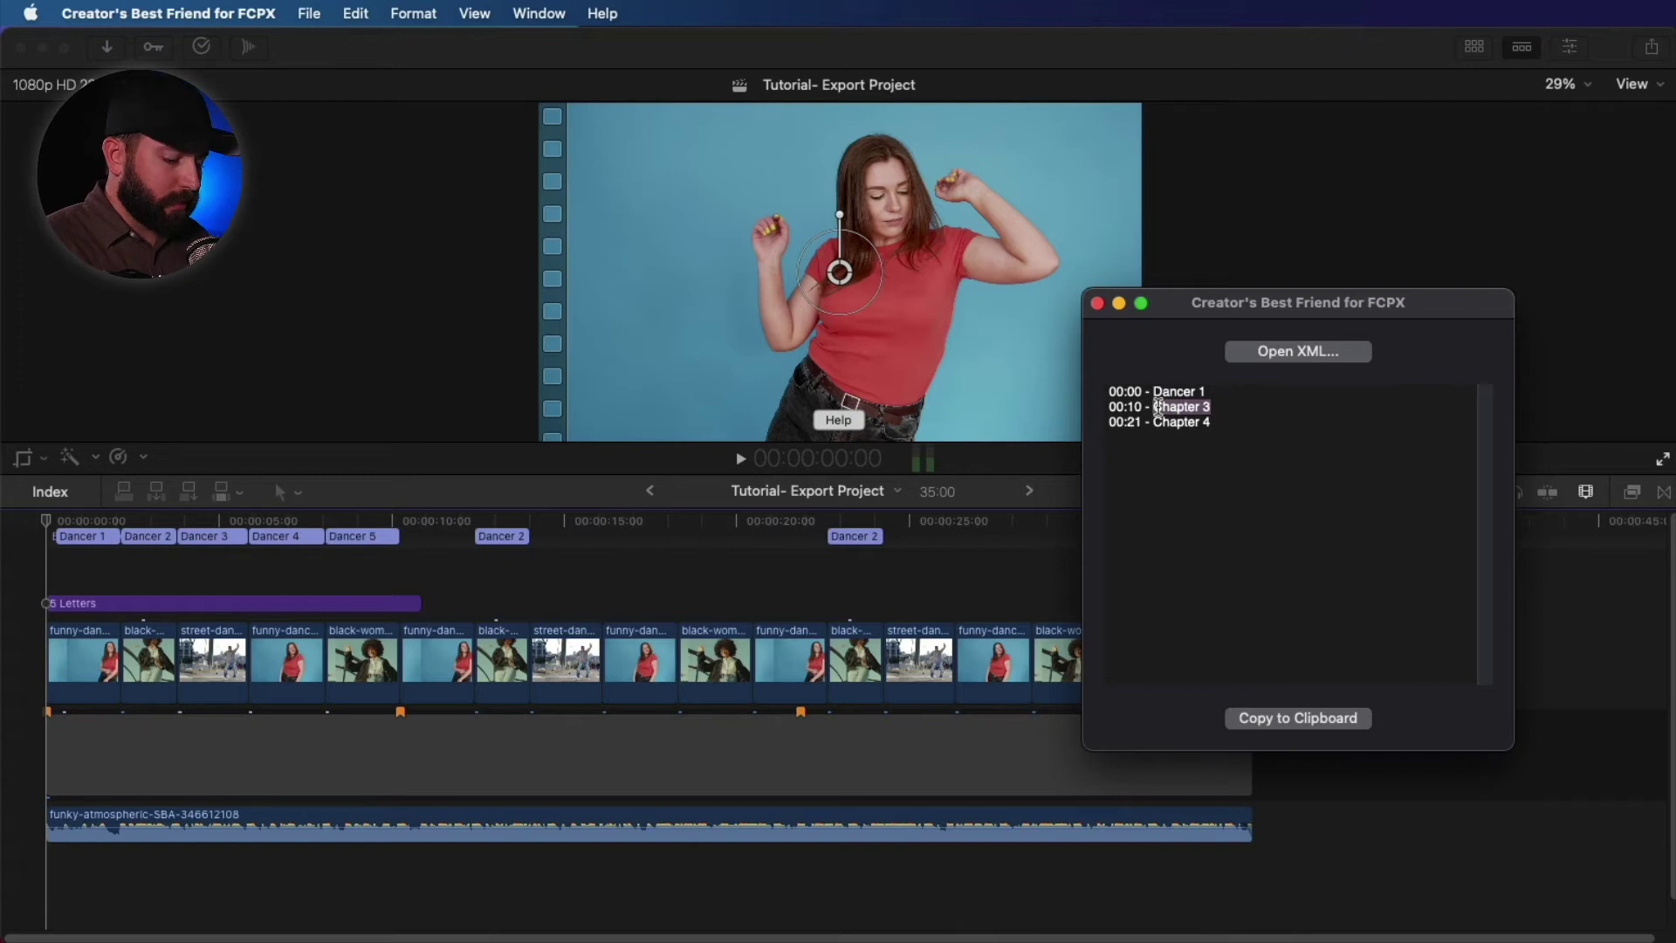
{"action": "type", "text": "Dancer 2"}
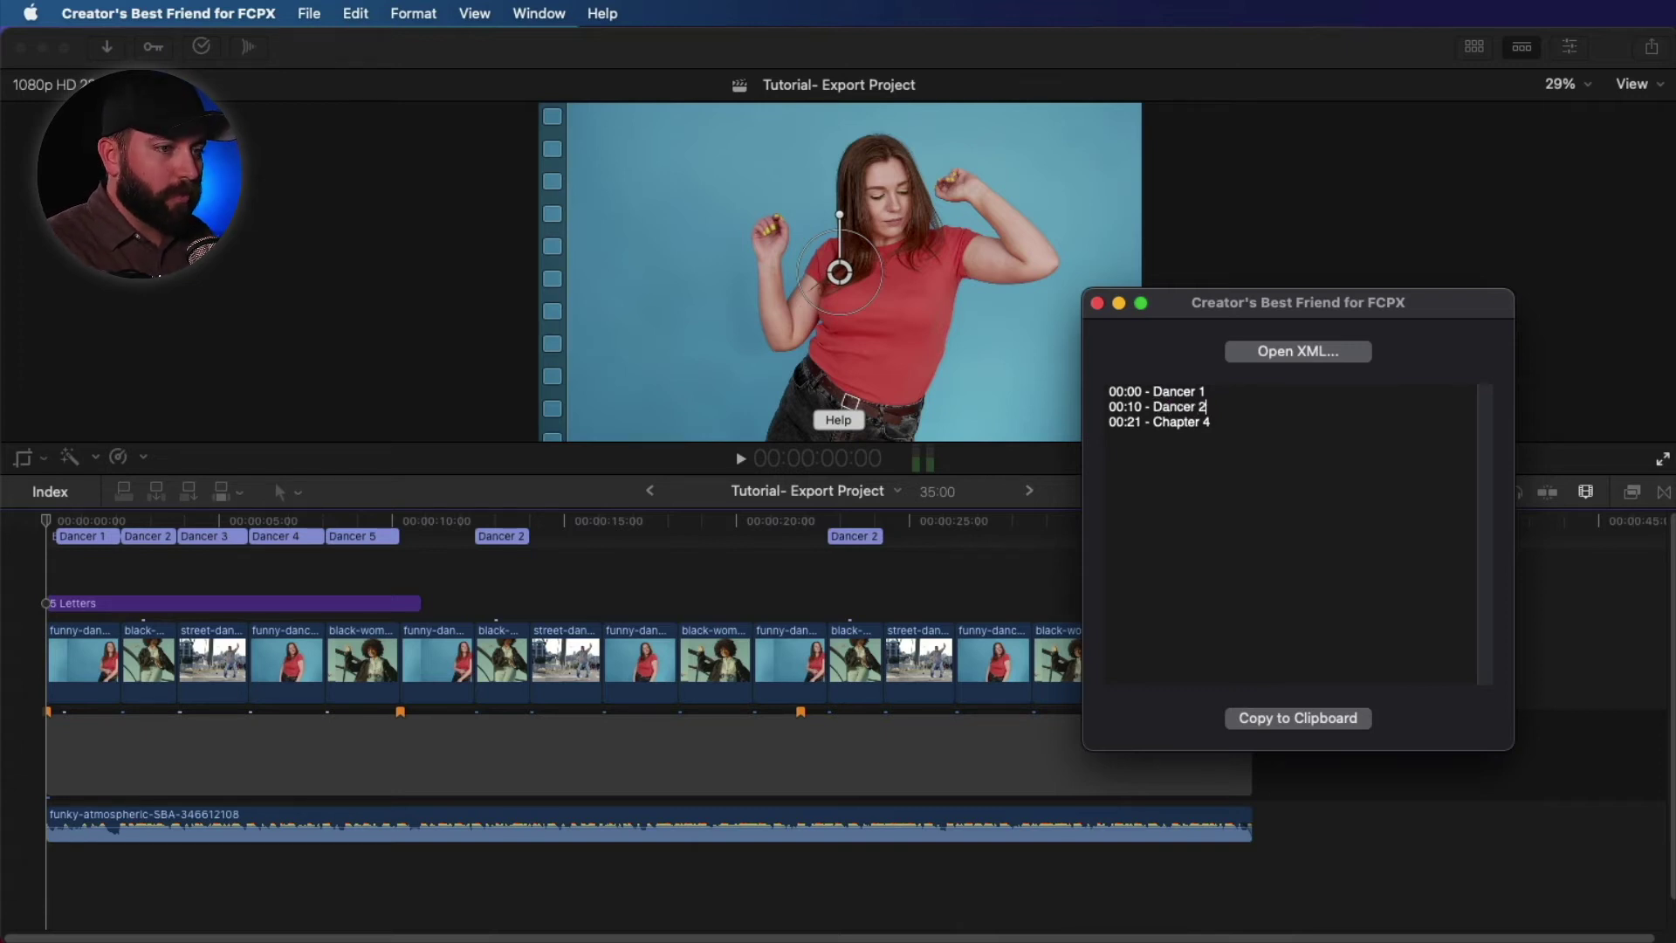
{"action": "left_click_drag", "start_coordinate": [1223, 421], "coordinate": [1152, 422]}
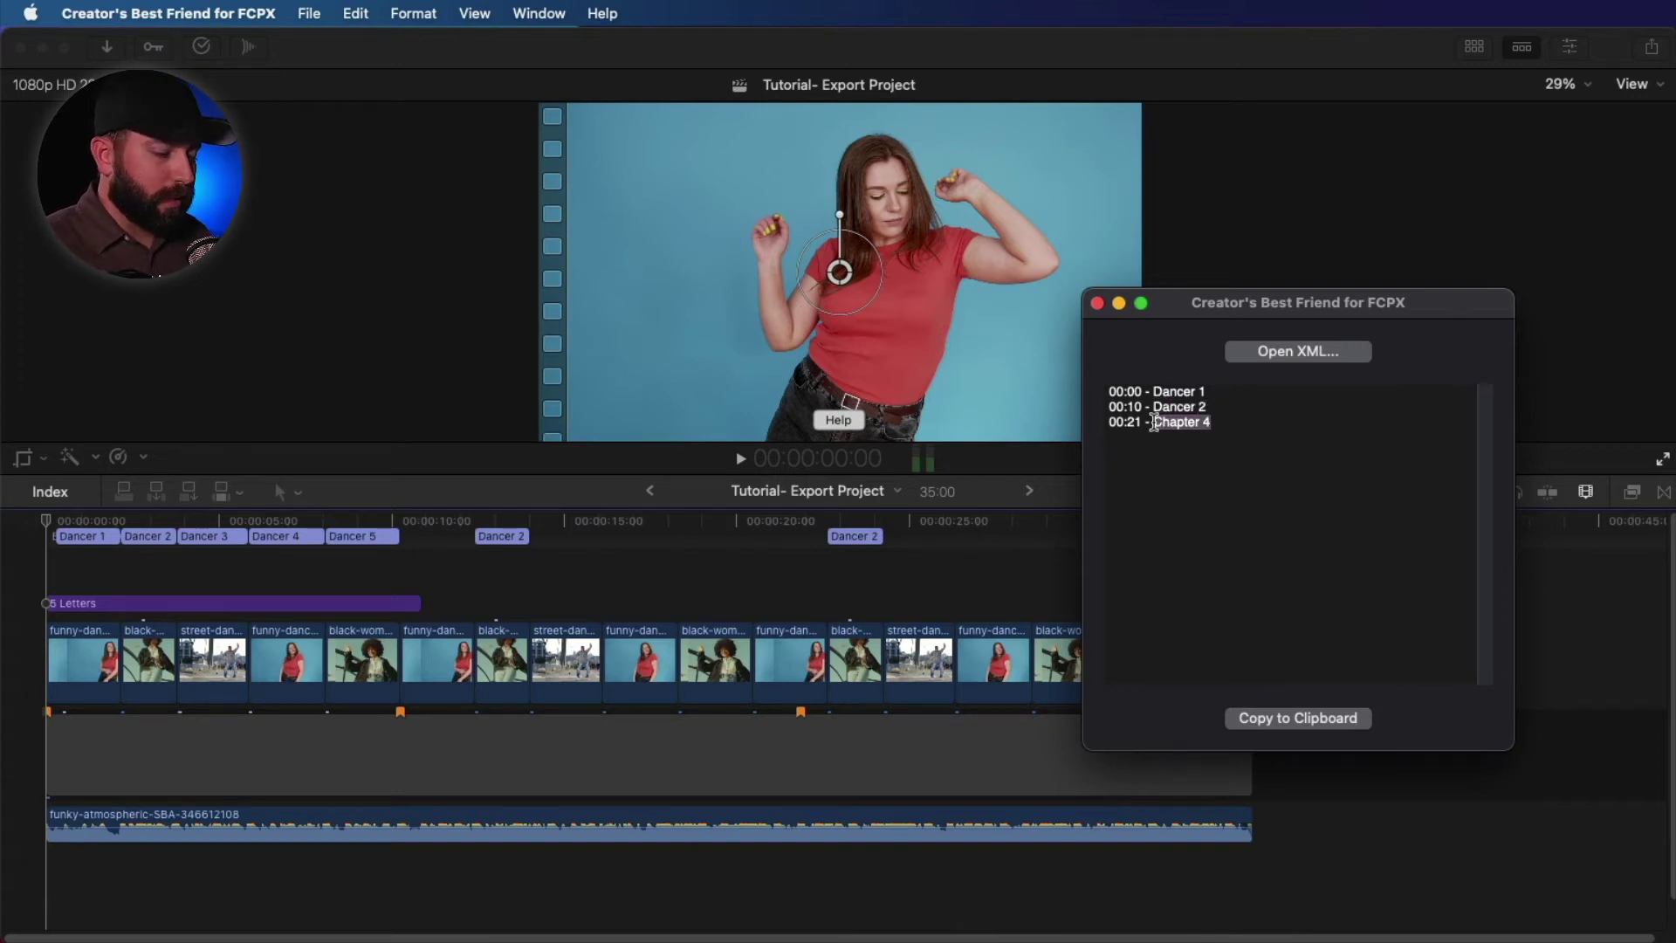
{"action": "type", "text": "Dancer 3"}
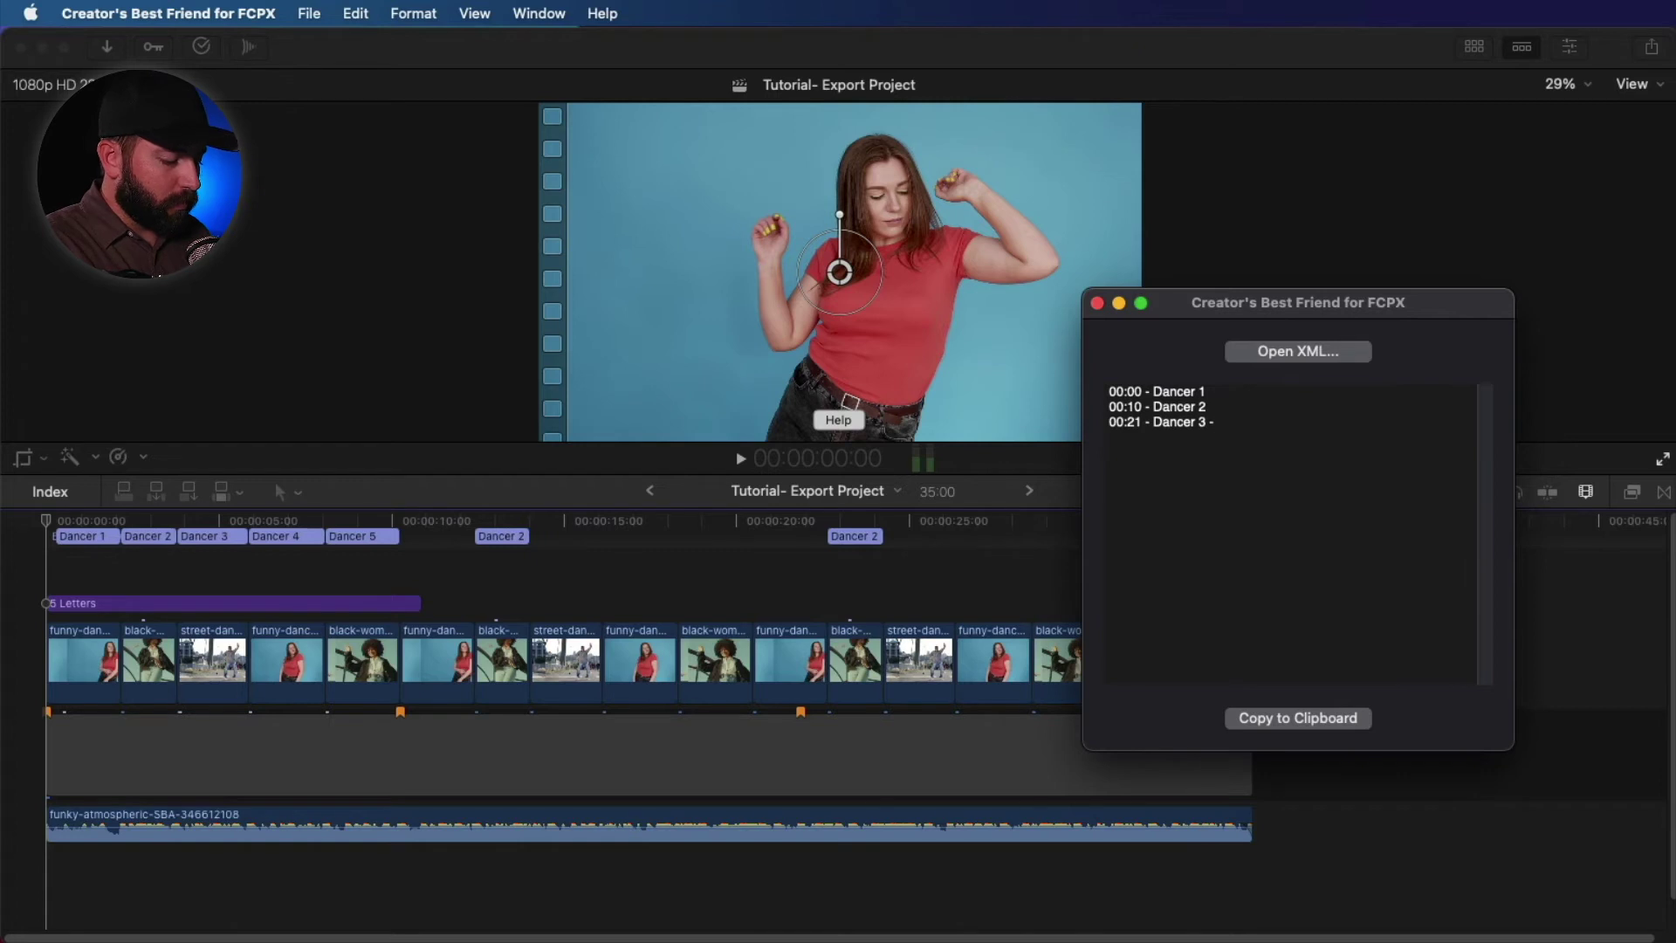
{"action": "type", "text": " - www.stu"}
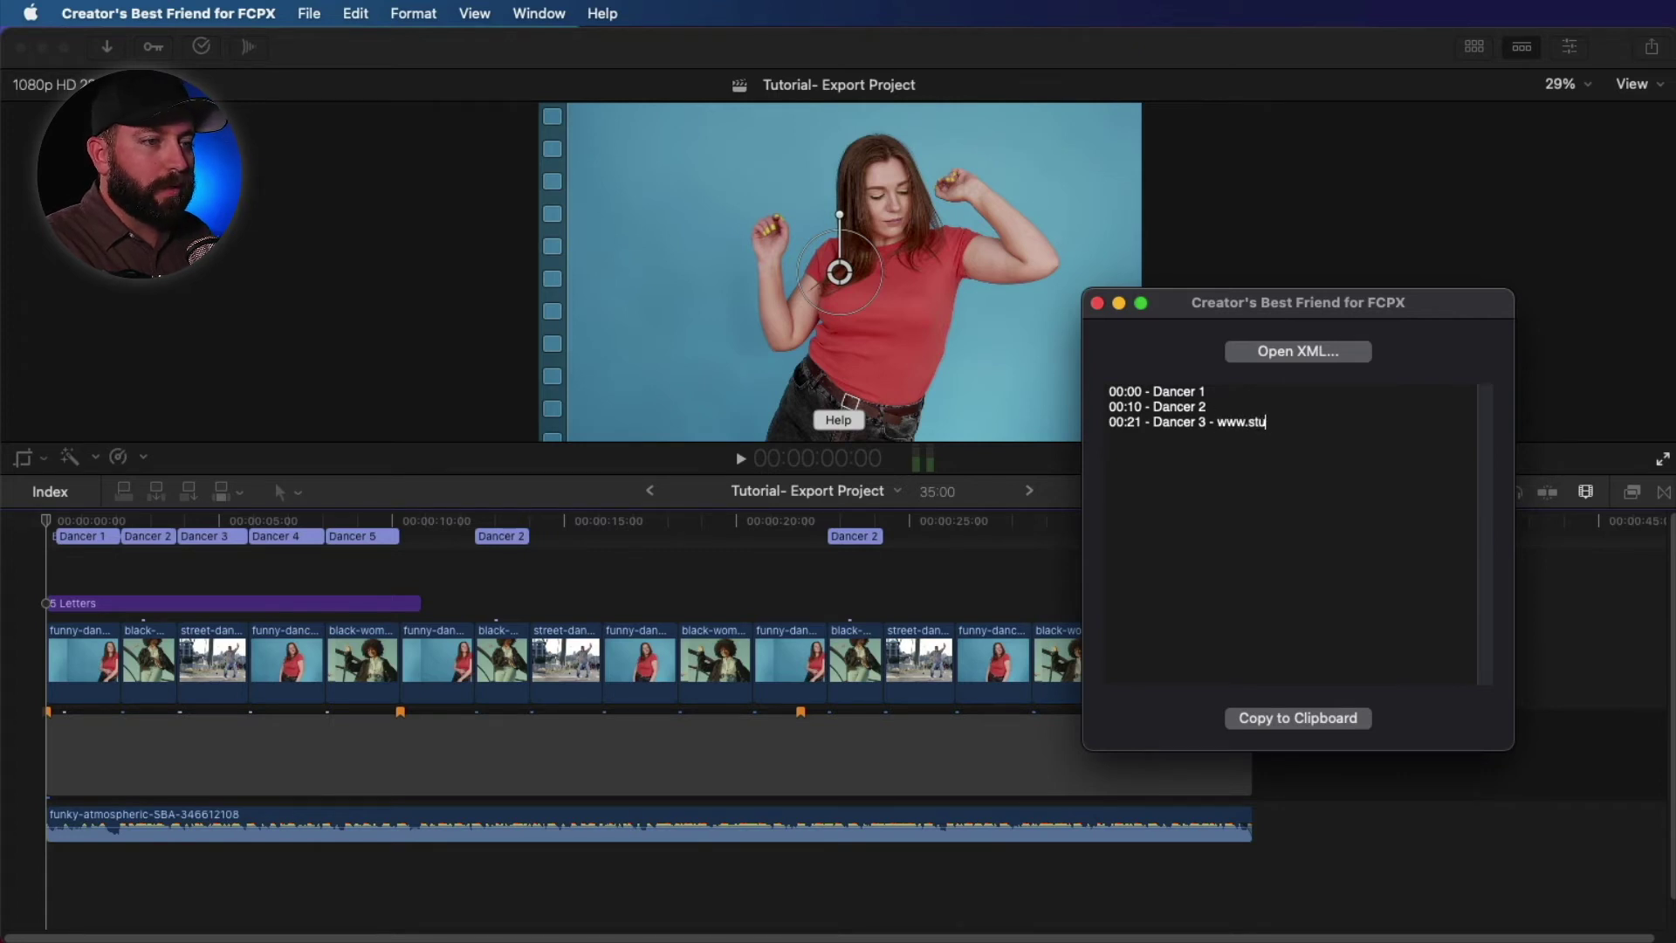
{"action": "type", "text": "pidraisins."}
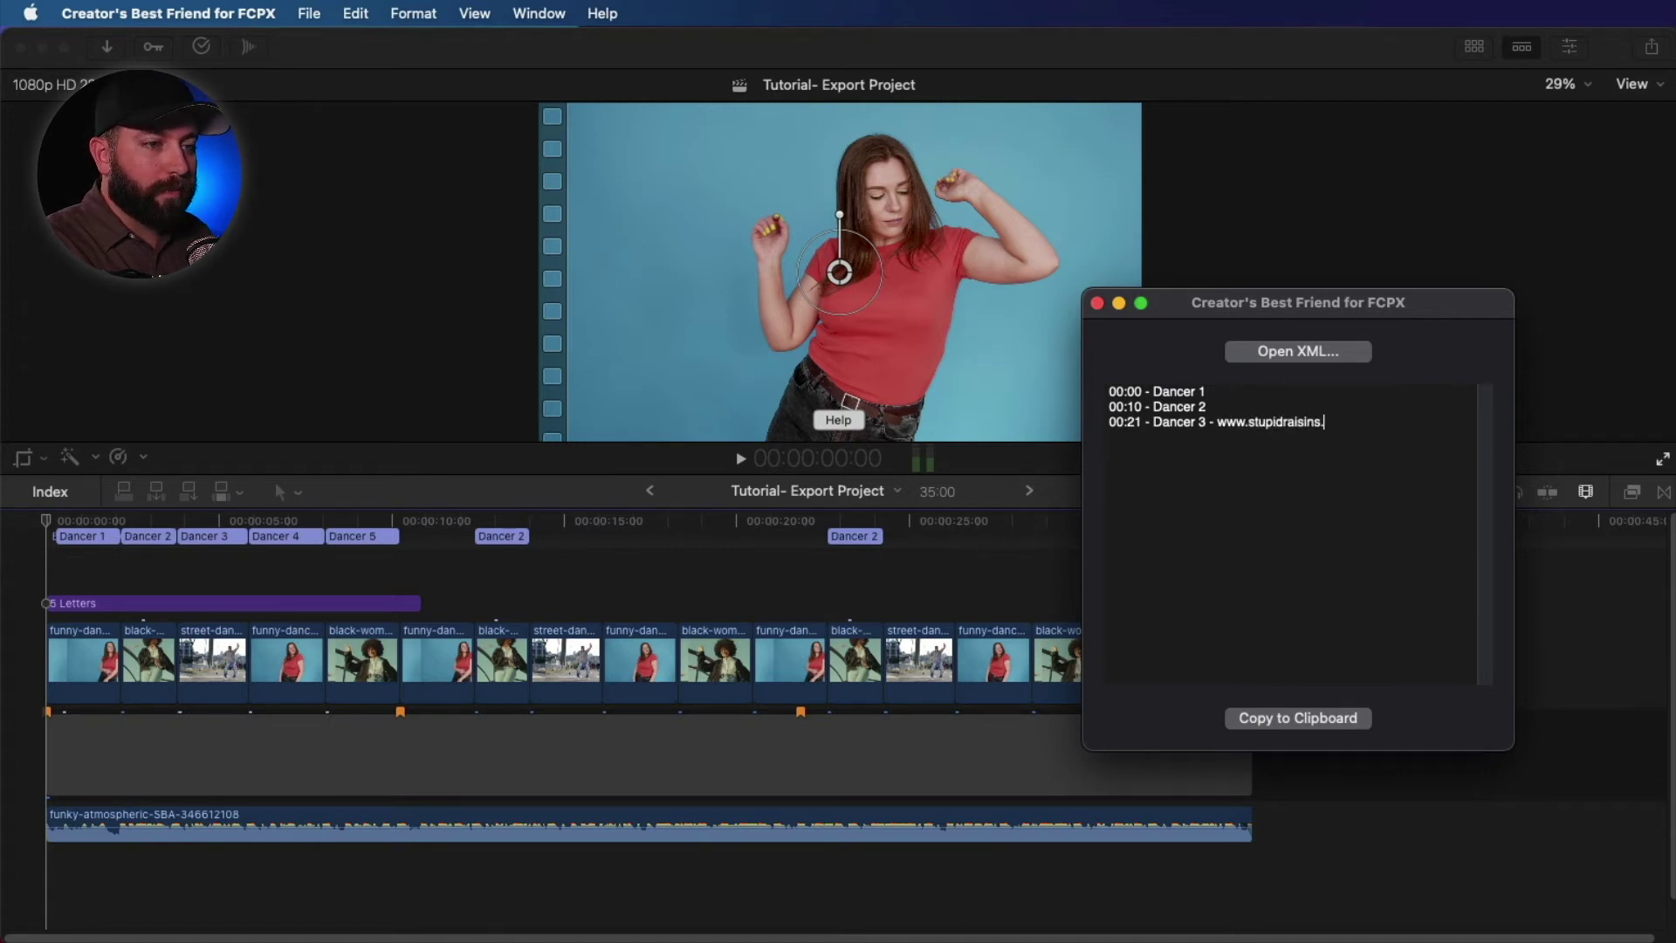
{"action": "type", "text": "com"}
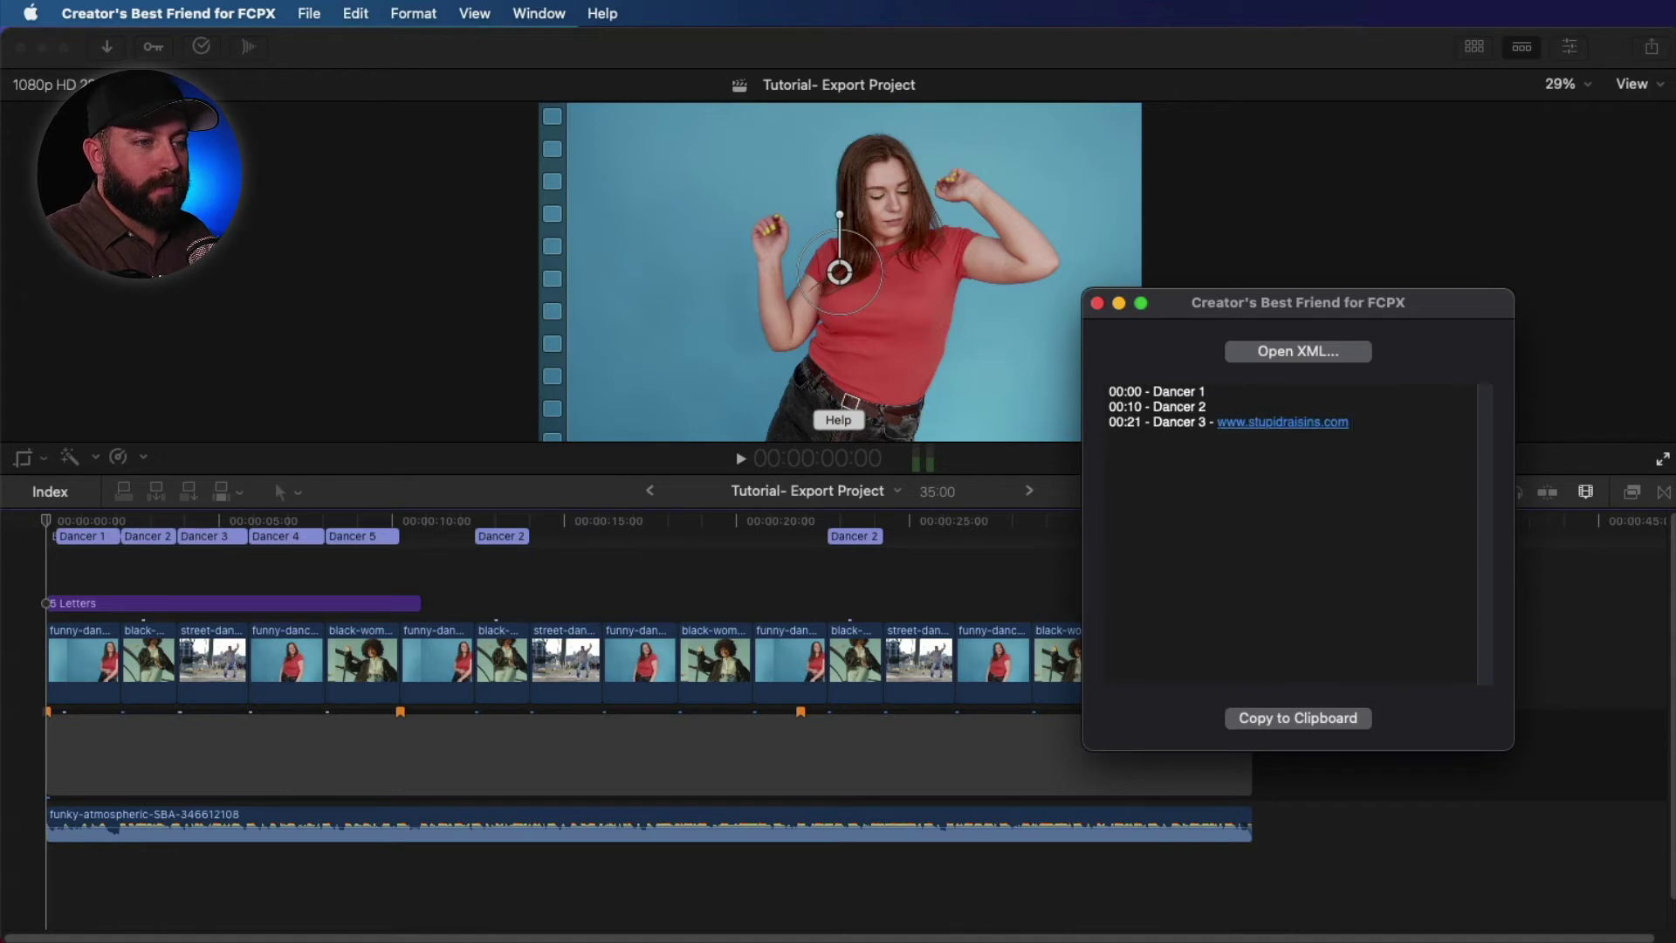
{"action": "left_click", "coordinate": [1236, 406]}
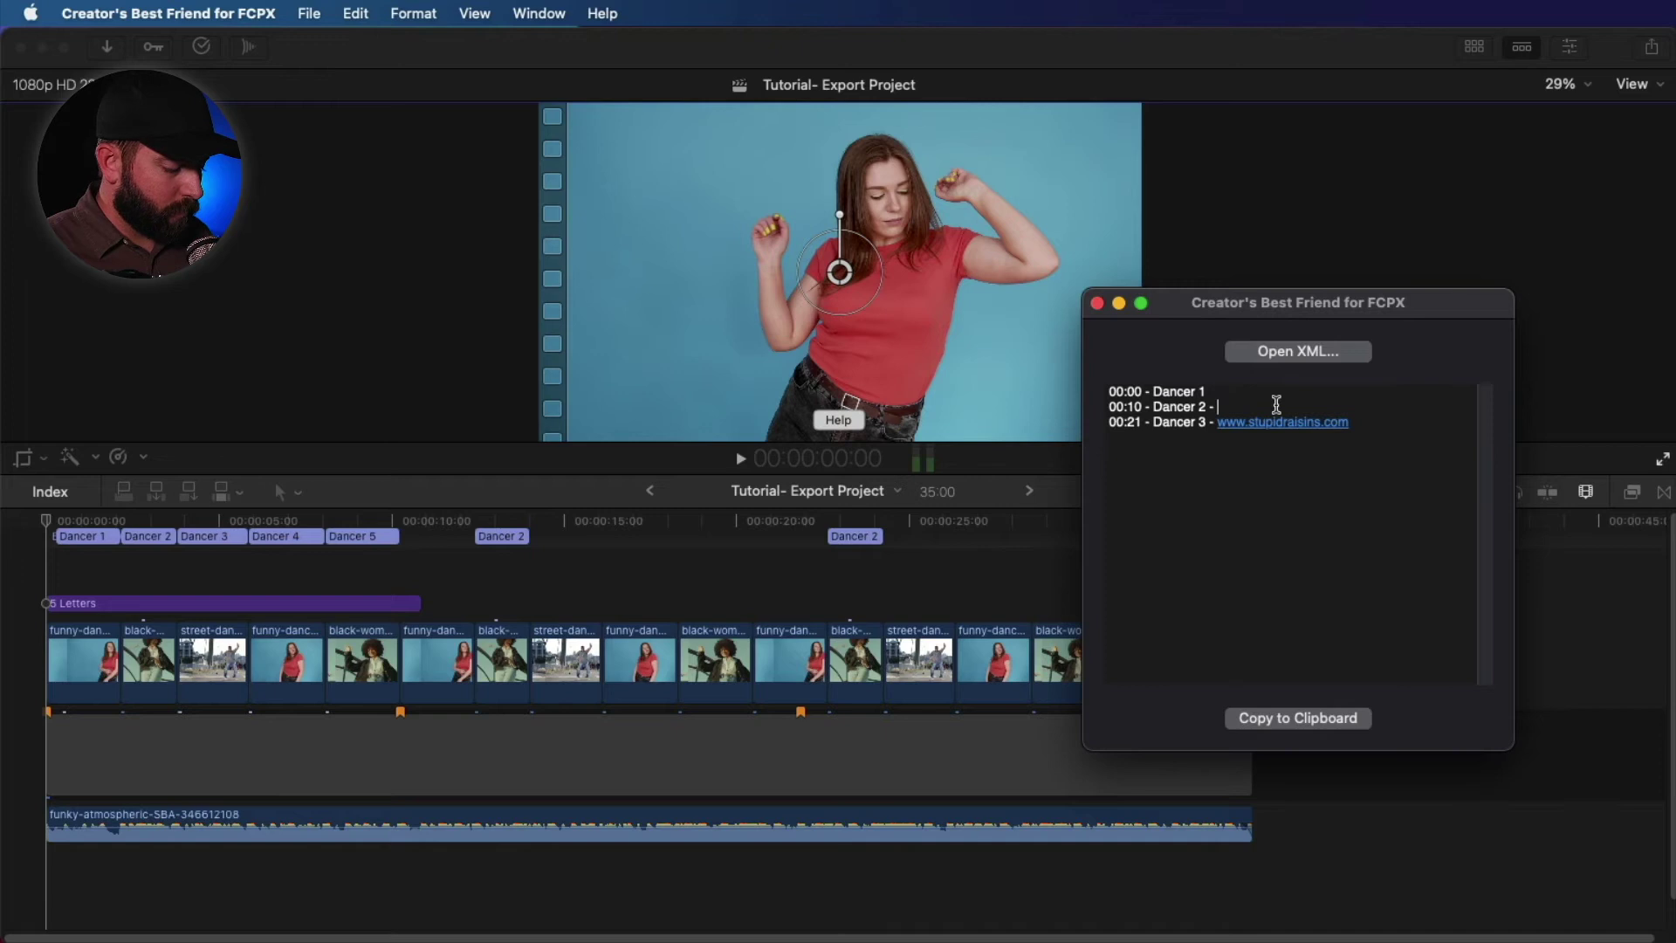
Add a beaming-face emoji after Dancer 2 and '- Yay!' after Dancer 1, then select all chapter lines.
{"action": "key", "text": "ctrl+super+space"}
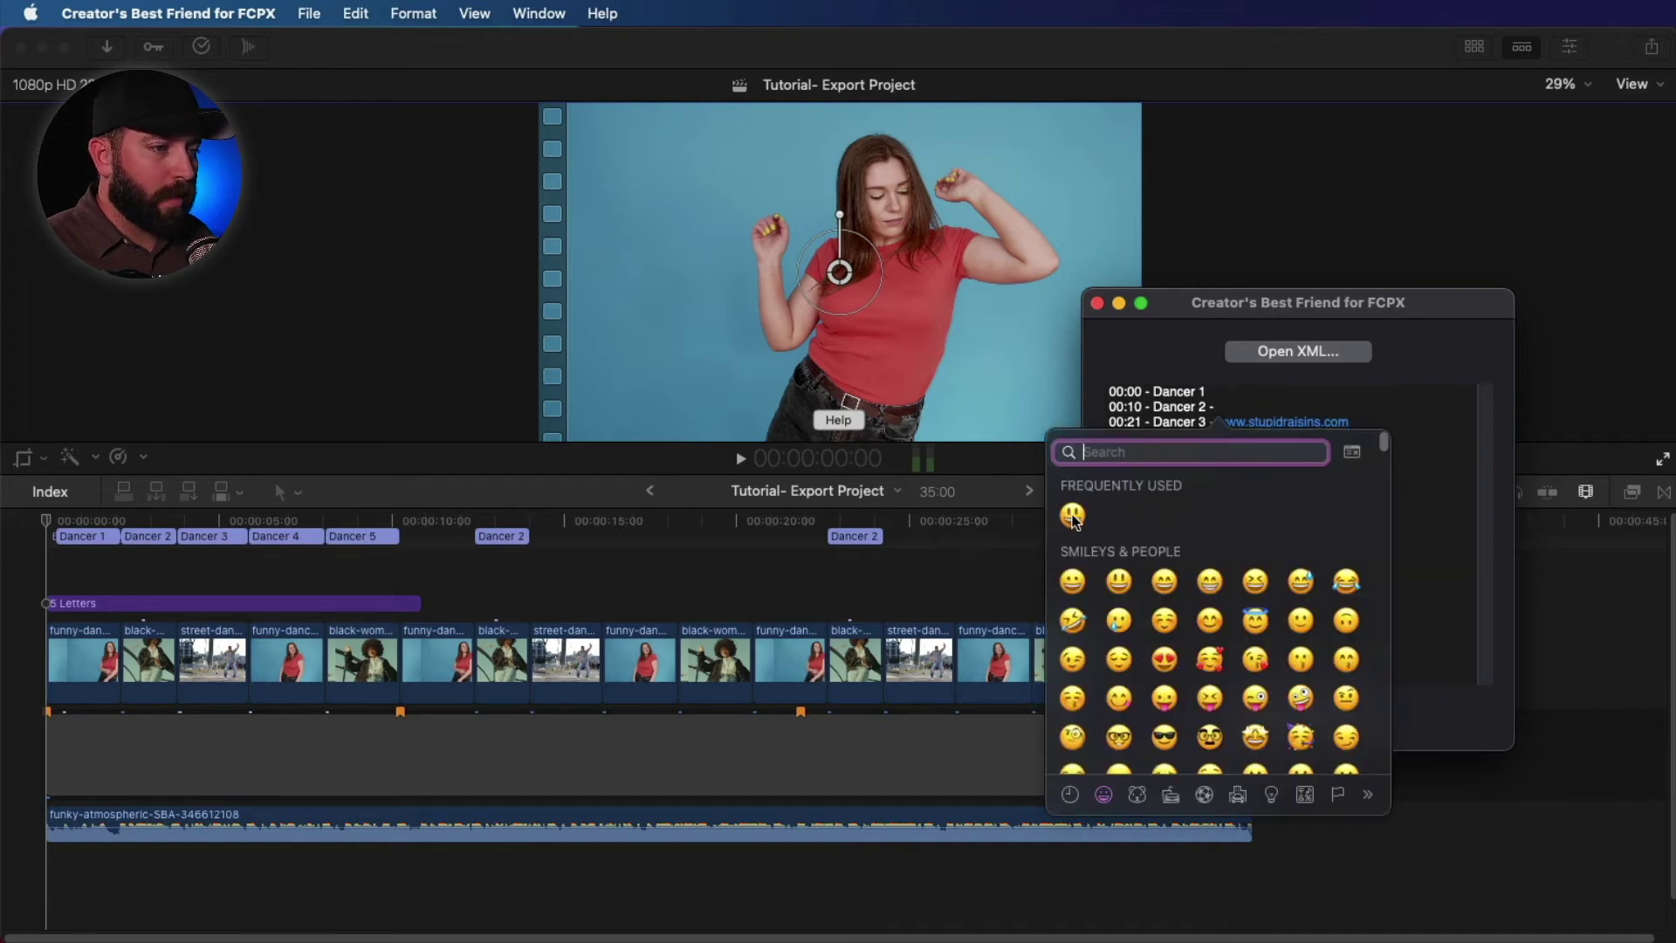
{"action": "left_click", "coordinate": [1213, 580]}
{"action": "left_click", "coordinate": [1242, 393]}
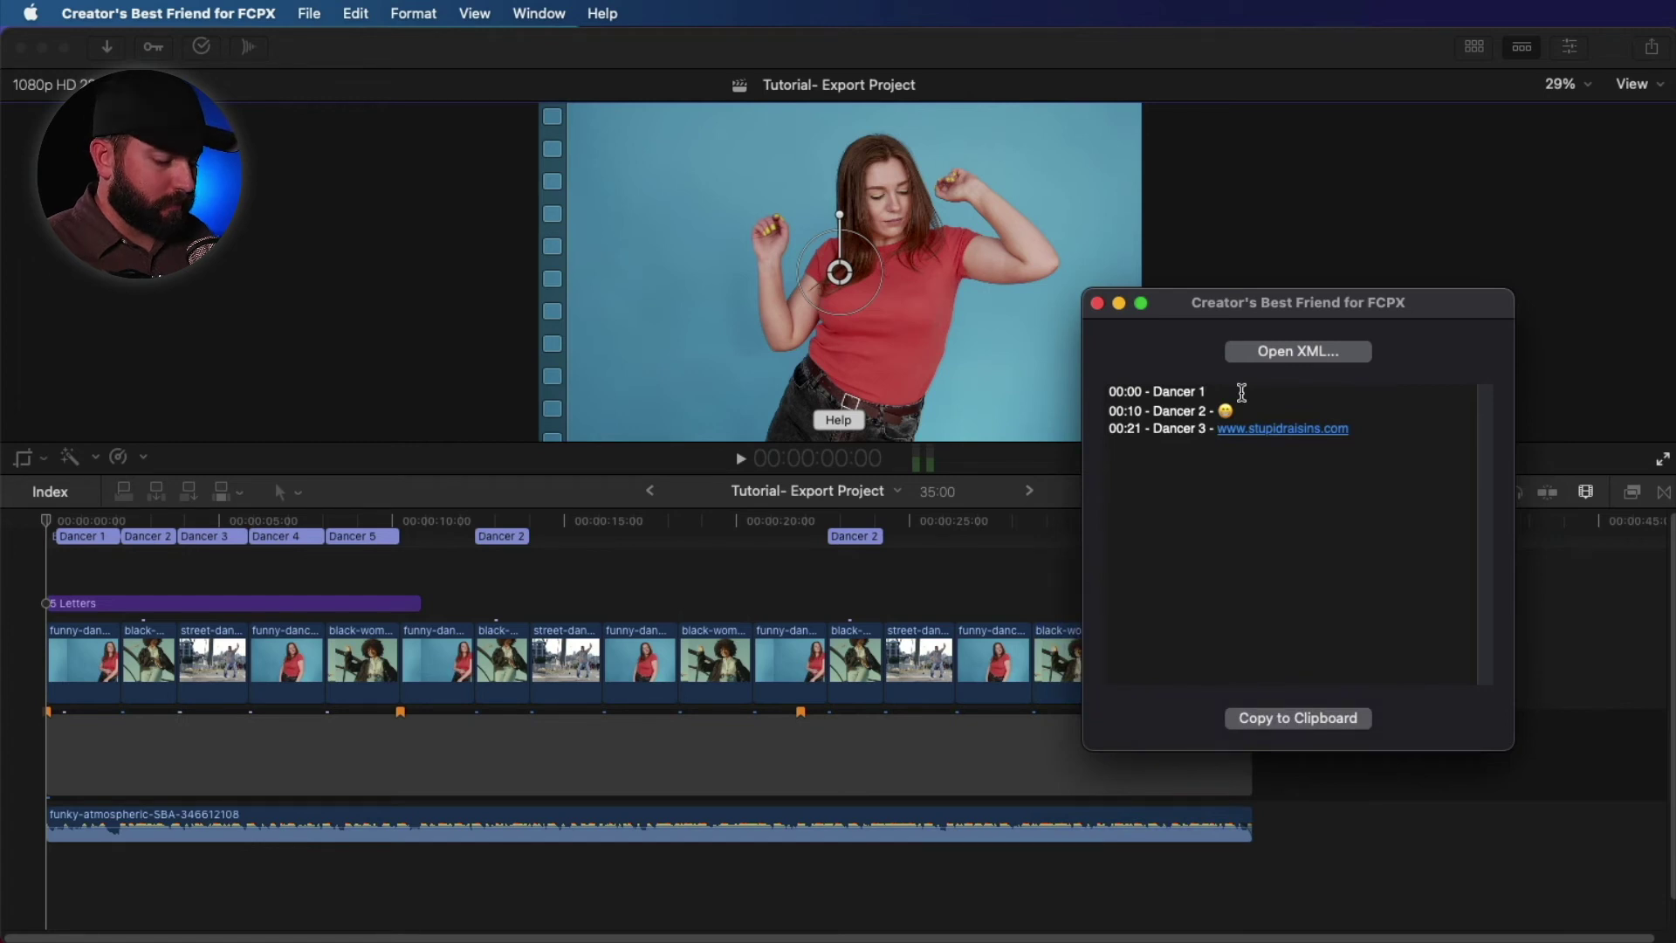
{"action": "type", "text": "- "}
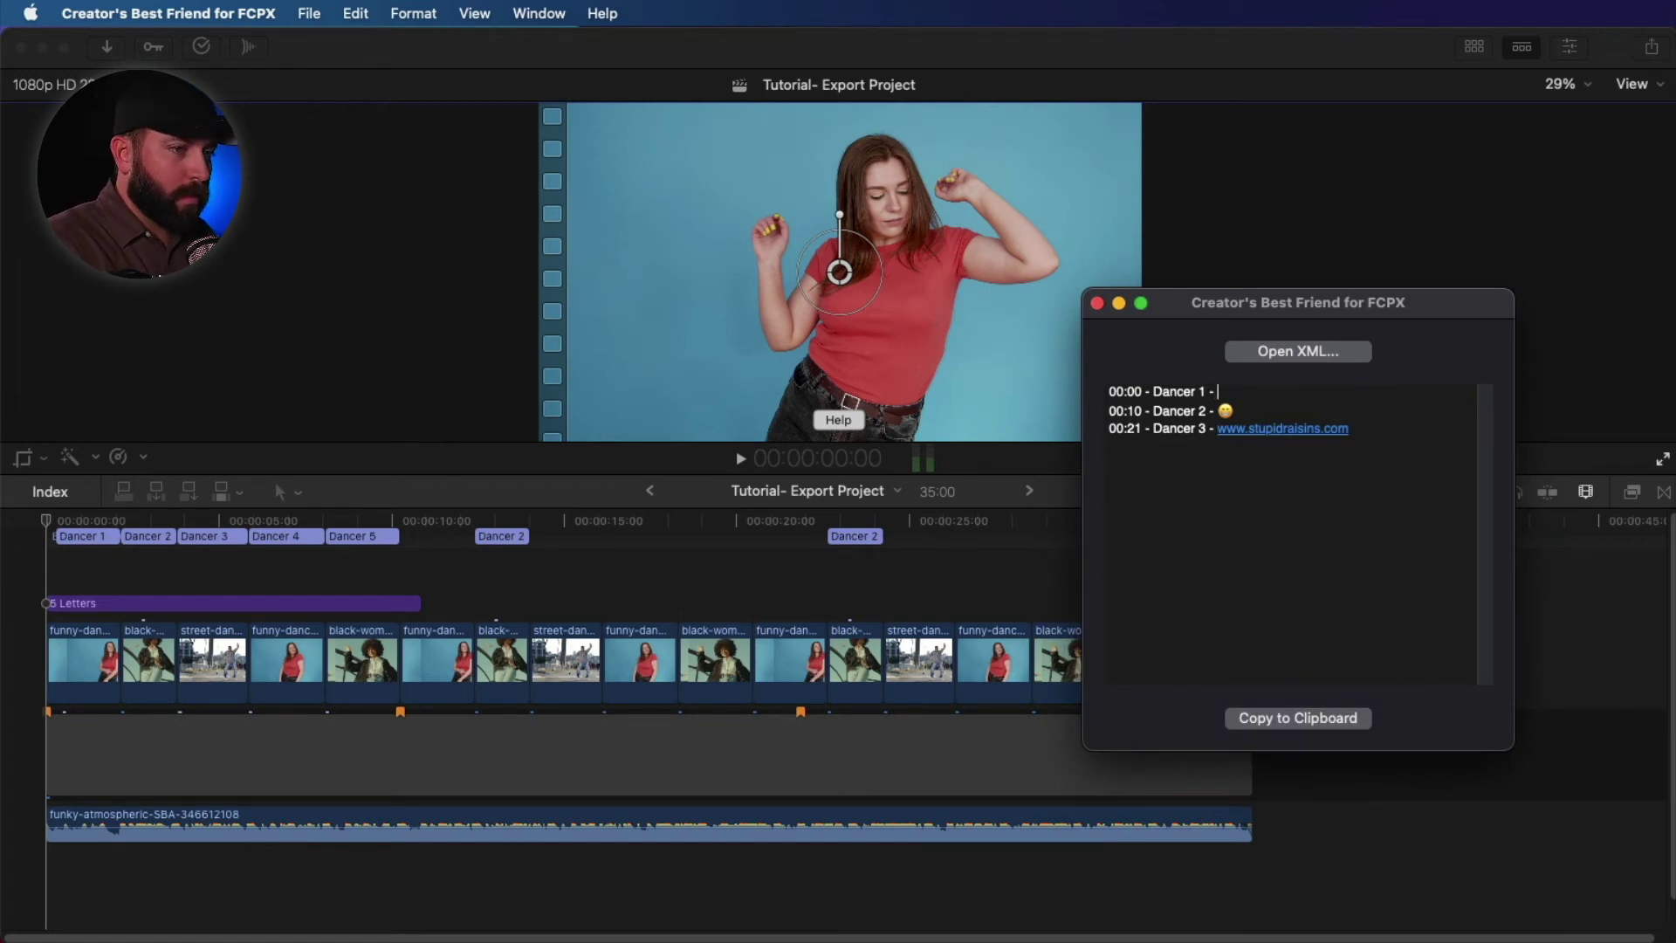
{"action": "type", "text": "Yay!"}
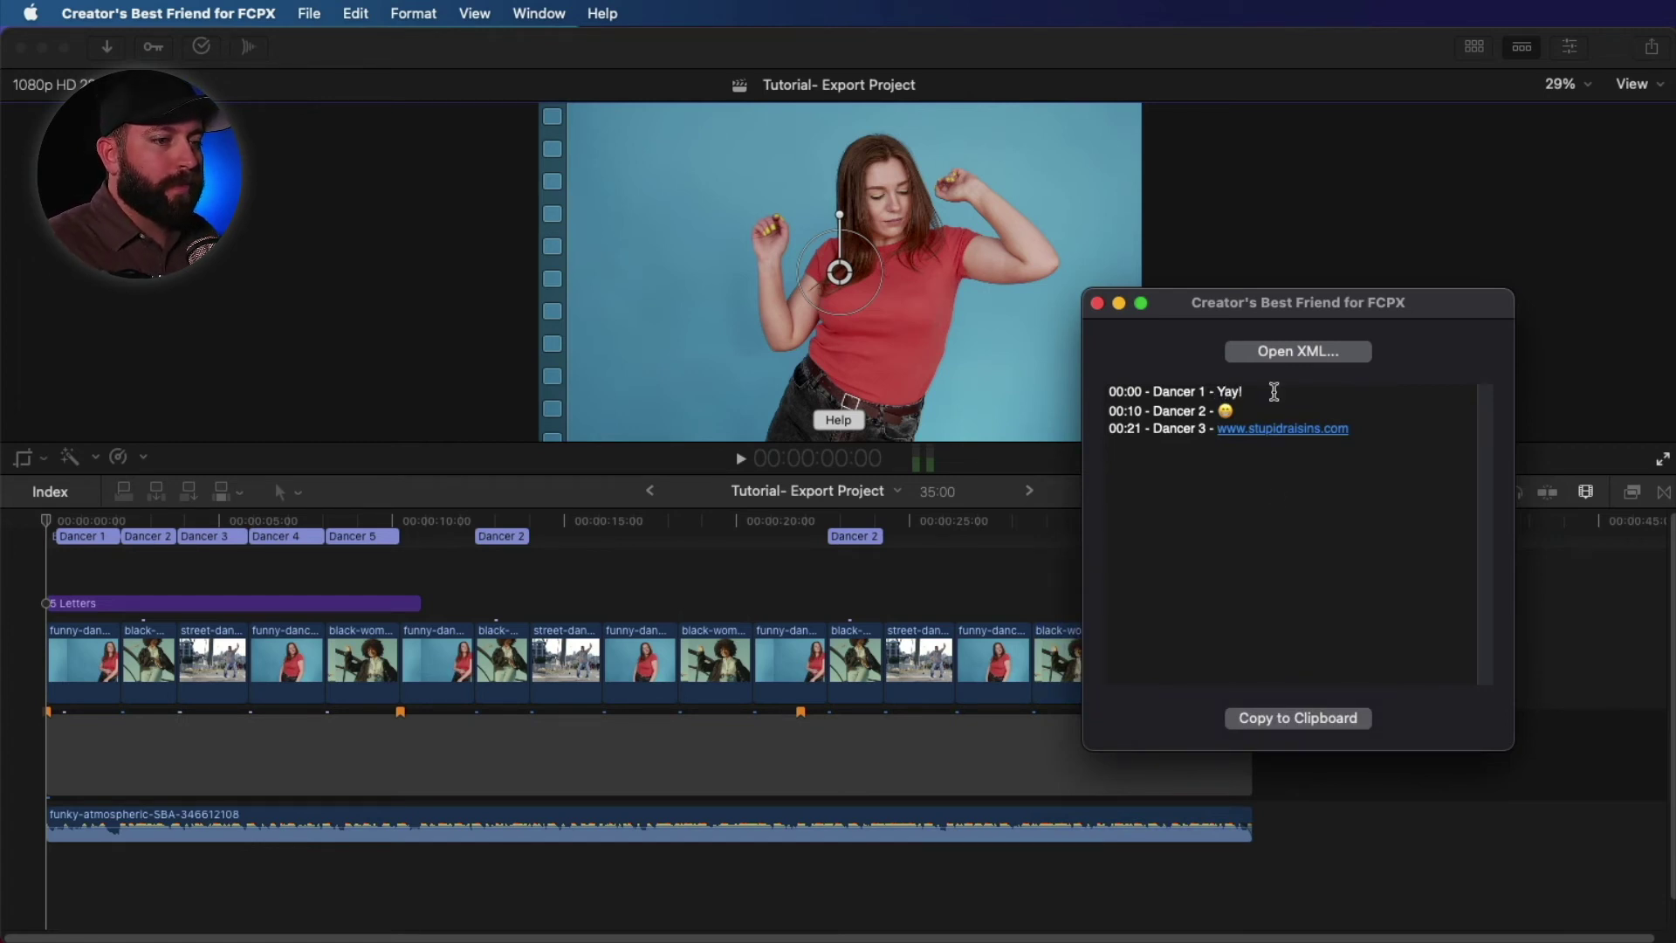
{"action": "left_click", "coordinate": [1301, 718]}
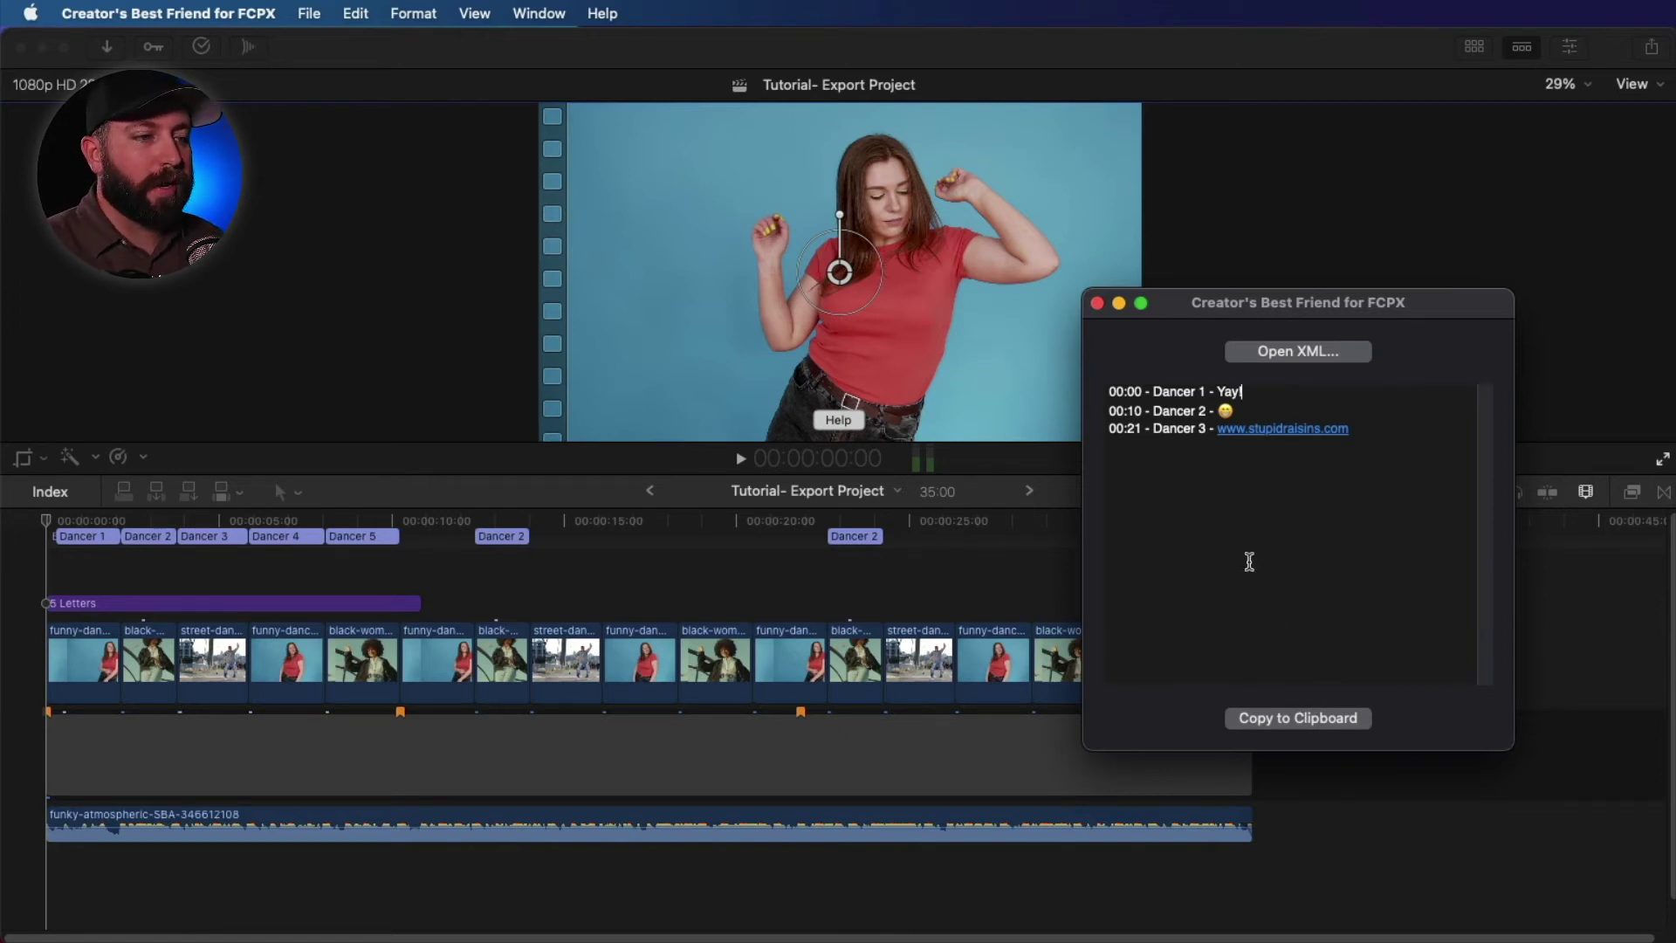
{"action": "left_click", "coordinate": [1192, 495]}
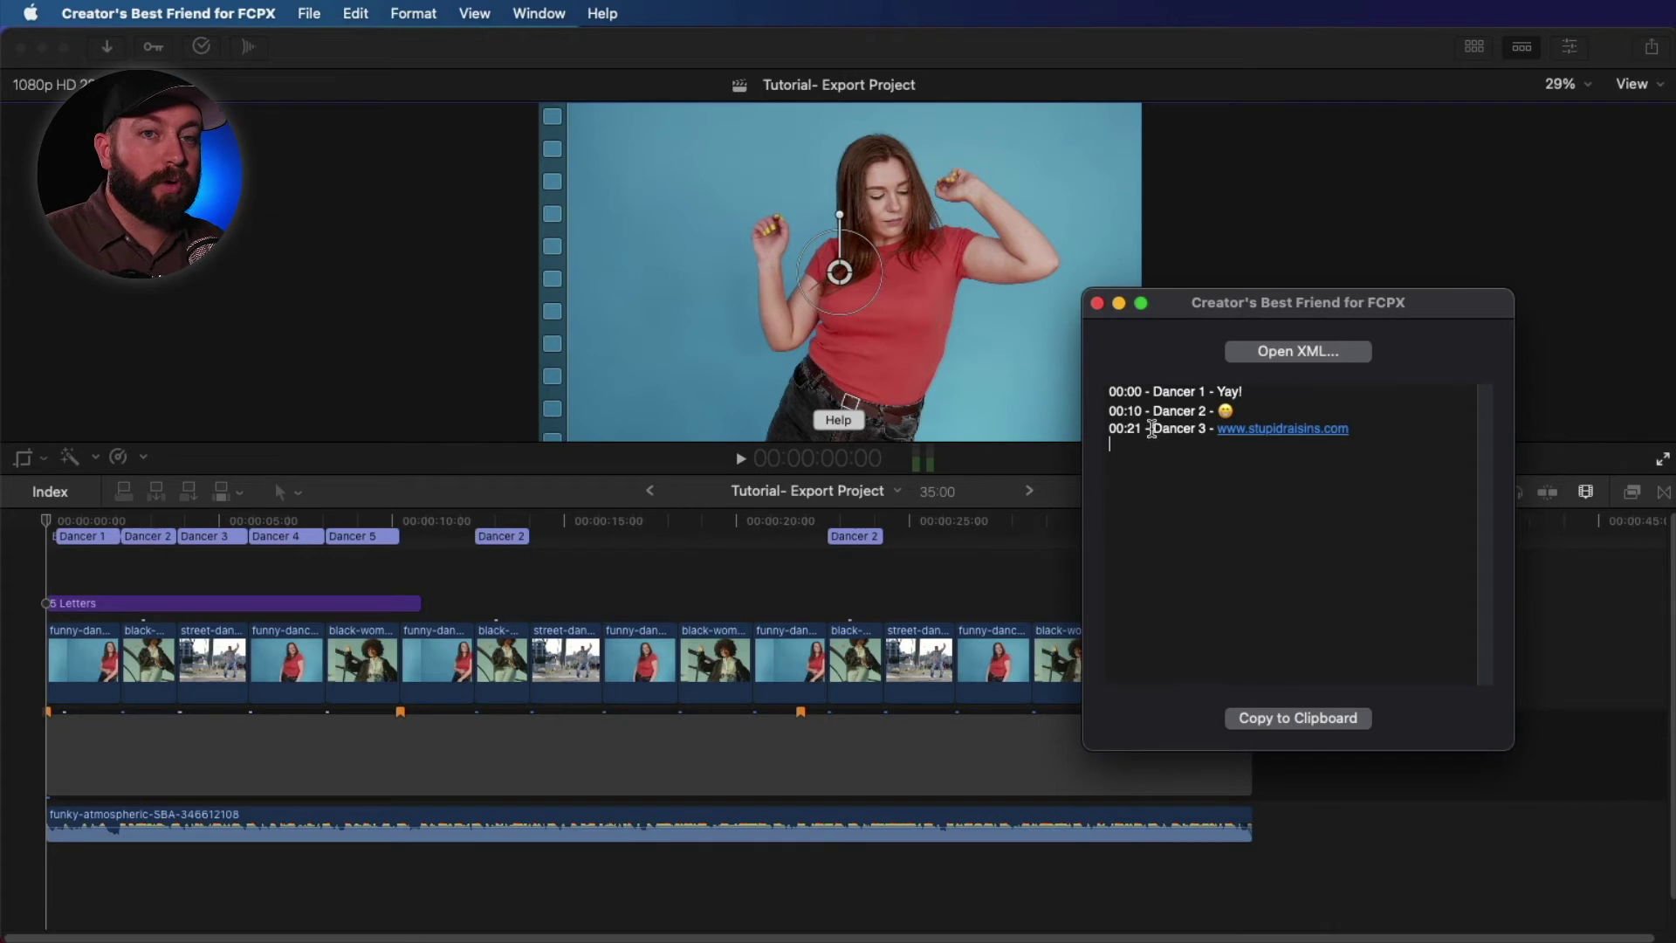
{"action": "left_click_drag", "start_coordinate": [1376, 432], "coordinate": [1111, 380]}
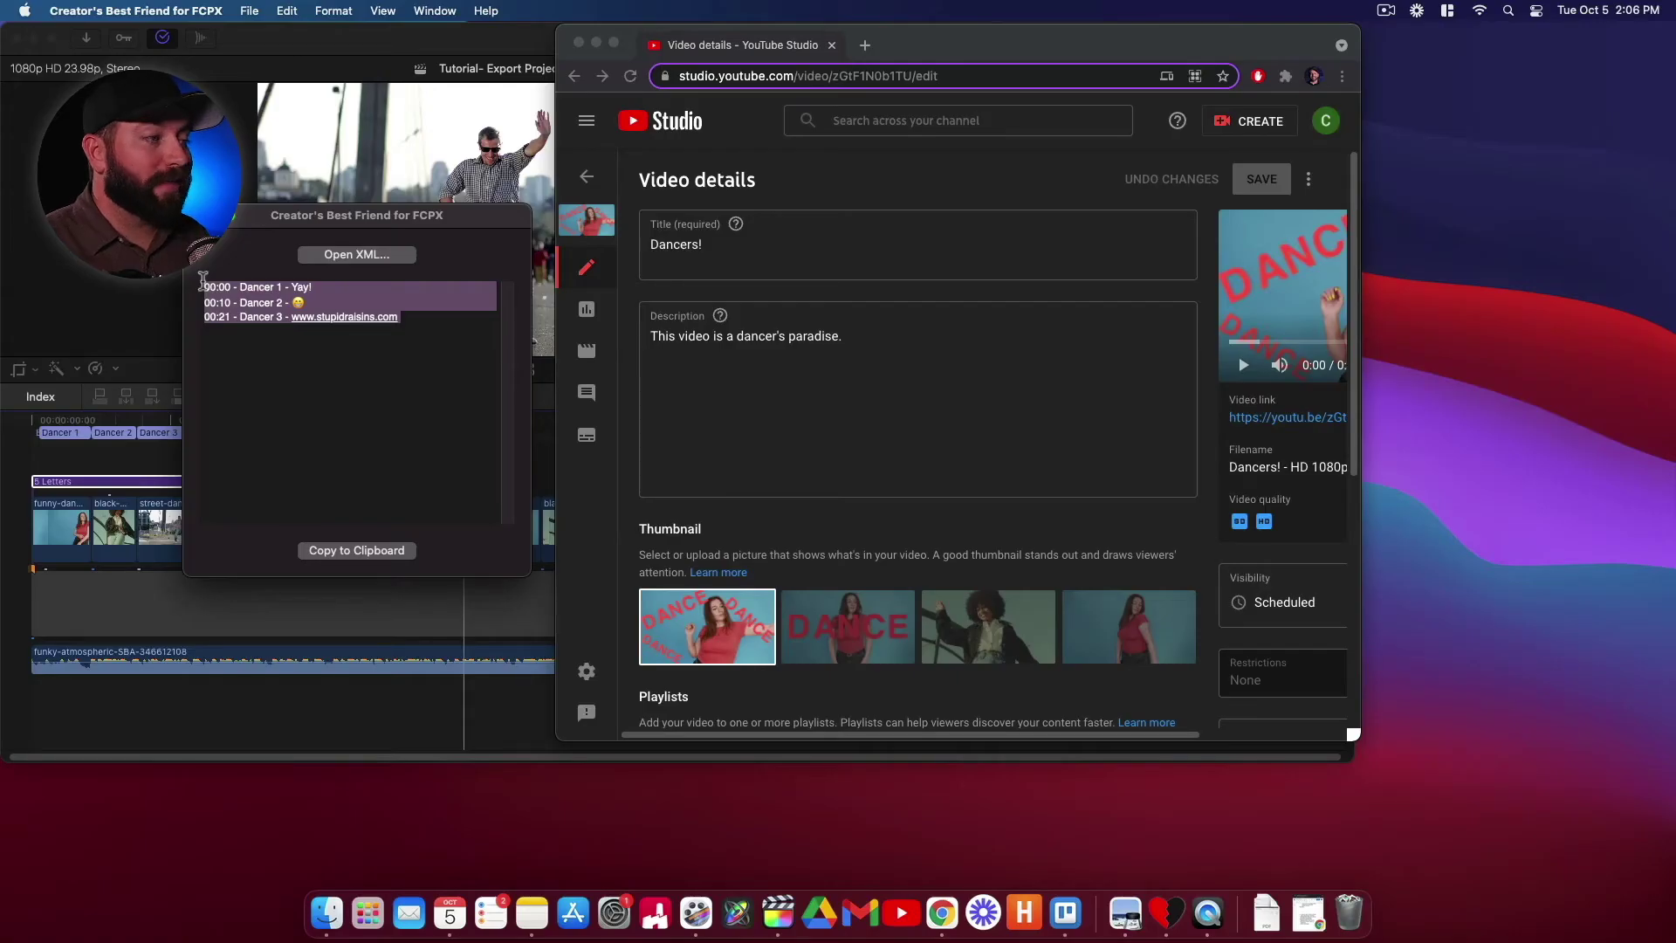
Paste the three chapter timestamps below the Dancers! description and save the change.
{"action": "key", "text": "super+c"}
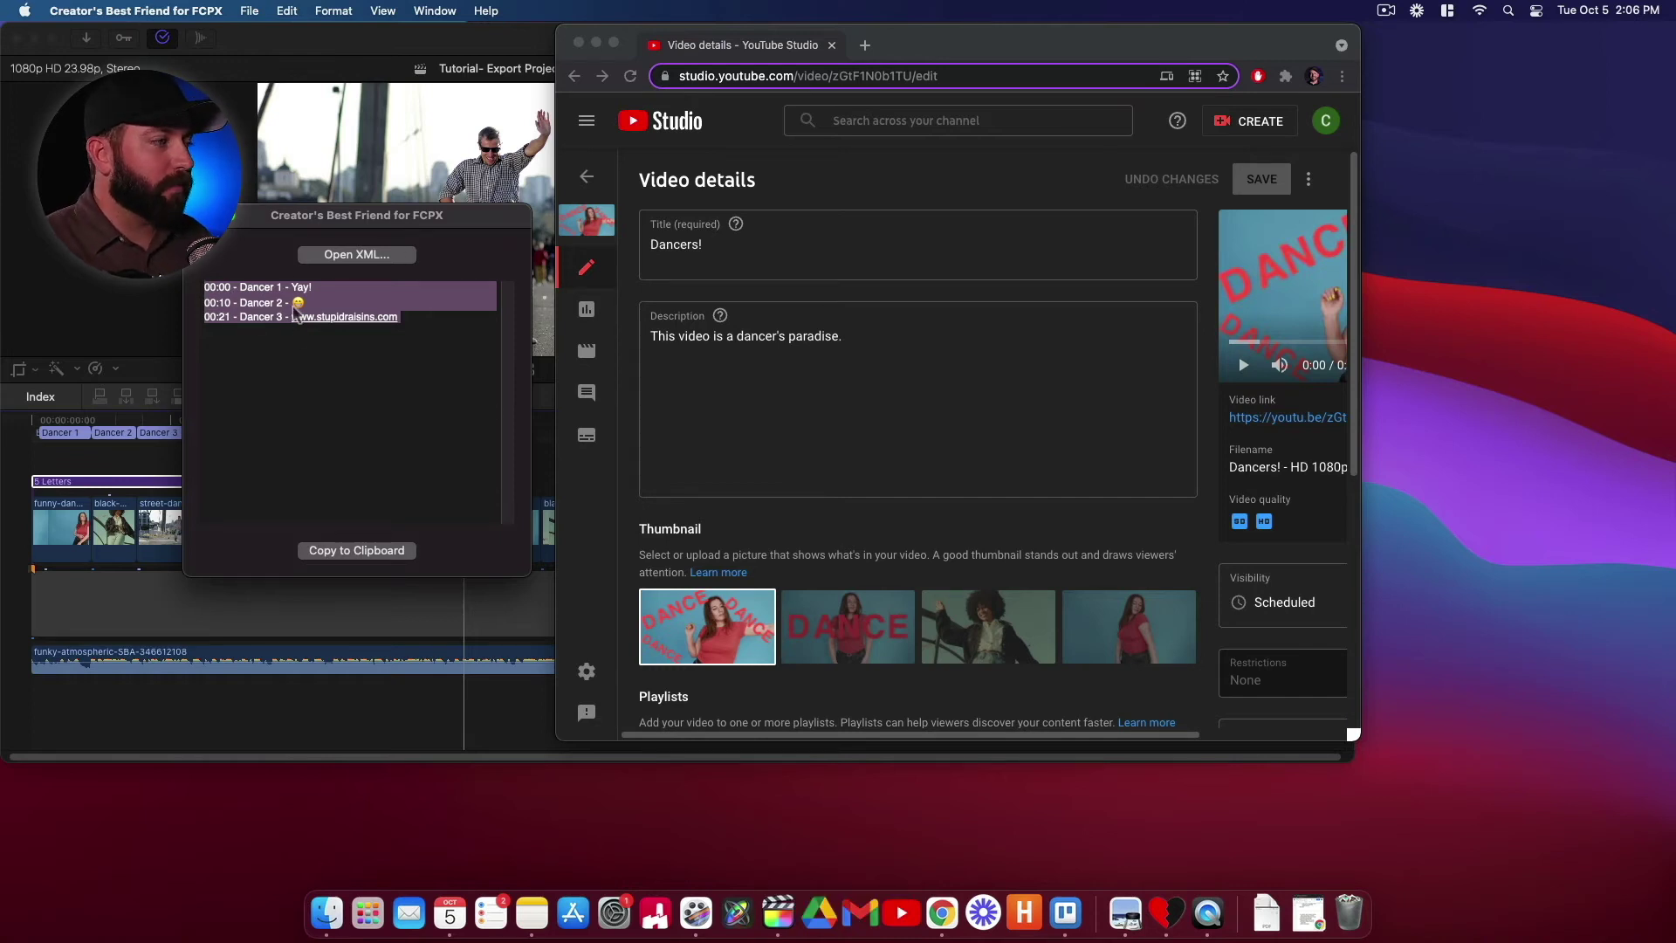
{"action": "left_click", "coordinate": [744, 363]}
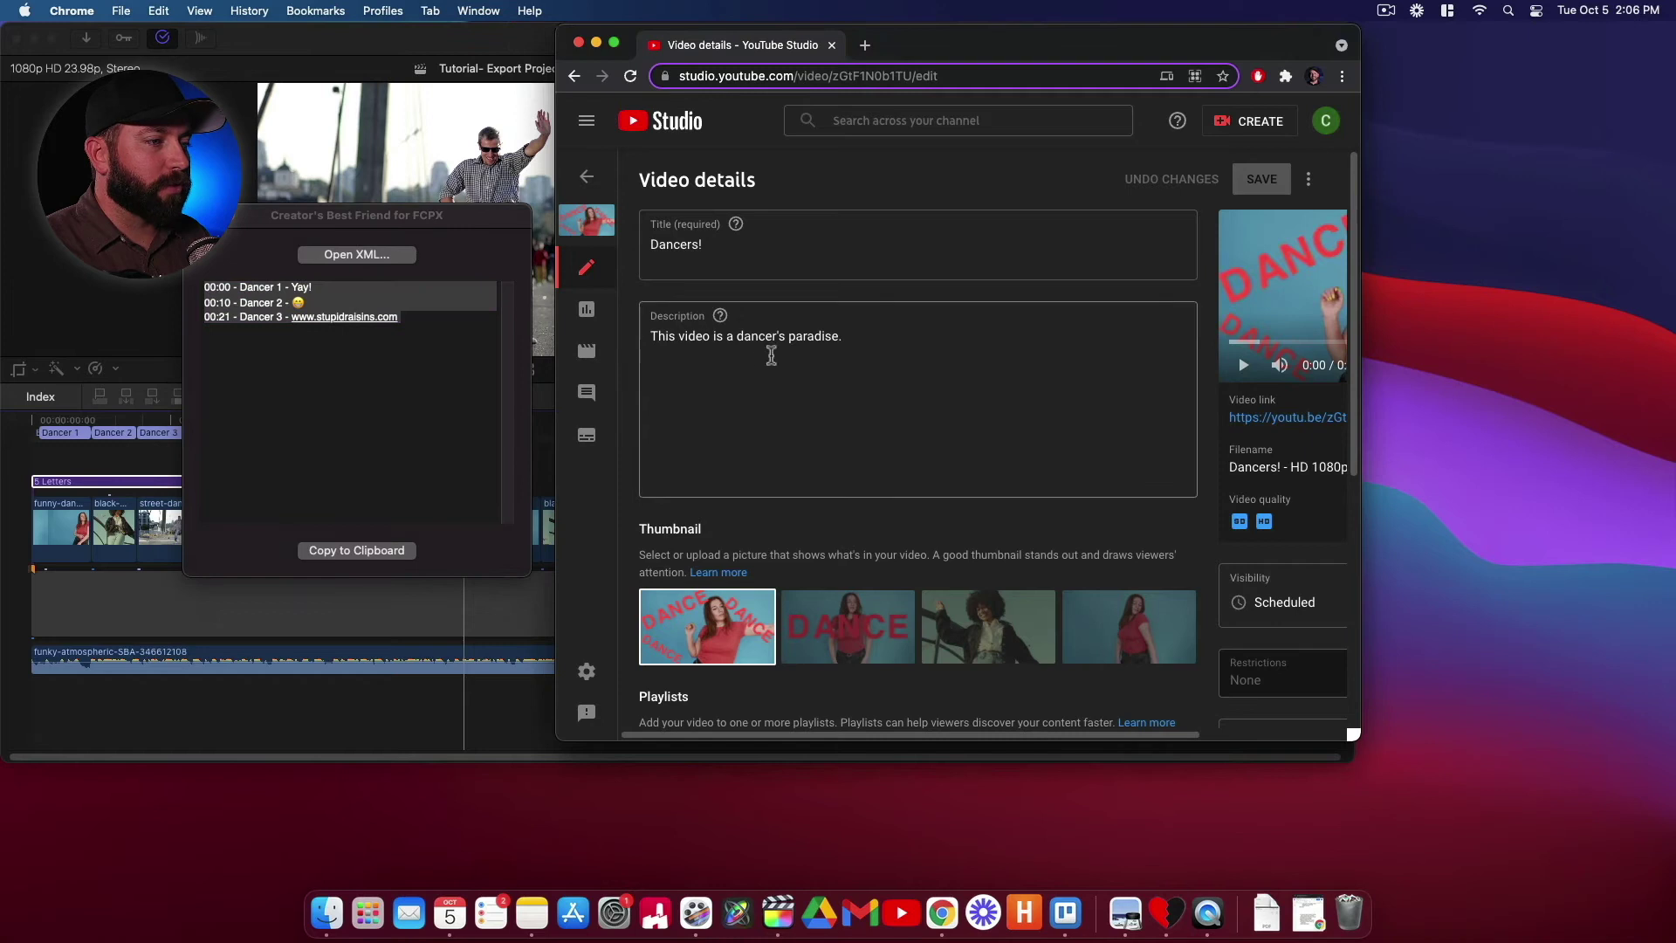
{"action": "key", "text": "Return"}
{"action": "key", "text": "Return"}
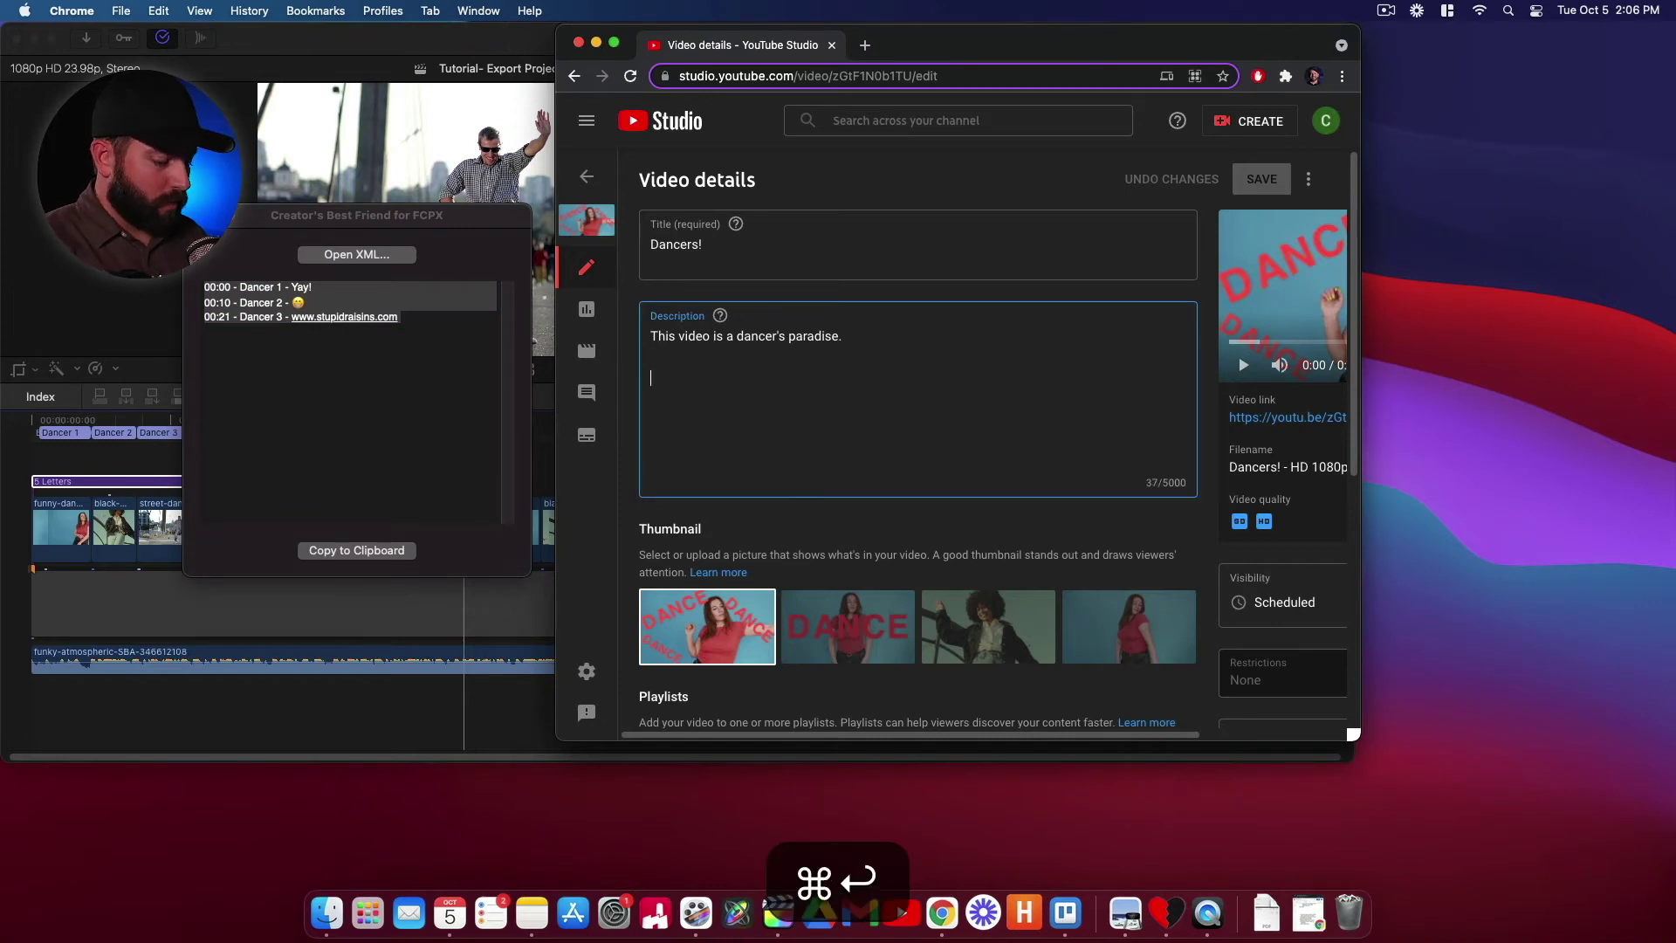
{"action": "key", "text": "super+v"}
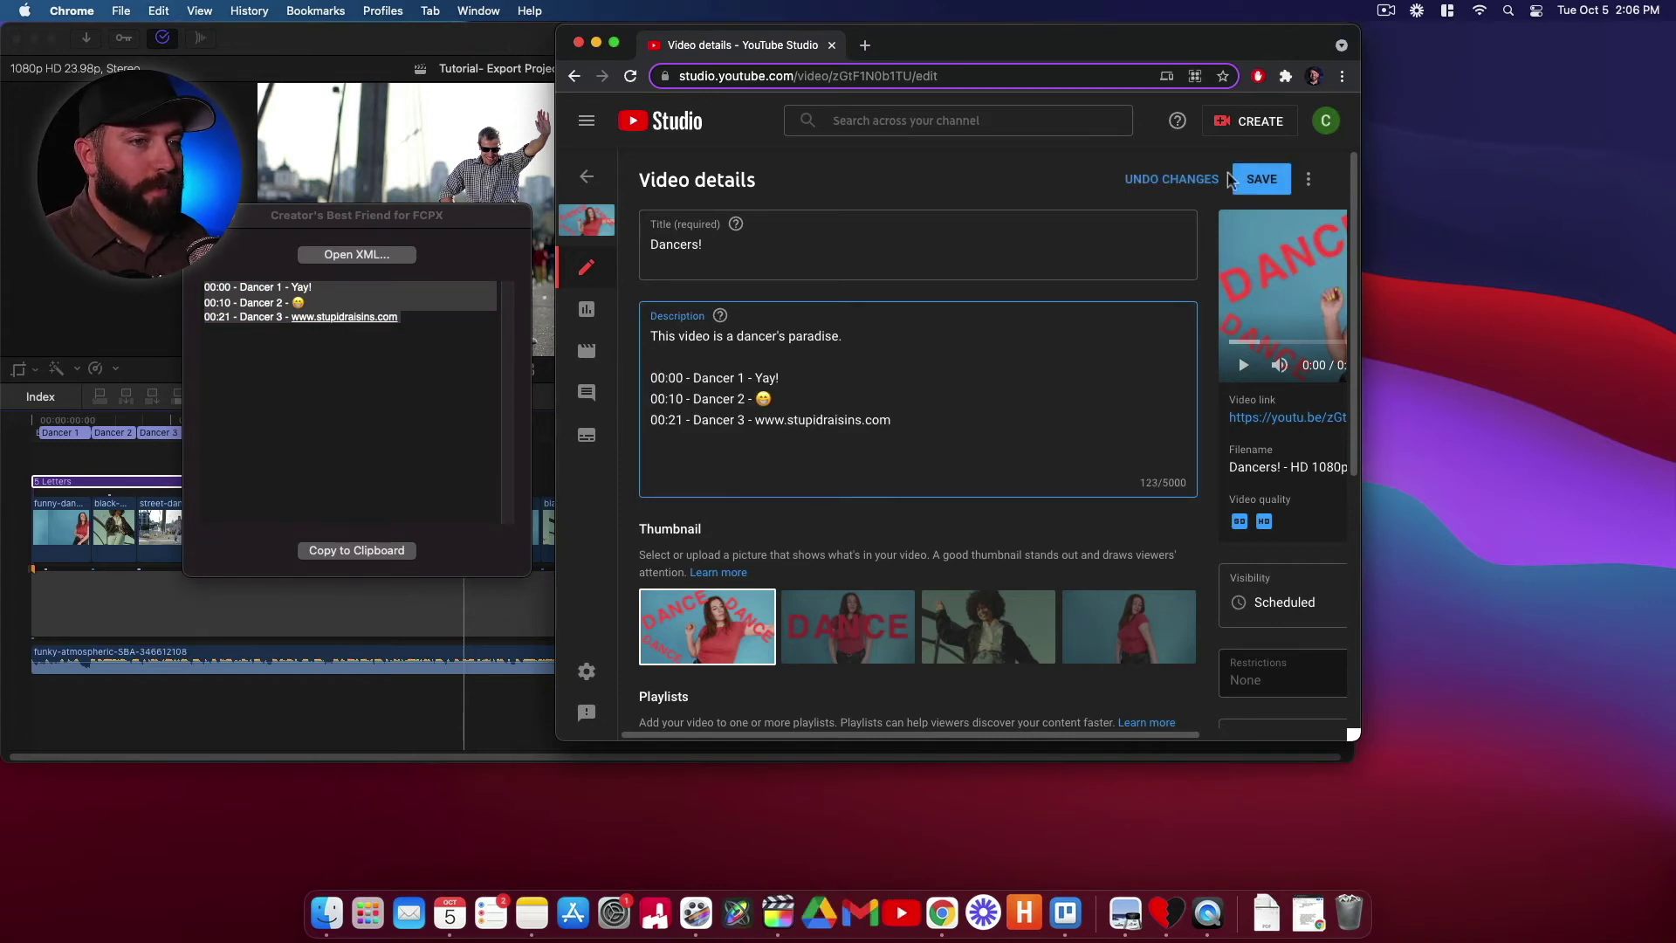
{"action": "left_click", "coordinate": [1257, 179]}
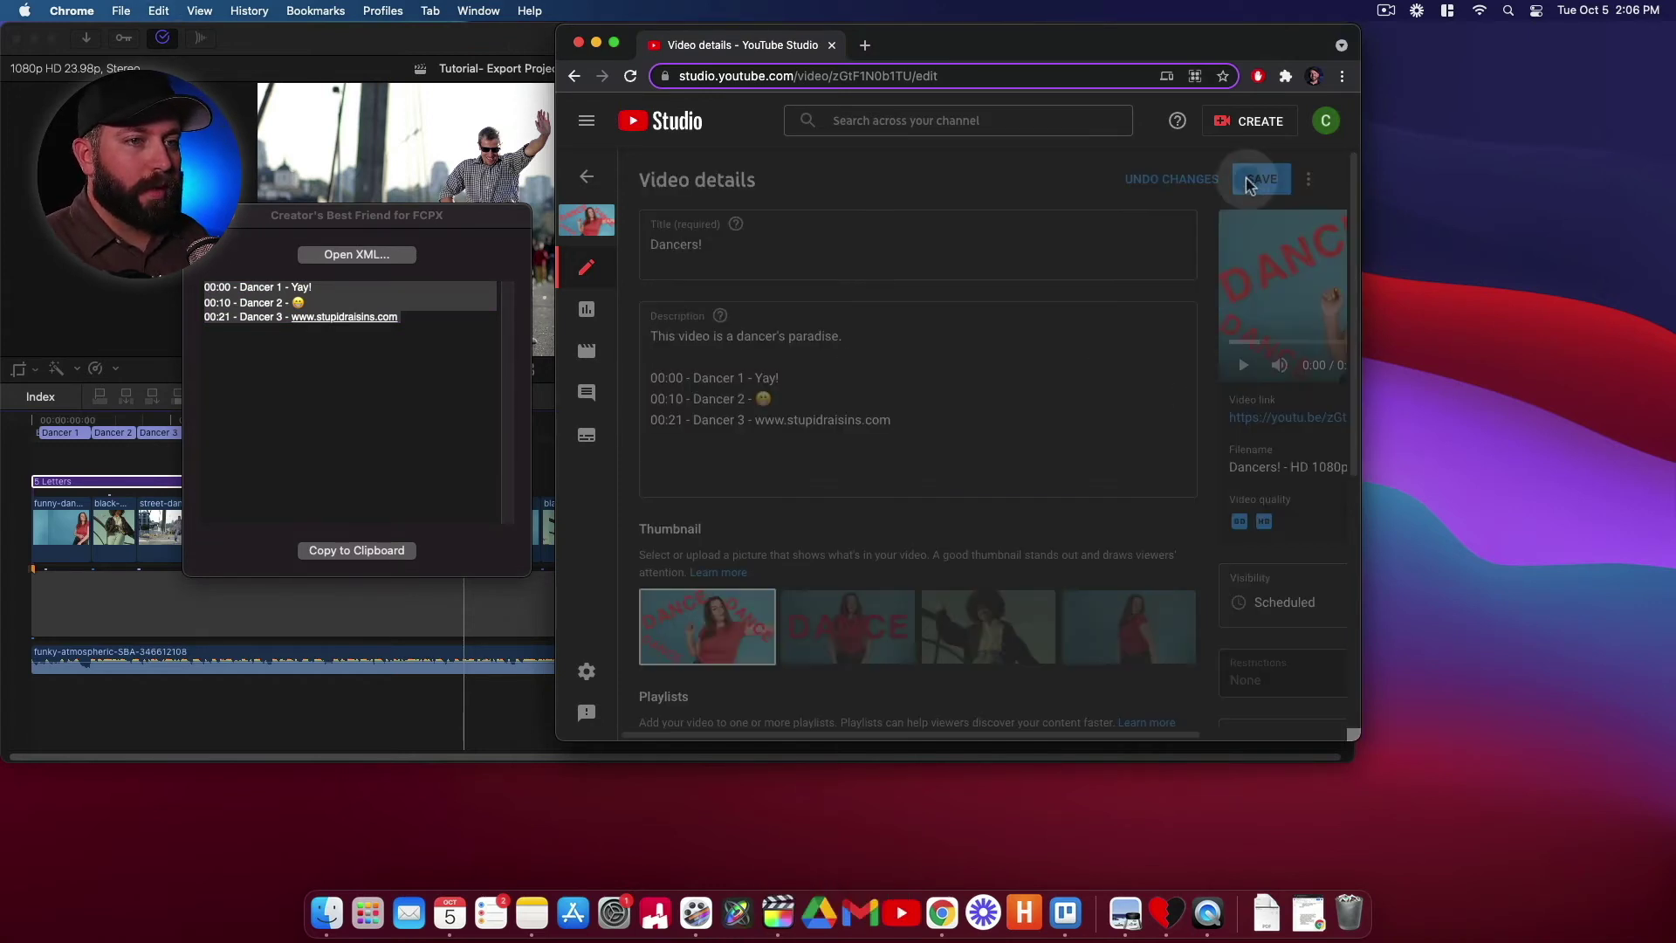
{"action": "left_click", "coordinate": [1278, 304]}
Play the Dancers! watch page in a new tab, then pause it to check the chapters.
{"action": "left_click", "coordinate": [1257, 418]}
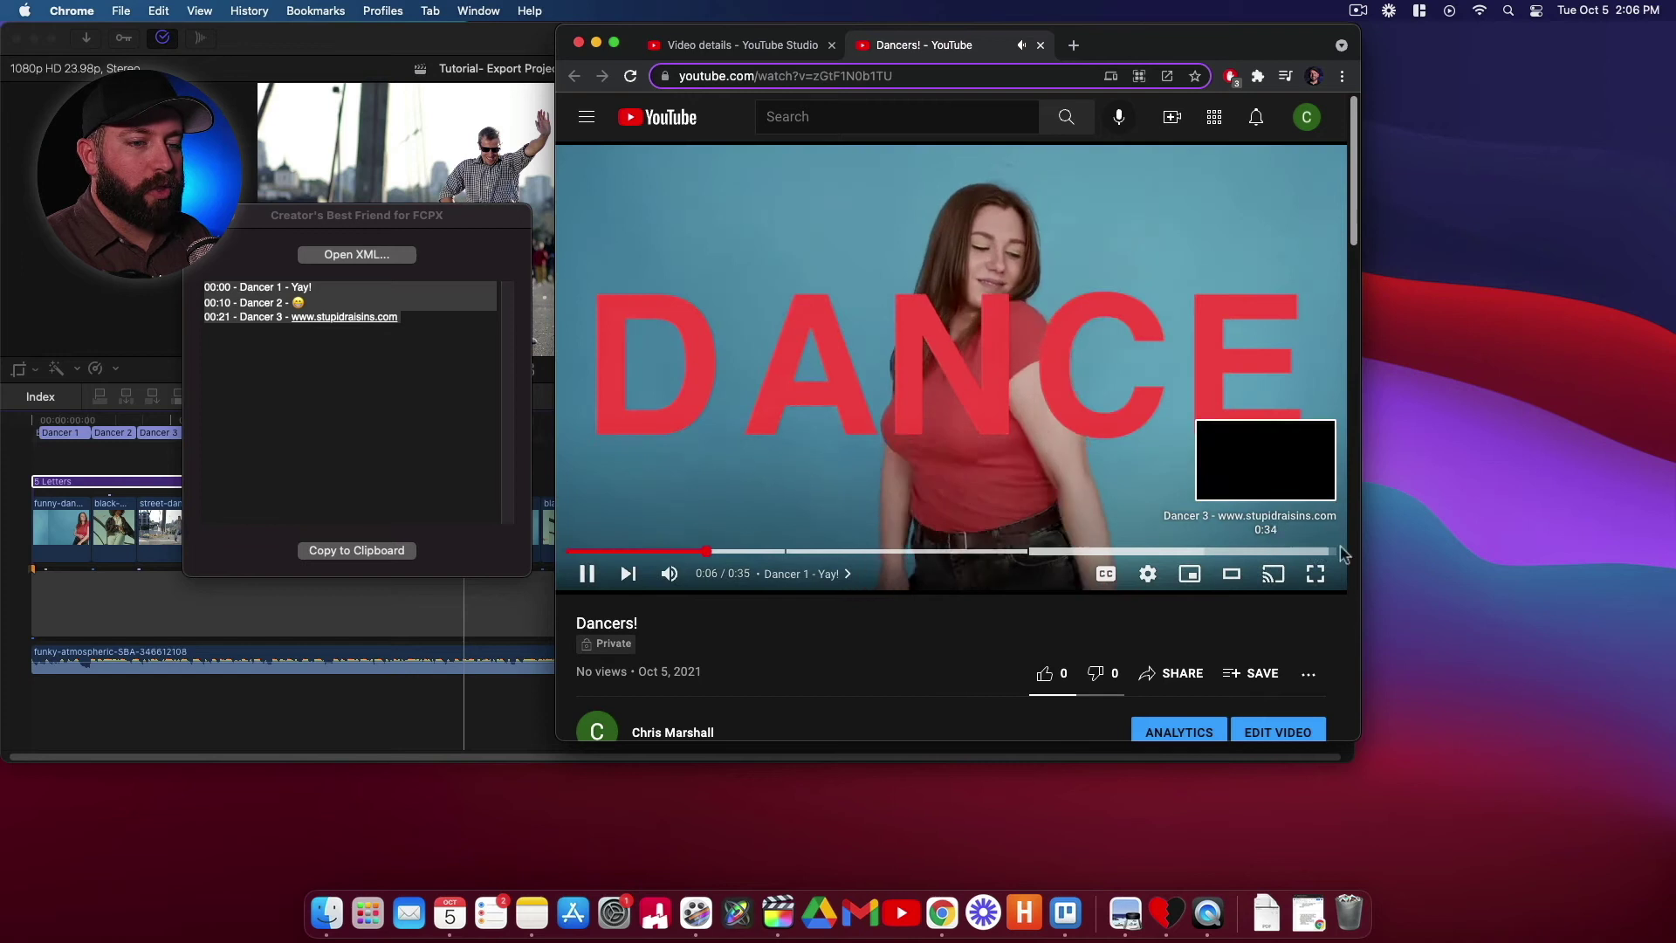
{"action": "key", "text": "space"}
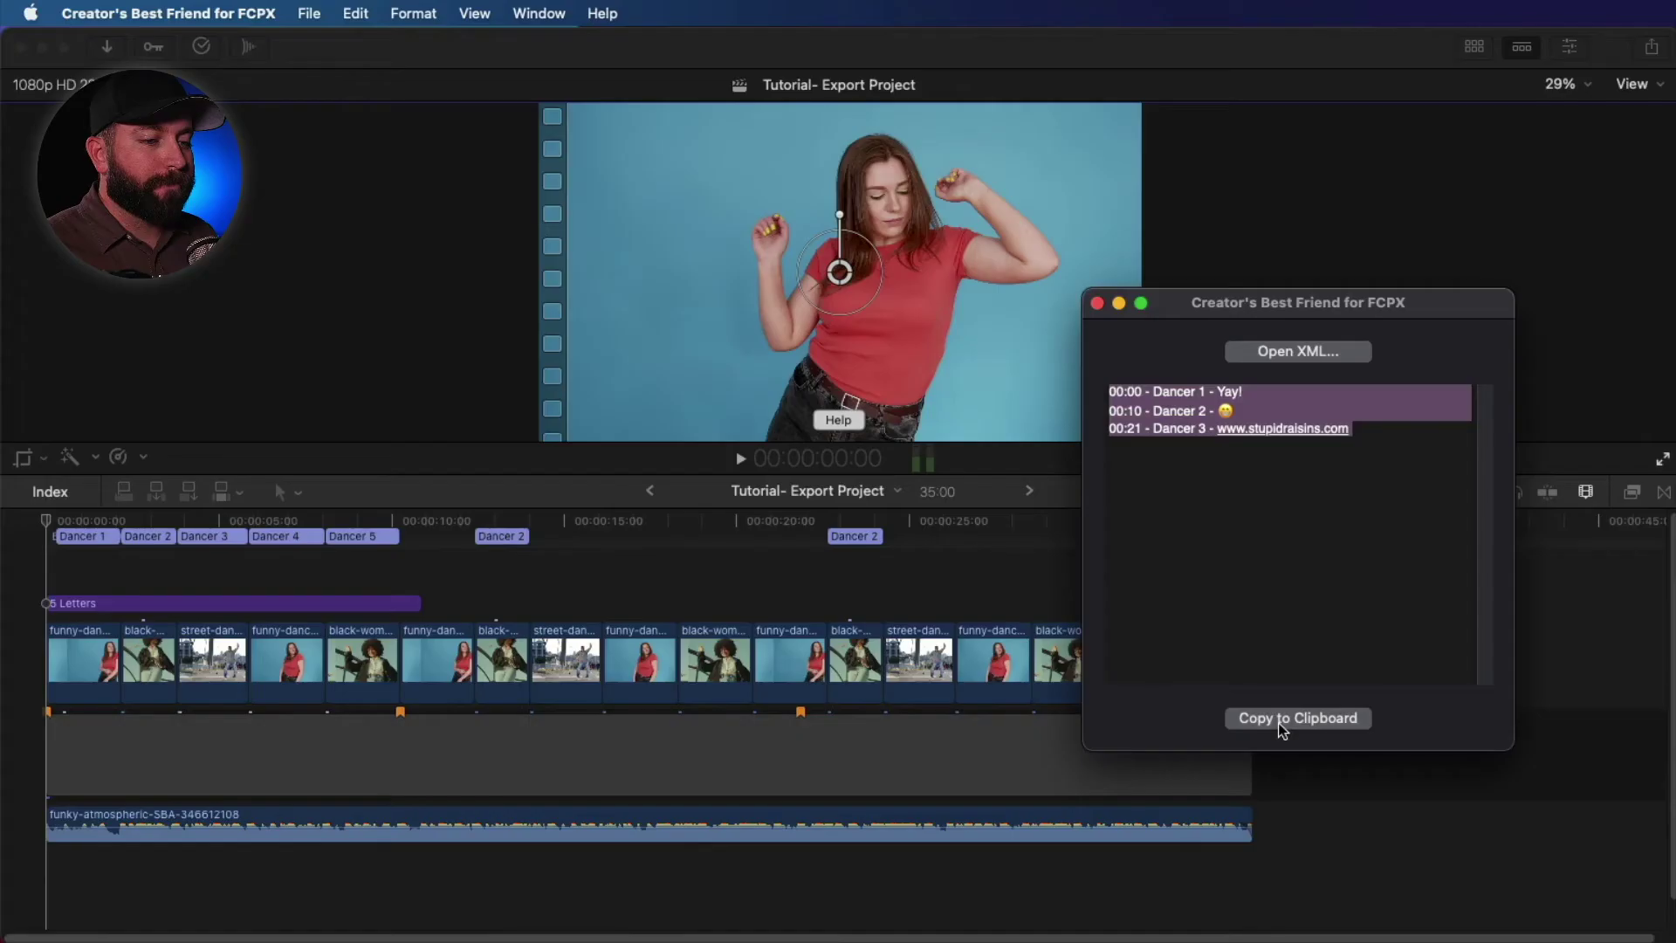
Back in Final Cut Pro, add a YouTube & Facebook share destination.
{"action": "left_click", "coordinate": [1613, 56]}
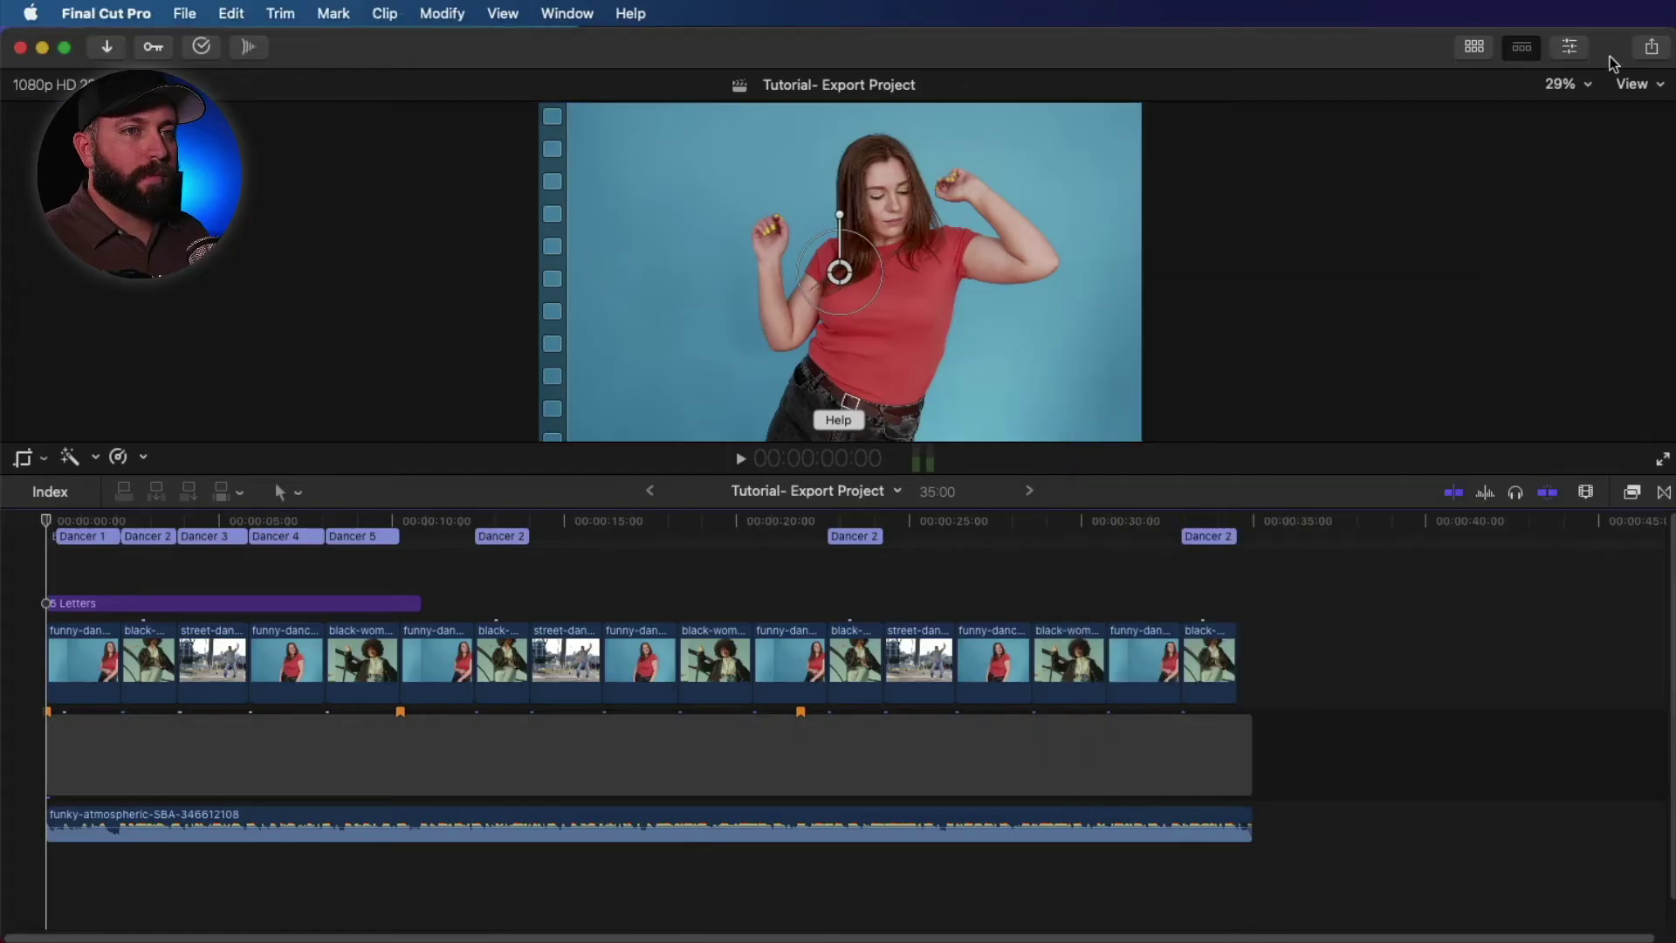
{"action": "left_click", "coordinate": [1649, 49]}
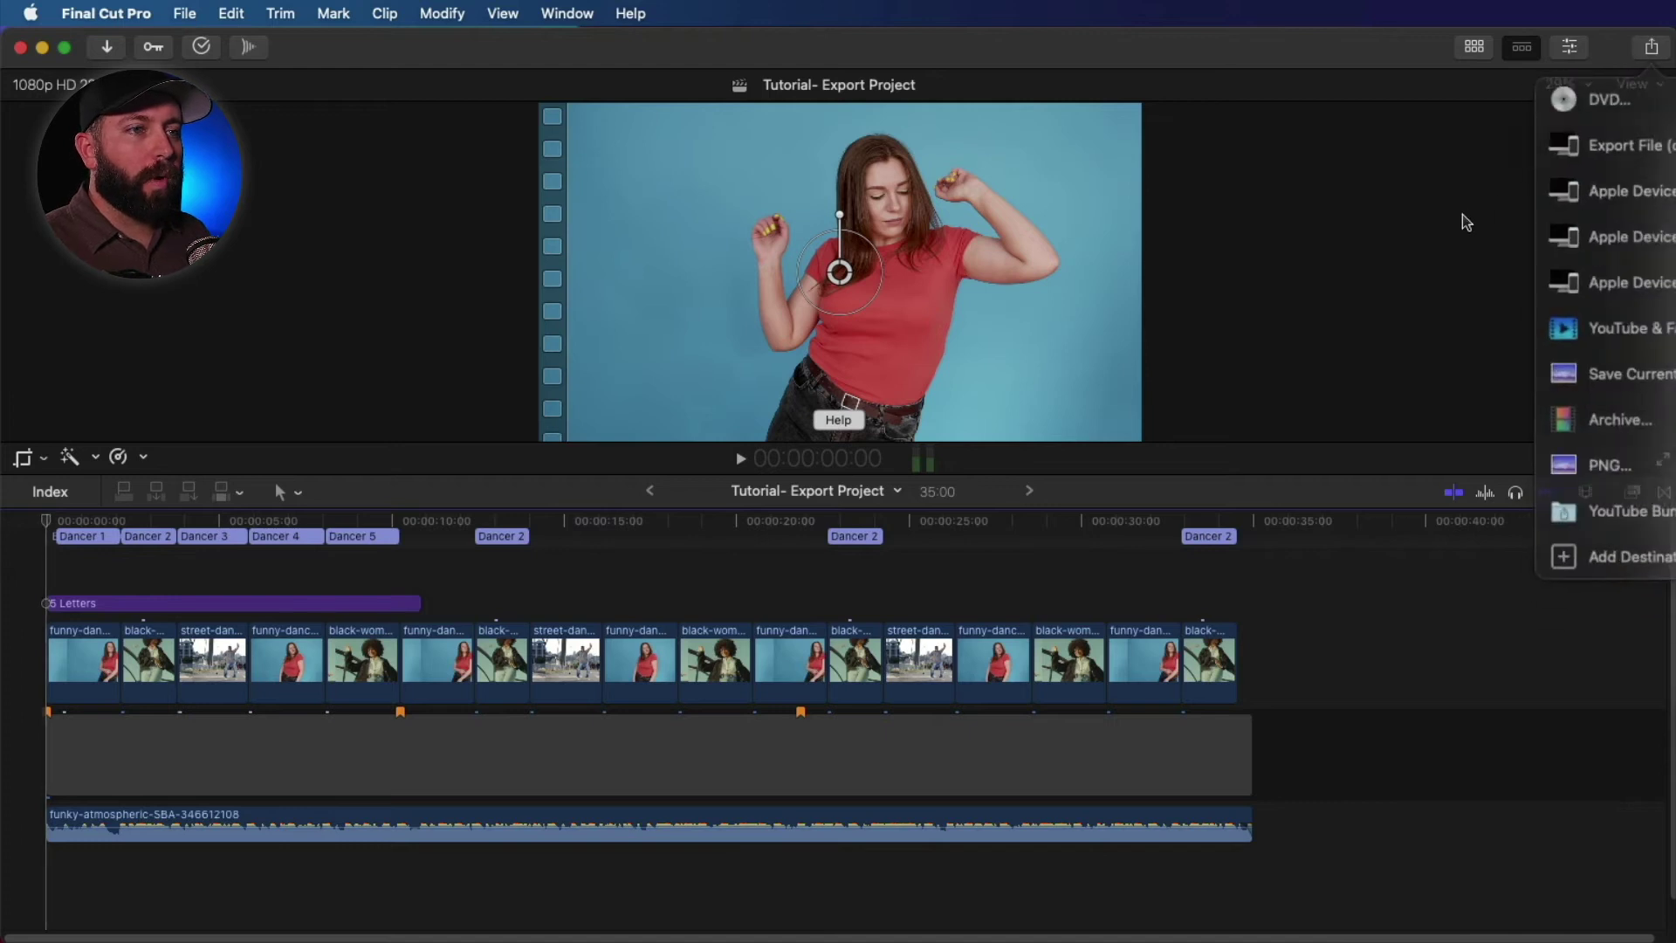
{"action": "left_click", "coordinate": [1629, 543]}
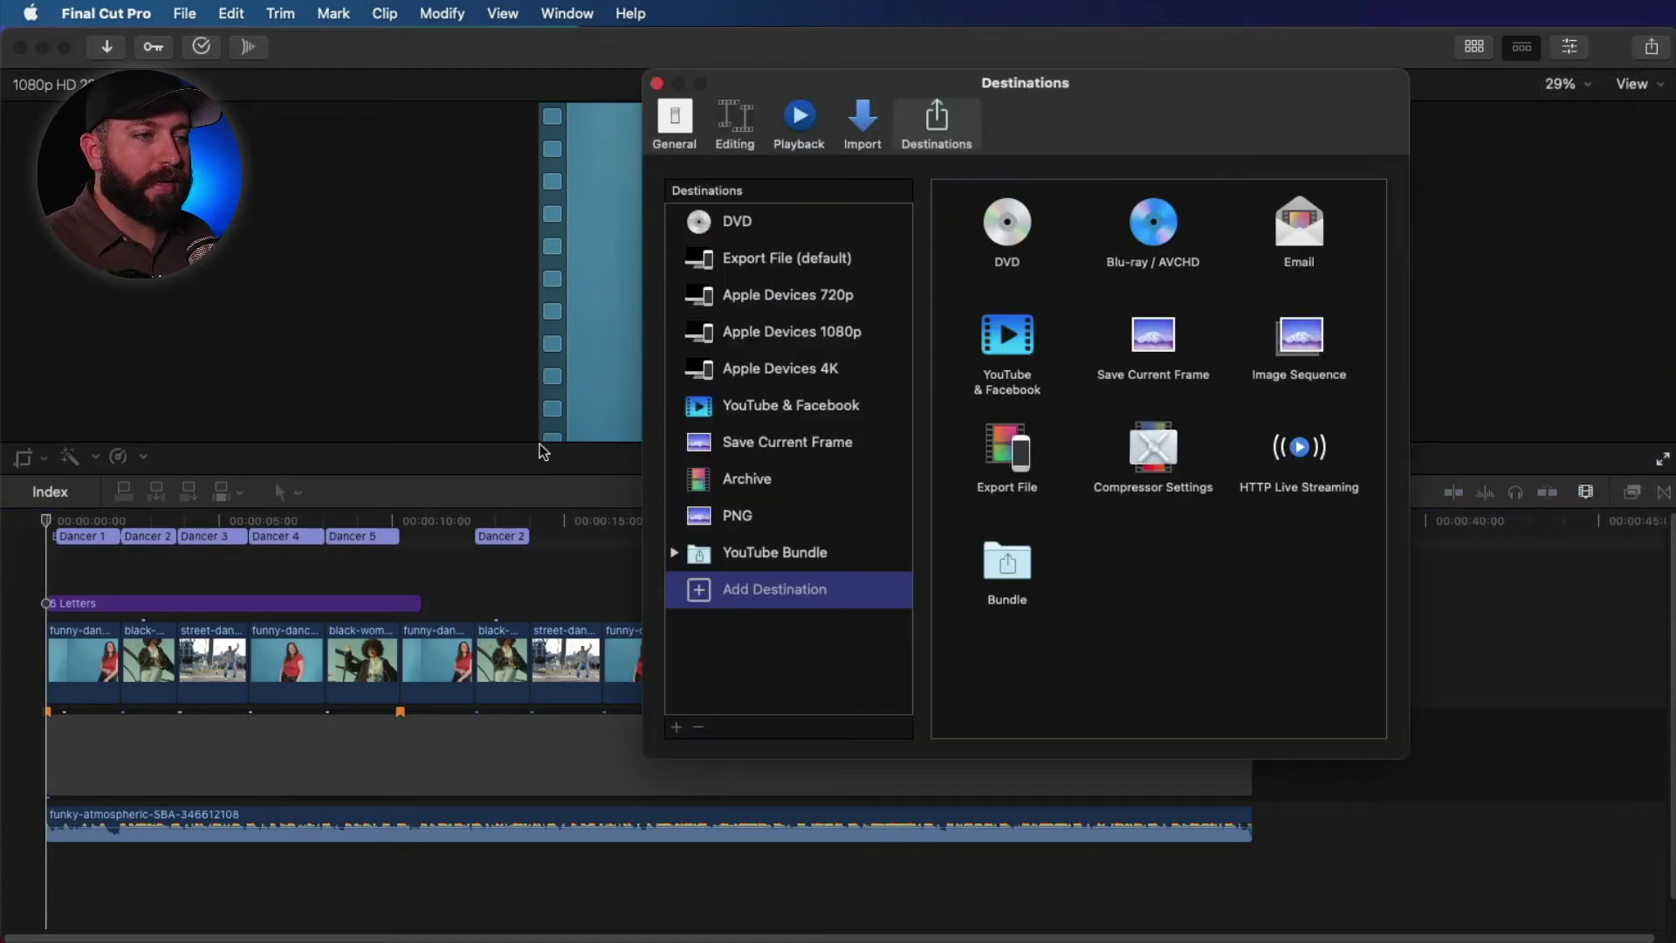
{"action": "left_click_drag", "start_coordinate": [1006, 339], "coordinate": [757, 637]}
Name the new destination youtube and set its compression to Better quality.
{"action": "left_click", "coordinate": [762, 590]}
{"action": "left_click", "coordinate": [786, 585]}
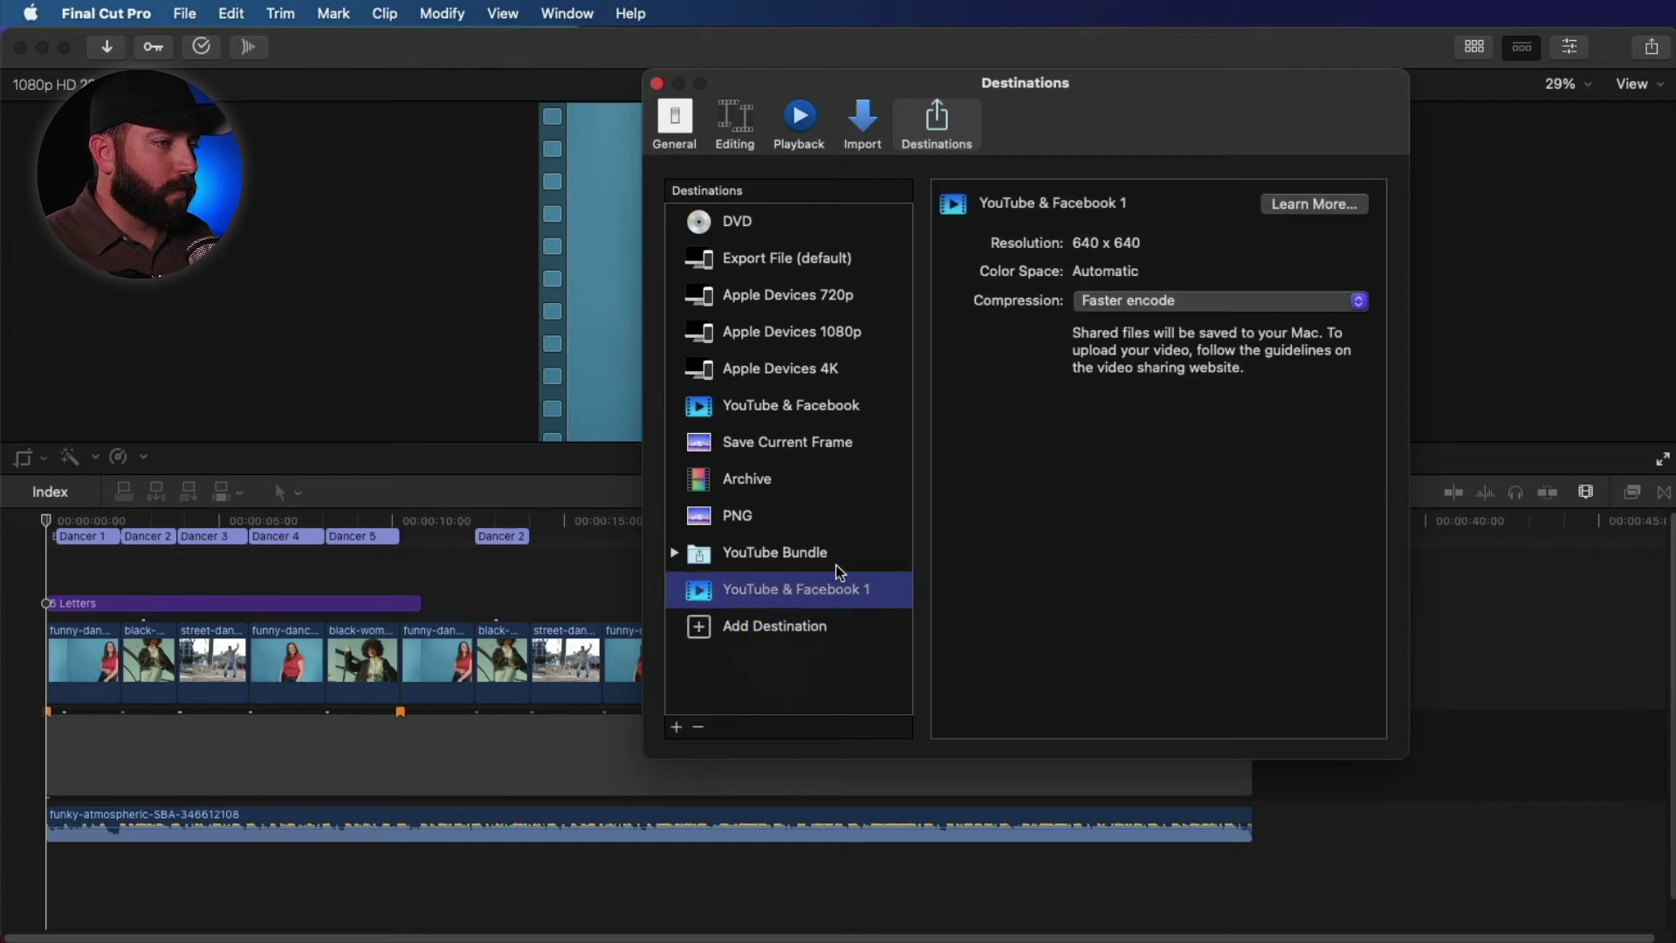
{"action": "type", "text": "youtube"}
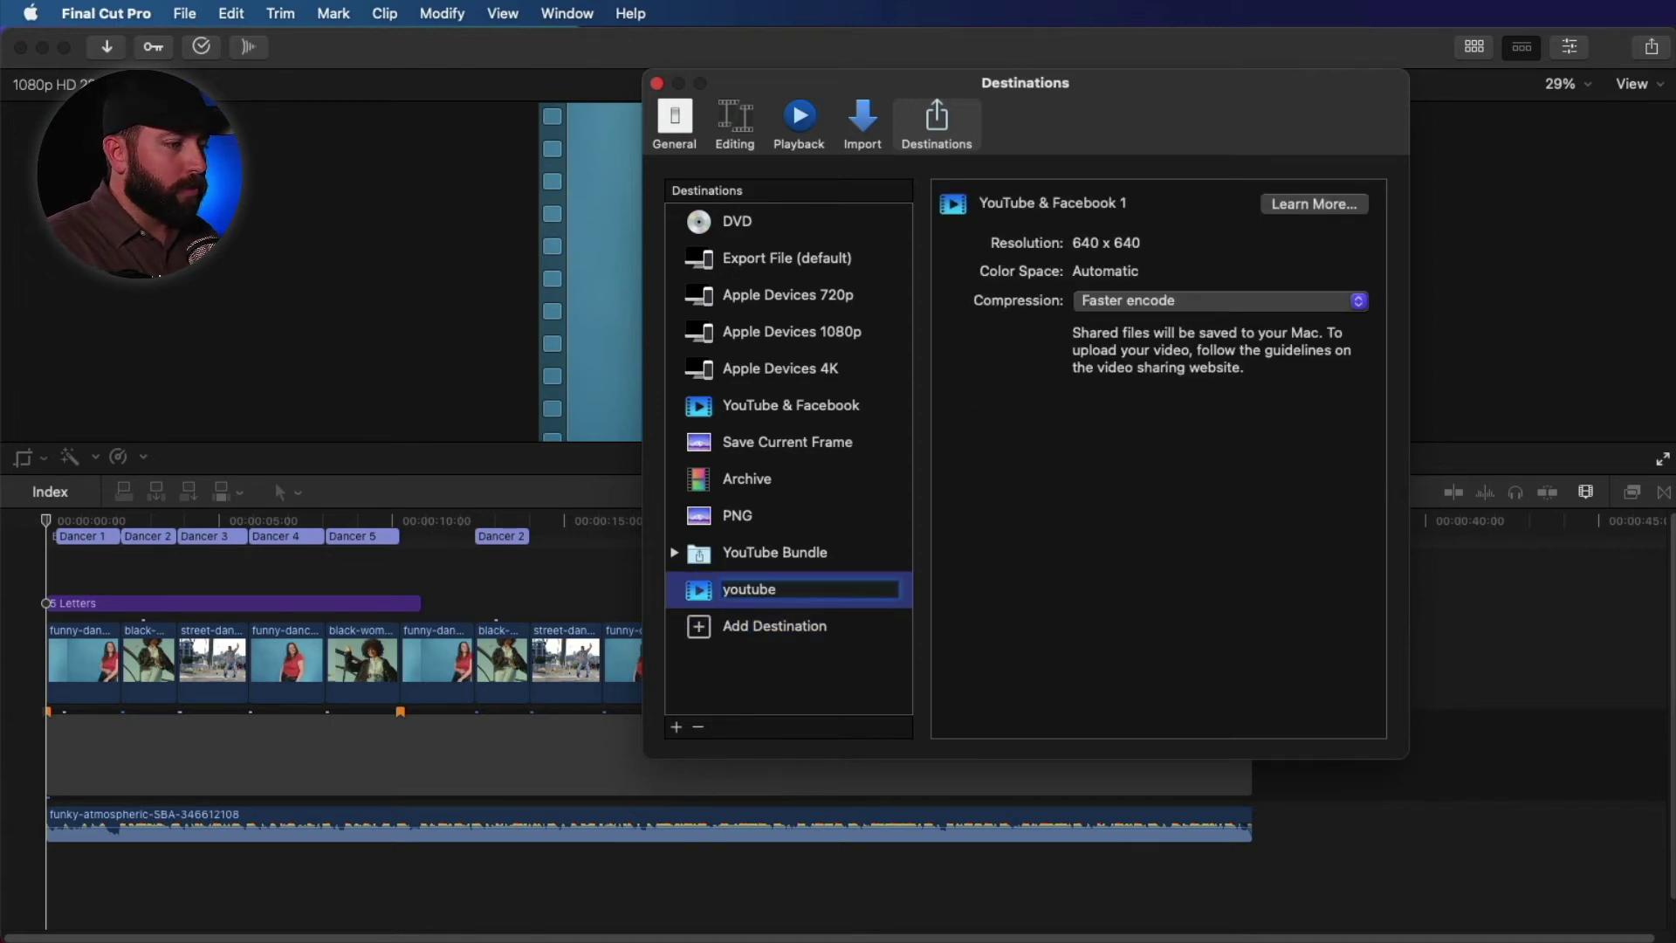
{"action": "key", "text": "Return"}
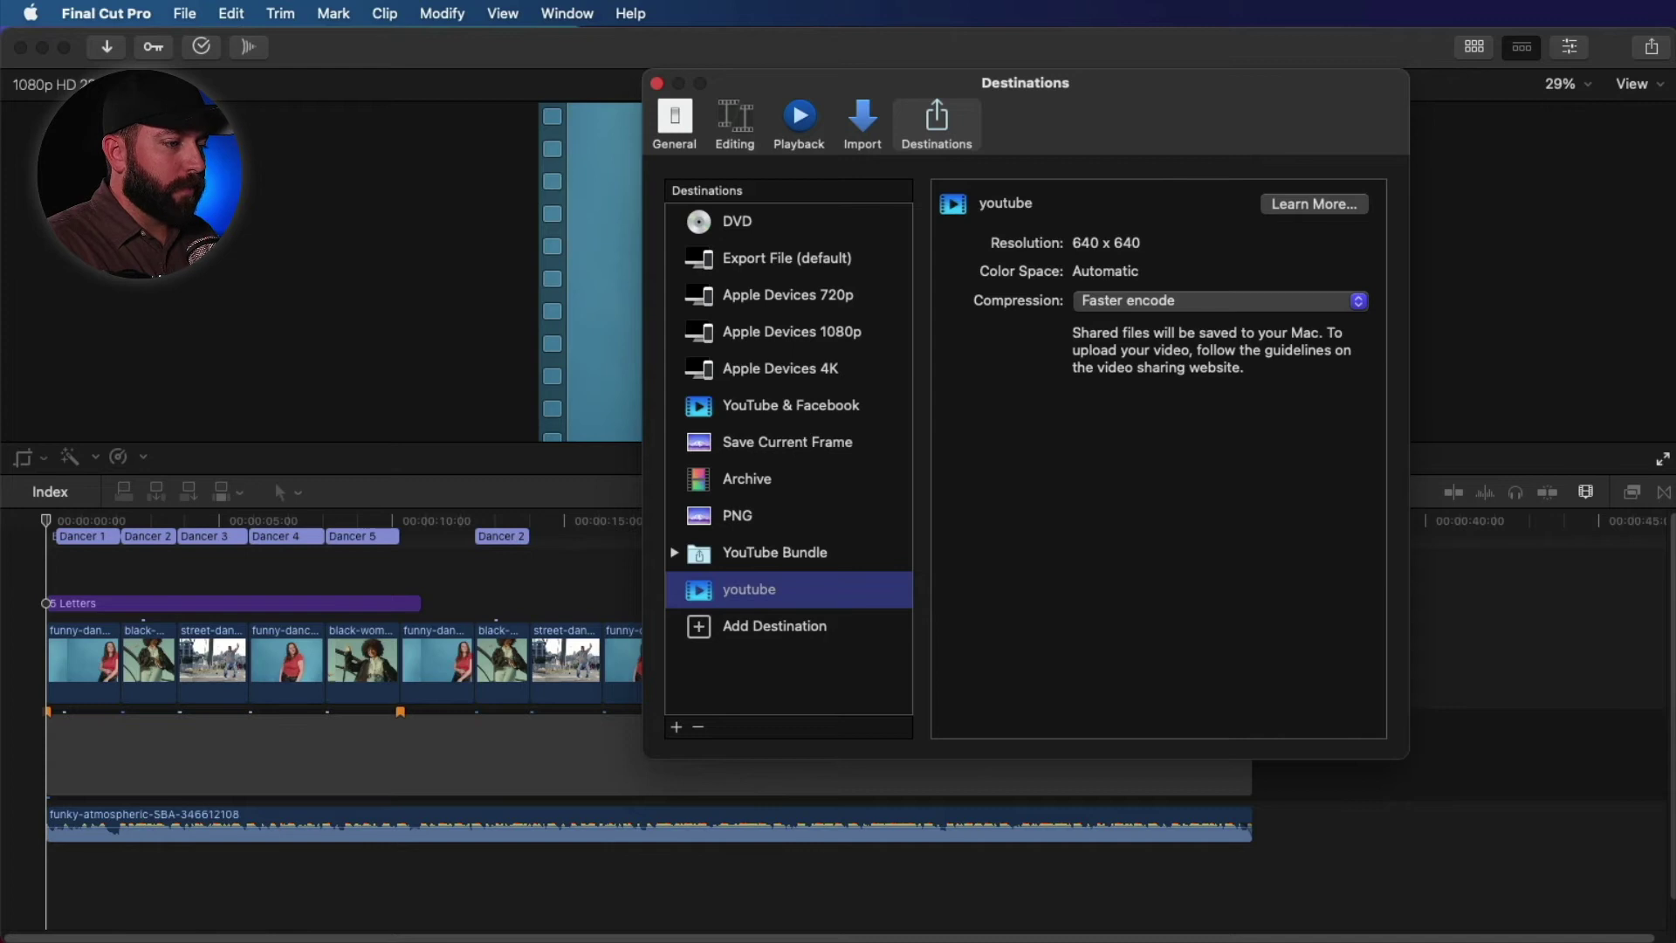
{"action": "left_click", "coordinate": [1231, 302]}
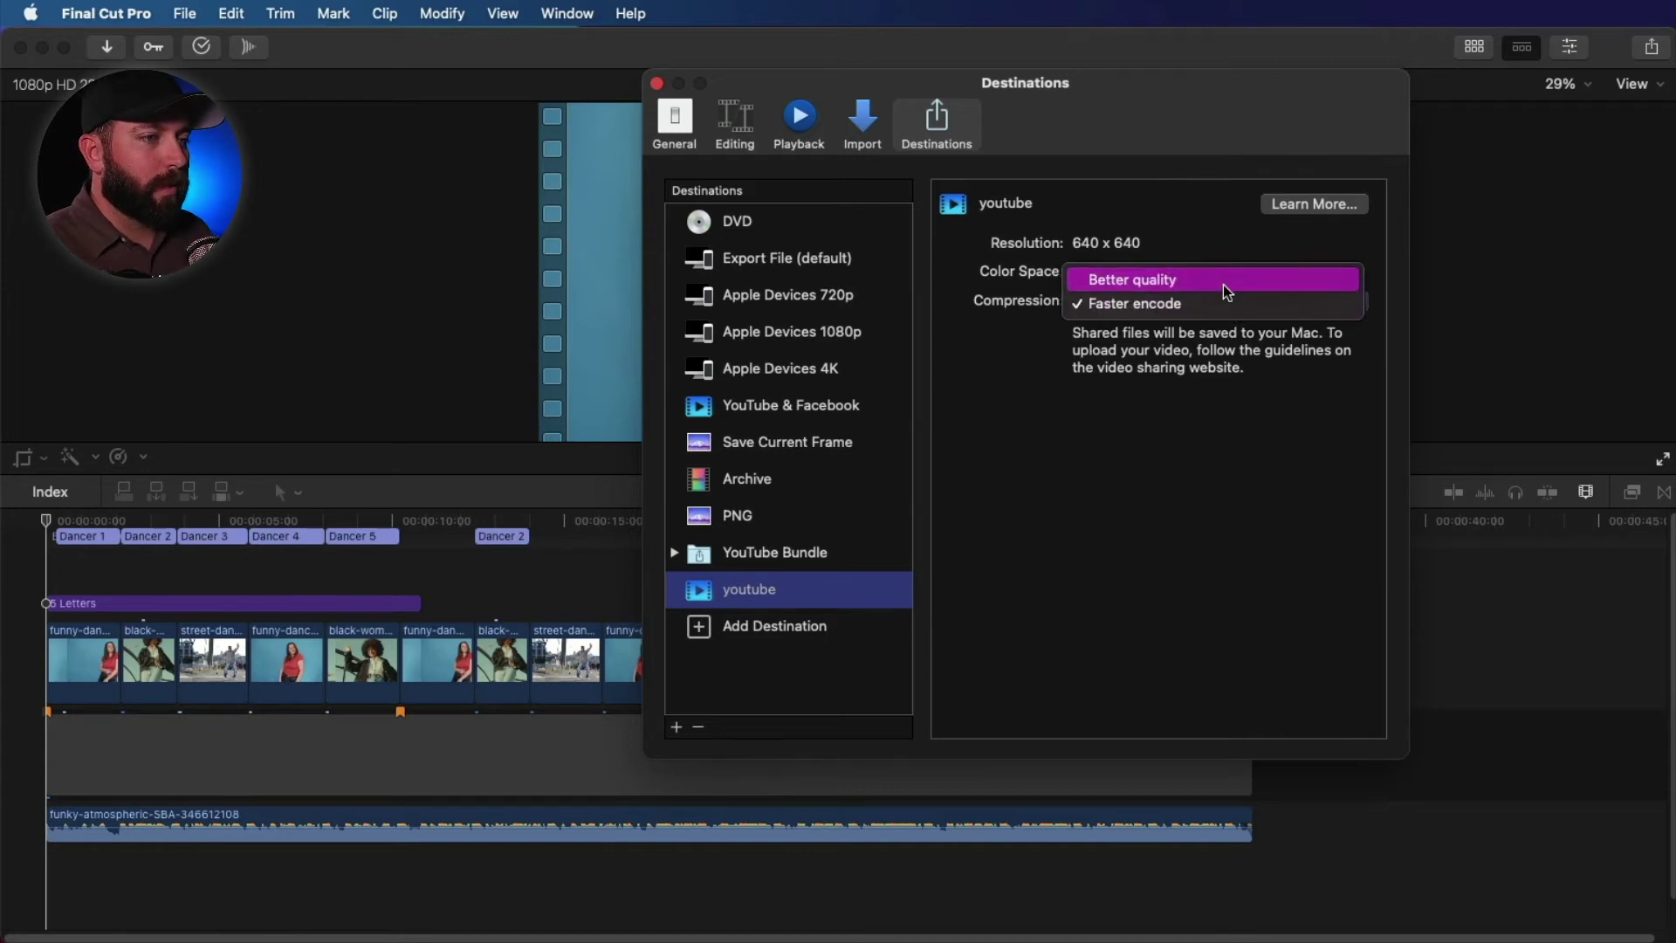
{"action": "left_click", "coordinate": [1223, 285]}
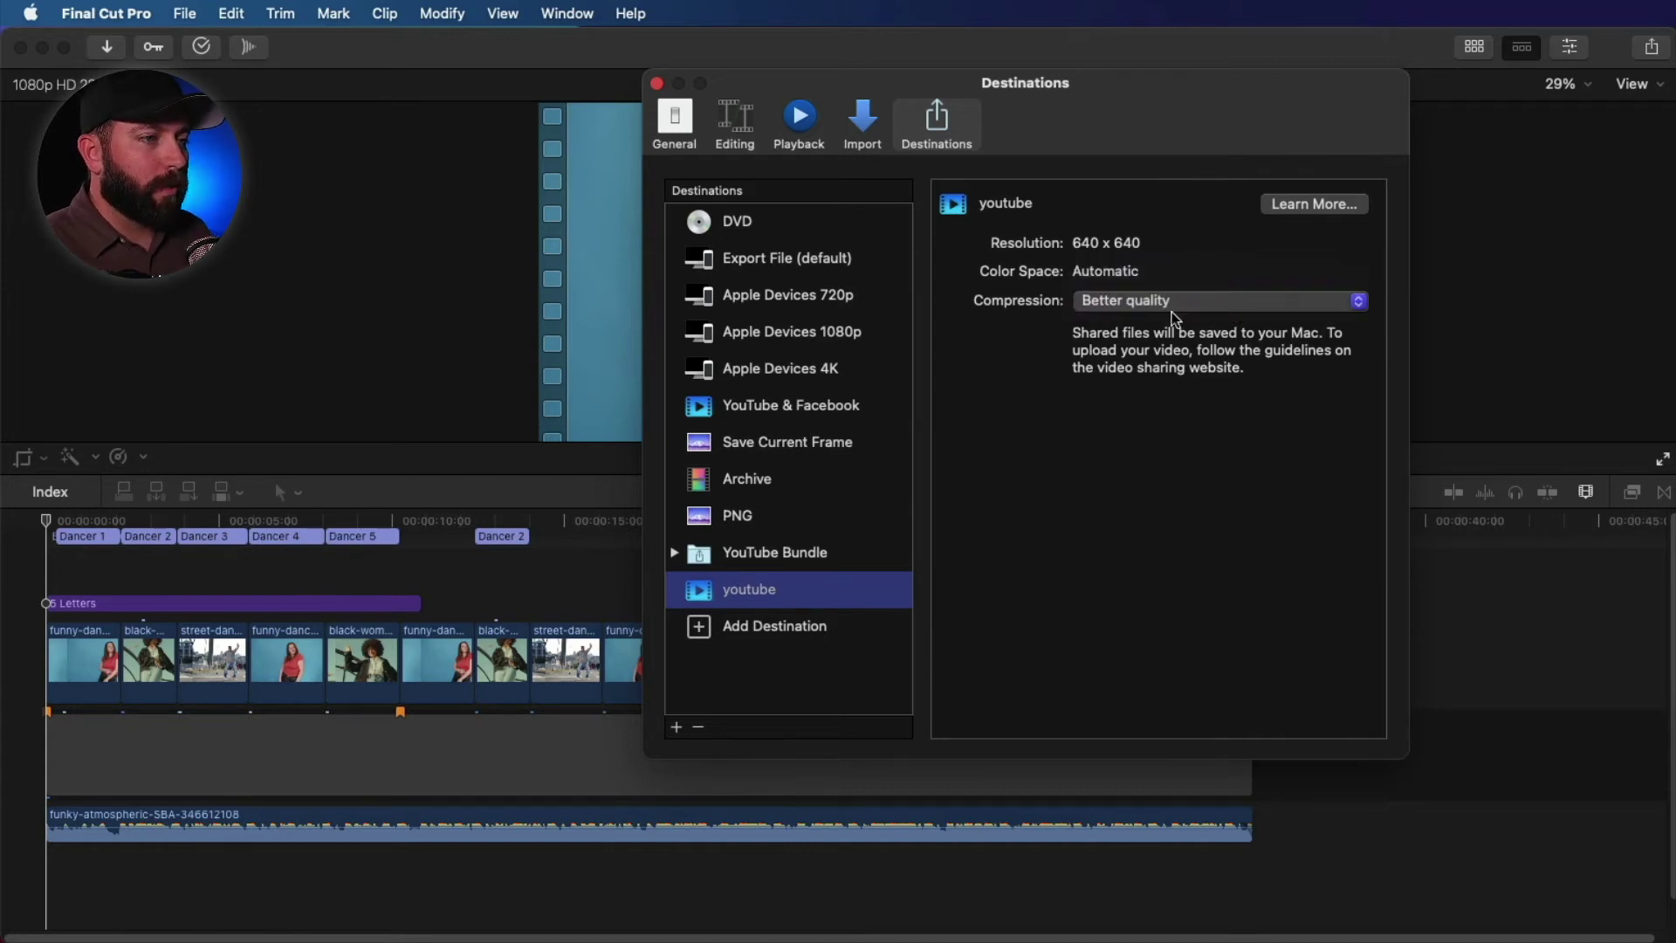
{"action": "left_click", "coordinate": [657, 84]}
Share the project through the youtube destination, replacing the title with Dancers!
{"action": "left_click", "coordinate": [1165, 524]}
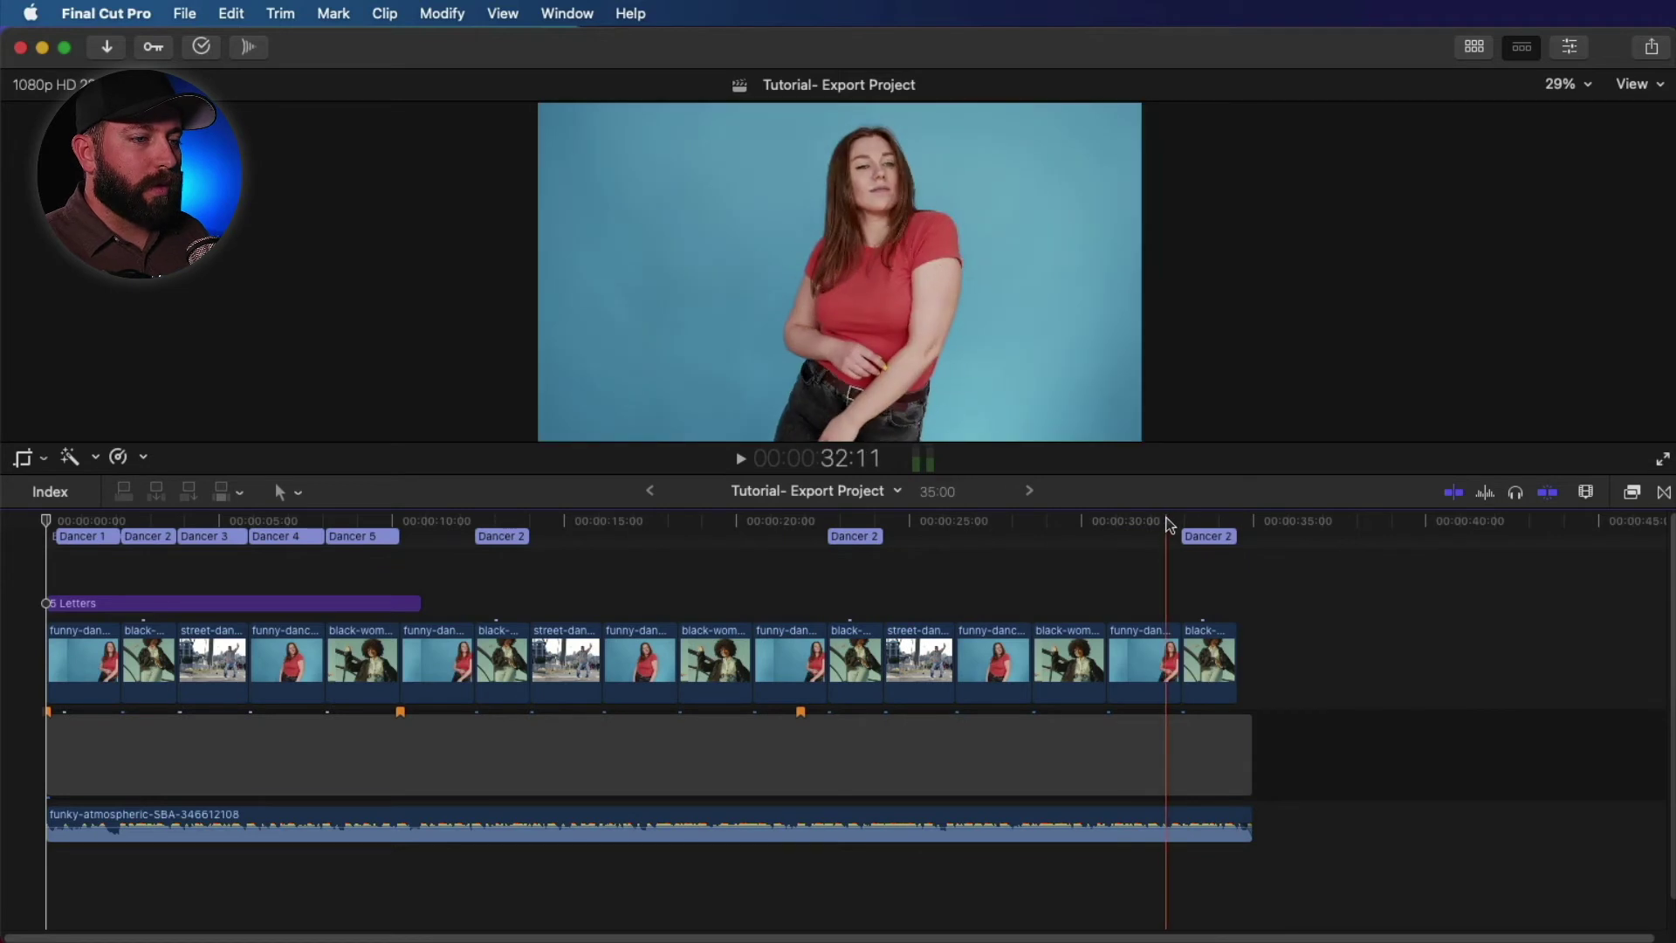
{"action": "left_click", "coordinate": [1651, 47]}
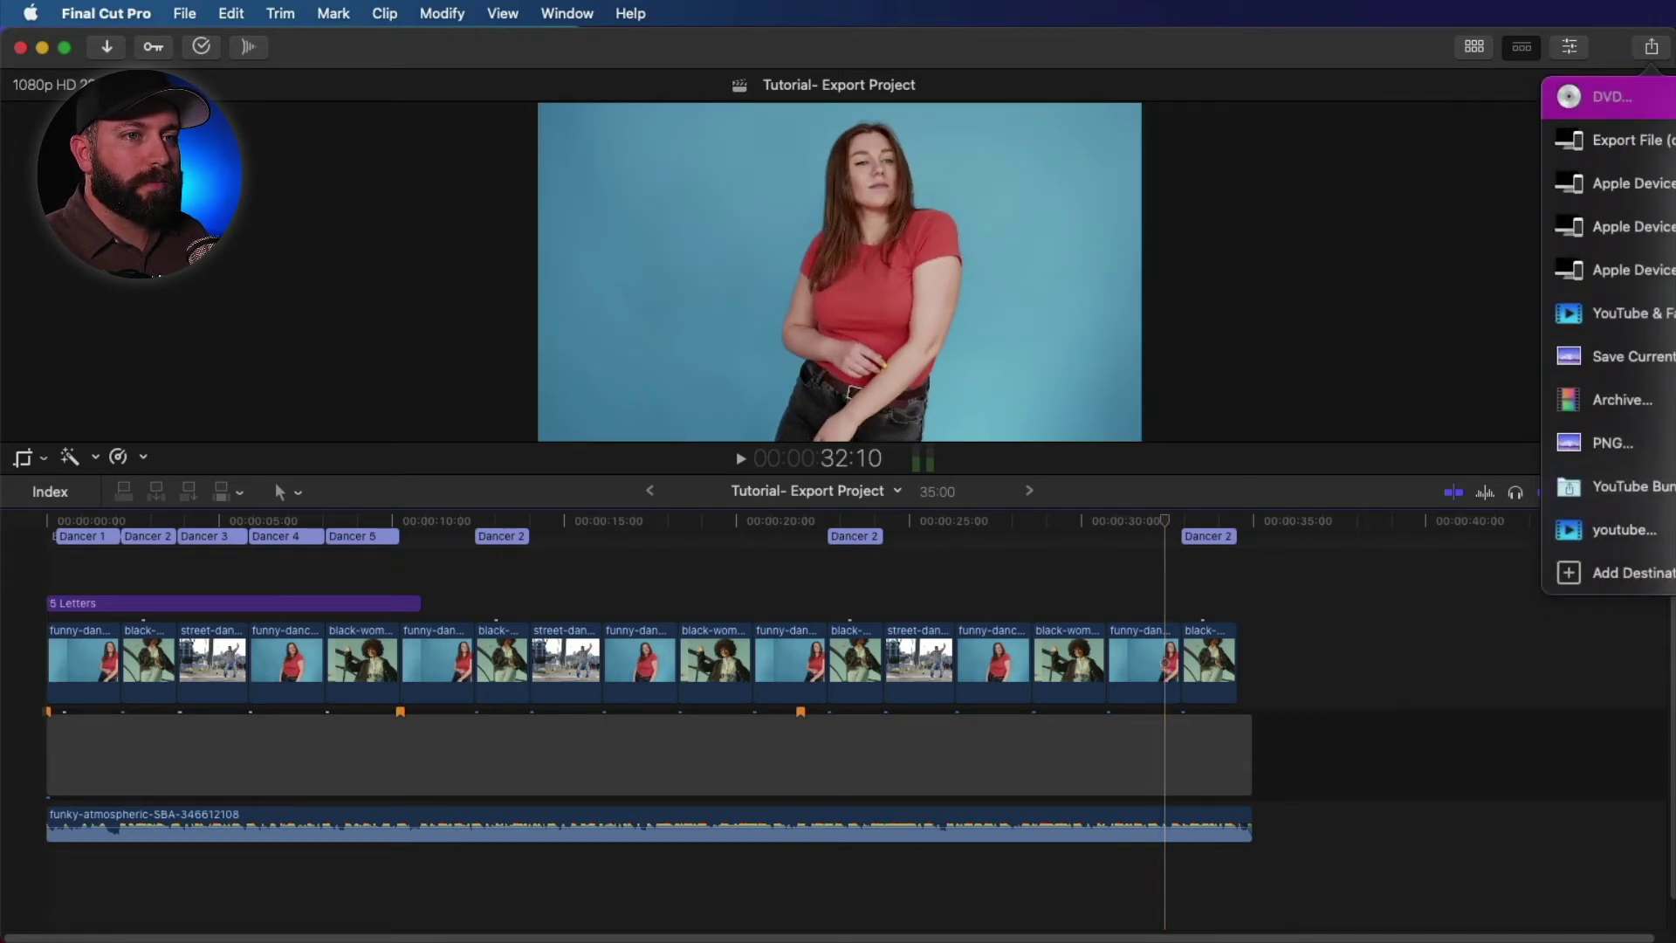
{"action": "left_click", "coordinate": [1635, 530]}
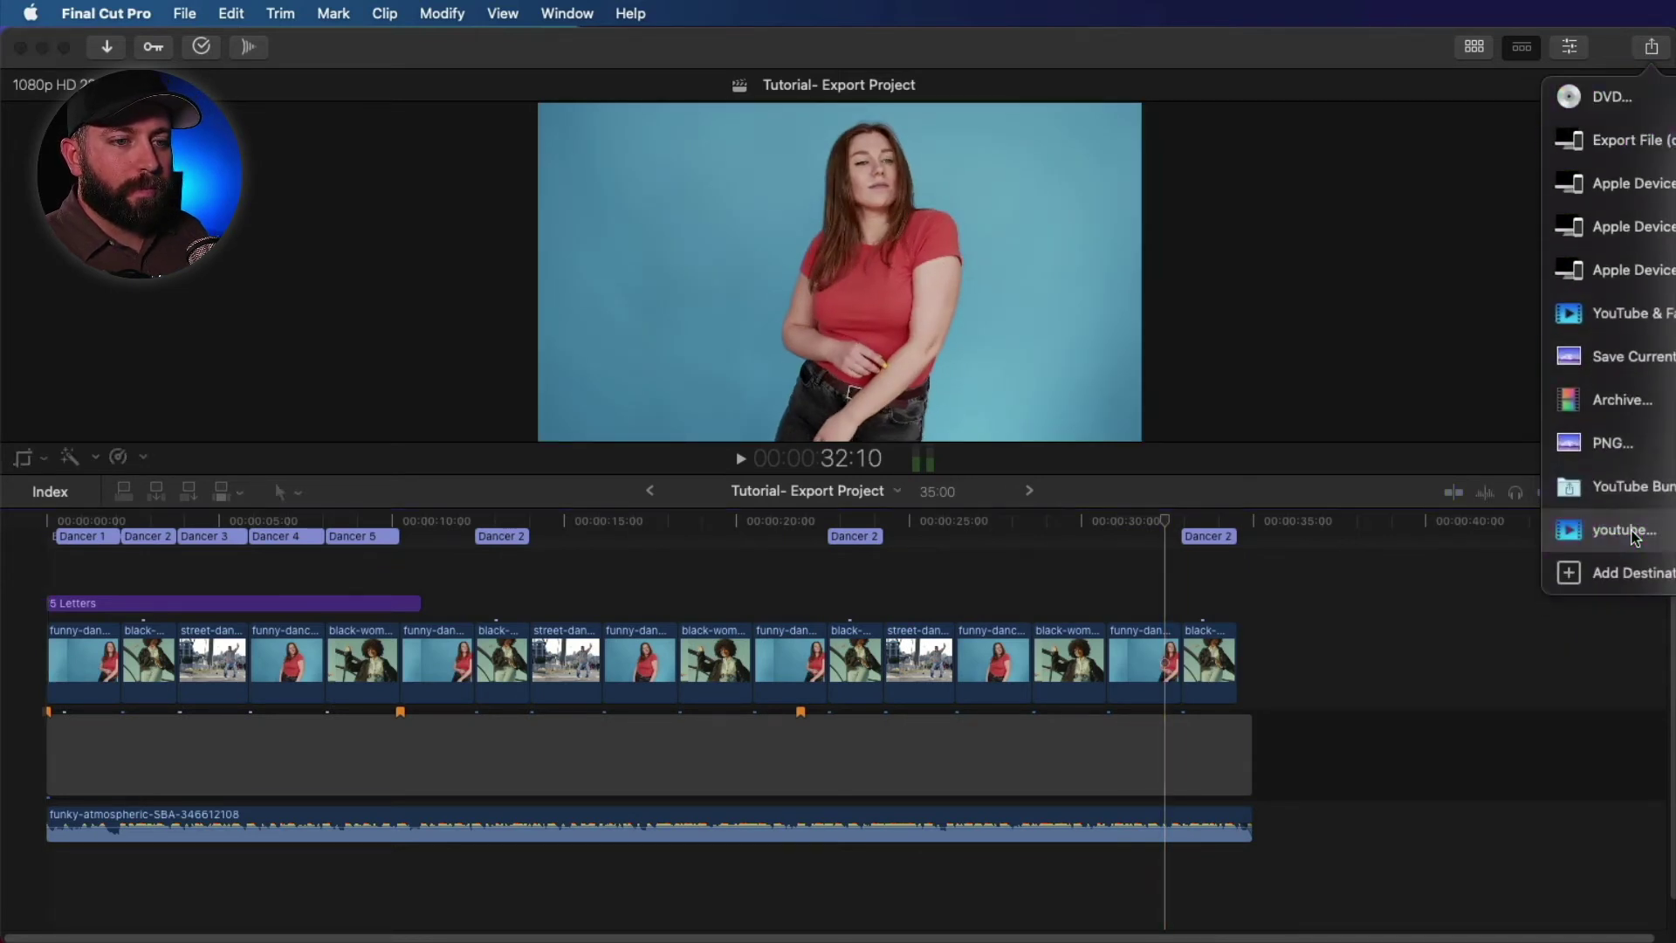
{"action": "left_click", "coordinate": [1115, 278]}
{"action": "left_click_drag", "start_coordinate": [1294, 283], "coordinate": [987, 278]}
{"action": "type", "text": "Dancers!"}
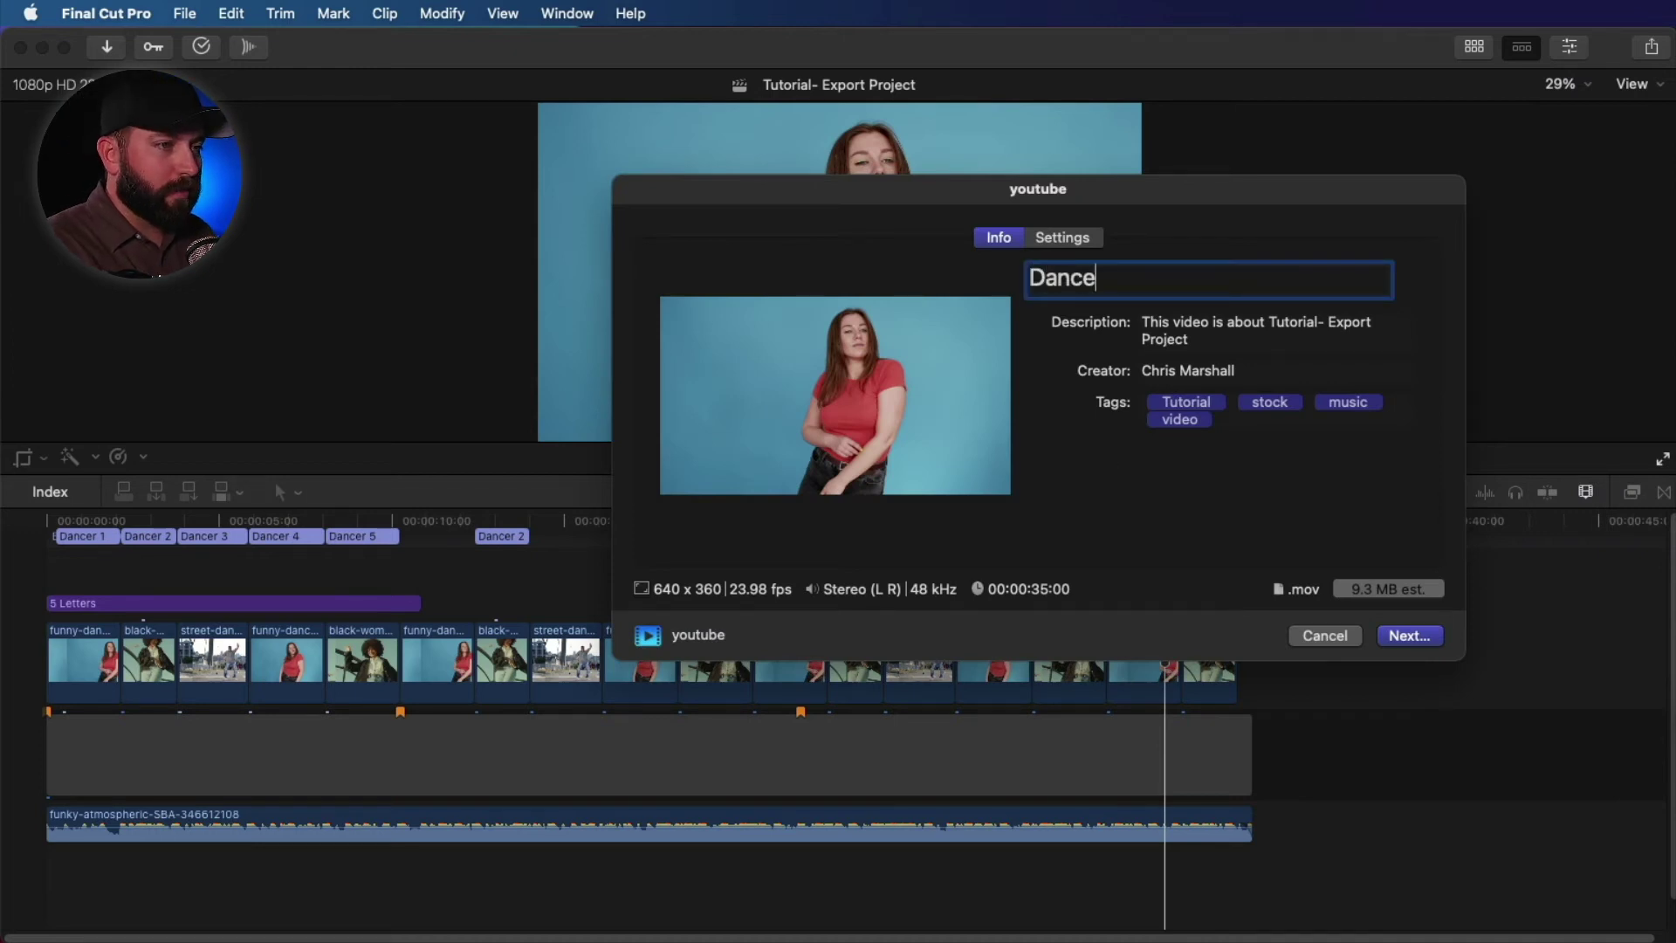
Set the export resolution to 1920 x 1080.
{"action": "left_click", "coordinate": [1063, 238]}
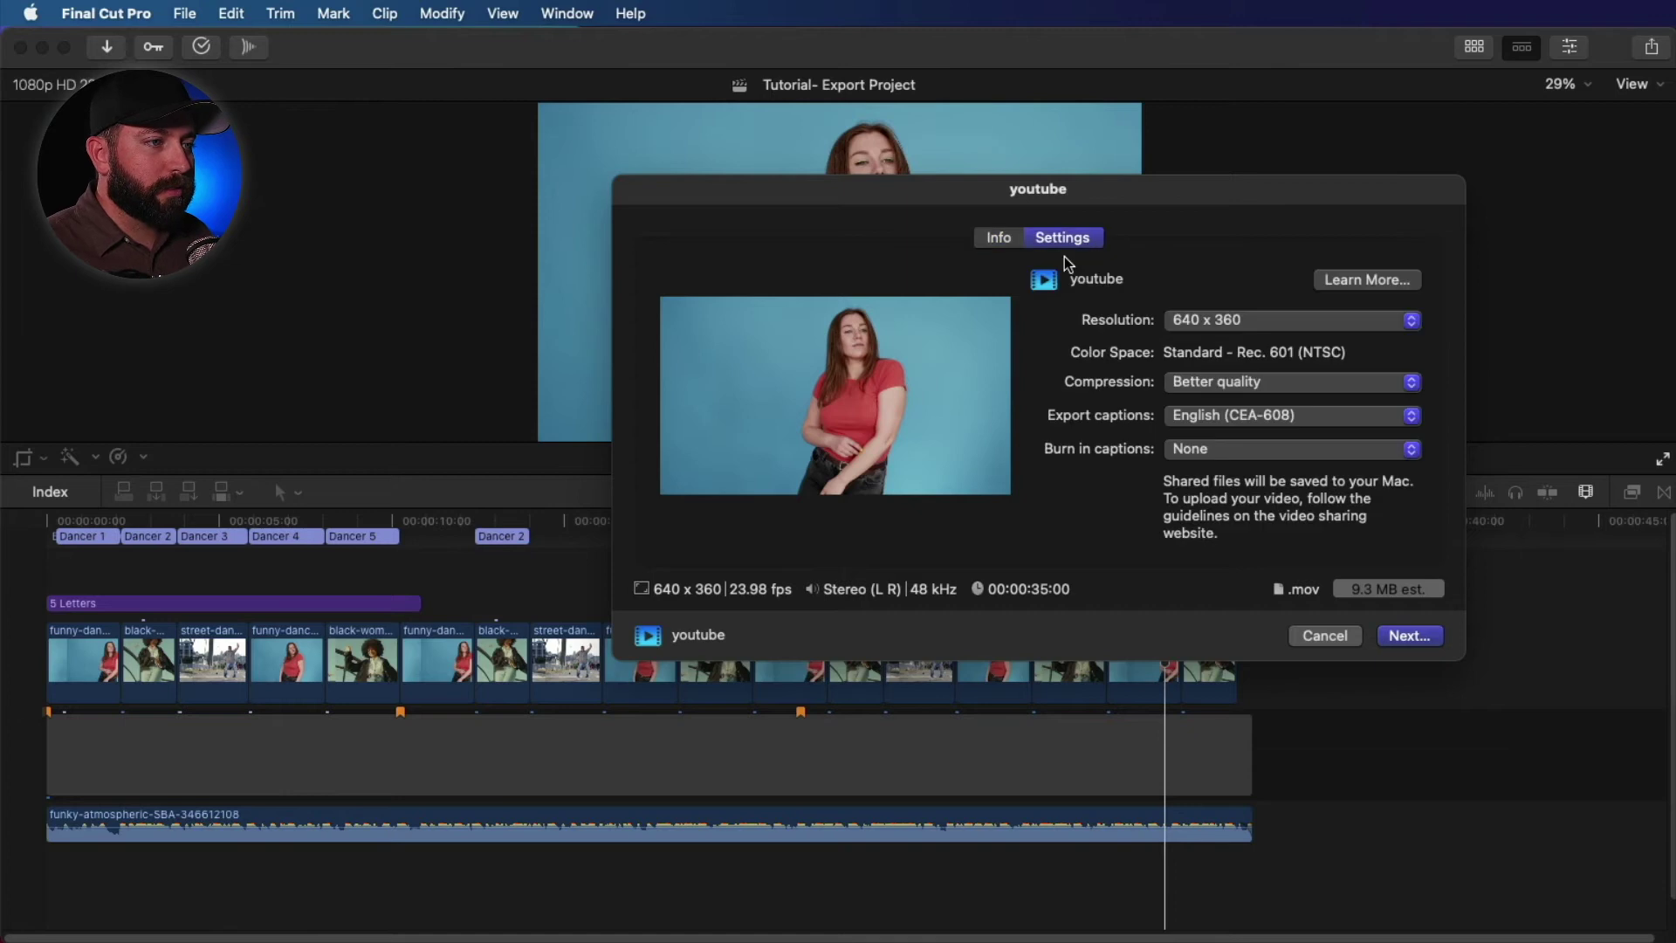
{"action": "left_click", "coordinate": [1205, 320]}
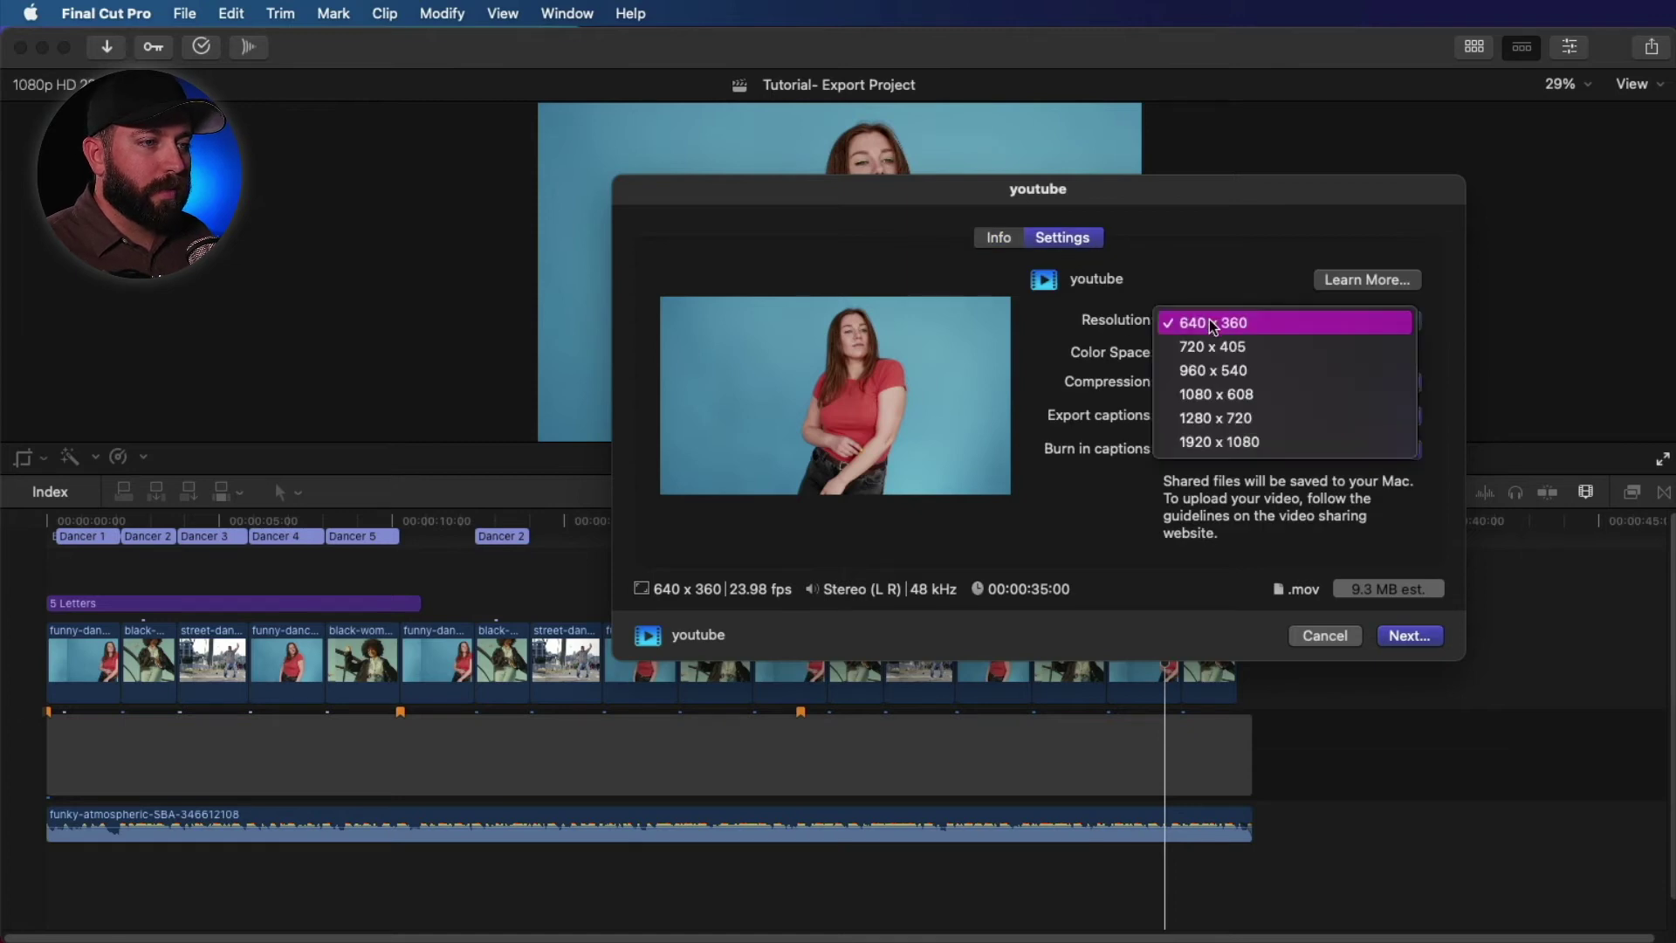
{"action": "left_click", "coordinate": [1140, 303]}
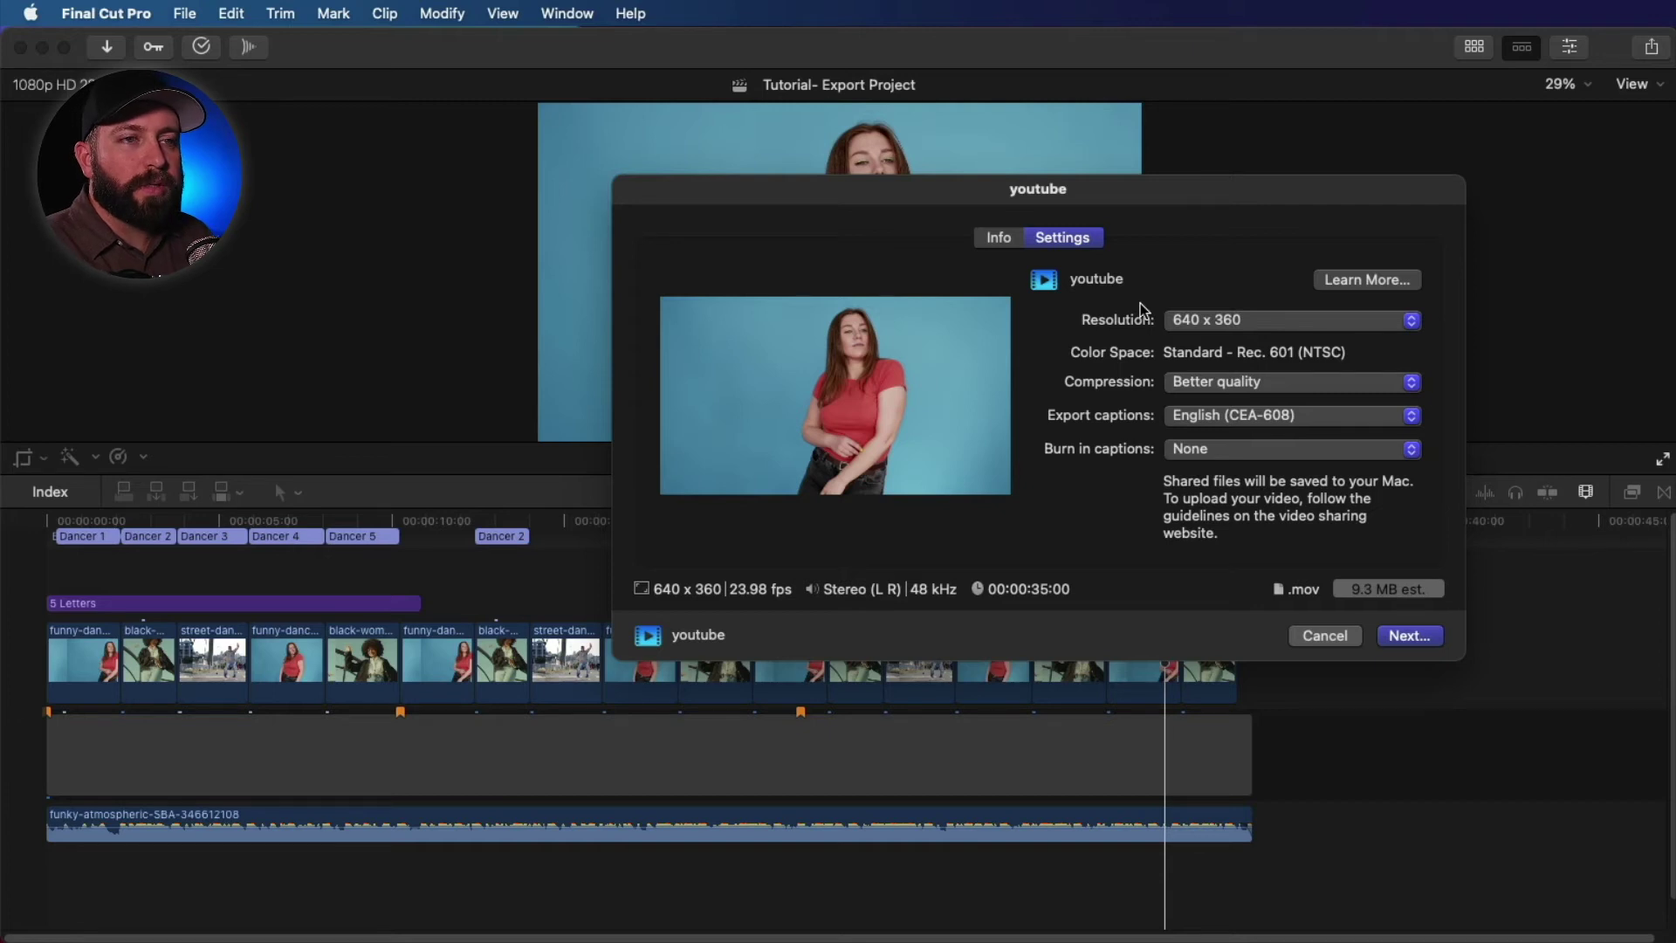
{"action": "left_click", "coordinate": [1191, 323]}
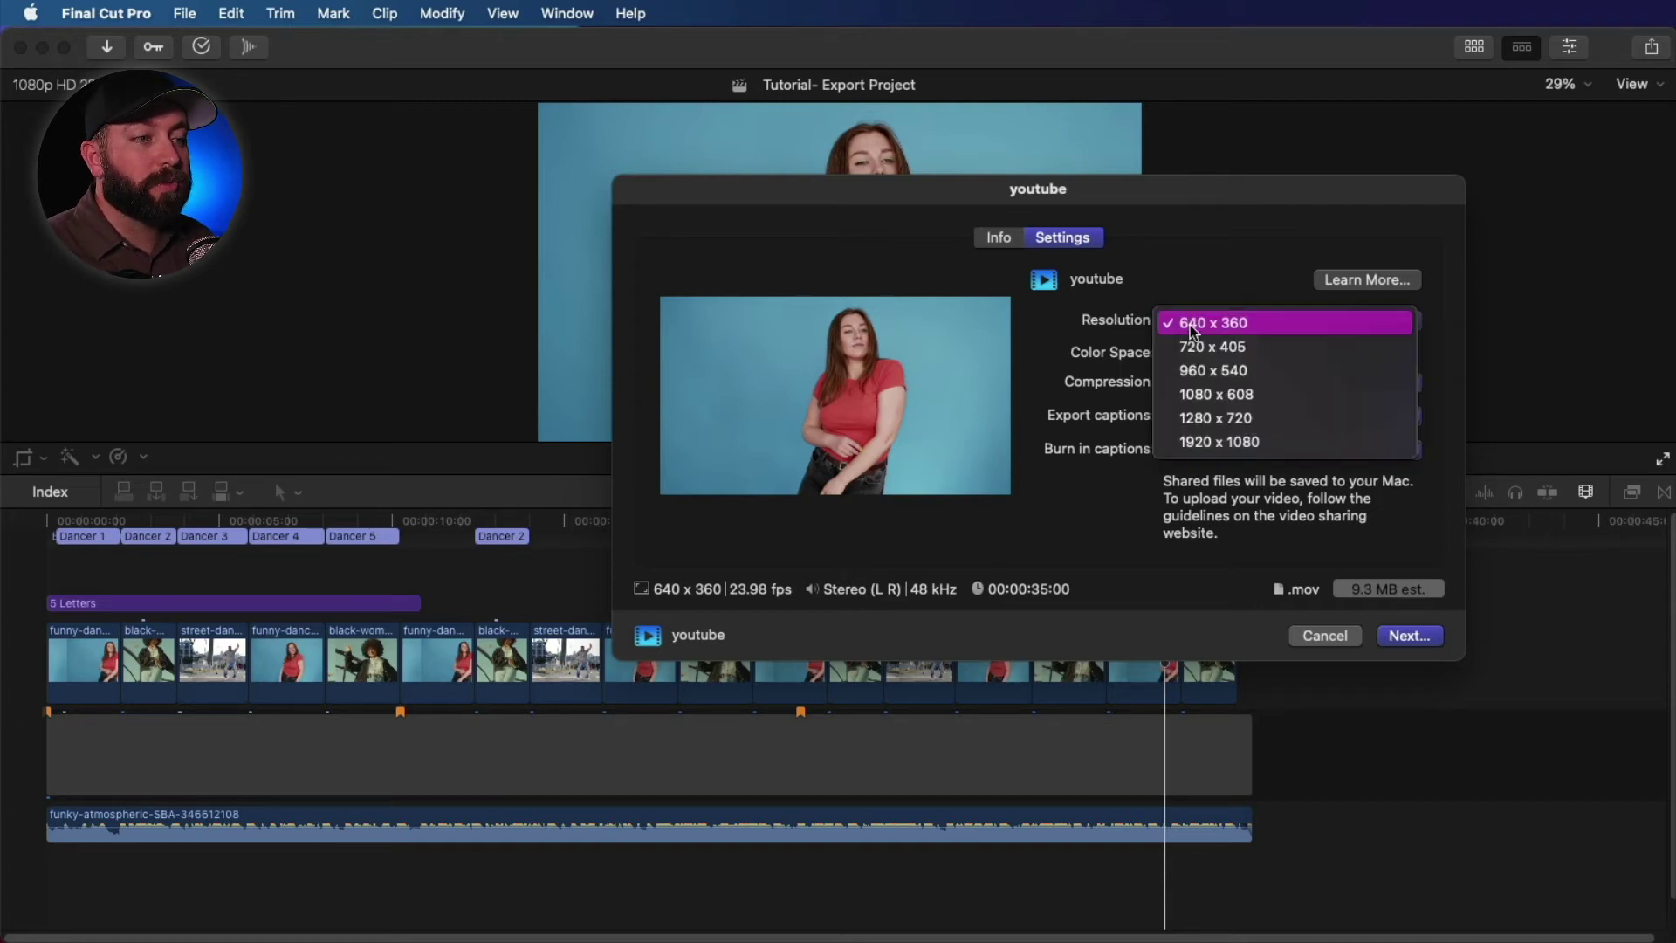
{"action": "left_click", "coordinate": [1211, 440]}
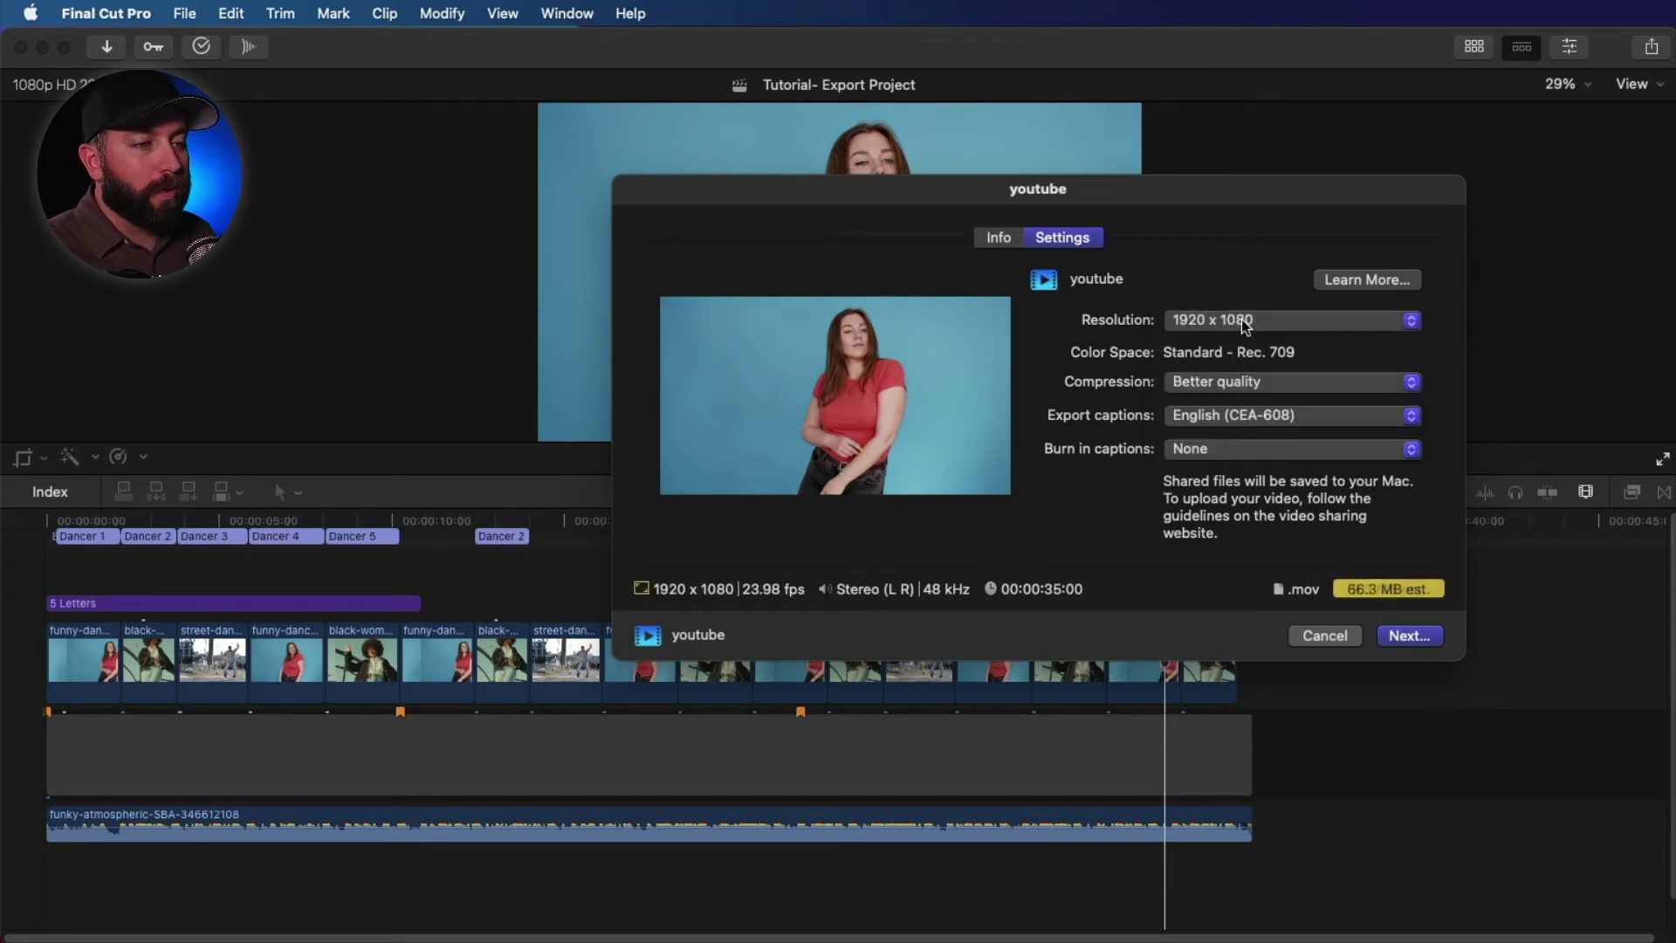
Keep Better quality and English (CEA-608) captions with burn-in set to None, then proceed.
{"action": "left_click", "coordinate": [1200, 384]}
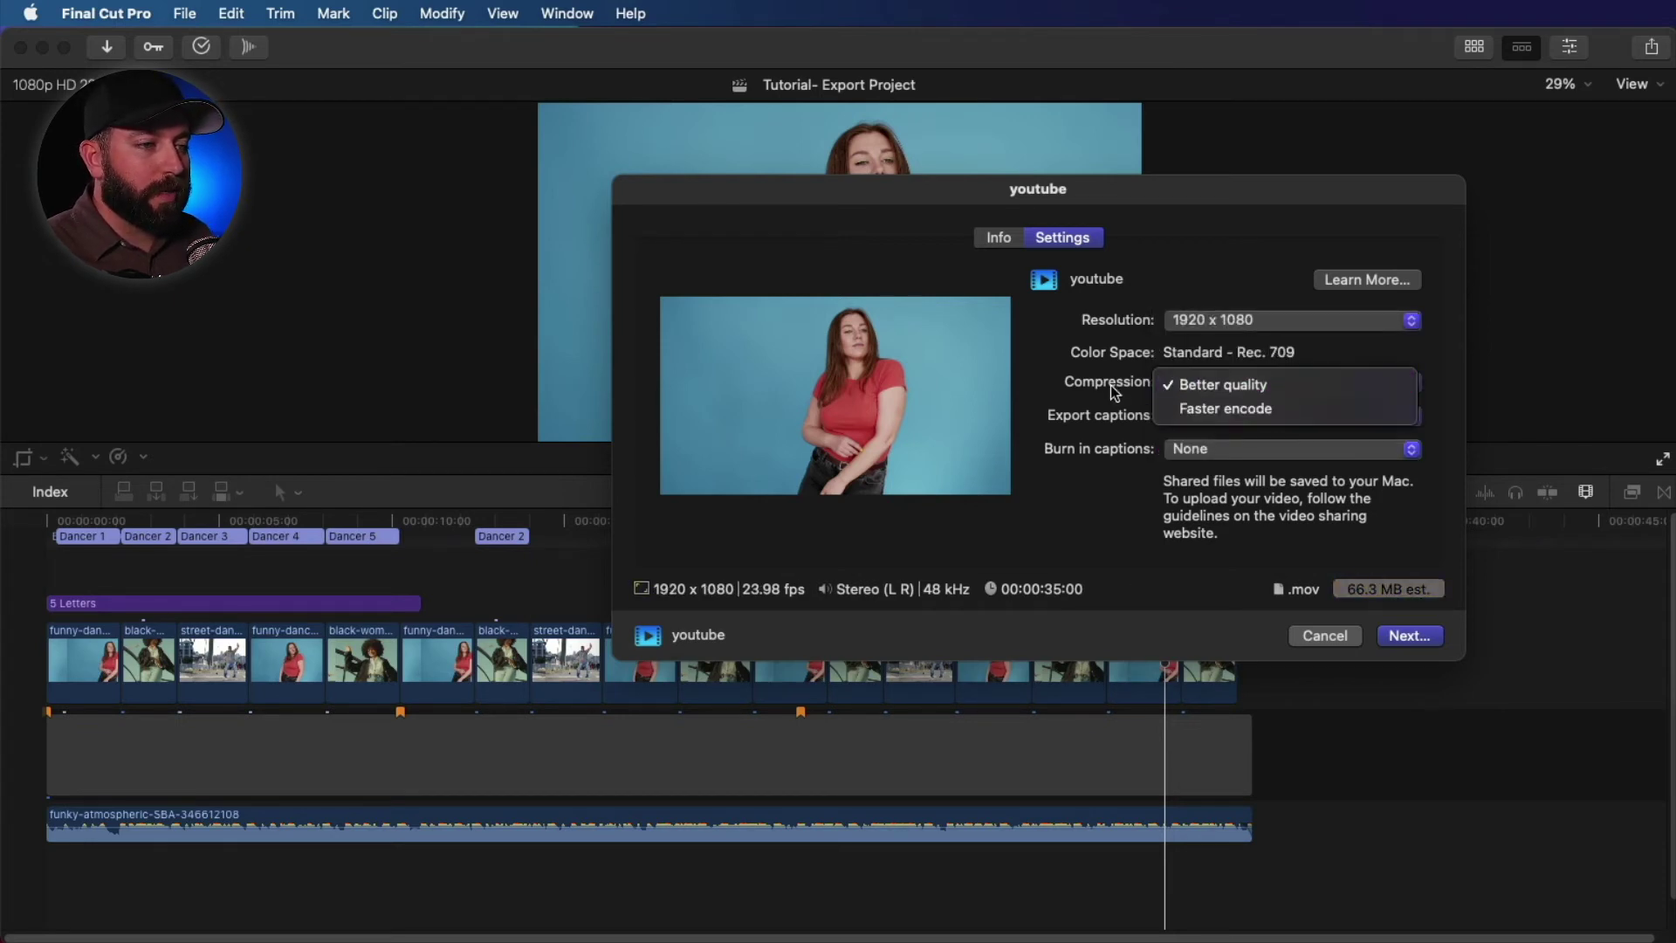
{"action": "left_click", "coordinate": [1268, 387]}
{"action": "left_click", "coordinate": [1242, 388]}
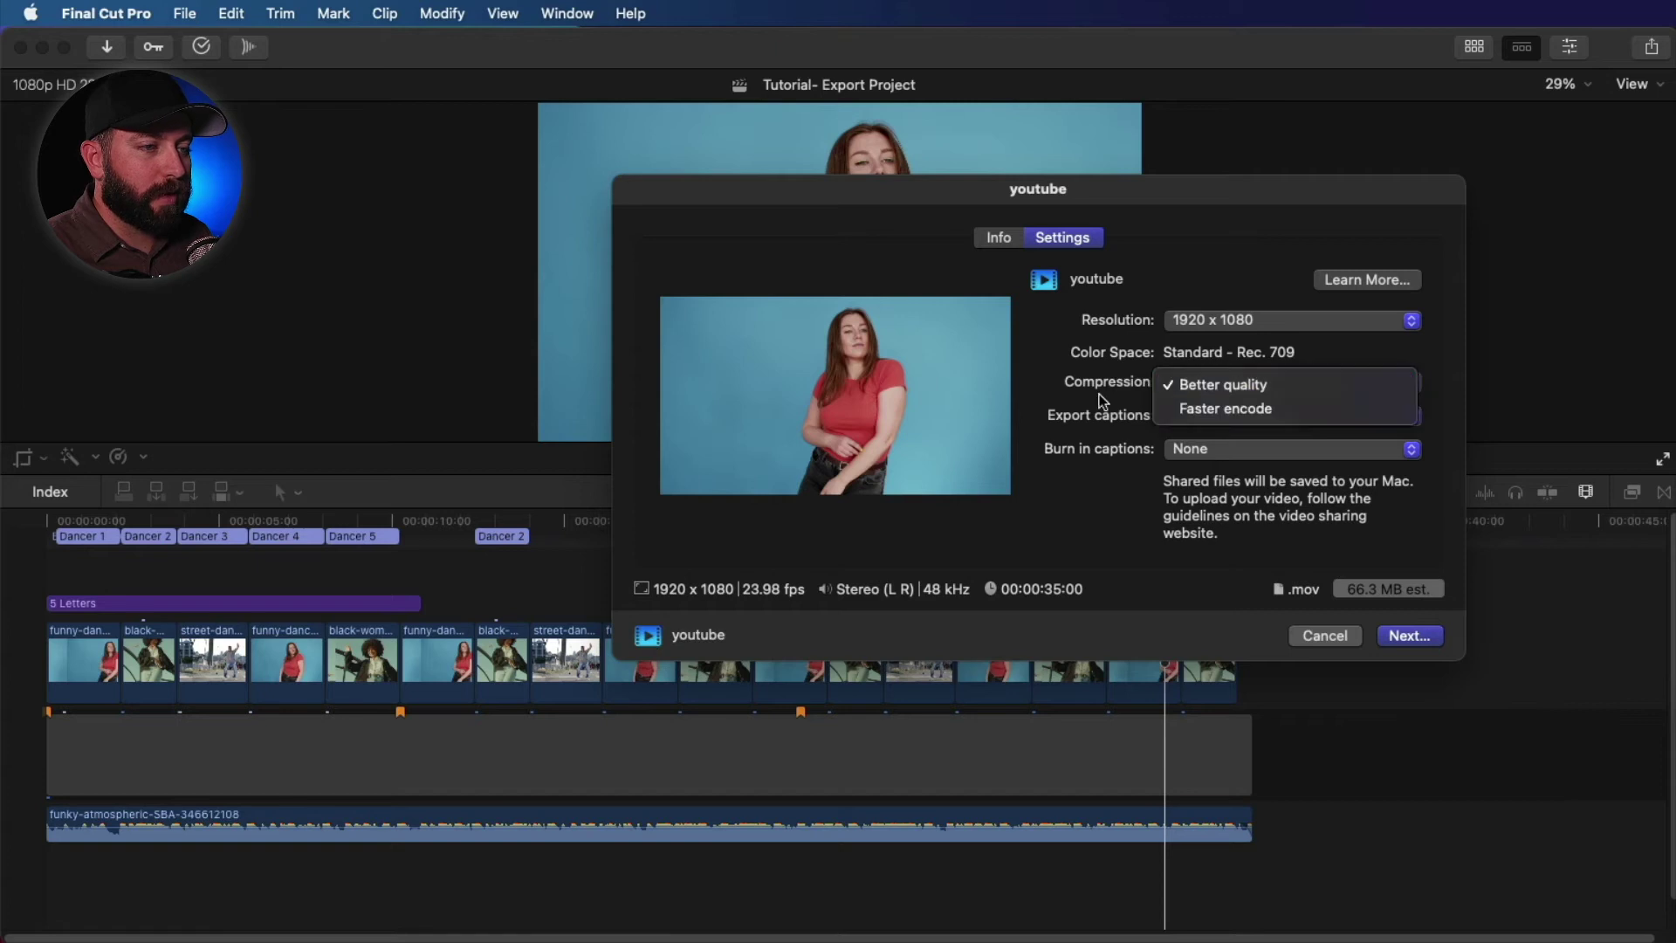
{"action": "left_click", "coordinate": [1099, 394]}
{"action": "left_click", "coordinate": [1241, 416]}
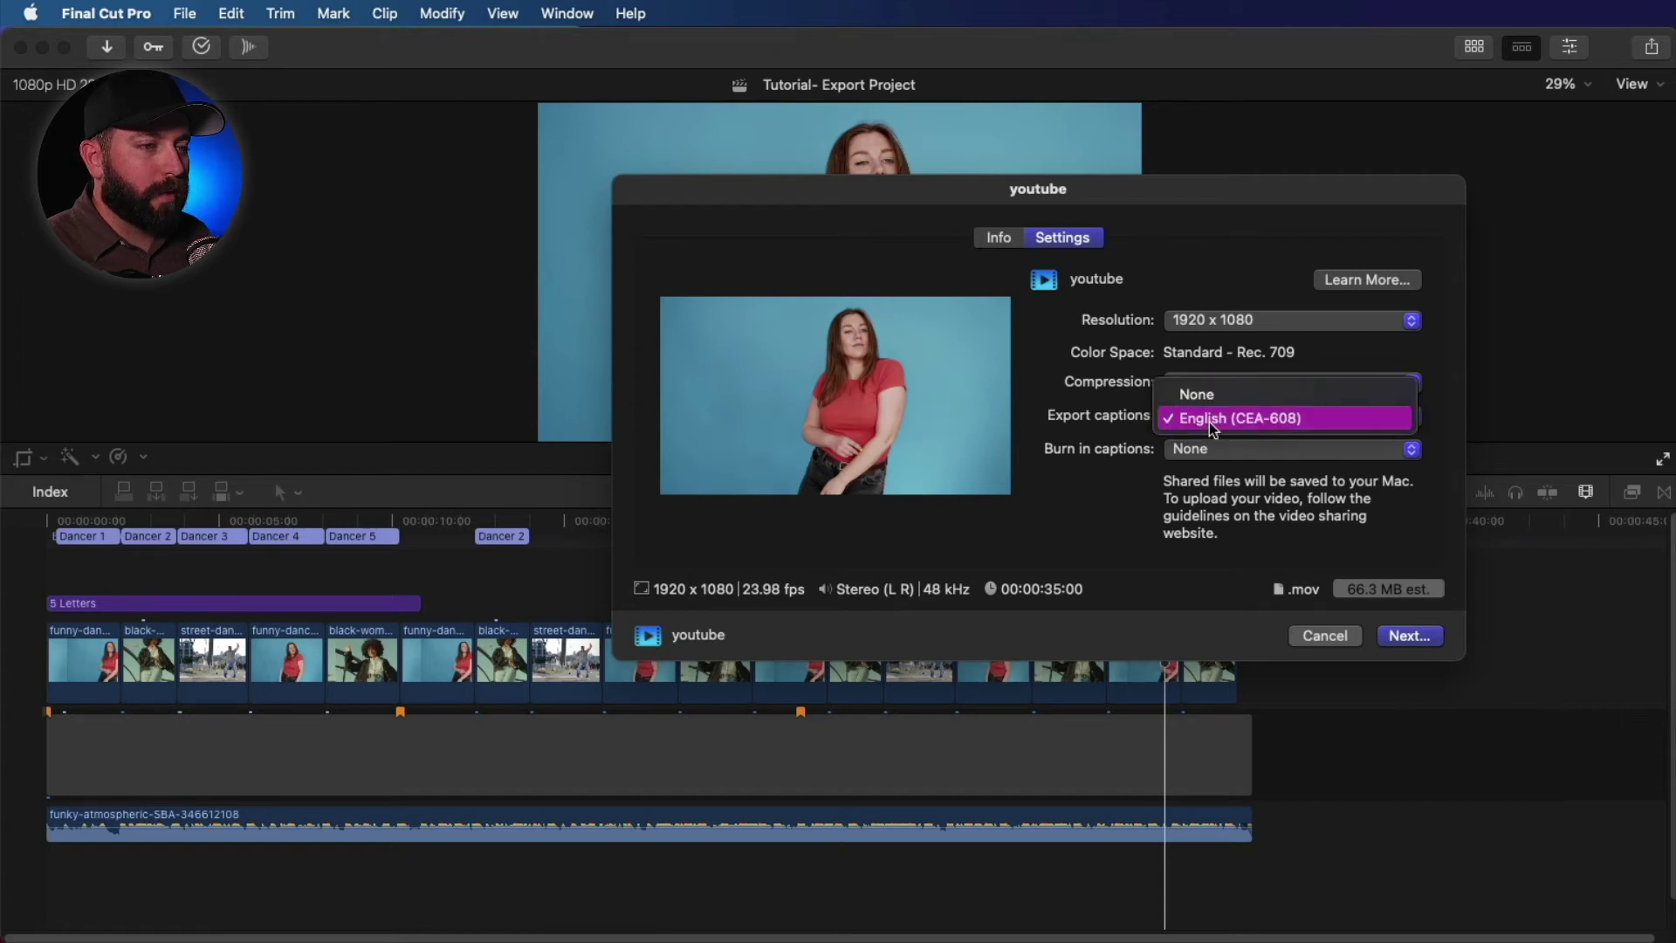
{"action": "left_click", "coordinate": [1208, 419]}
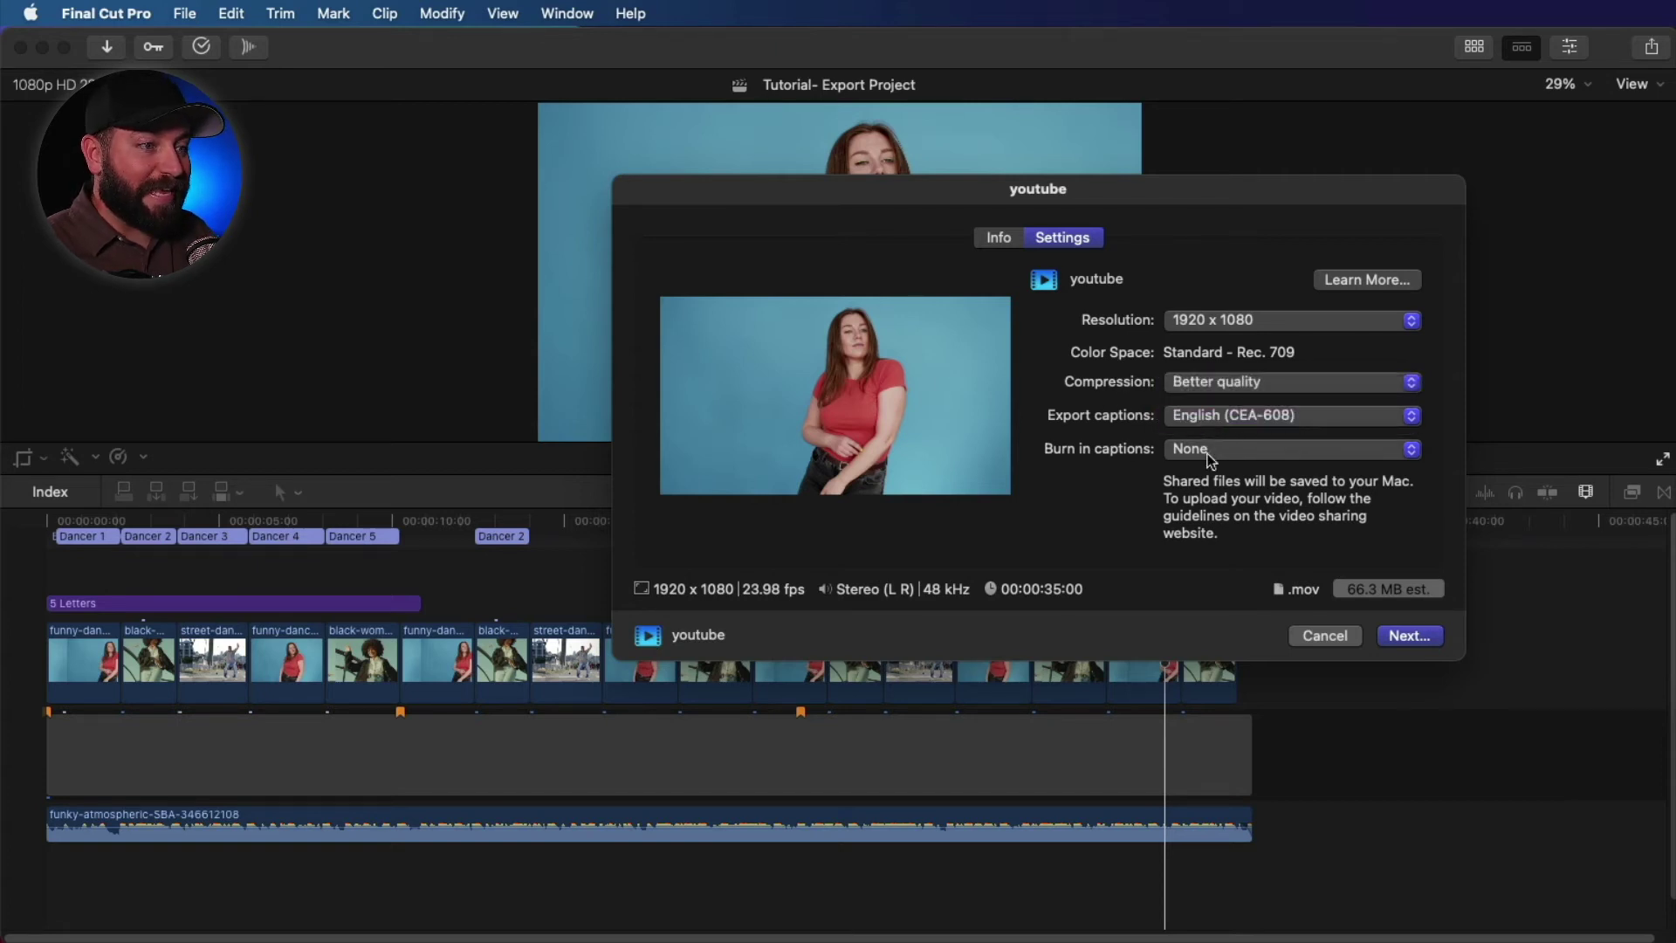
{"action": "left_click", "coordinate": [1208, 448]}
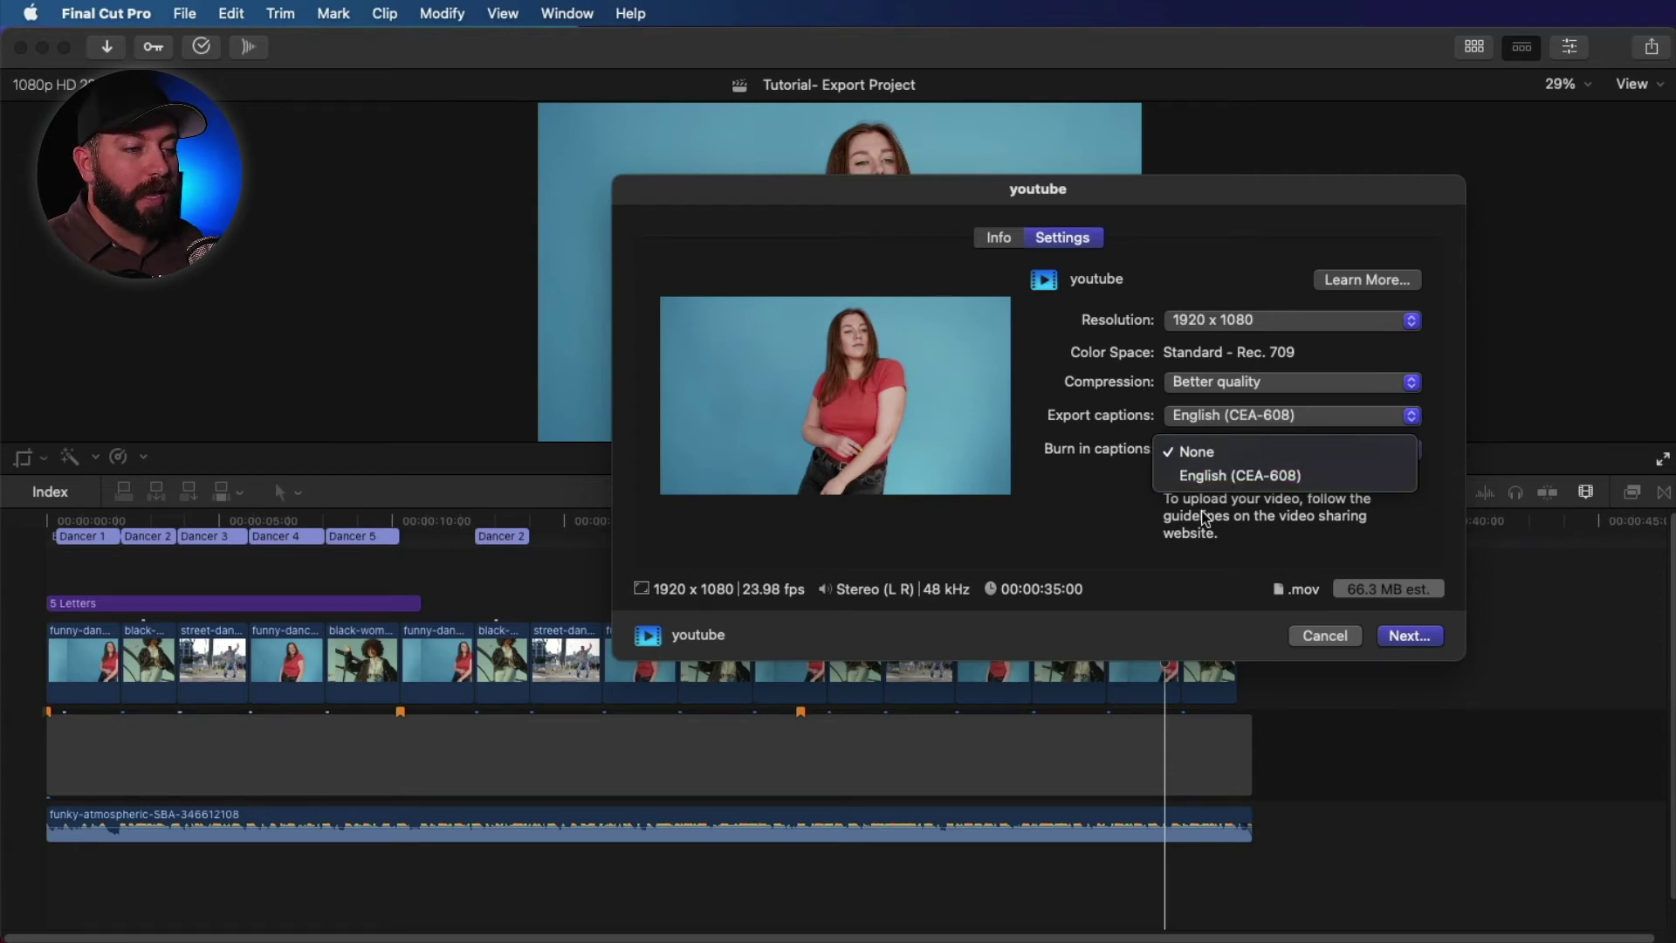
{"action": "left_click", "coordinate": [1173, 511]}
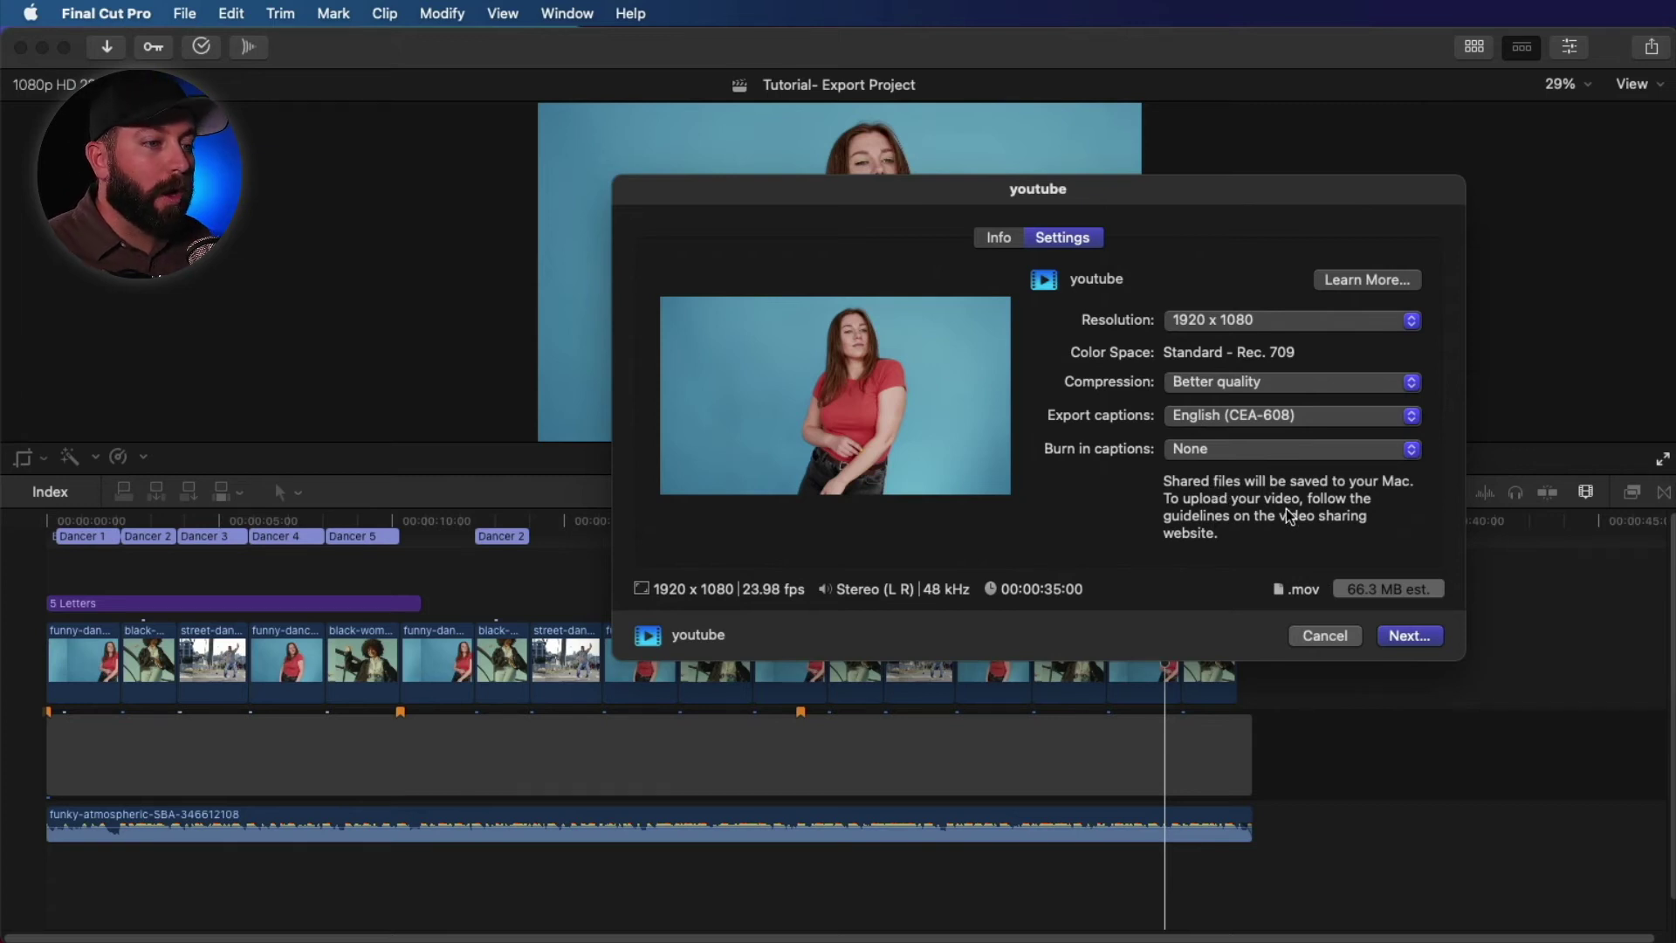
{"action": "left_click", "coordinate": [1404, 636]}
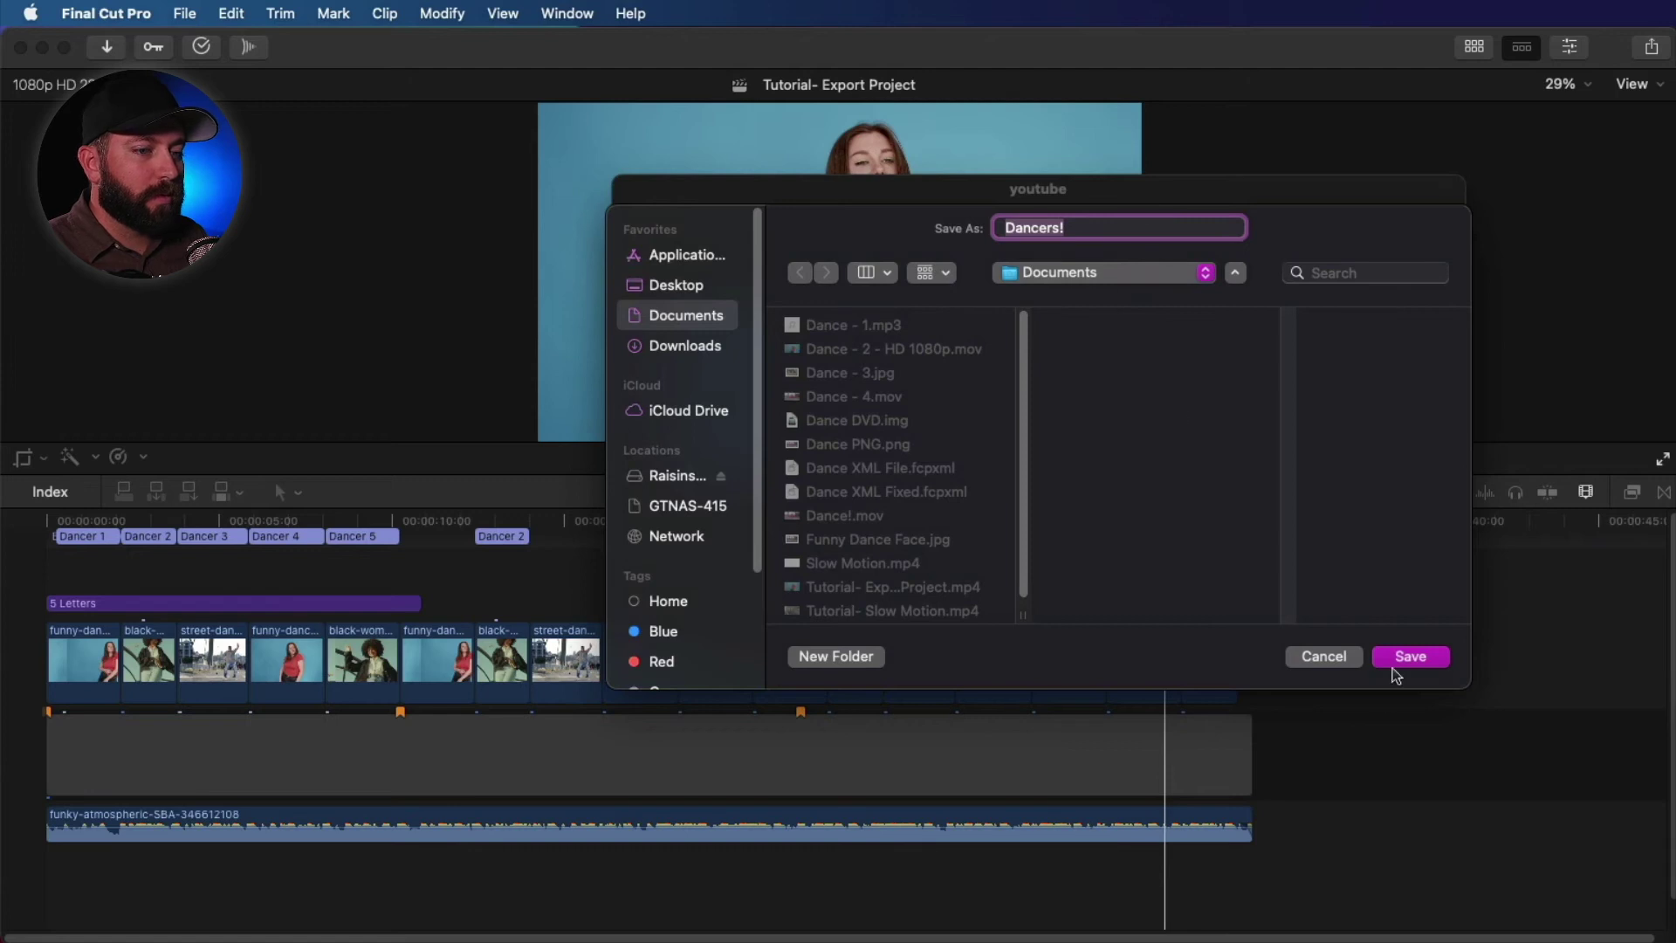
Save the export as Dancers! in Documents and check its progress in Background Tasks.
{"action": "left_click", "coordinate": [1397, 654]}
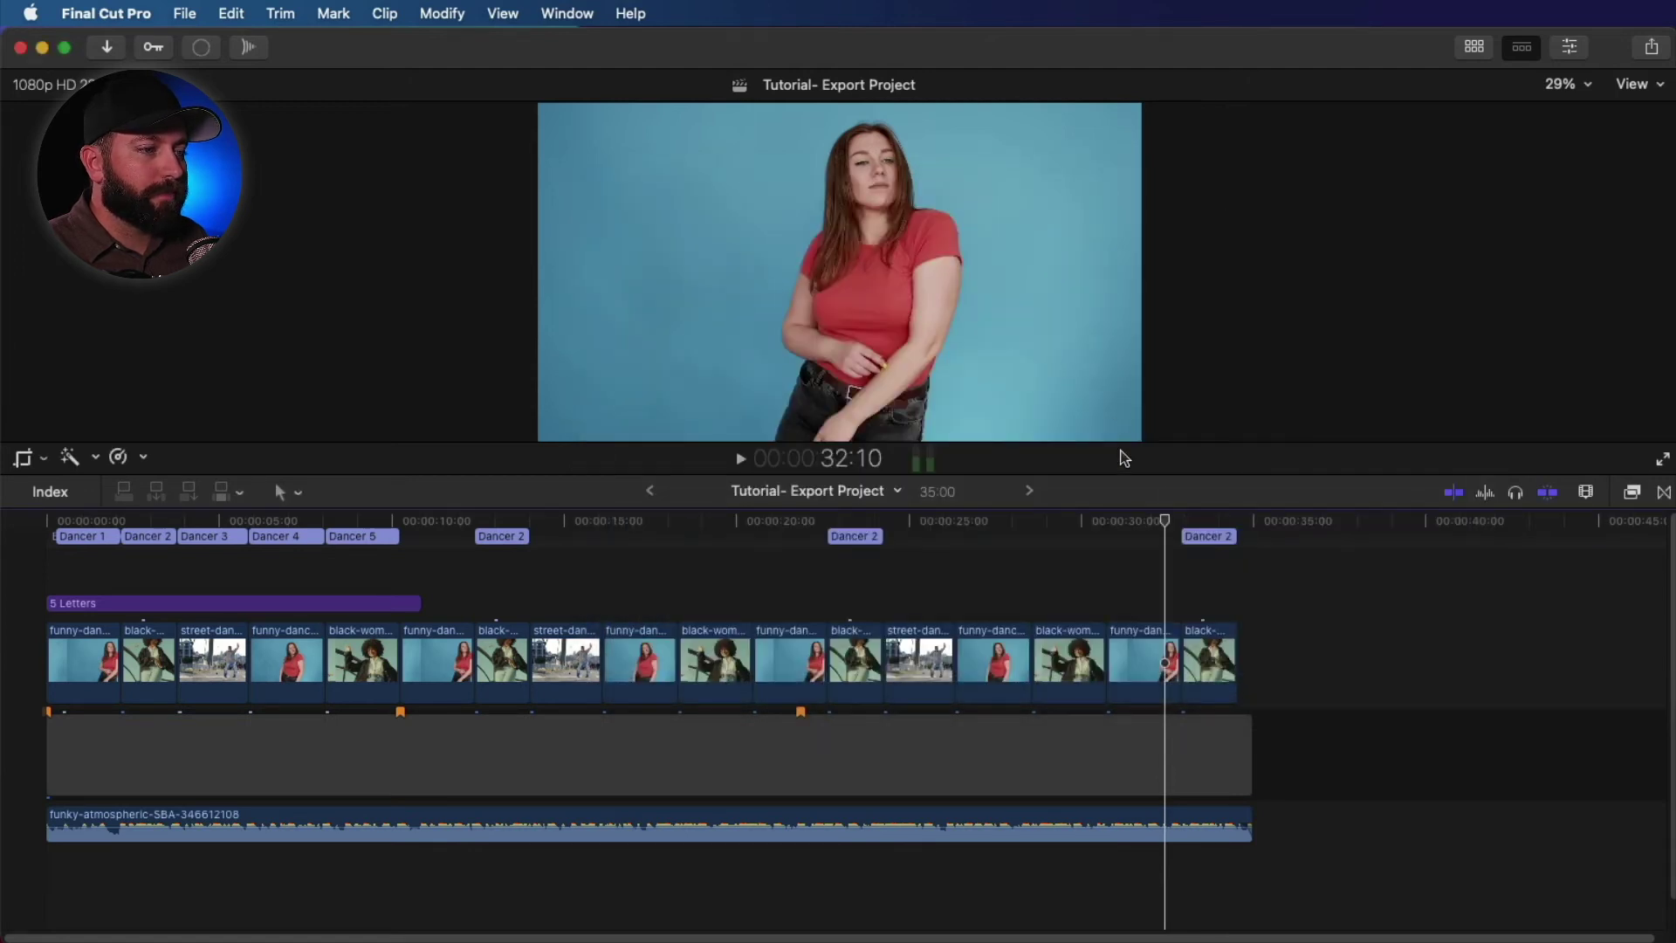
{"action": "key", "text": "super+9"}
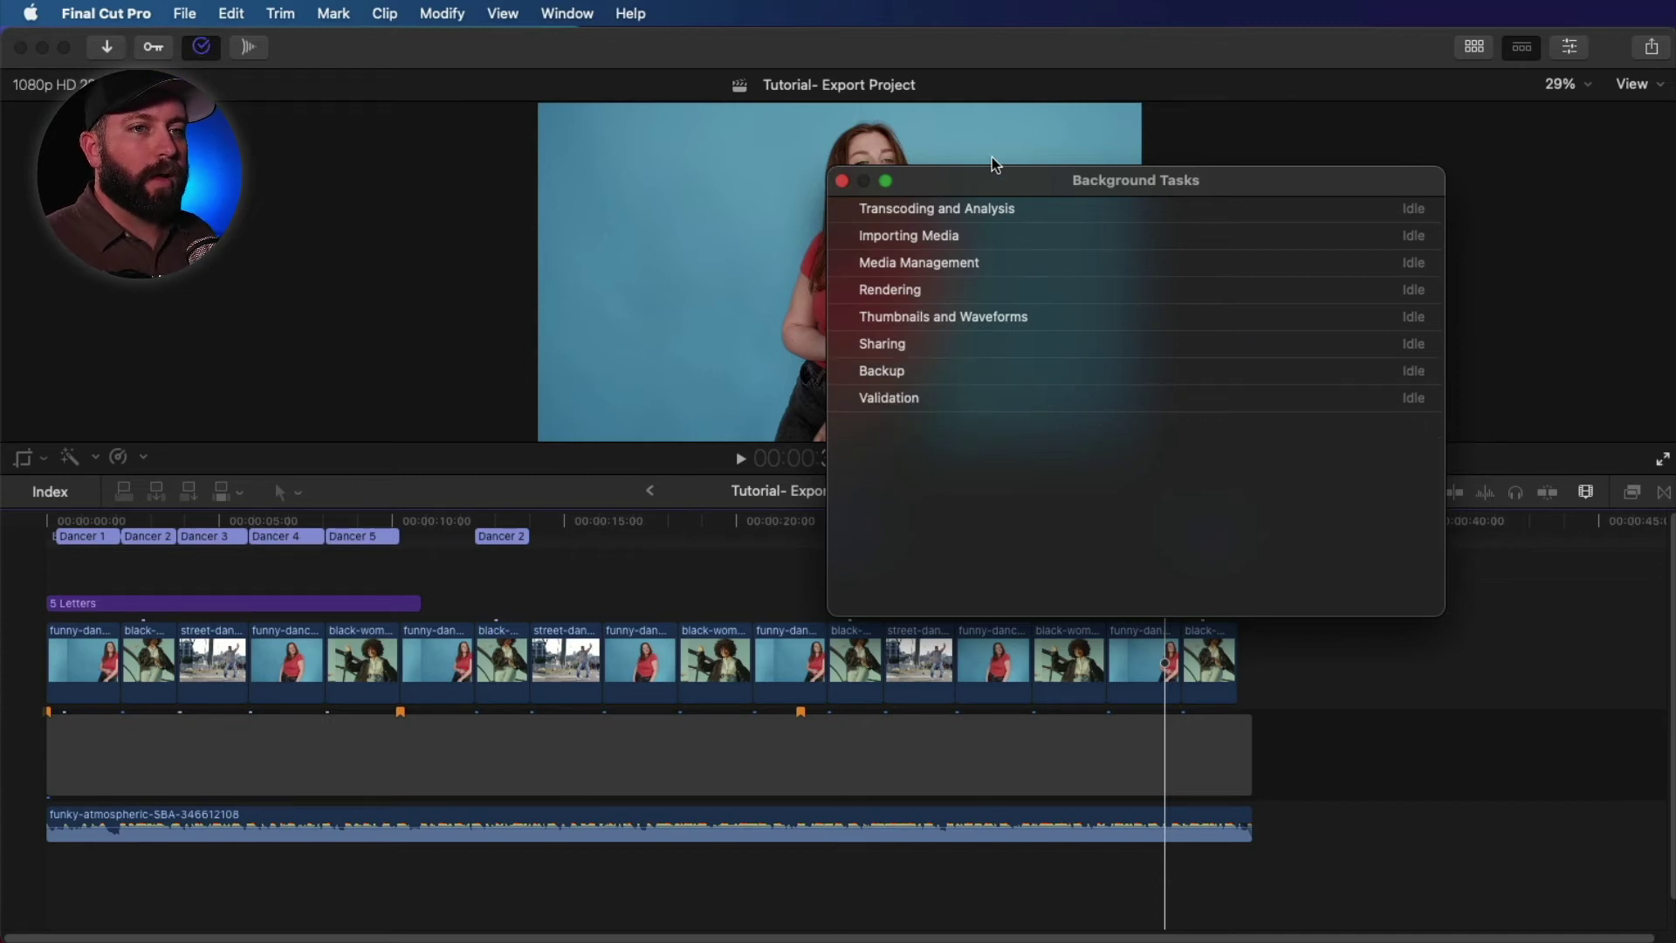
{"action": "left_click", "coordinate": [842, 182]}
{"action": "key", "text": "super+Tab"}
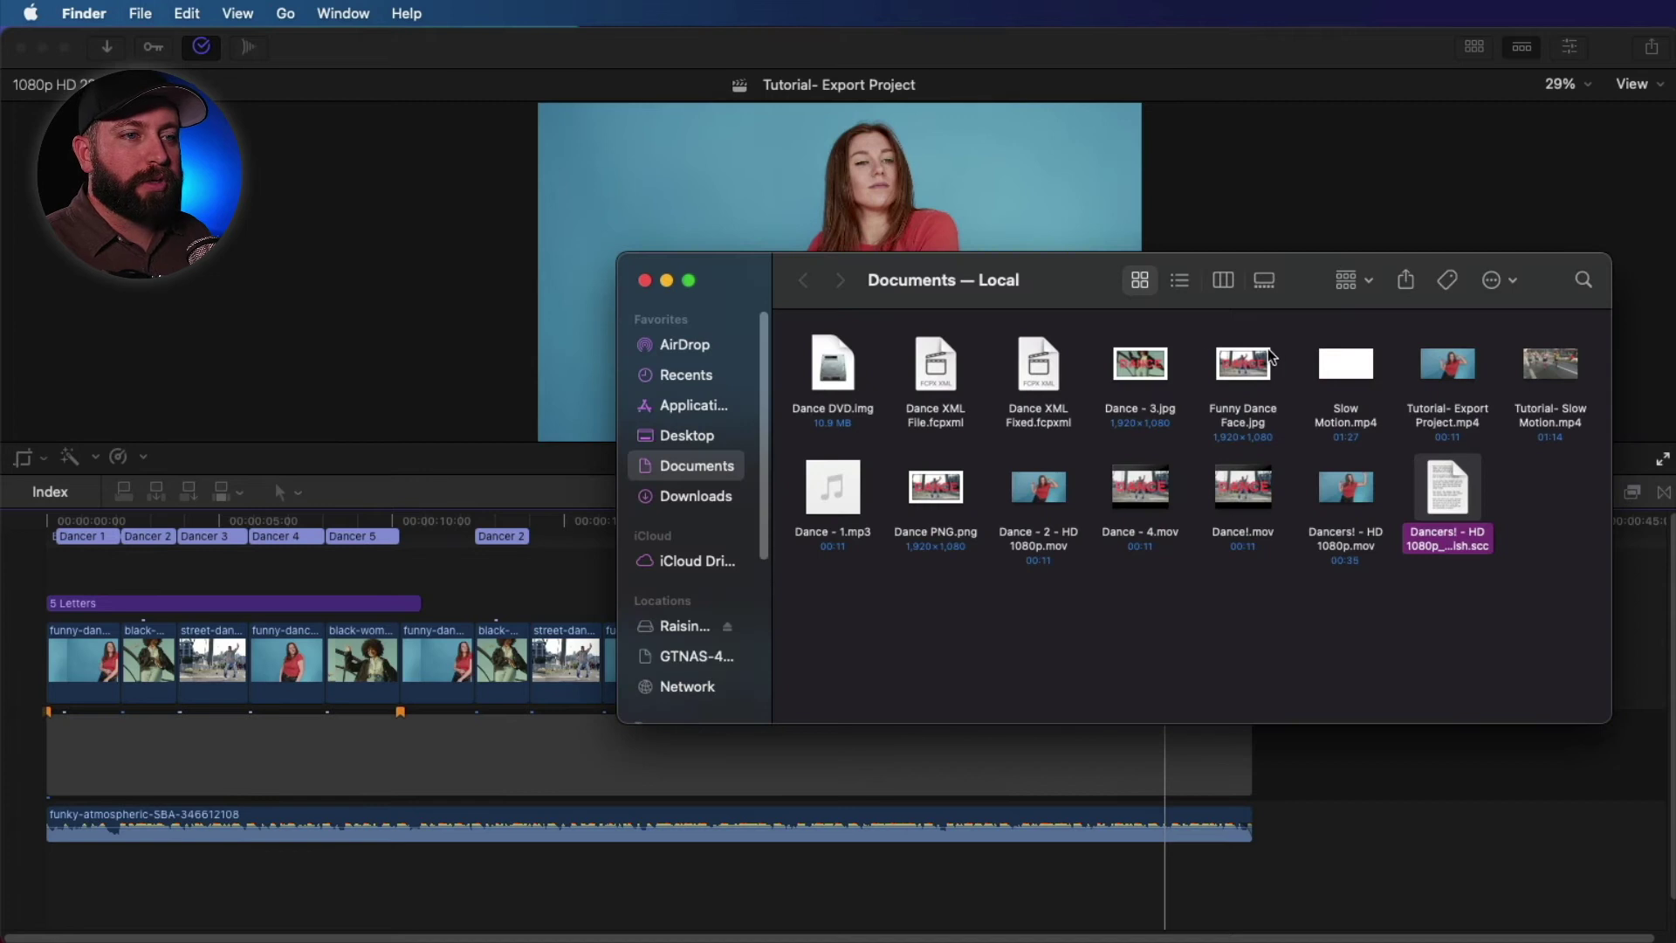
Select the Dancers! - HD 1080p.mov and its .scc caption file in Documents.
{"action": "left_click_drag", "start_coordinate": [1526, 484], "coordinate": [1353, 523]}
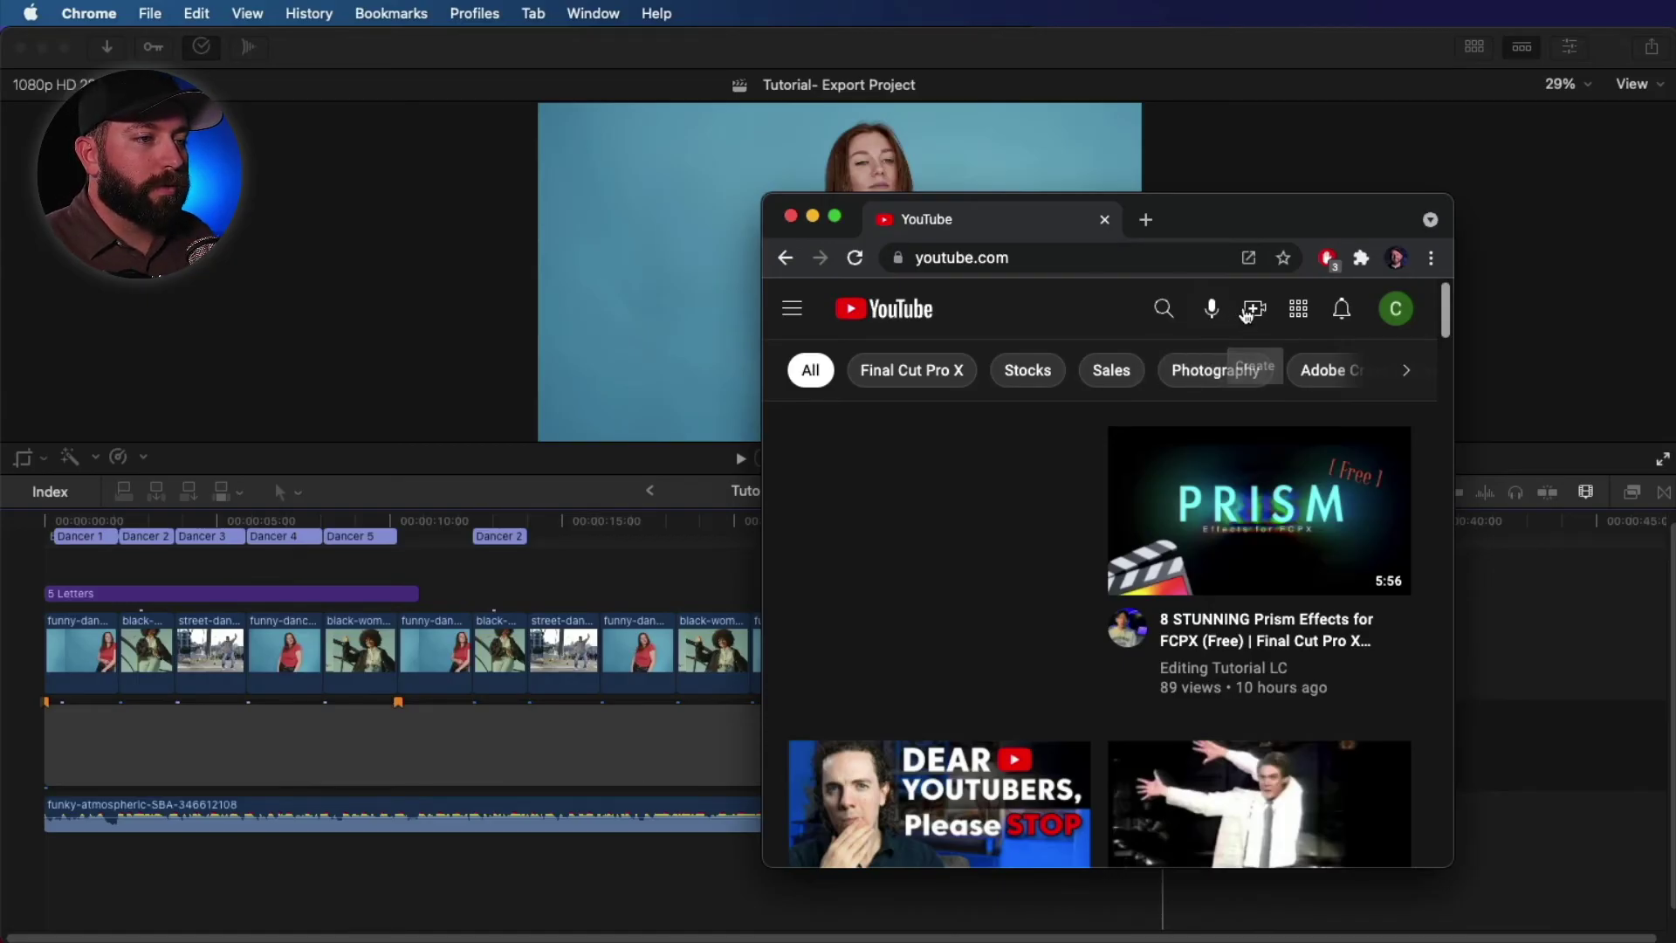
Start a video upload and drop Dancers! - HD 1080p.mov from Finder onto the upload area.
{"action": "left_click", "coordinate": [1255, 308]}
{"action": "left_click", "coordinate": [1287, 363]}
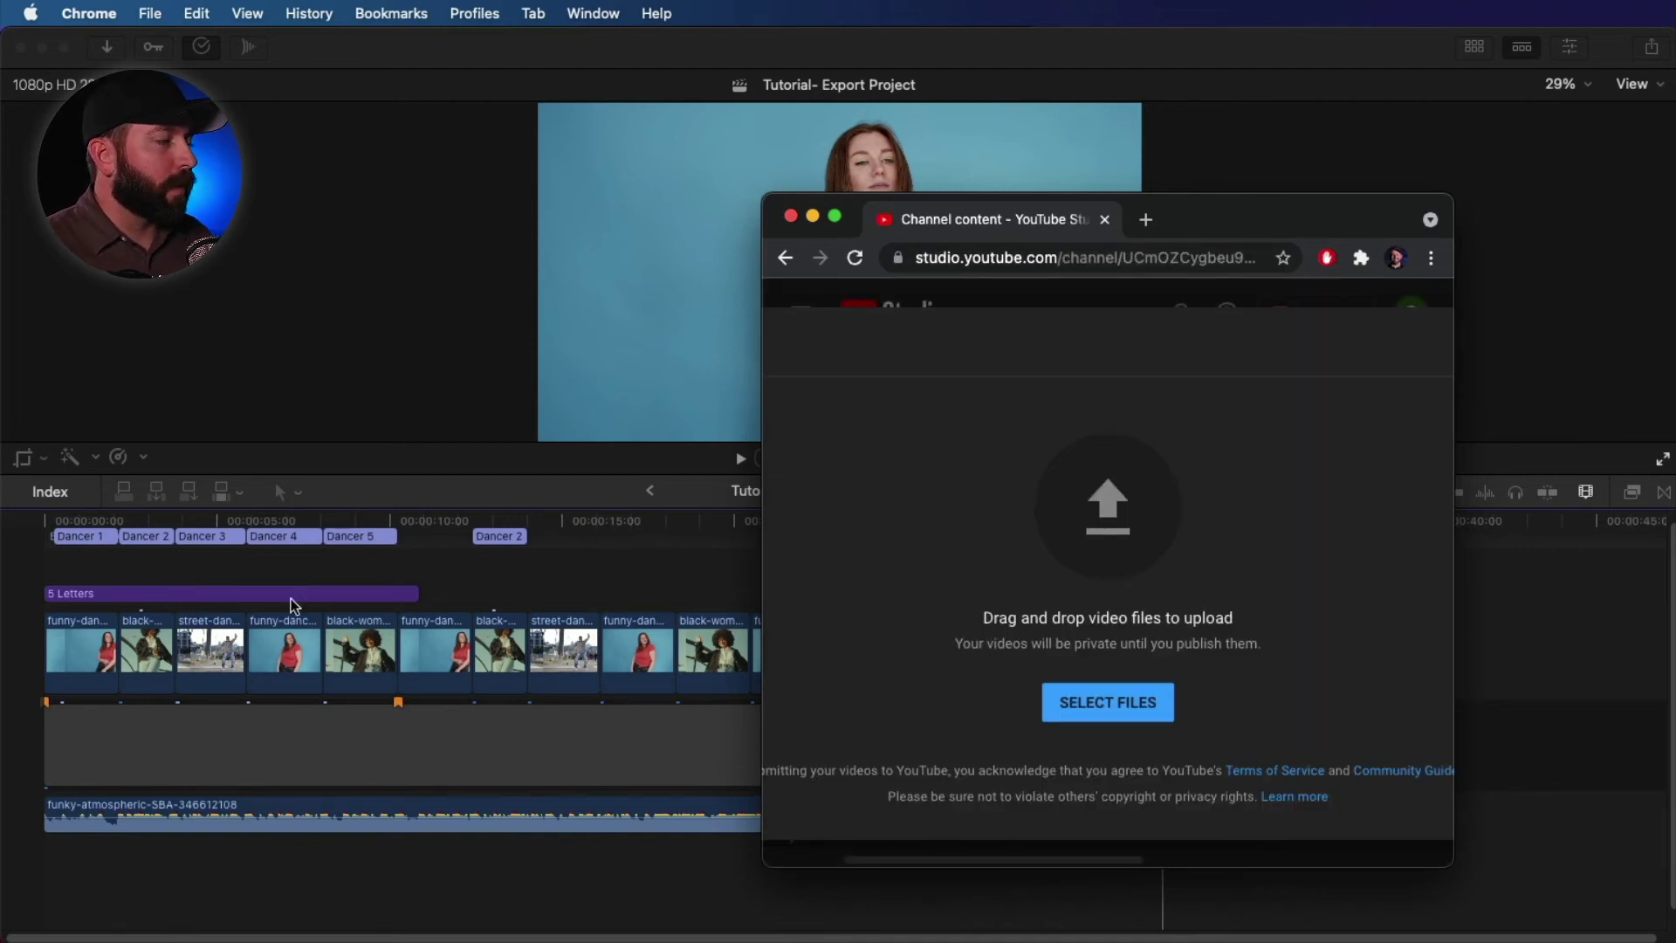
{"action": "key", "text": "super+Tab"}
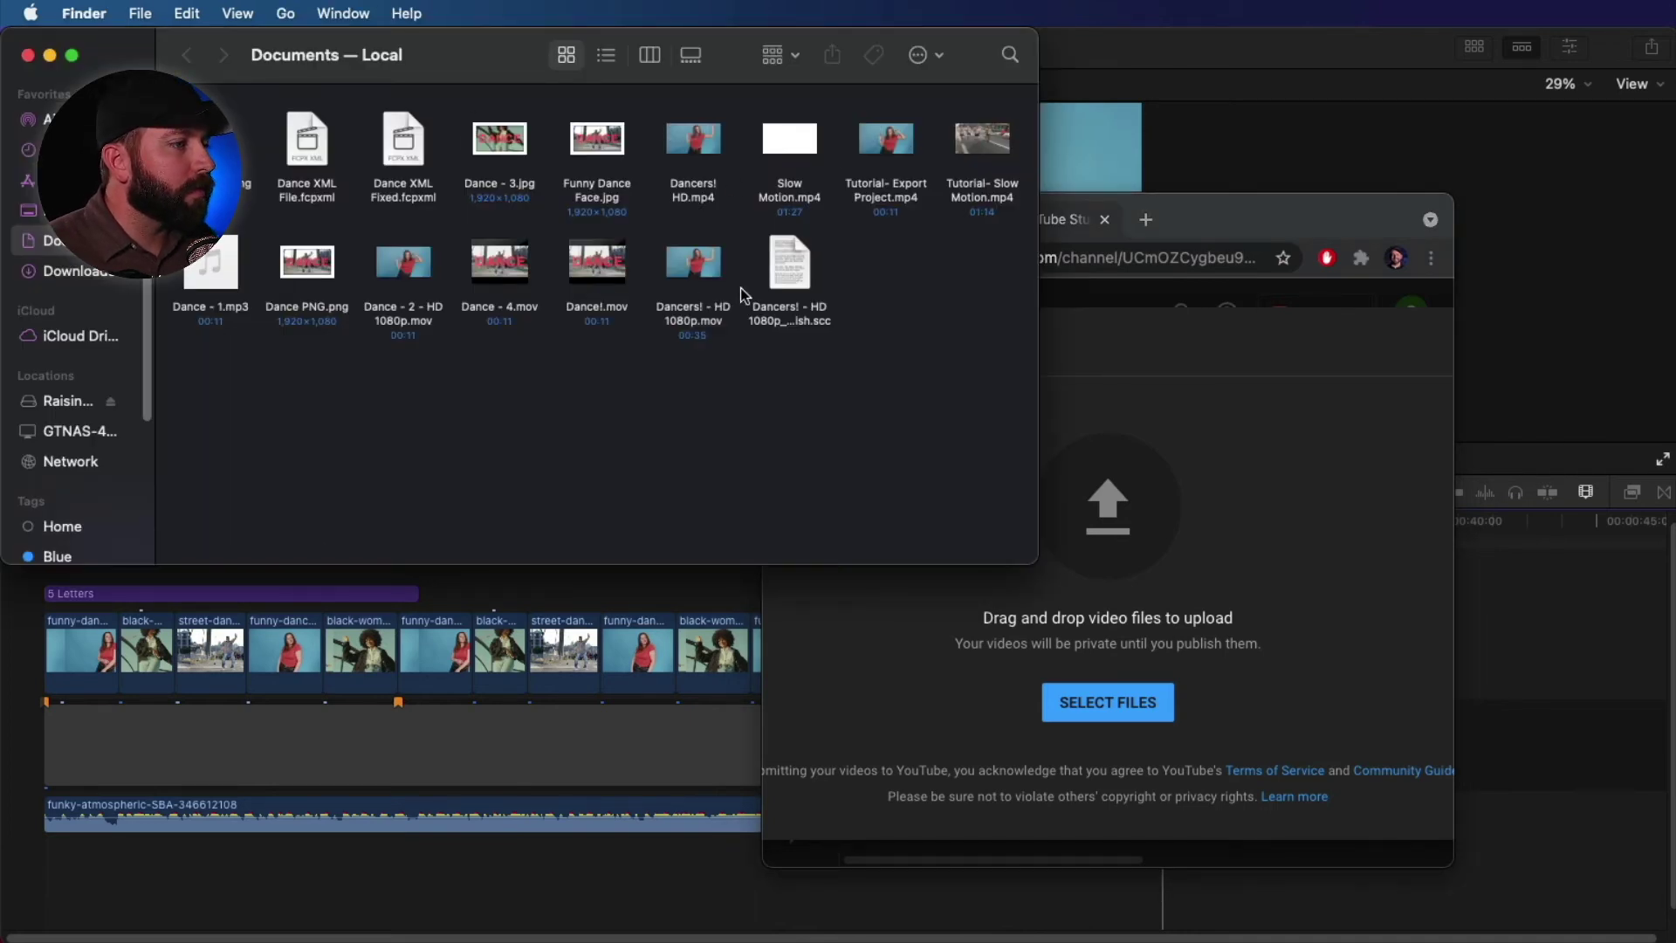
{"action": "left_click_drag", "start_coordinate": [690, 264], "coordinate": [1109, 521]}
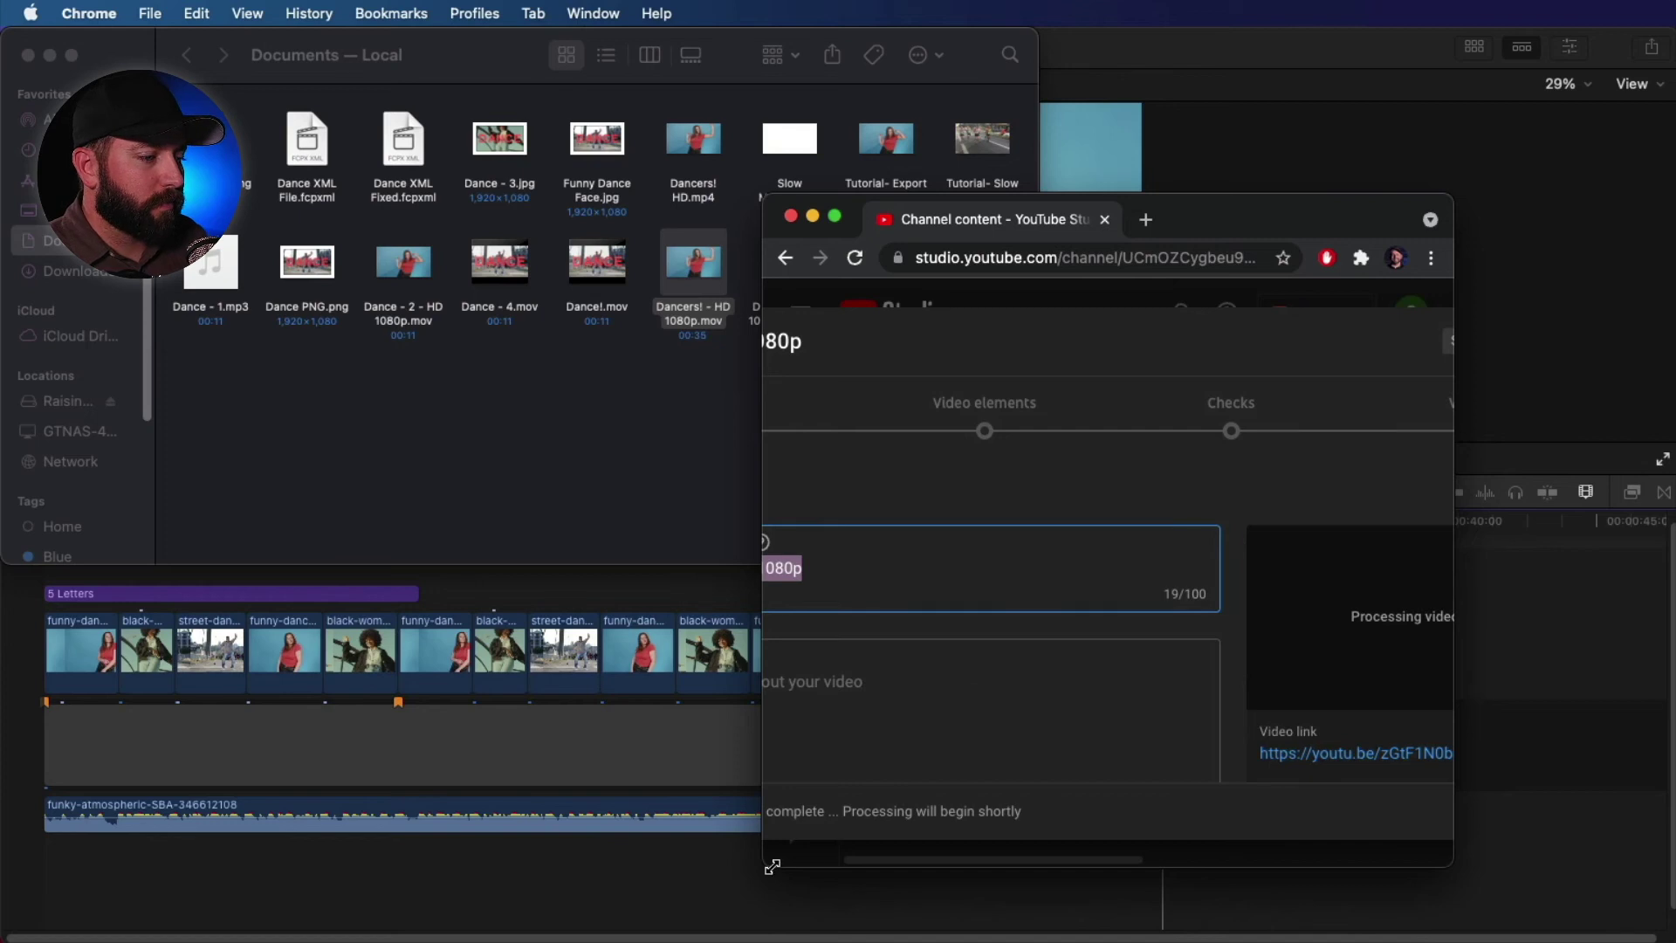
{"action": "left_click_drag", "start_coordinate": [766, 867], "coordinate": [332, 899]}
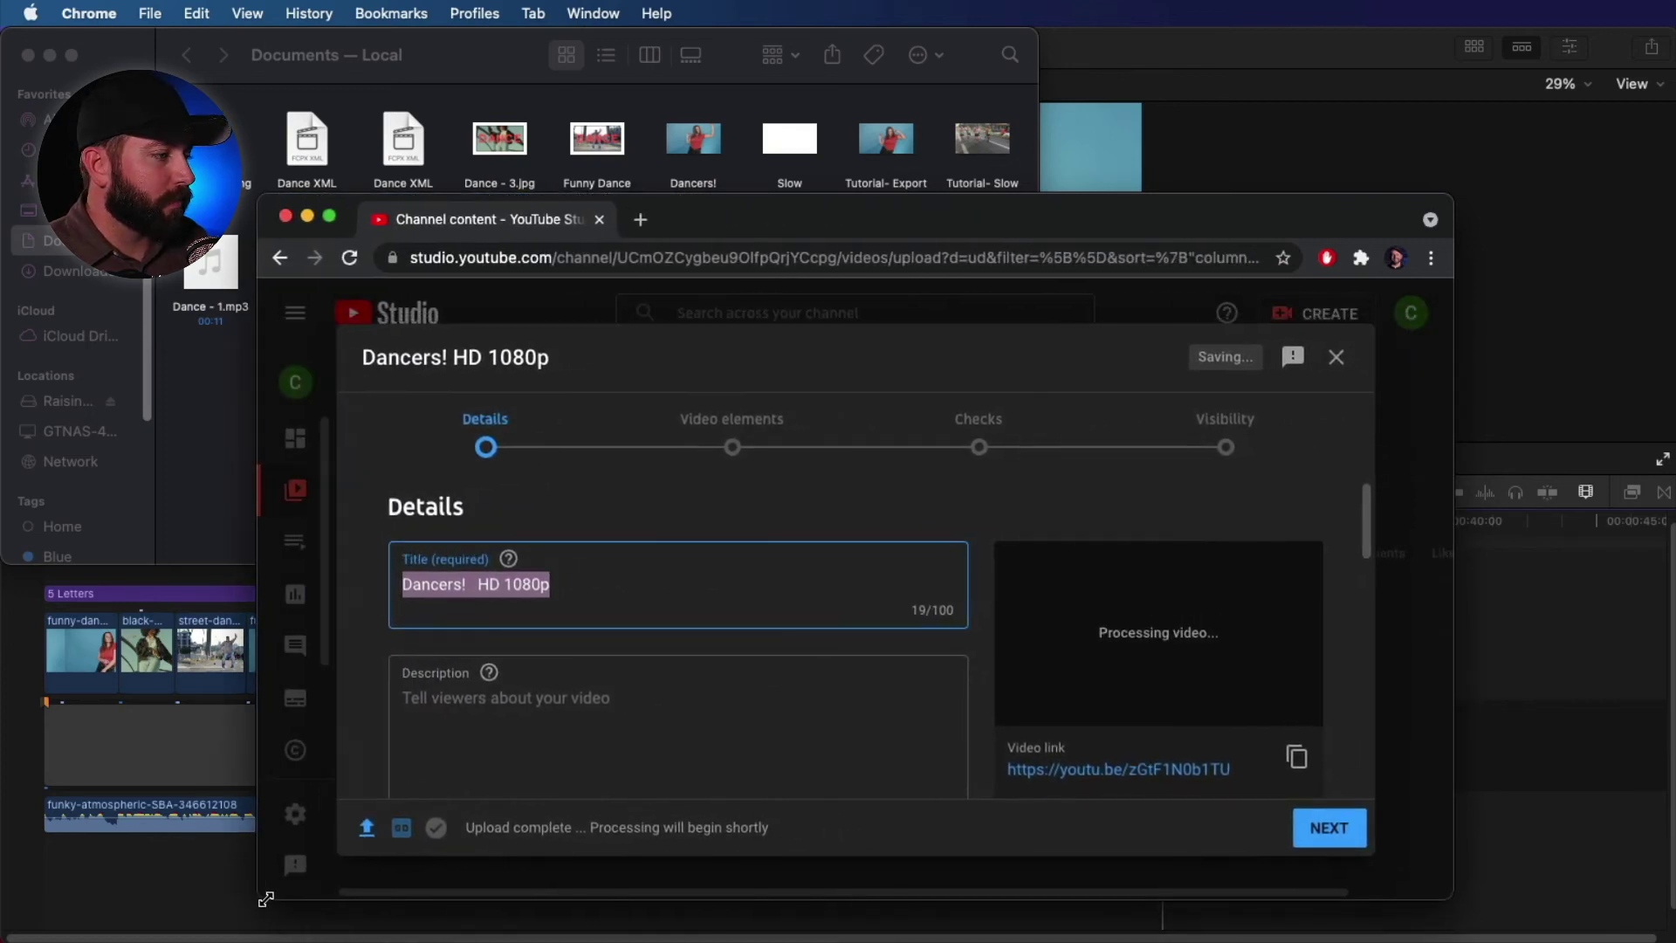
Trim the title to Dancers! and add the description 'This video is a dancer's paradise.'.
{"action": "left_click_drag", "start_coordinate": [1453, 194], "coordinate": [1500, 29]}
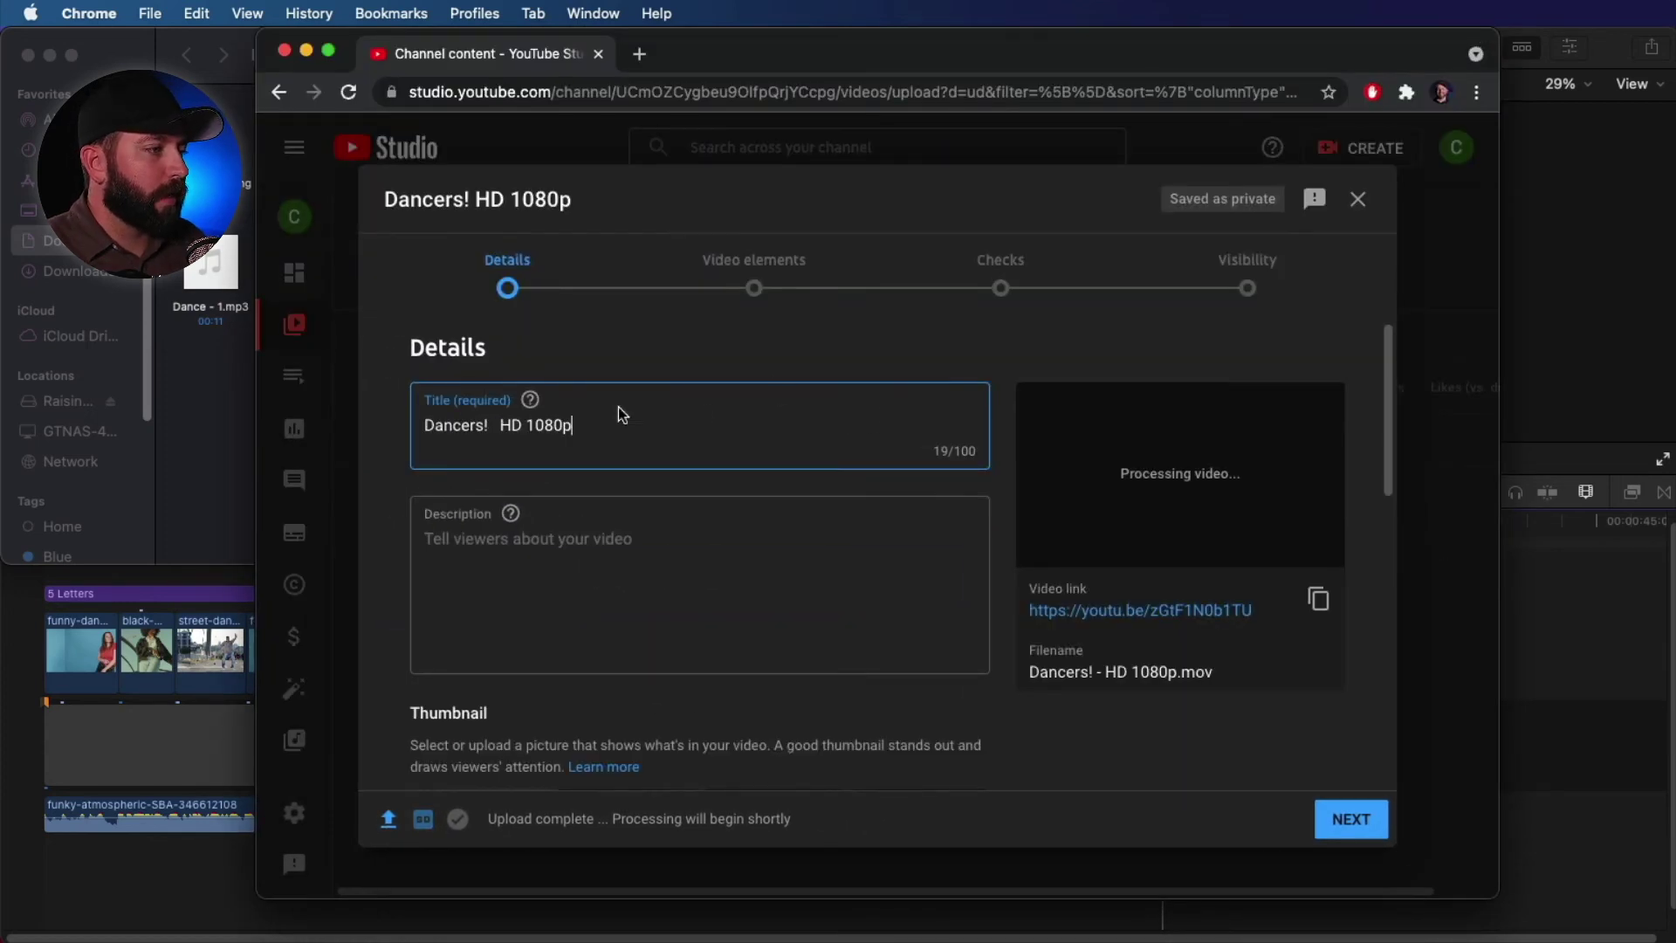
{"action": "left_click_drag", "start_coordinate": [591, 425], "coordinate": [487, 429]}
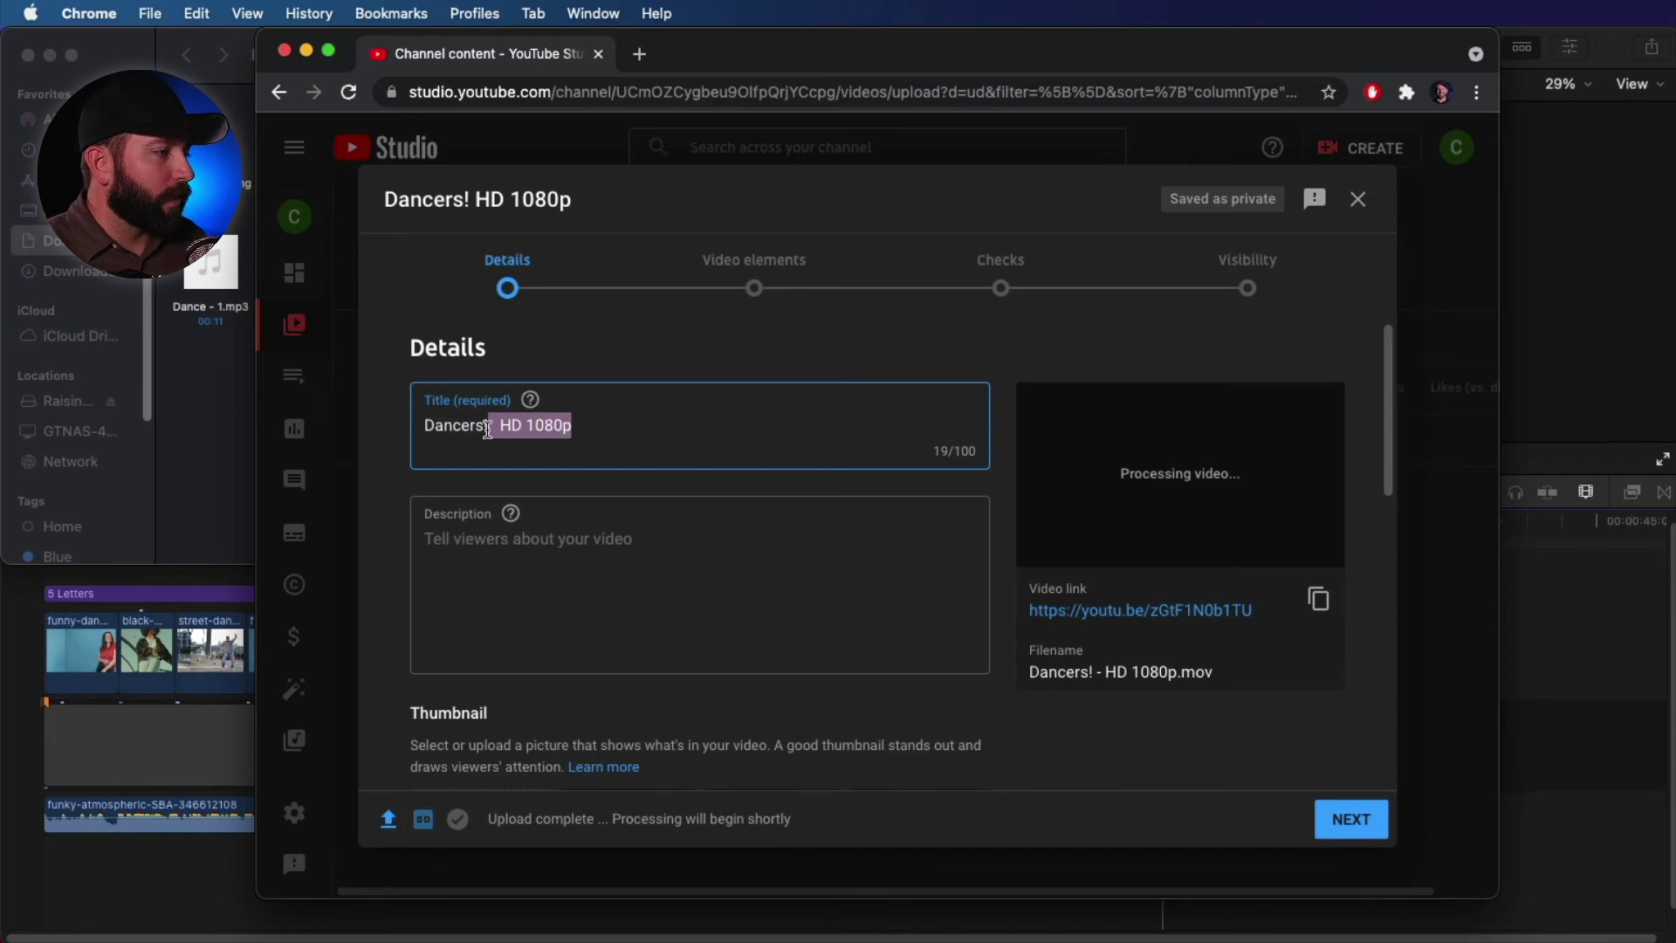
{"action": "key", "text": "BackSpace"}
{"action": "left_click", "coordinate": [521, 563]}
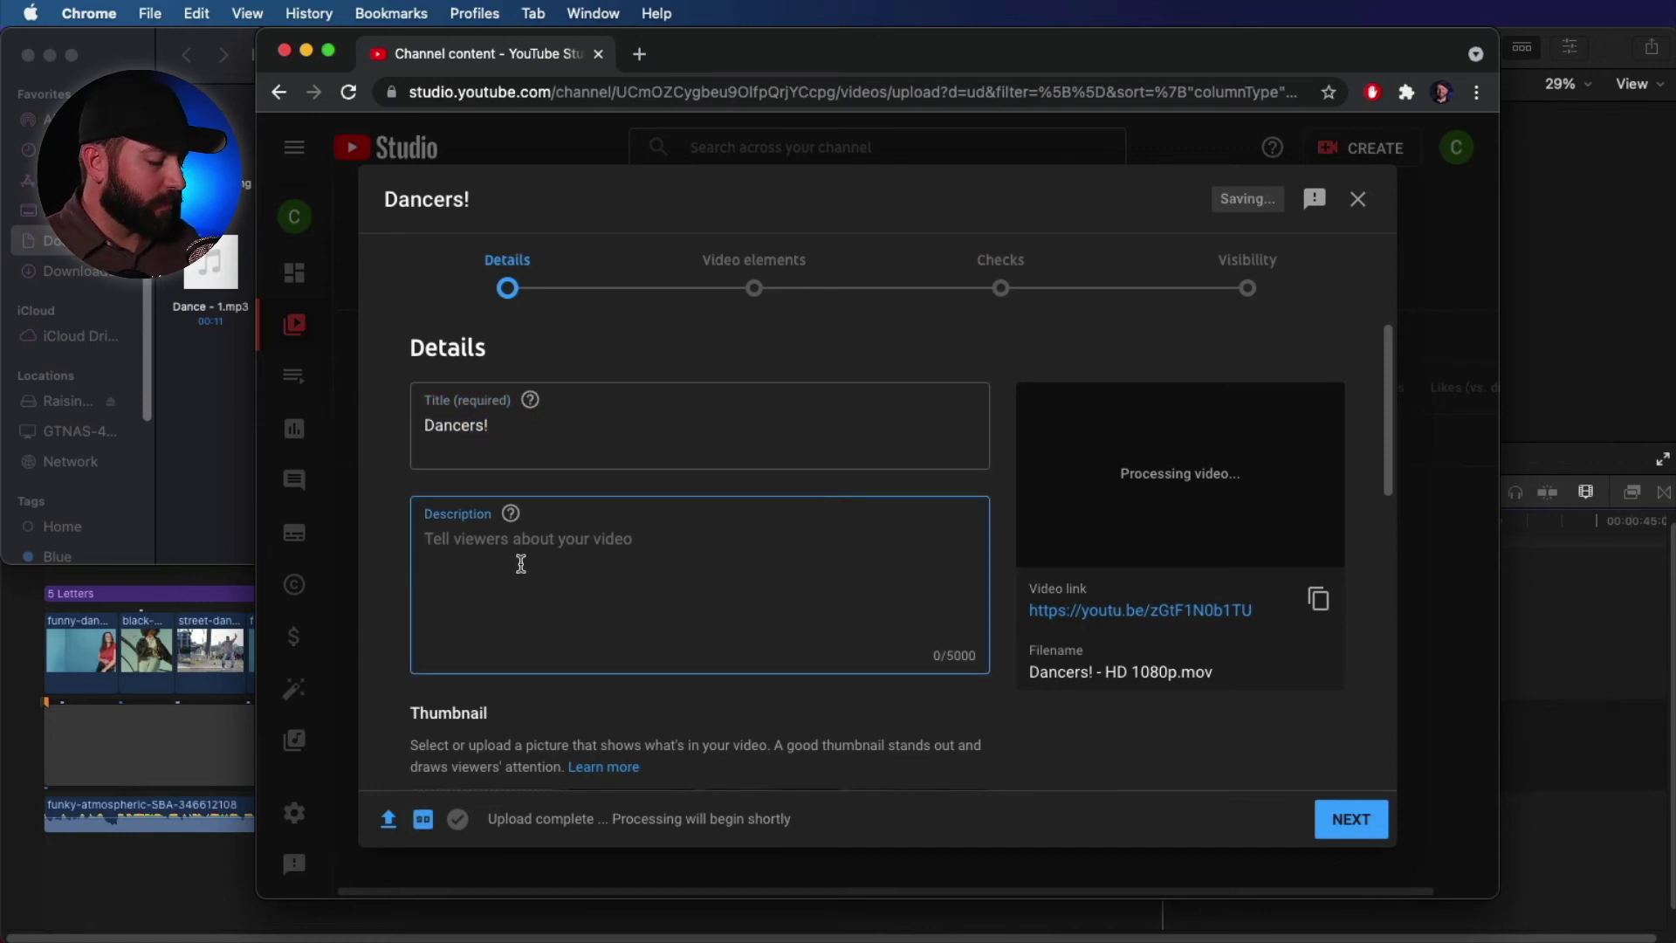
{"action": "type", "text": "This "}
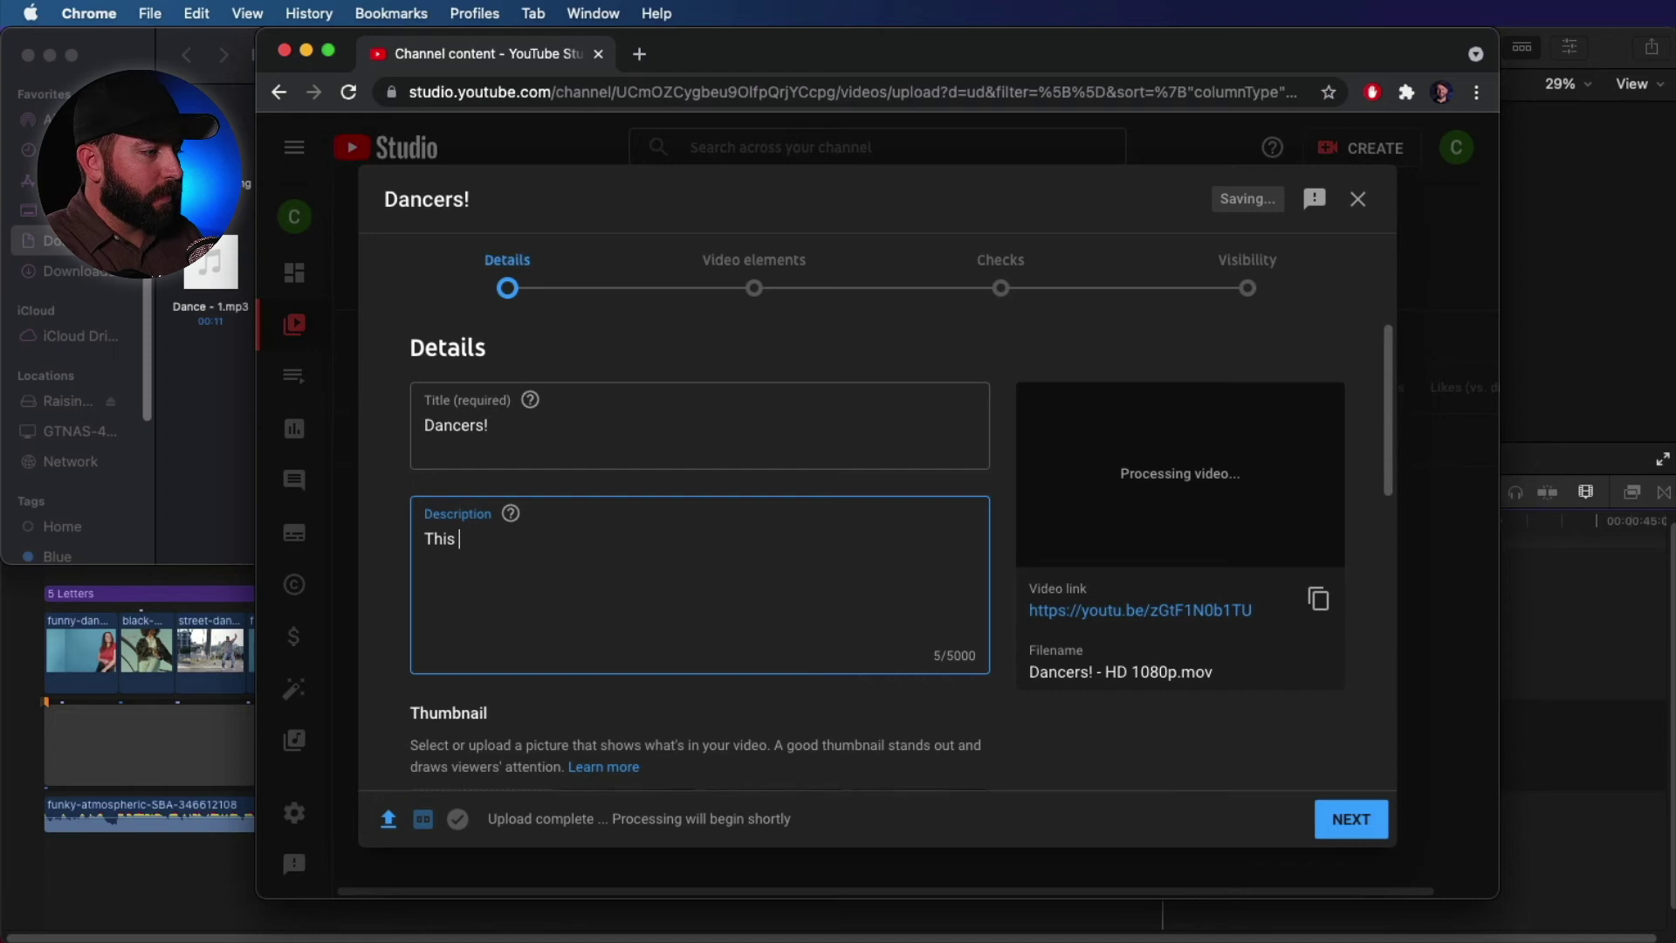
{"action": "type", "text": "video is a dancer's paradise."}
Mark the video as not made for kids.
{"action": "scroll", "coordinate": [524, 588], "scroll_direction": "down", "scroll_amount": 3}
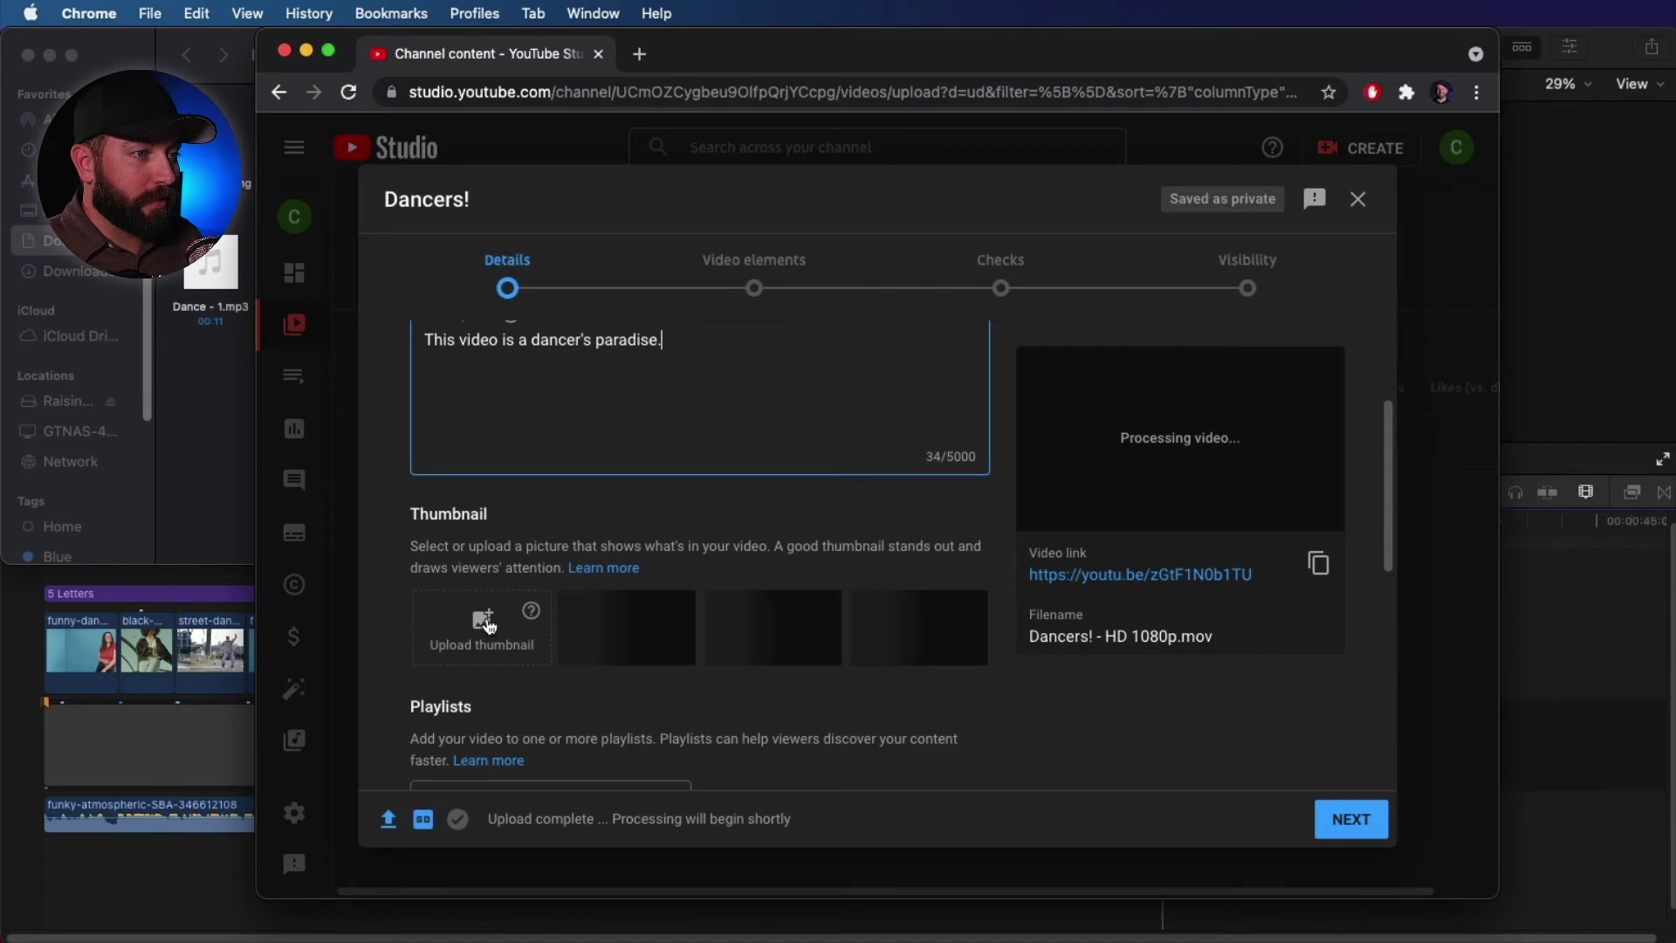
{"action": "scroll", "coordinate": [537, 644], "scroll_direction": "down", "scroll_amount": 3}
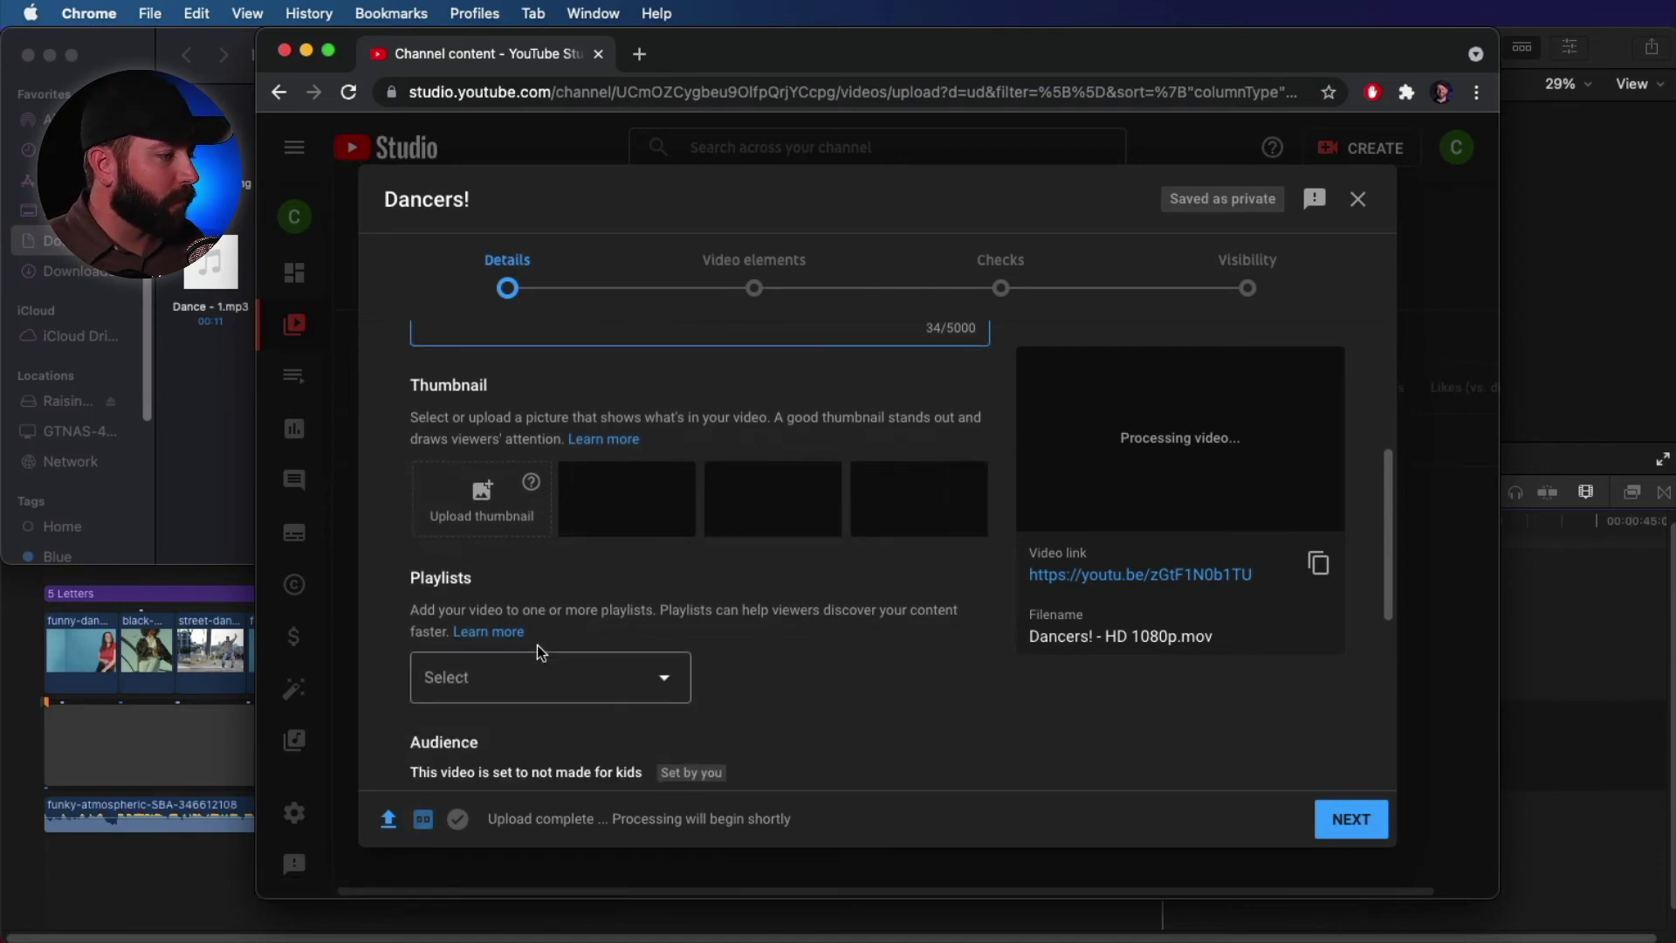
{"action": "scroll", "coordinate": [537, 644], "scroll_direction": "down", "scroll_amount": 6}
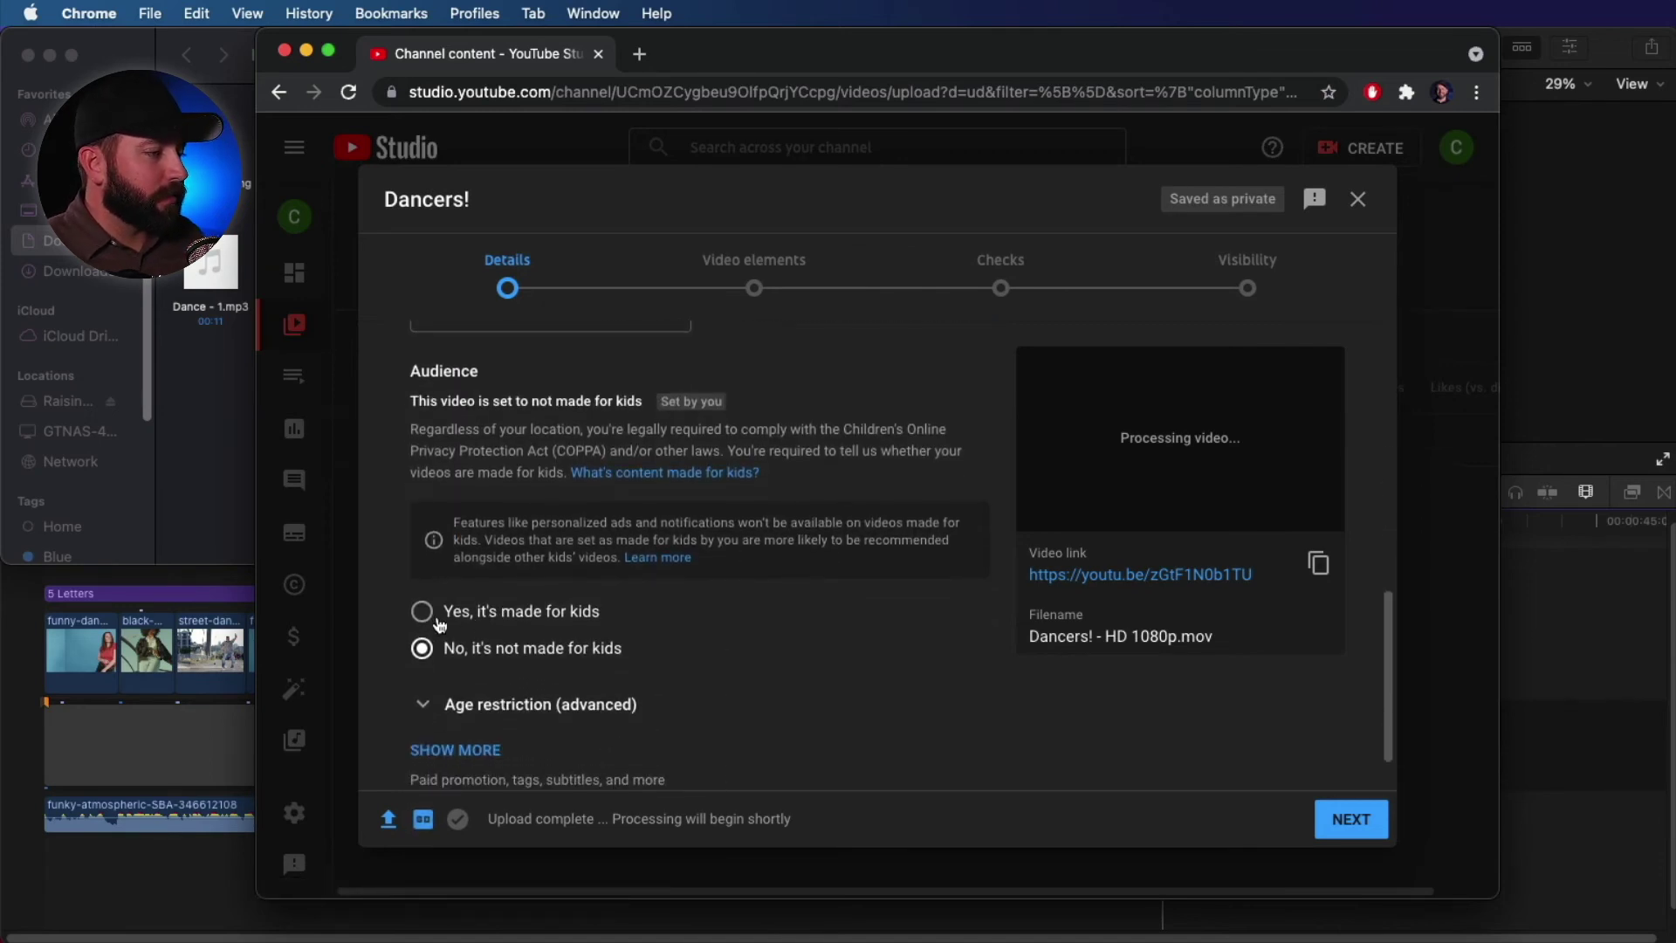
{"action": "left_click", "coordinate": [422, 648]}
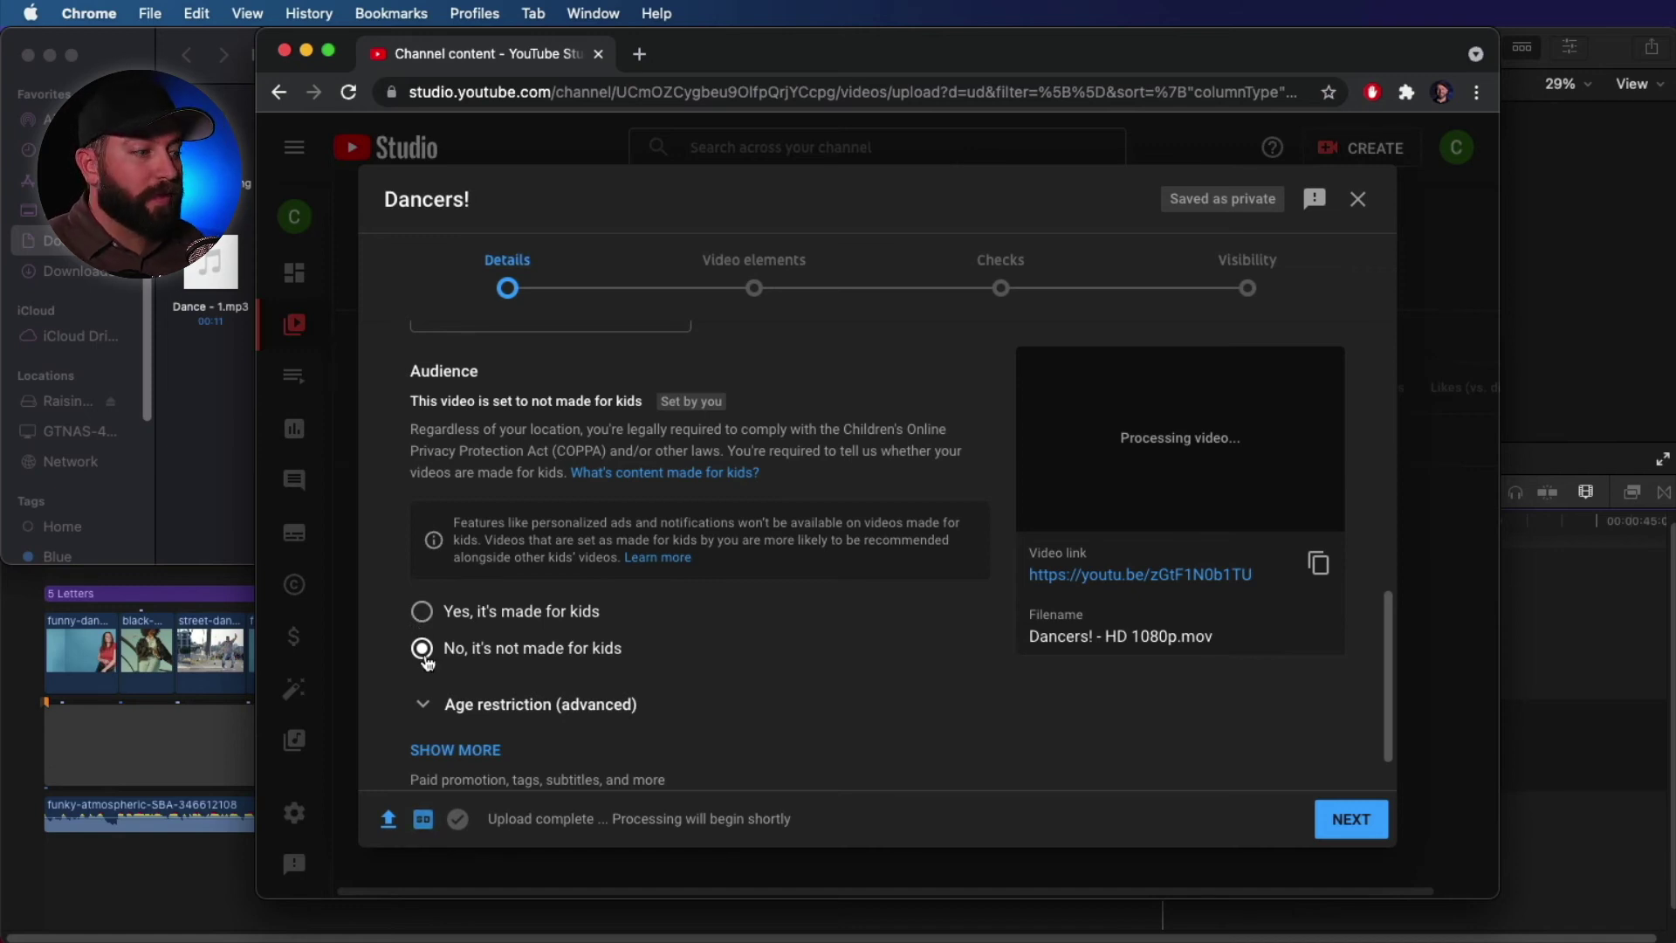
{"action": "scroll", "coordinate": [471, 681], "scroll_direction": "down", "scroll_amount": 10}
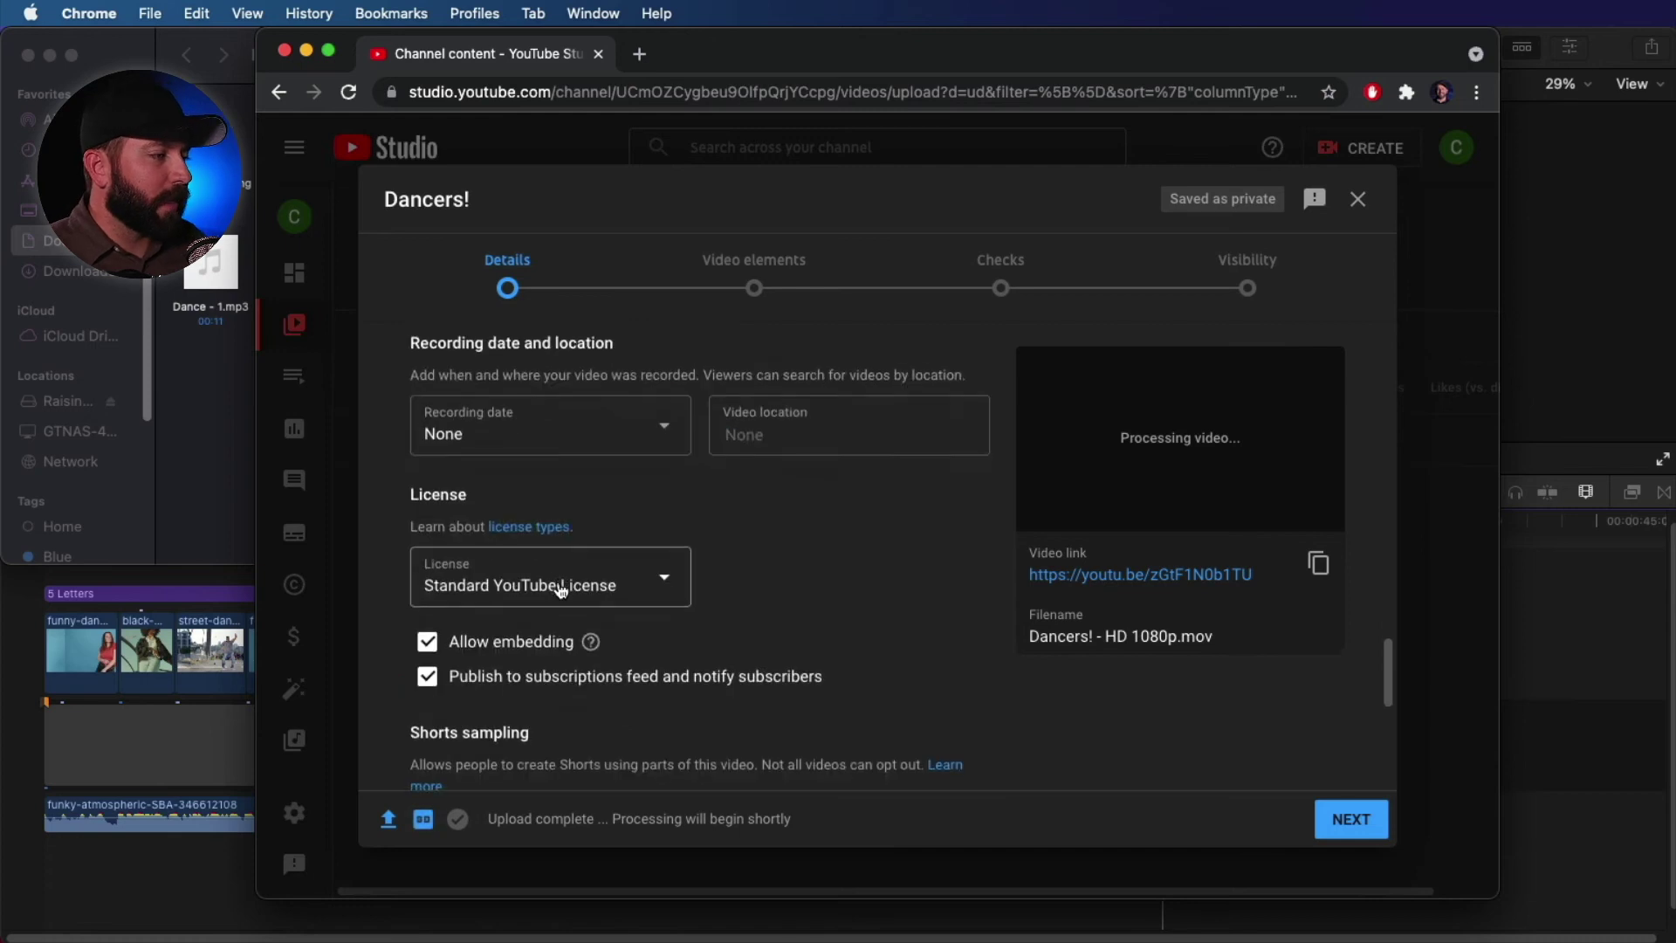
{"action": "scroll", "coordinate": [562, 591], "scroll_direction": "down", "scroll_amount": 2}
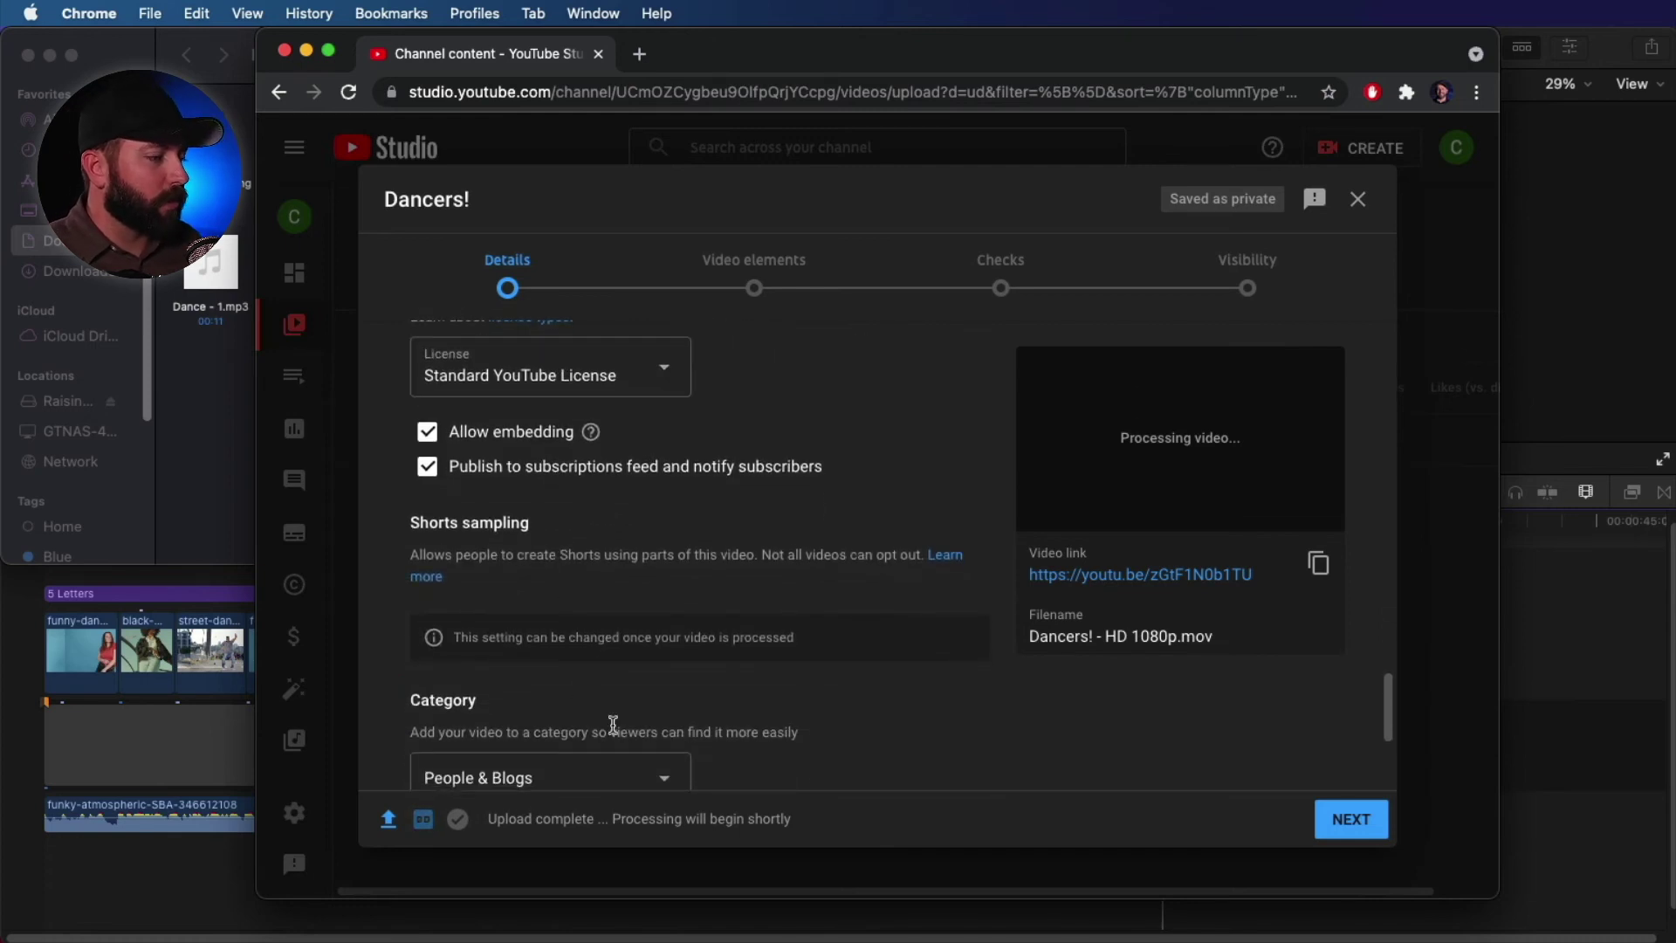
{"action": "scroll", "coordinate": [663, 681], "scroll_direction": "up", "scroll_amount": 15}
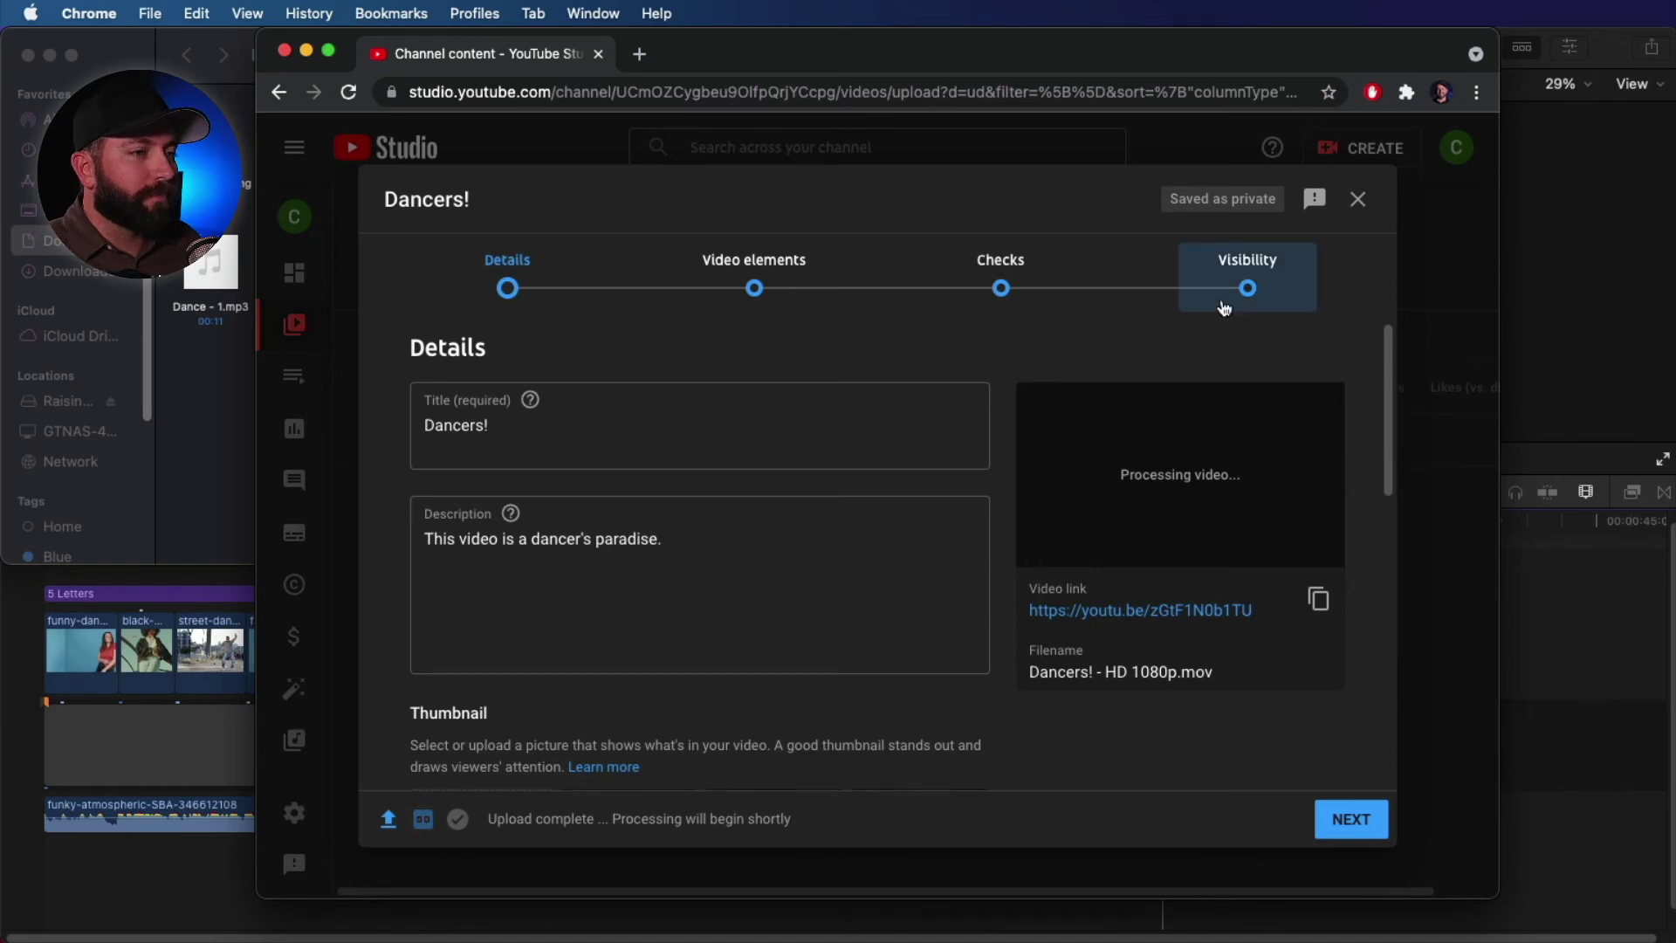
Choose Schedule visibility with a publish date of October 5 at 6:00 PM.
{"action": "left_click", "coordinate": [1247, 288]}
{"action": "scroll", "coordinate": [489, 611], "scroll_direction": "down", "scroll_amount": 3}
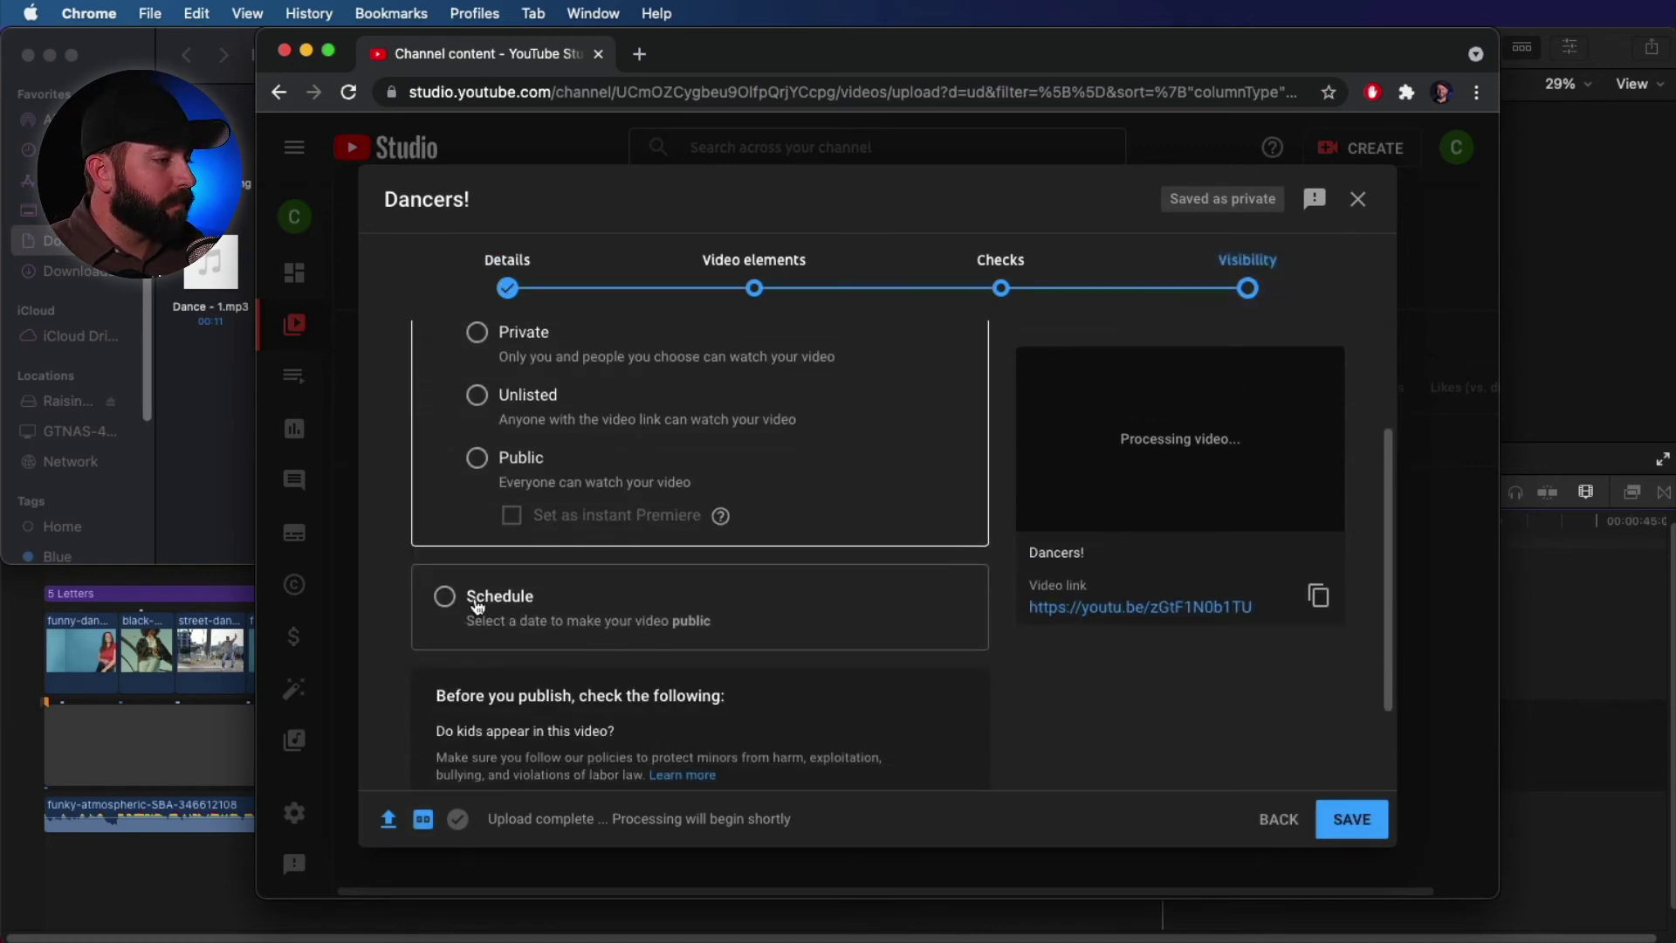
{"action": "left_click", "coordinate": [444, 597]}
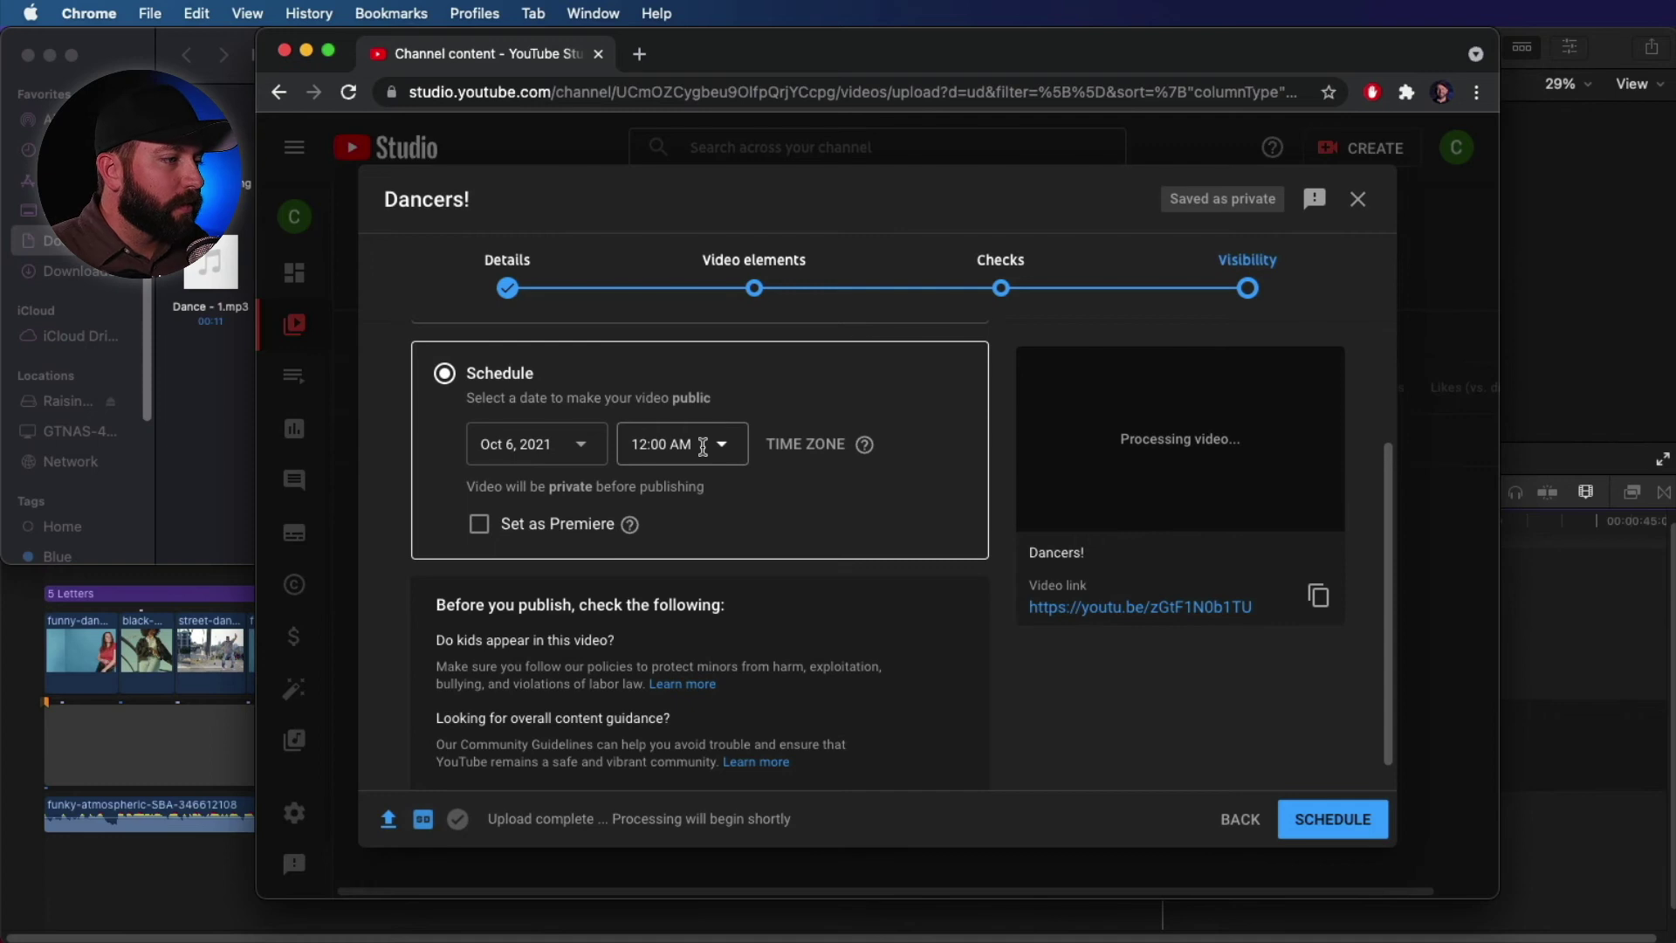
{"action": "left_click", "coordinate": [590, 449]}
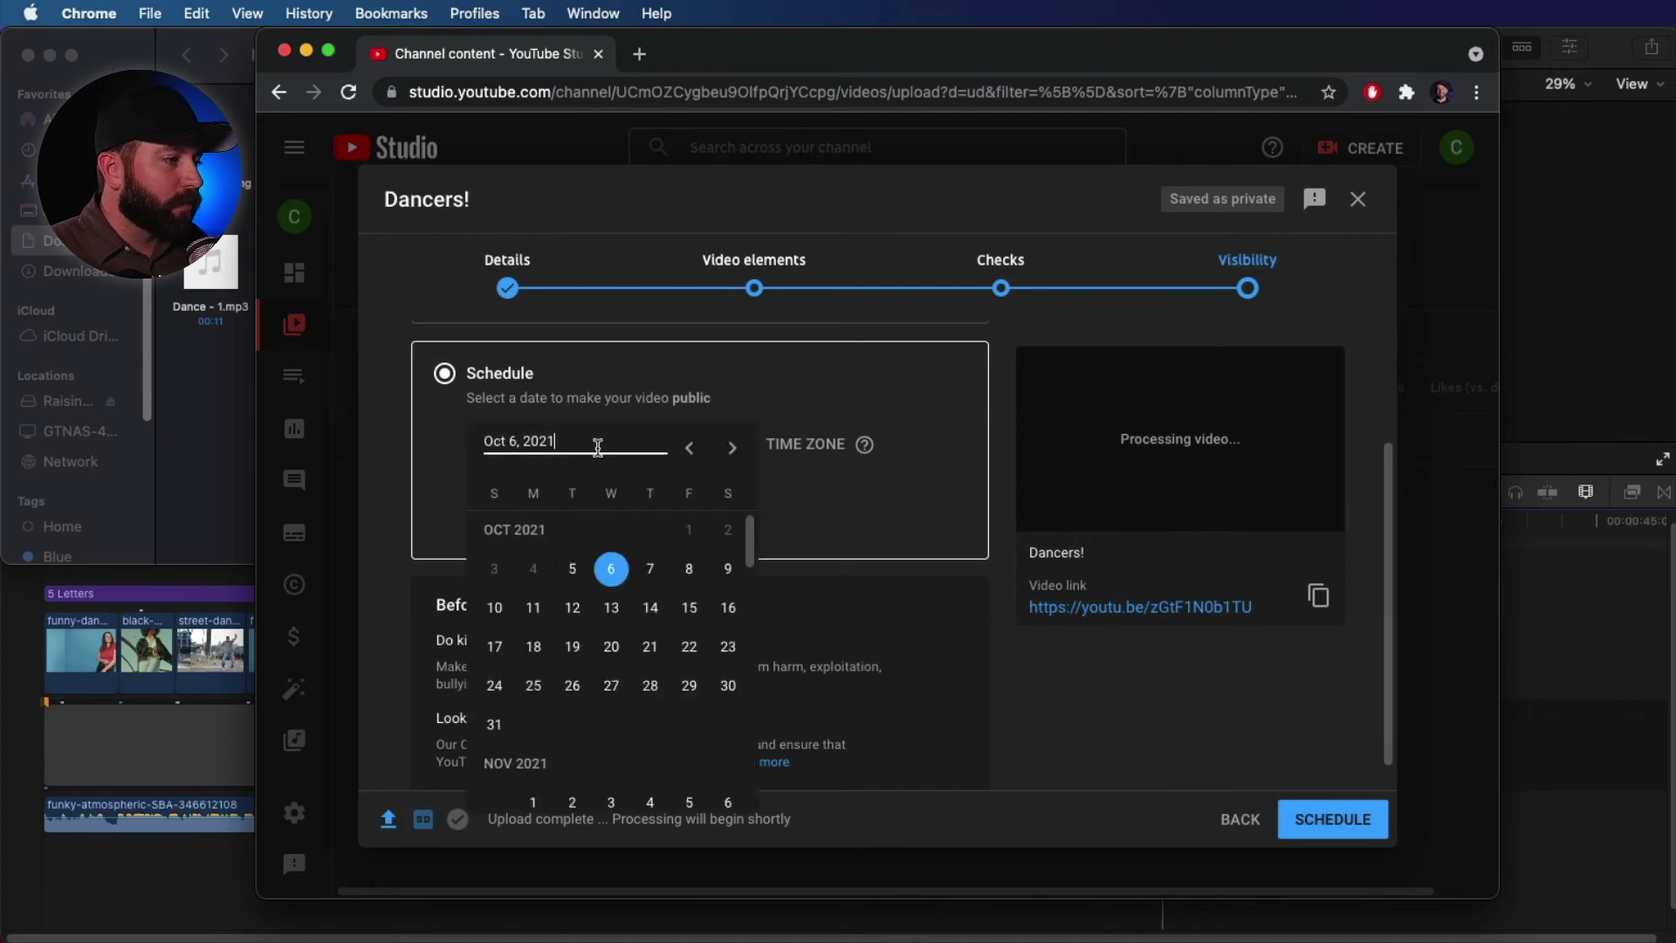
{"action": "left_click", "coordinate": [576, 570]}
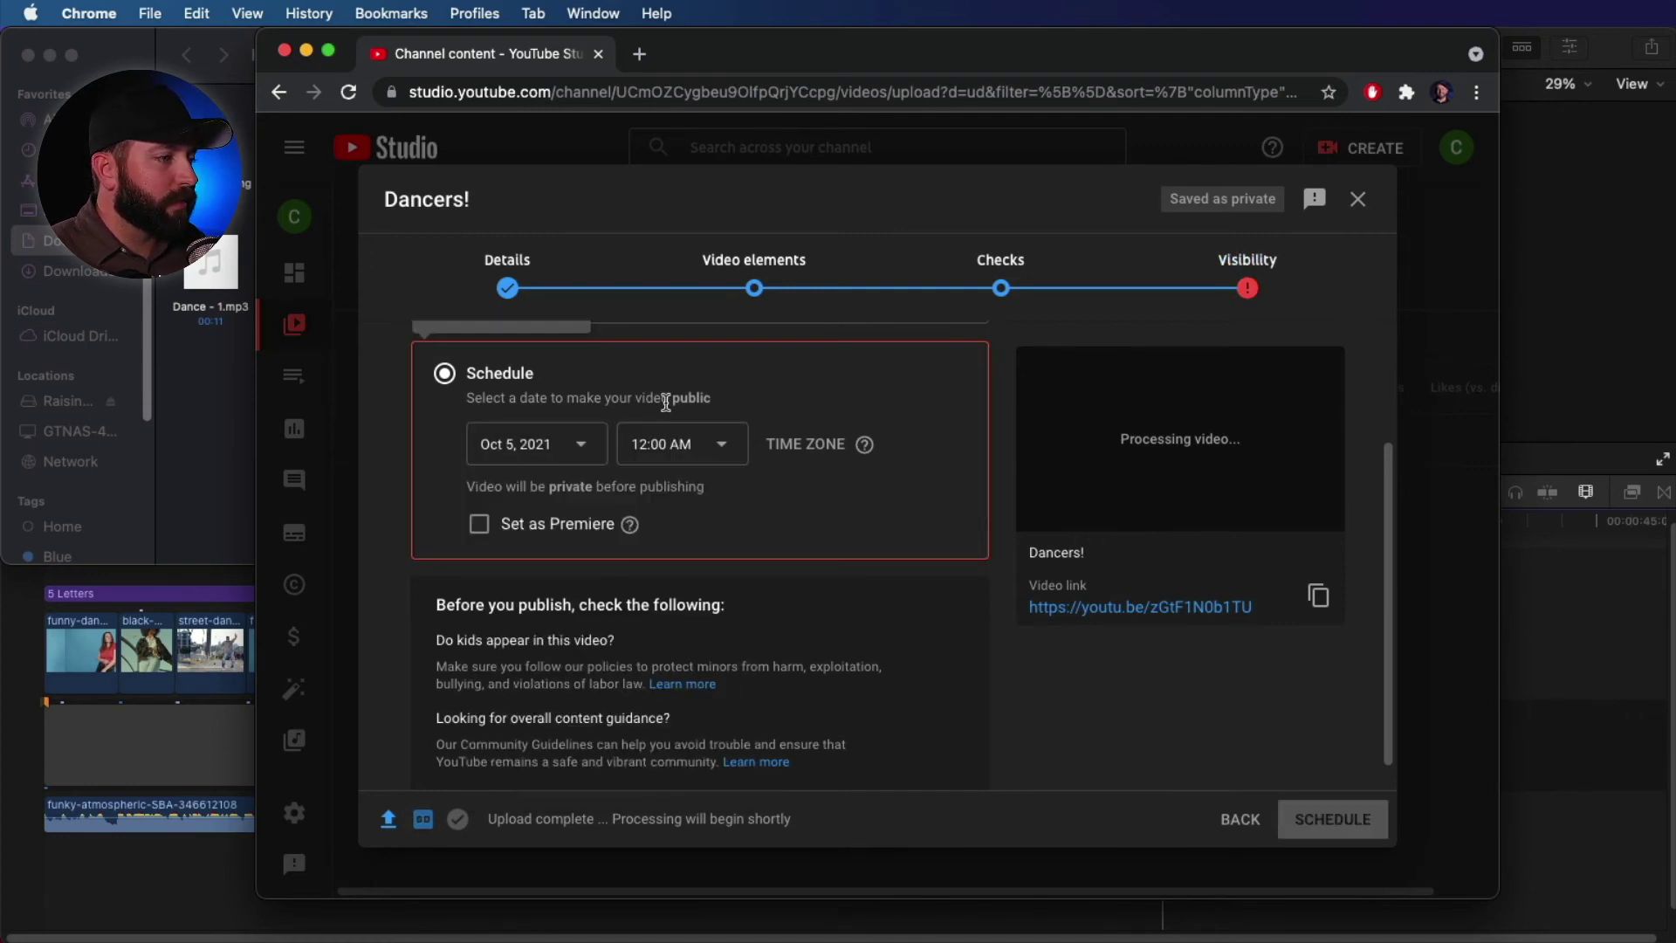
{"action": "left_click", "coordinate": [717, 448]}
{"action": "scroll", "coordinate": [696, 648], "scroll_direction": "down", "scroll_amount": 10}
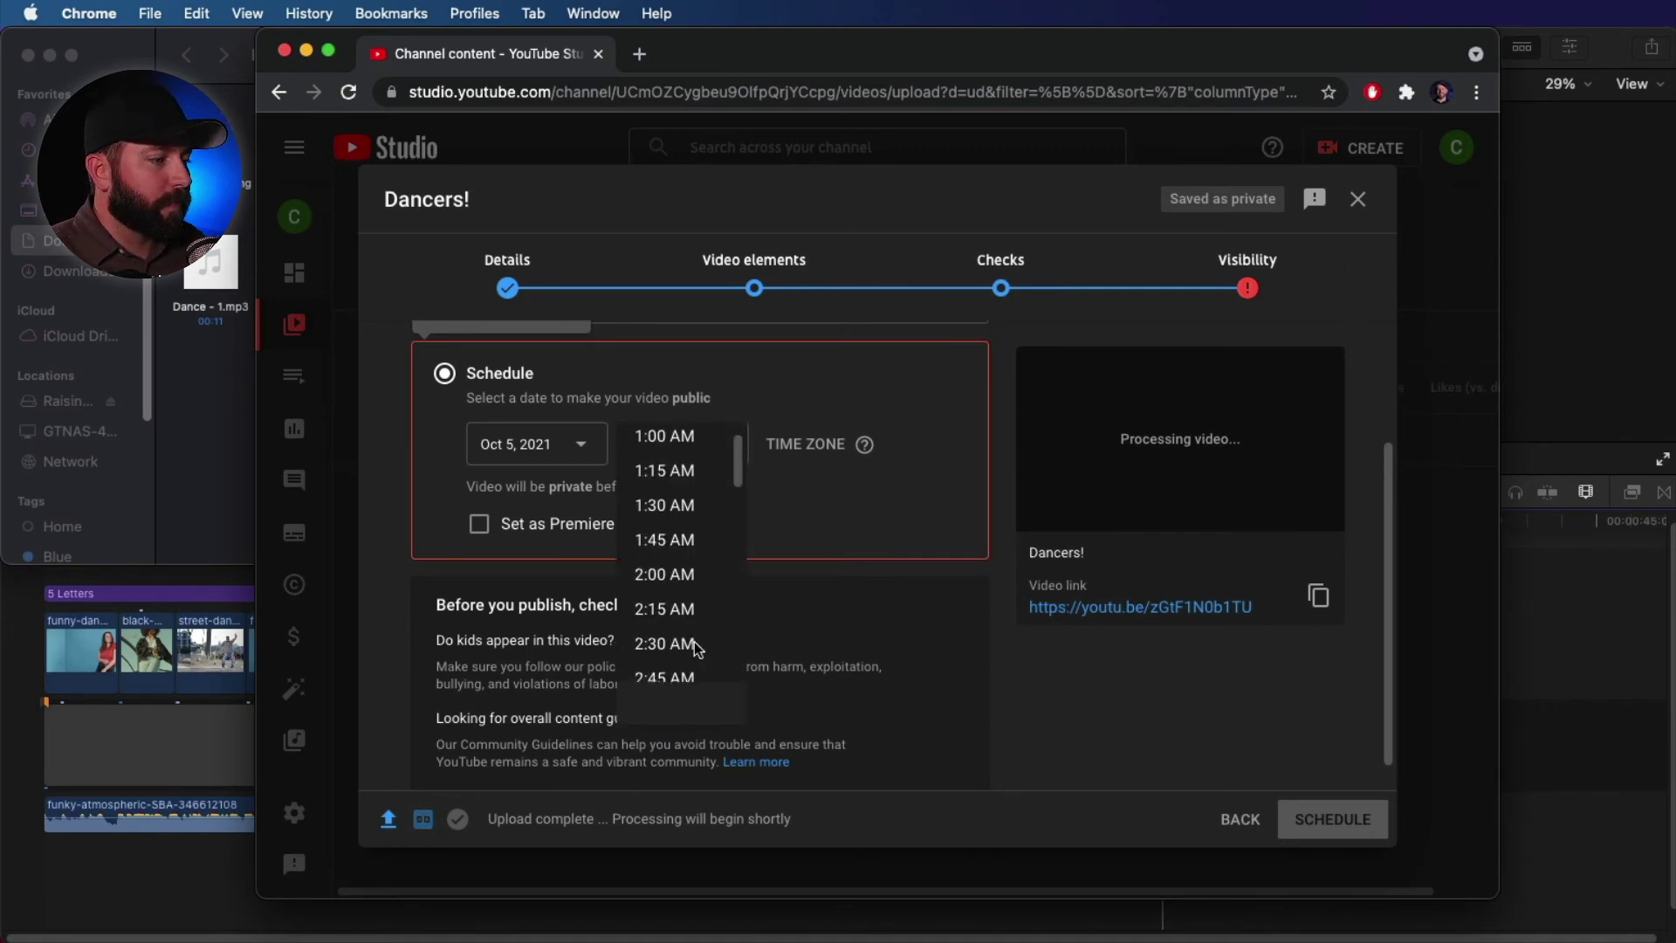
{"action": "scroll", "coordinate": [696, 648], "scroll_direction": "down", "scroll_amount": 20}
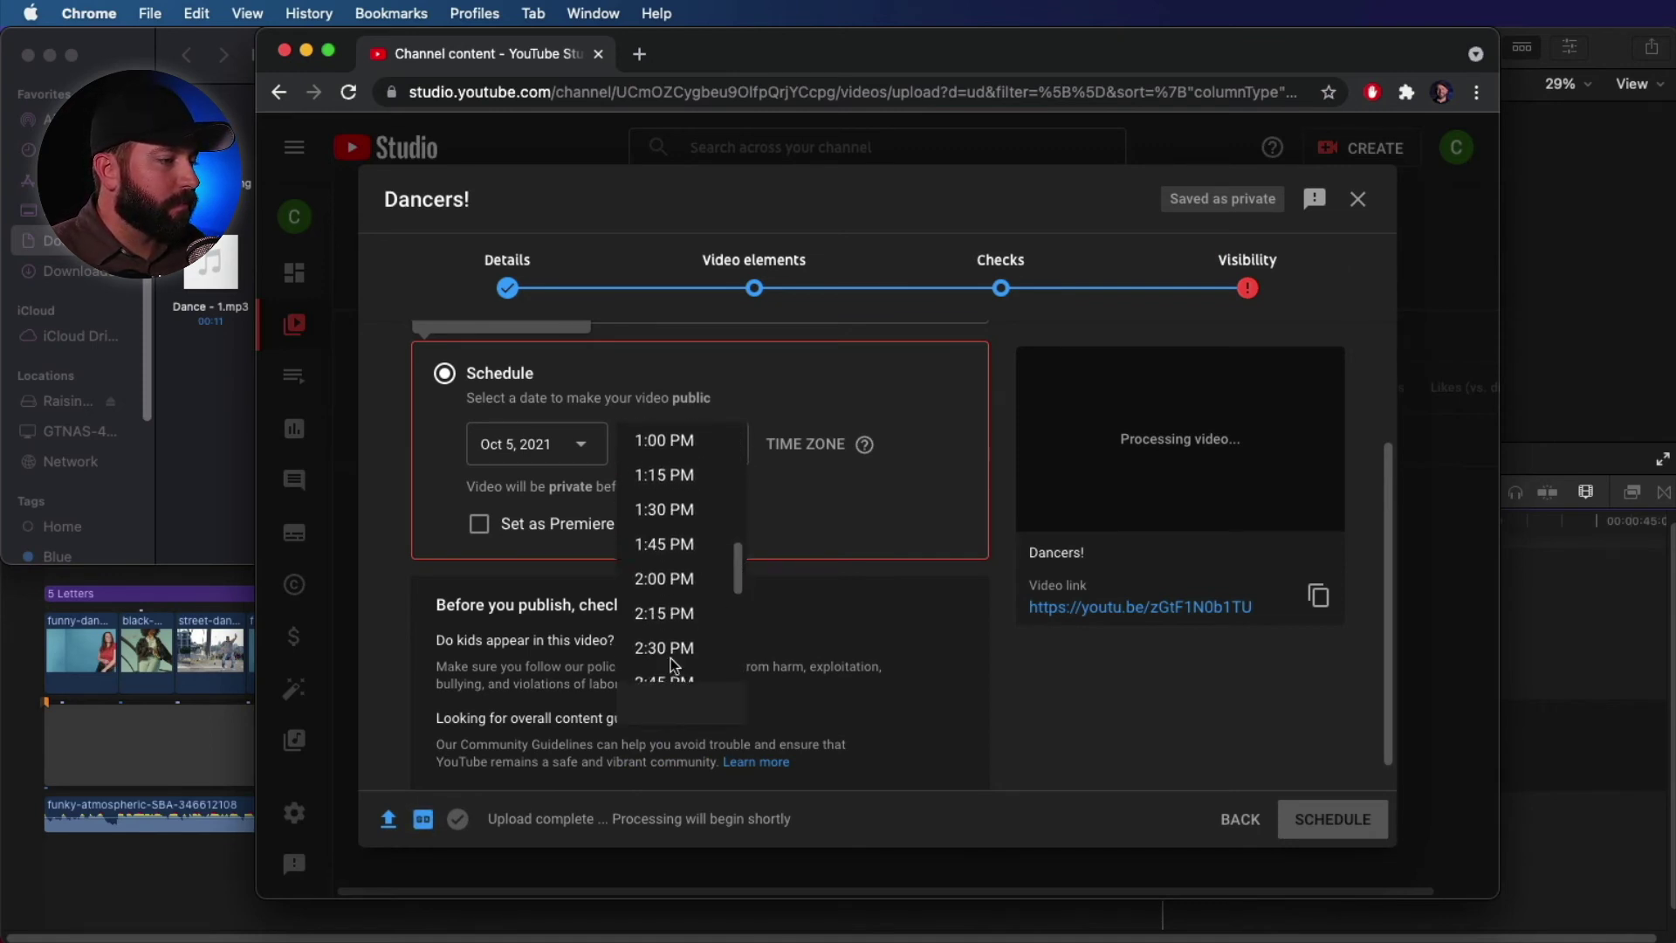
{"action": "scroll", "coordinate": [685, 653], "scroll_direction": "down", "scroll_amount": 2}
{"action": "left_click", "coordinate": [665, 638]}
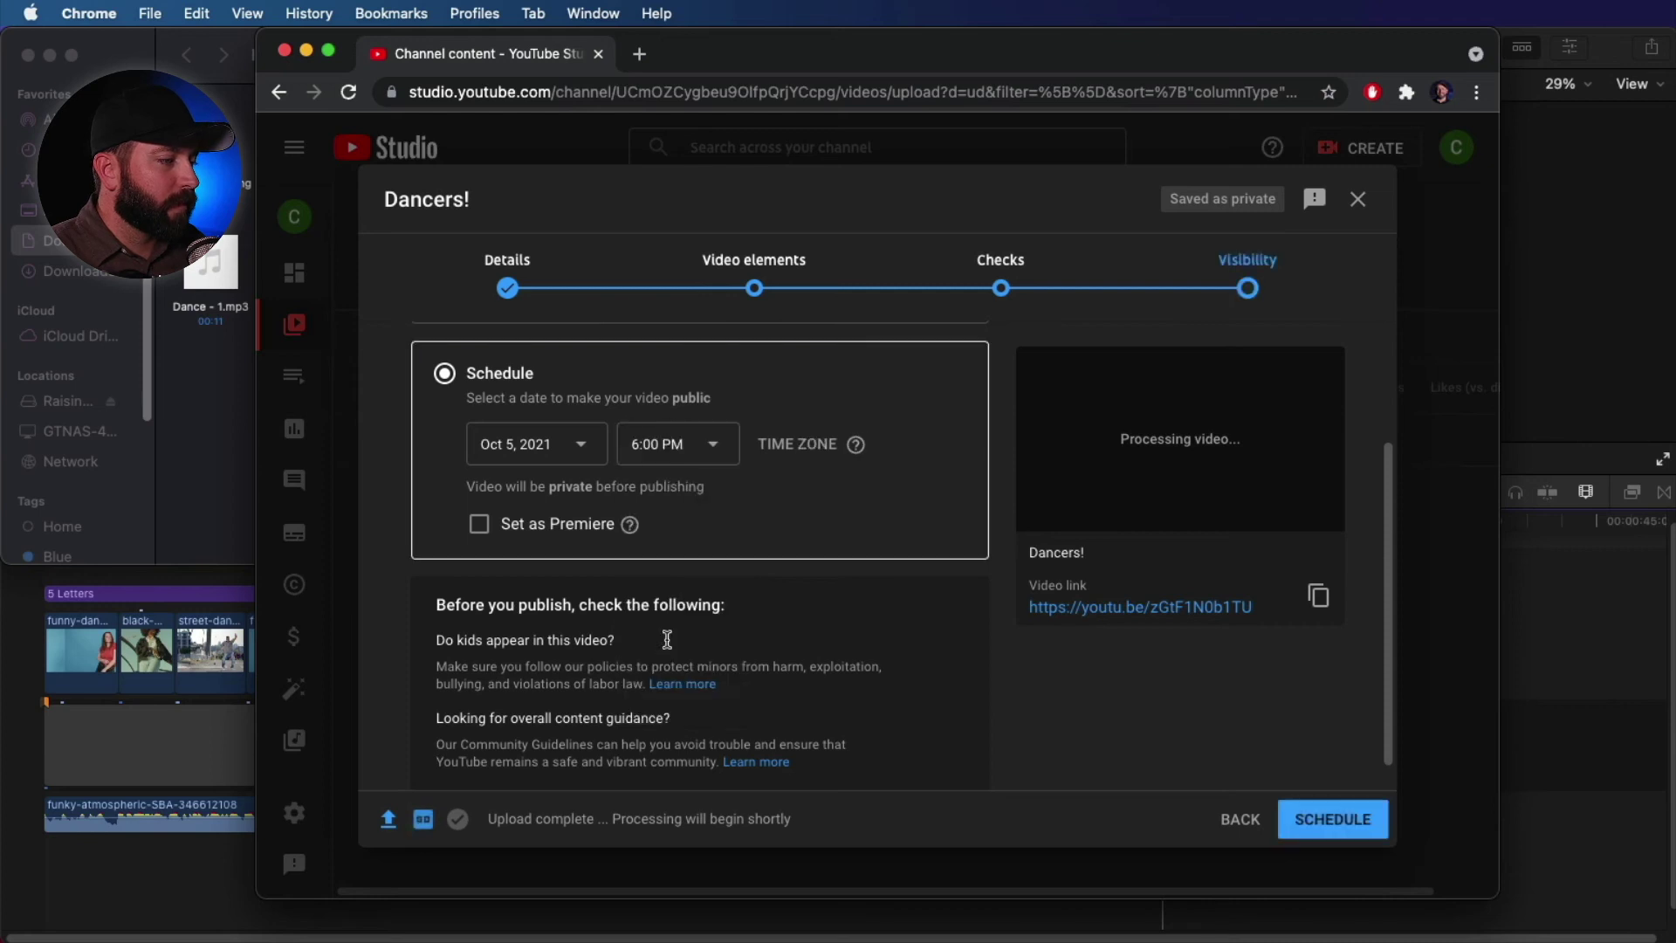
Set the time zone to Phoenix and confirm the schedule.
{"action": "left_click", "coordinate": [802, 447]}
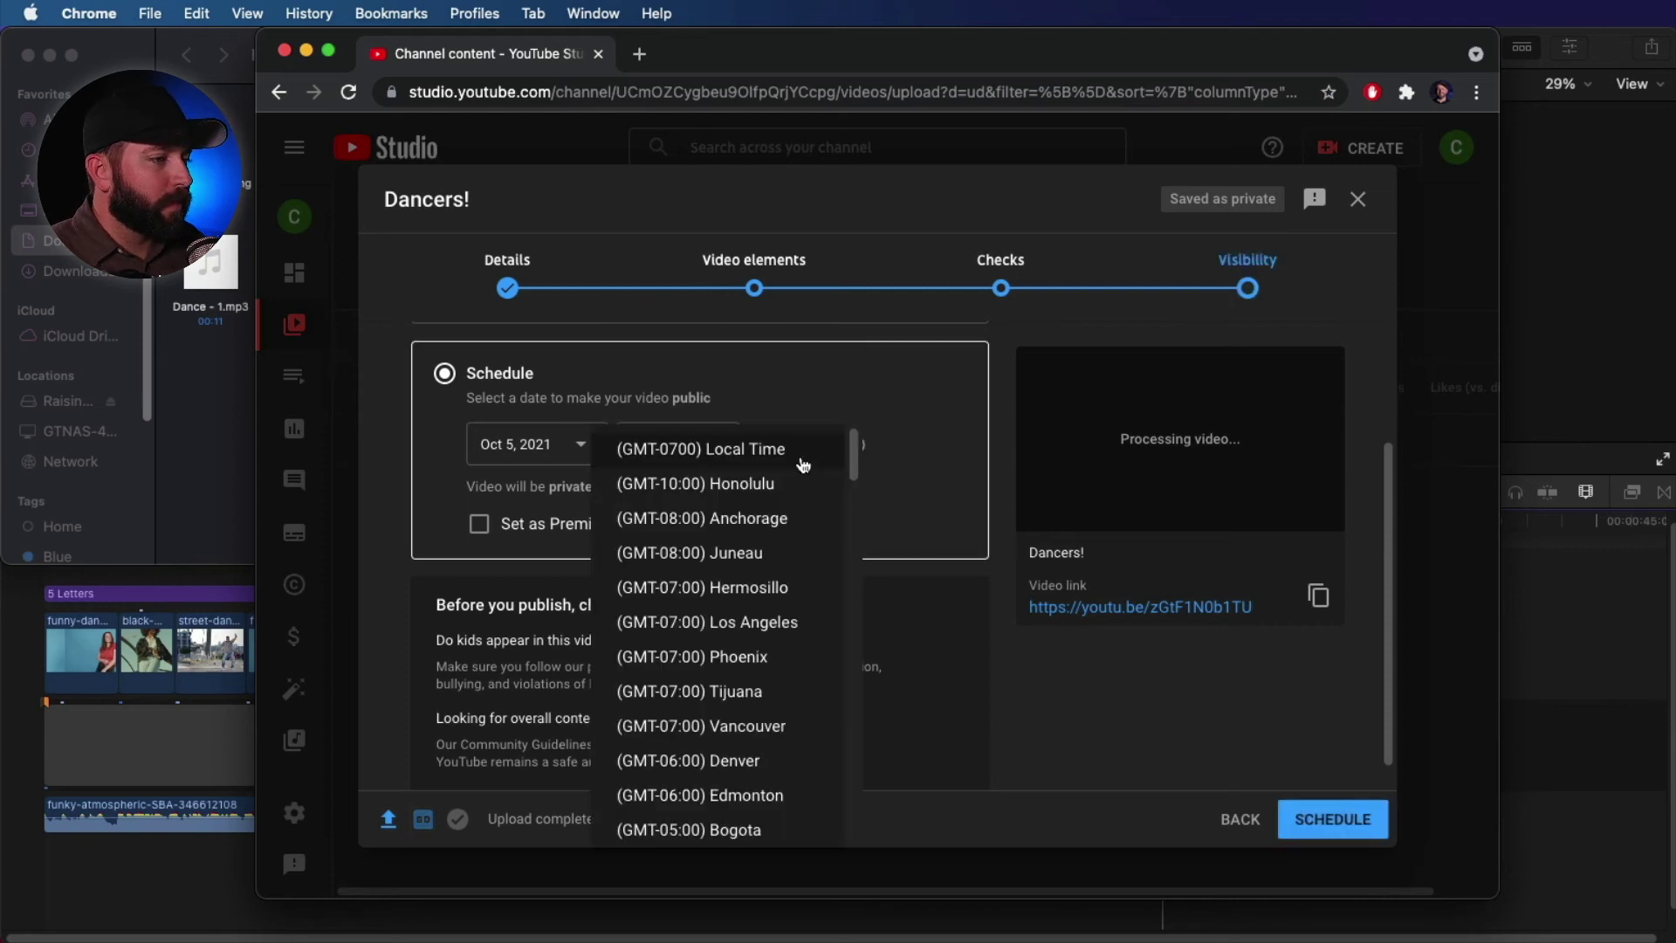
{"action": "scroll", "coordinate": [768, 594], "scroll_direction": "down", "scroll_amount": 1}
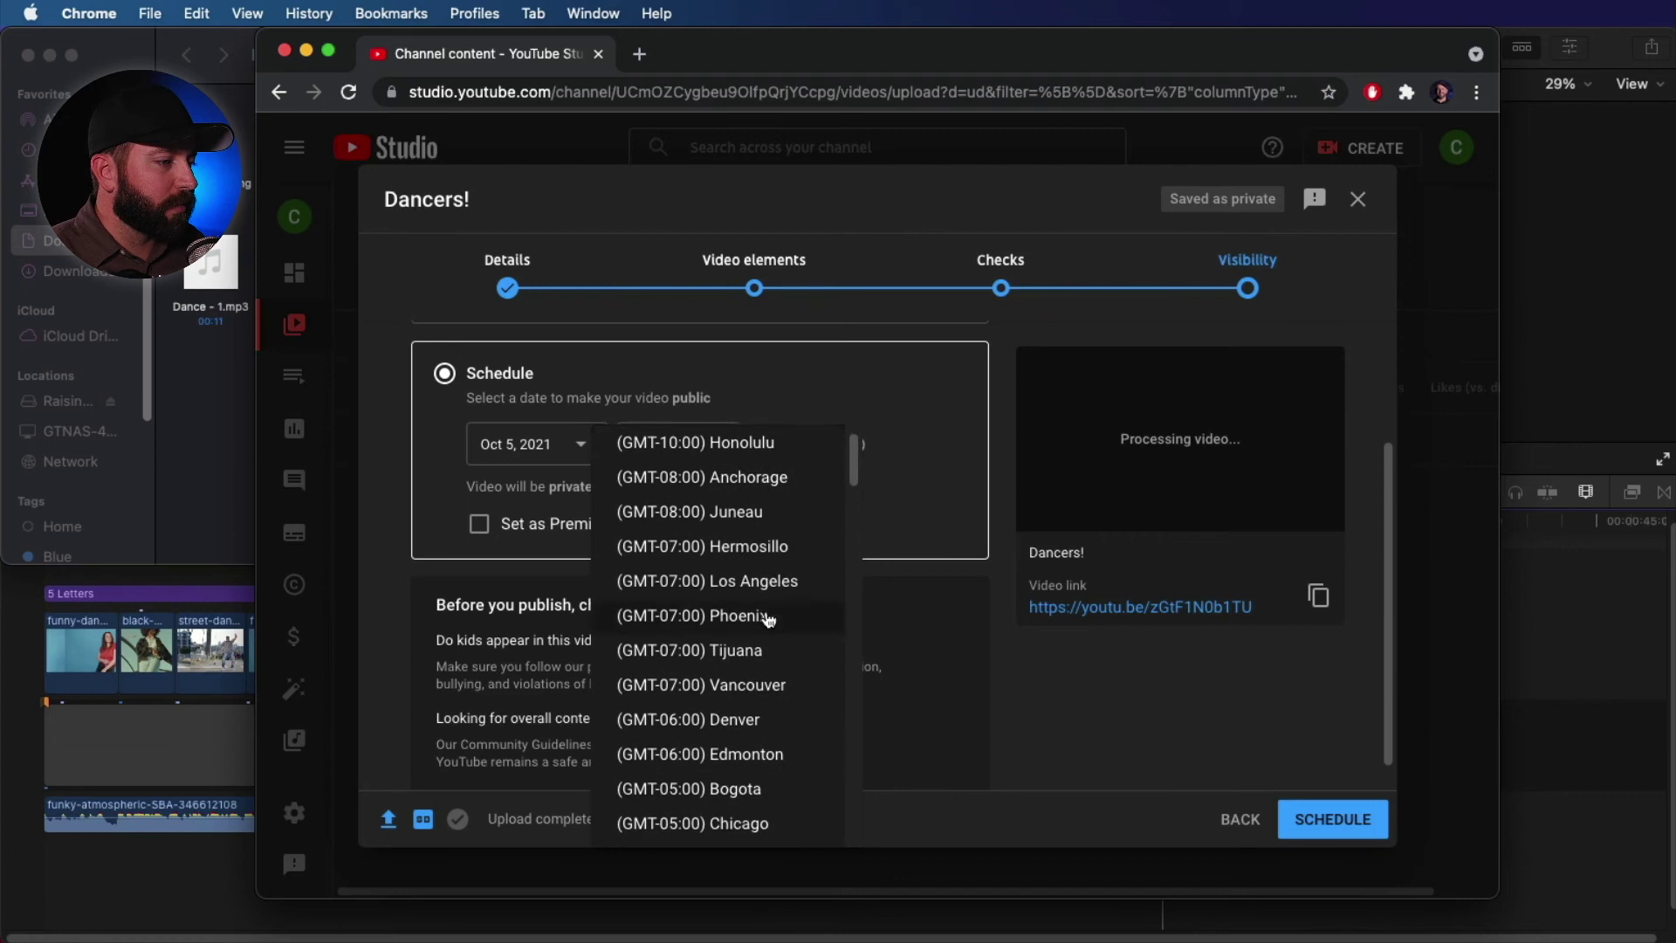
{"action": "left_click", "coordinate": [768, 620]}
{"action": "left_click", "coordinate": [792, 454]}
{"action": "left_click", "coordinate": [628, 527]}
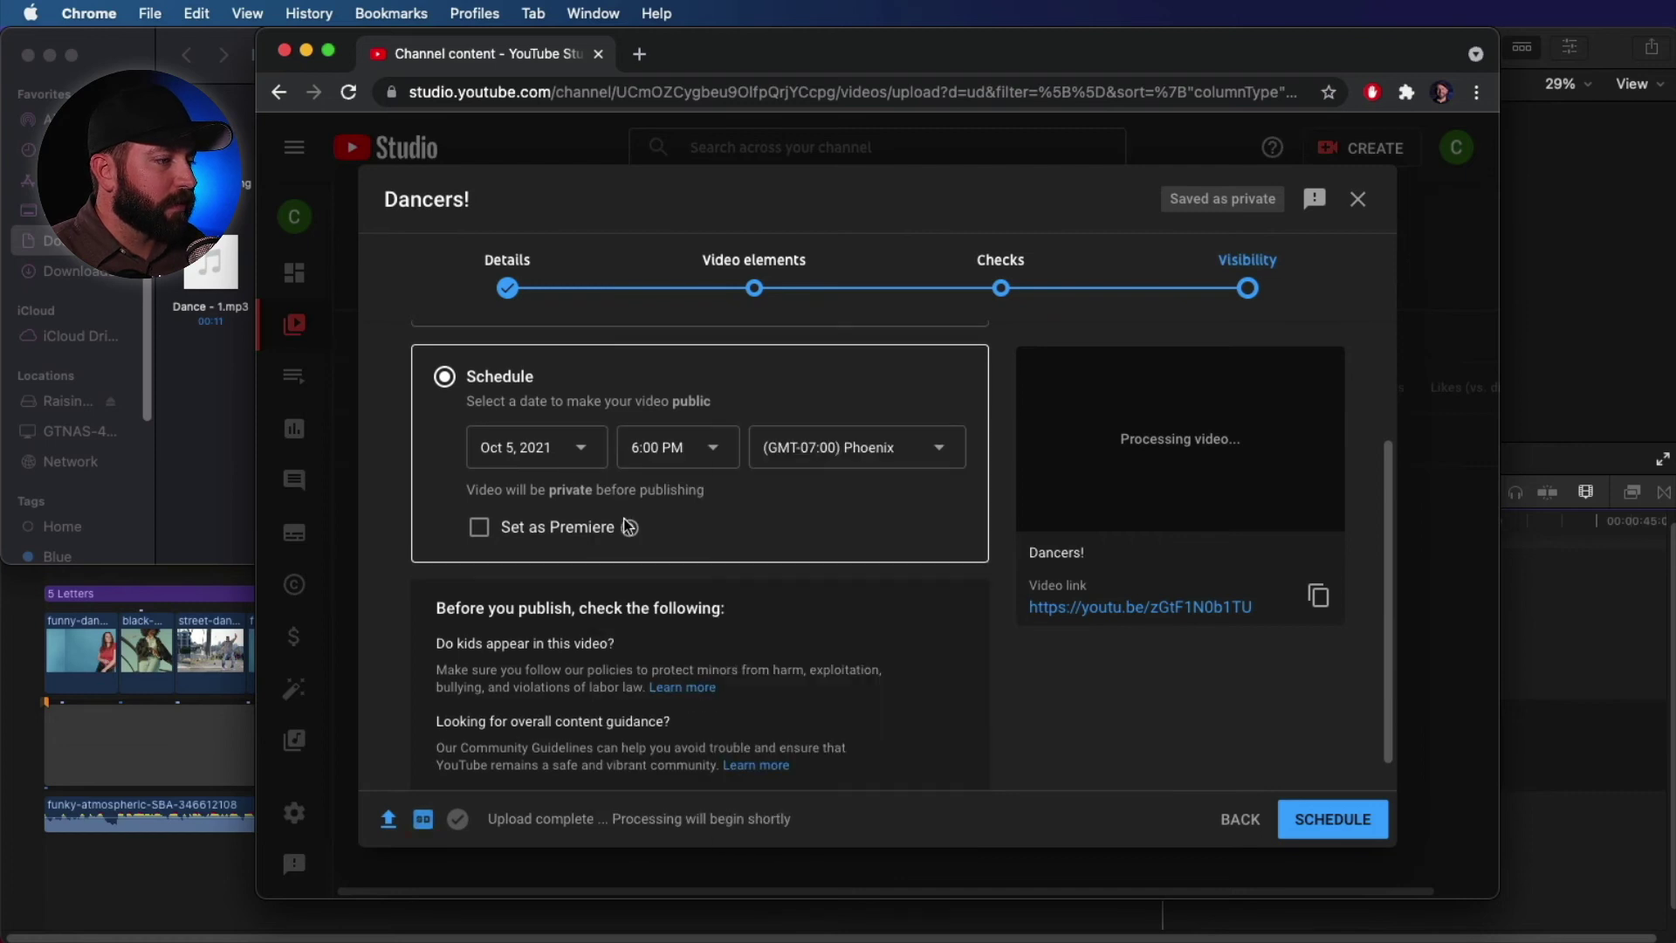
{"action": "scroll", "coordinate": [836, 507], "scroll_direction": "up", "scroll_amount": 3}
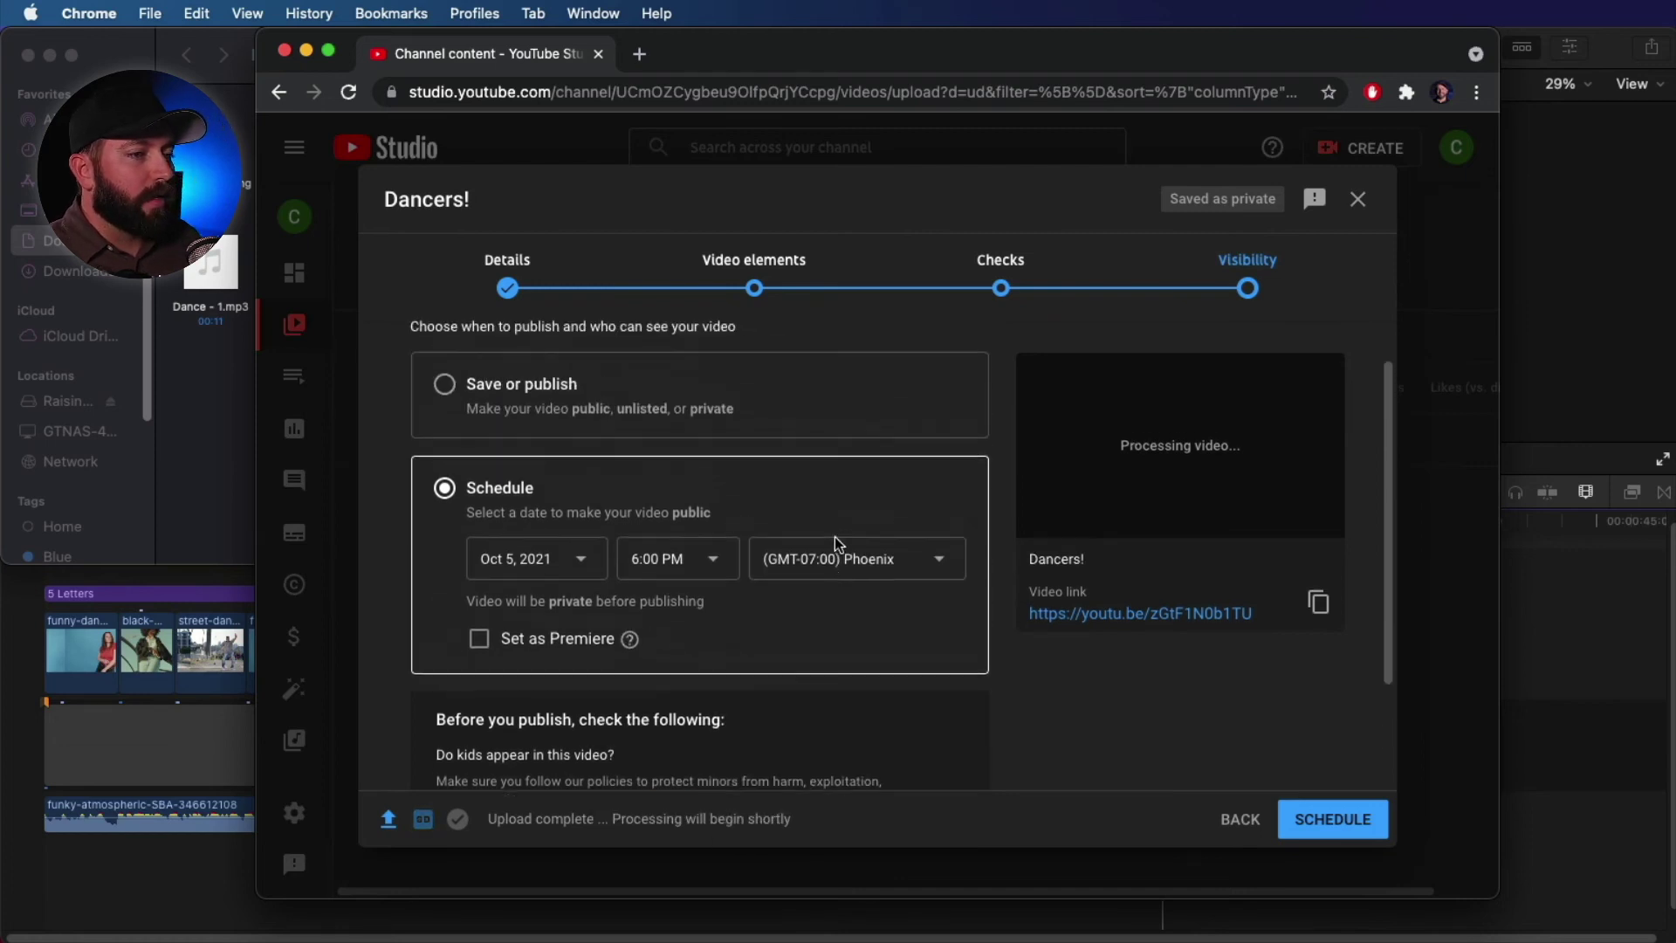
{"action": "left_click", "coordinate": [1339, 834]}
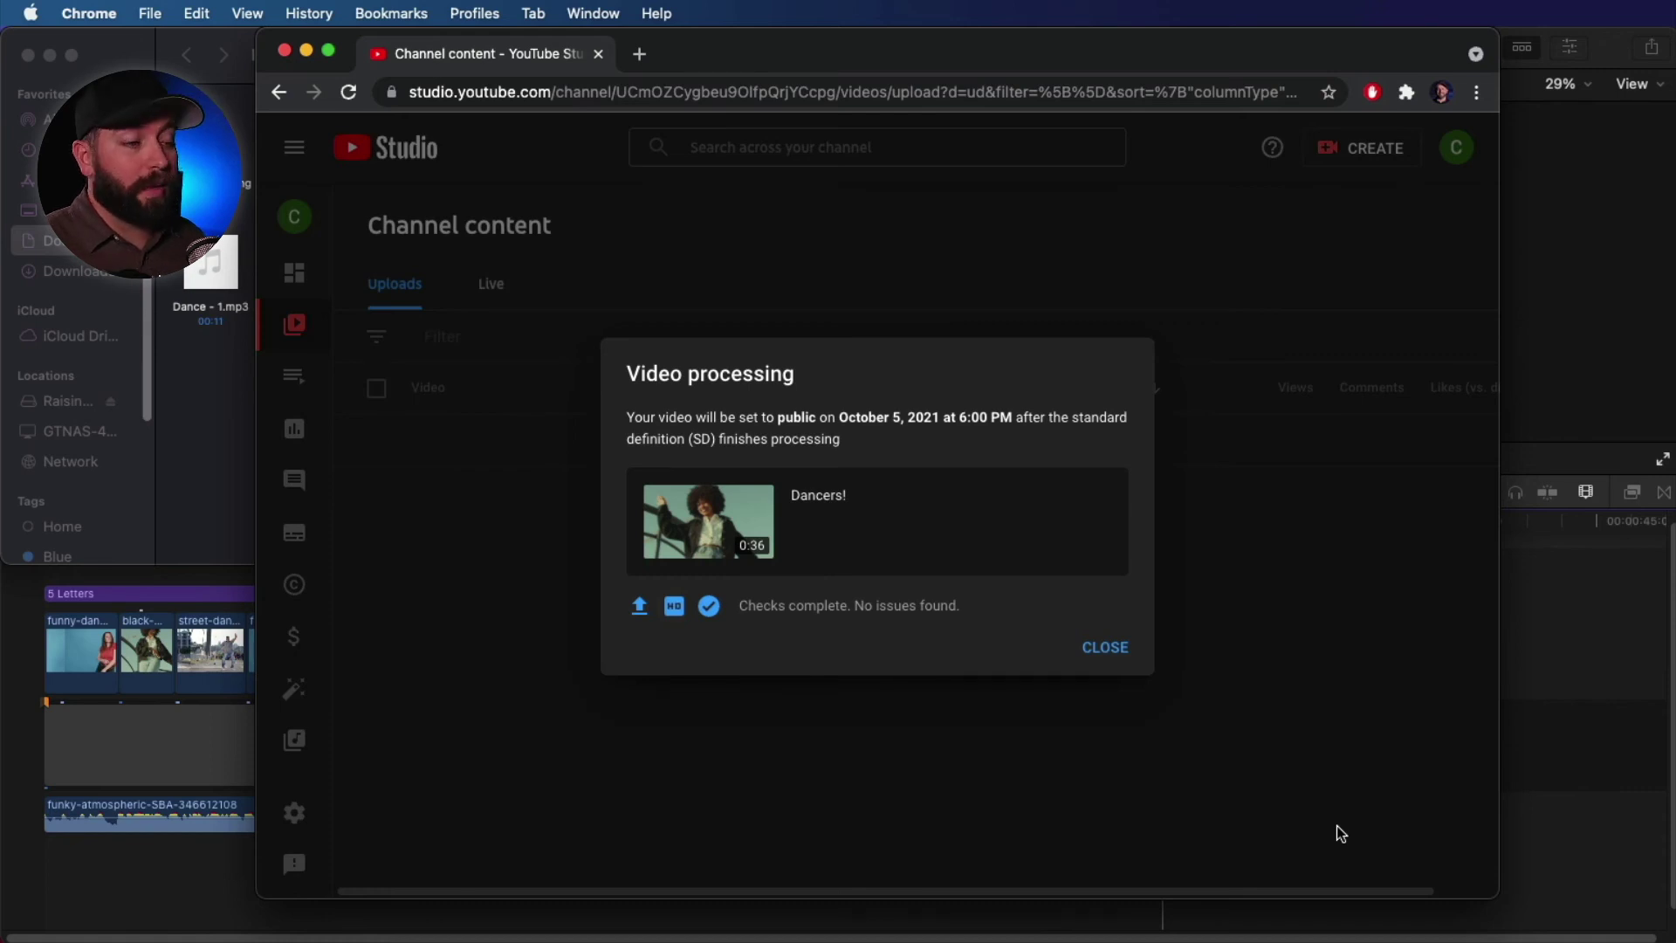
Dismiss the video processing notice and open the scheduled Dancers! video's details.
{"action": "left_click", "coordinate": [1105, 647]}
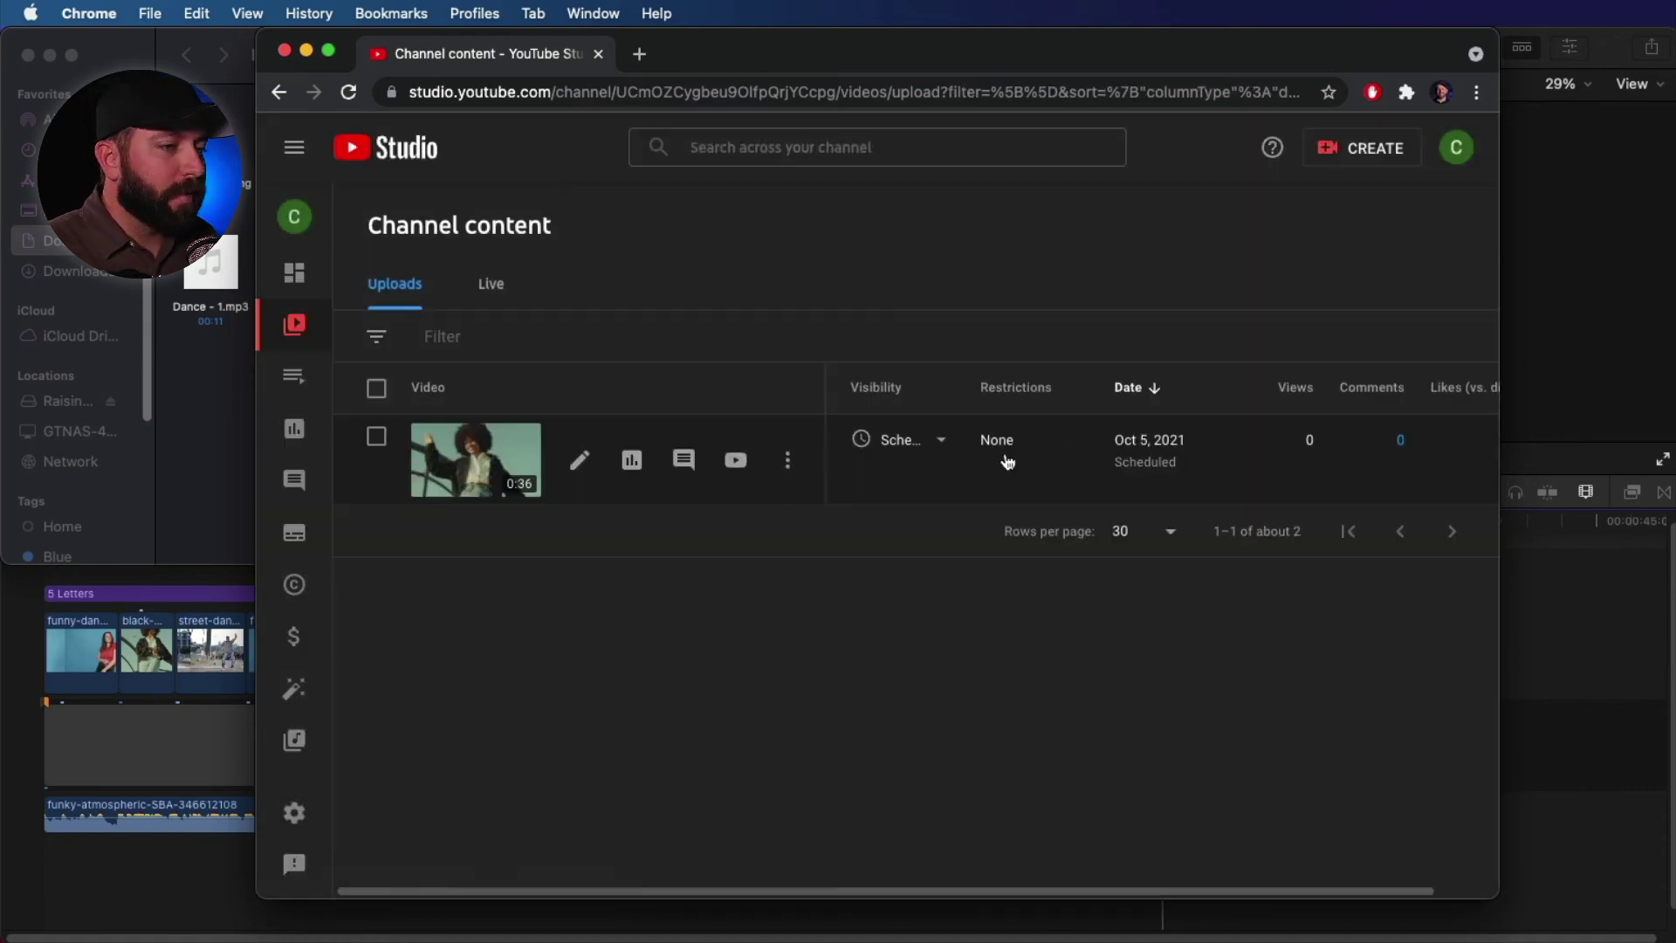
{"action": "left_click", "coordinate": [580, 463]}
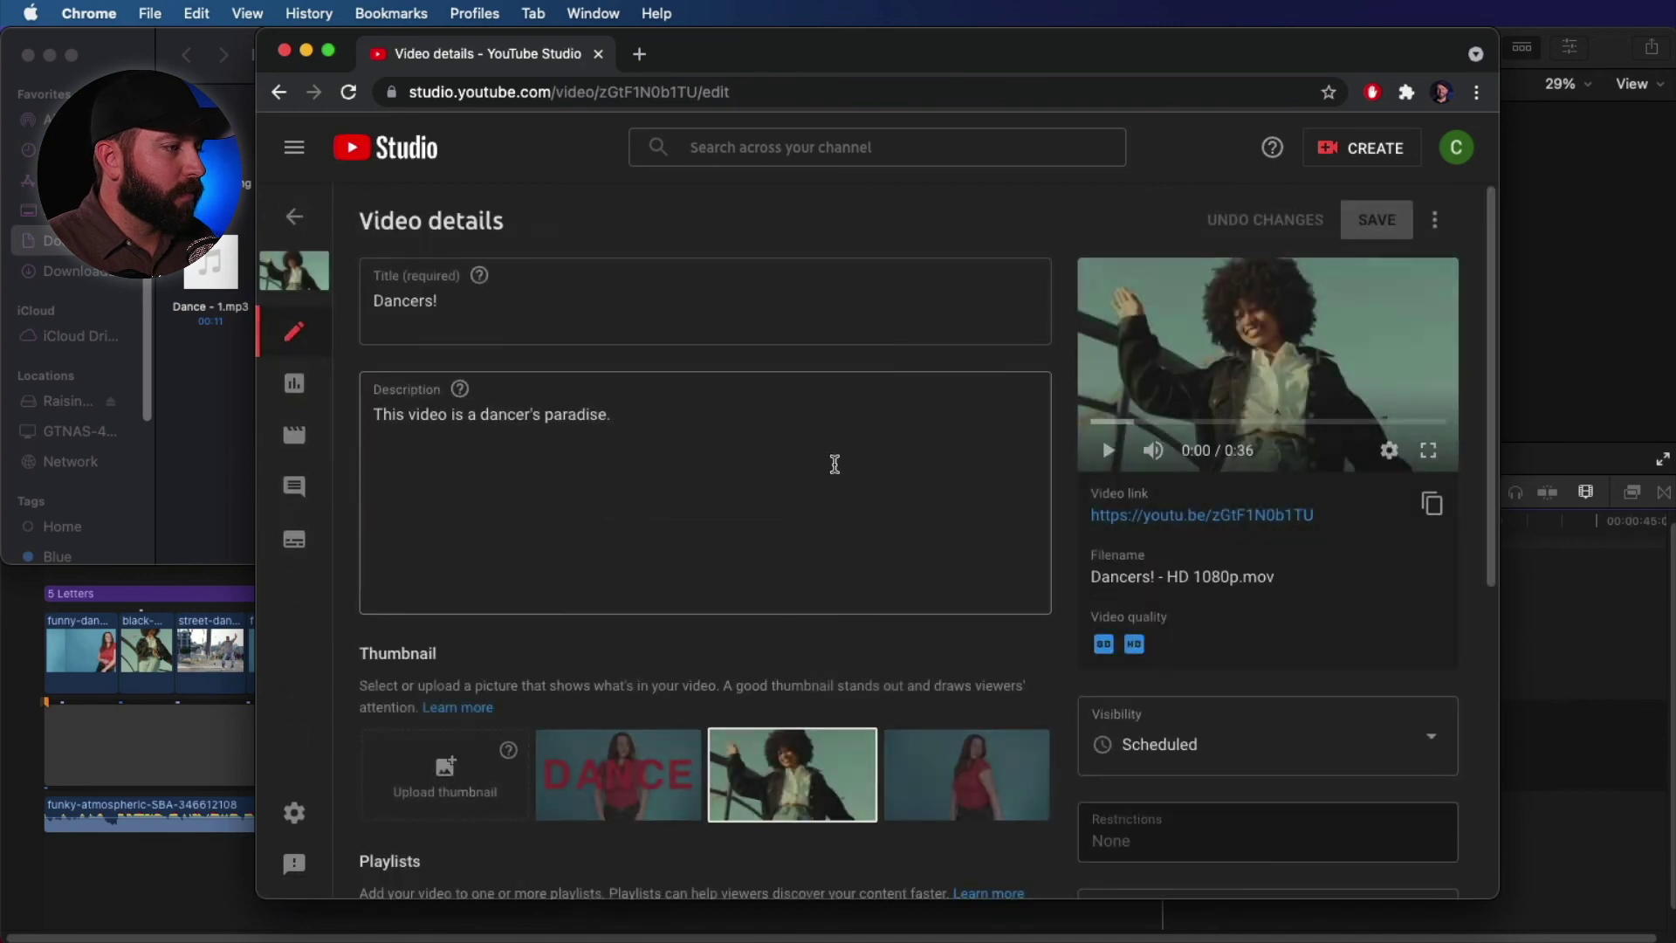
{"action": "scroll", "coordinate": [751, 441], "scroll_direction": "down", "scroll_amount": 4}
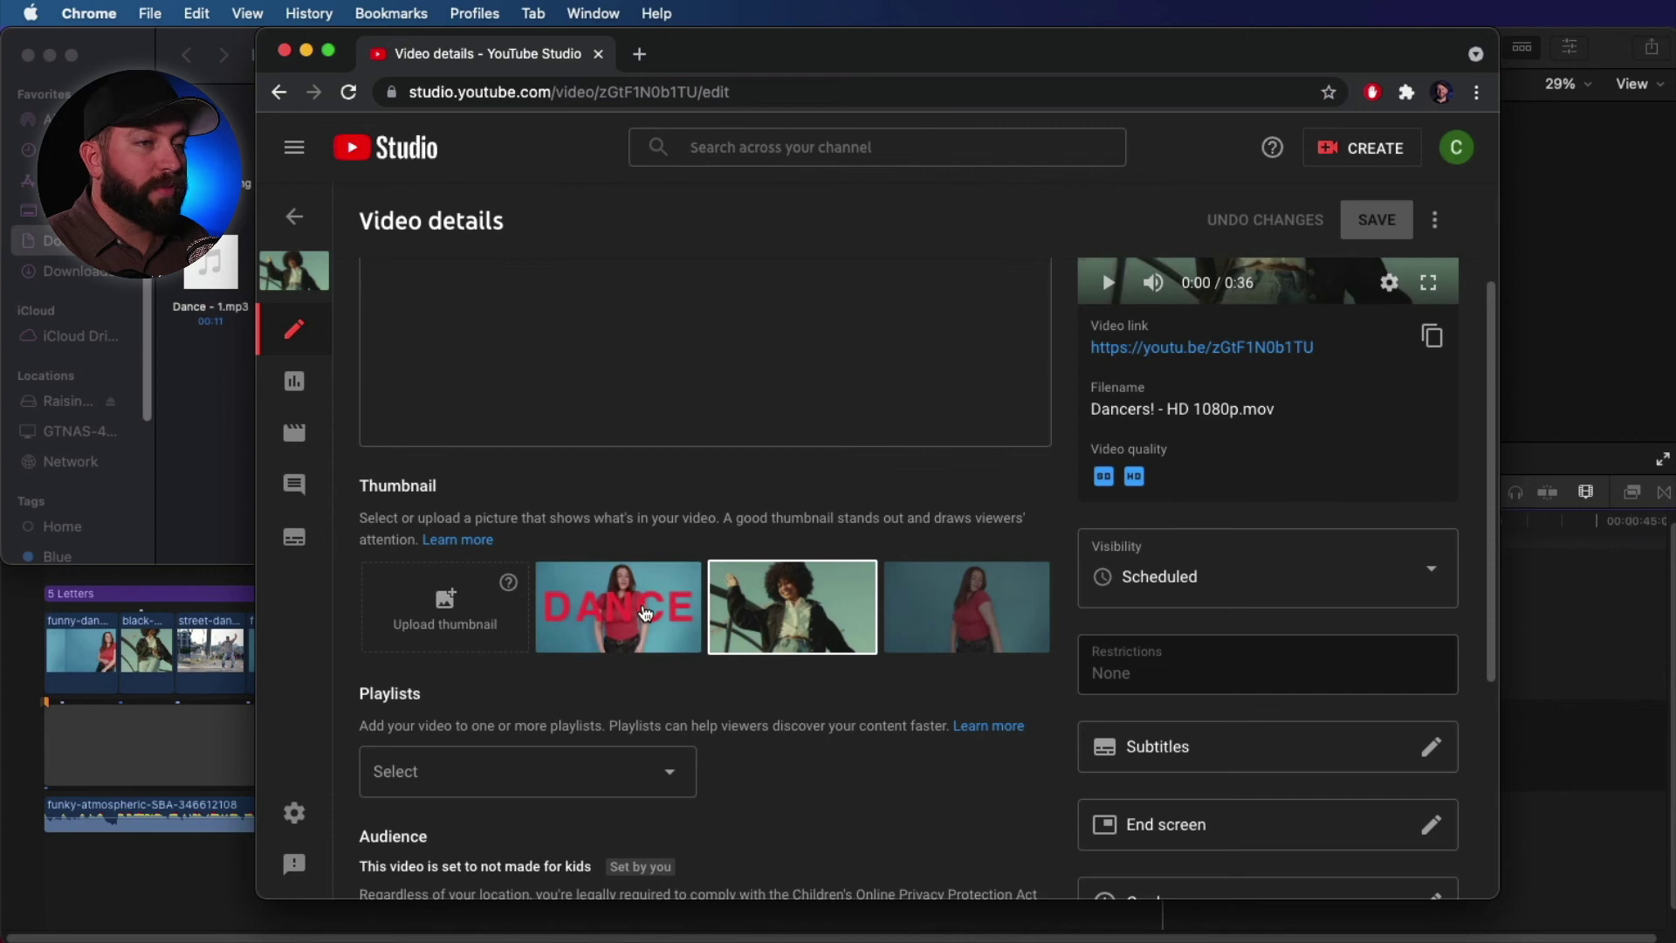
Try the DANCE frame, then the red-shirt dancer, as the suggested thumbnail.
{"action": "left_click", "coordinate": [653, 613]}
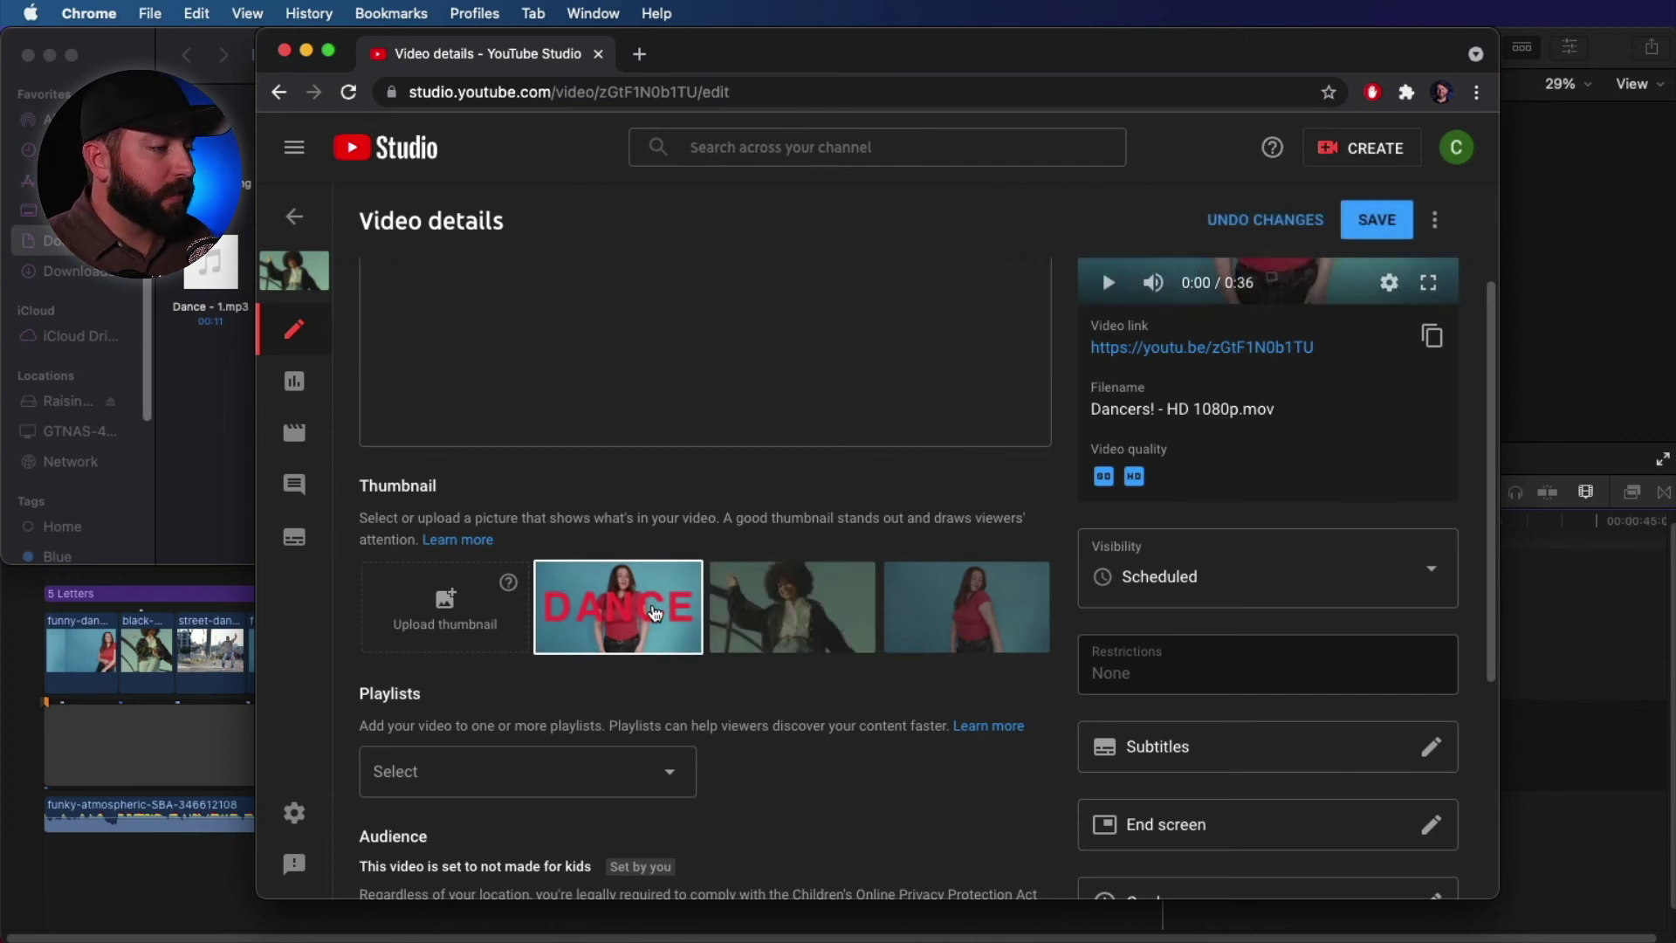
{"action": "scroll", "coordinate": [976, 515], "scroll_direction": "up", "scroll_amount": 4}
{"action": "left_click", "coordinate": [813, 764]}
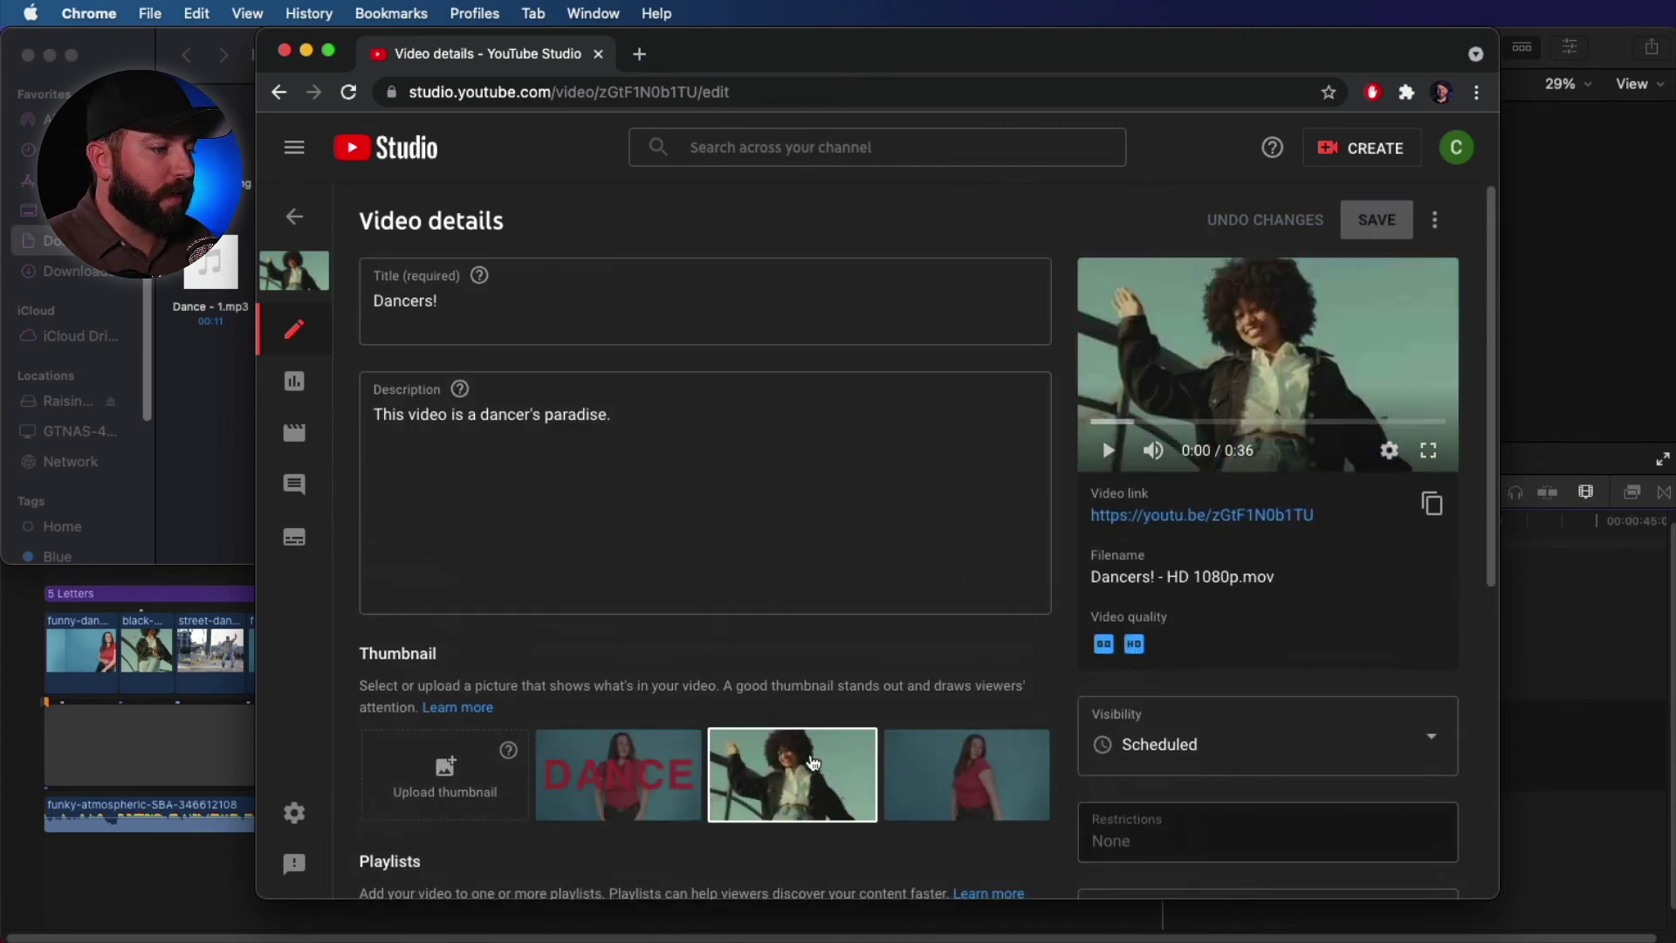
{"action": "left_click", "coordinate": [921, 782]}
Open the end screen editor to compare its templates.
{"action": "scroll", "coordinate": [905, 764], "scroll_direction": "down", "scroll_amount": 3}
{"action": "scroll", "coordinate": [906, 764], "scroll_direction": "down", "scroll_amount": 1}
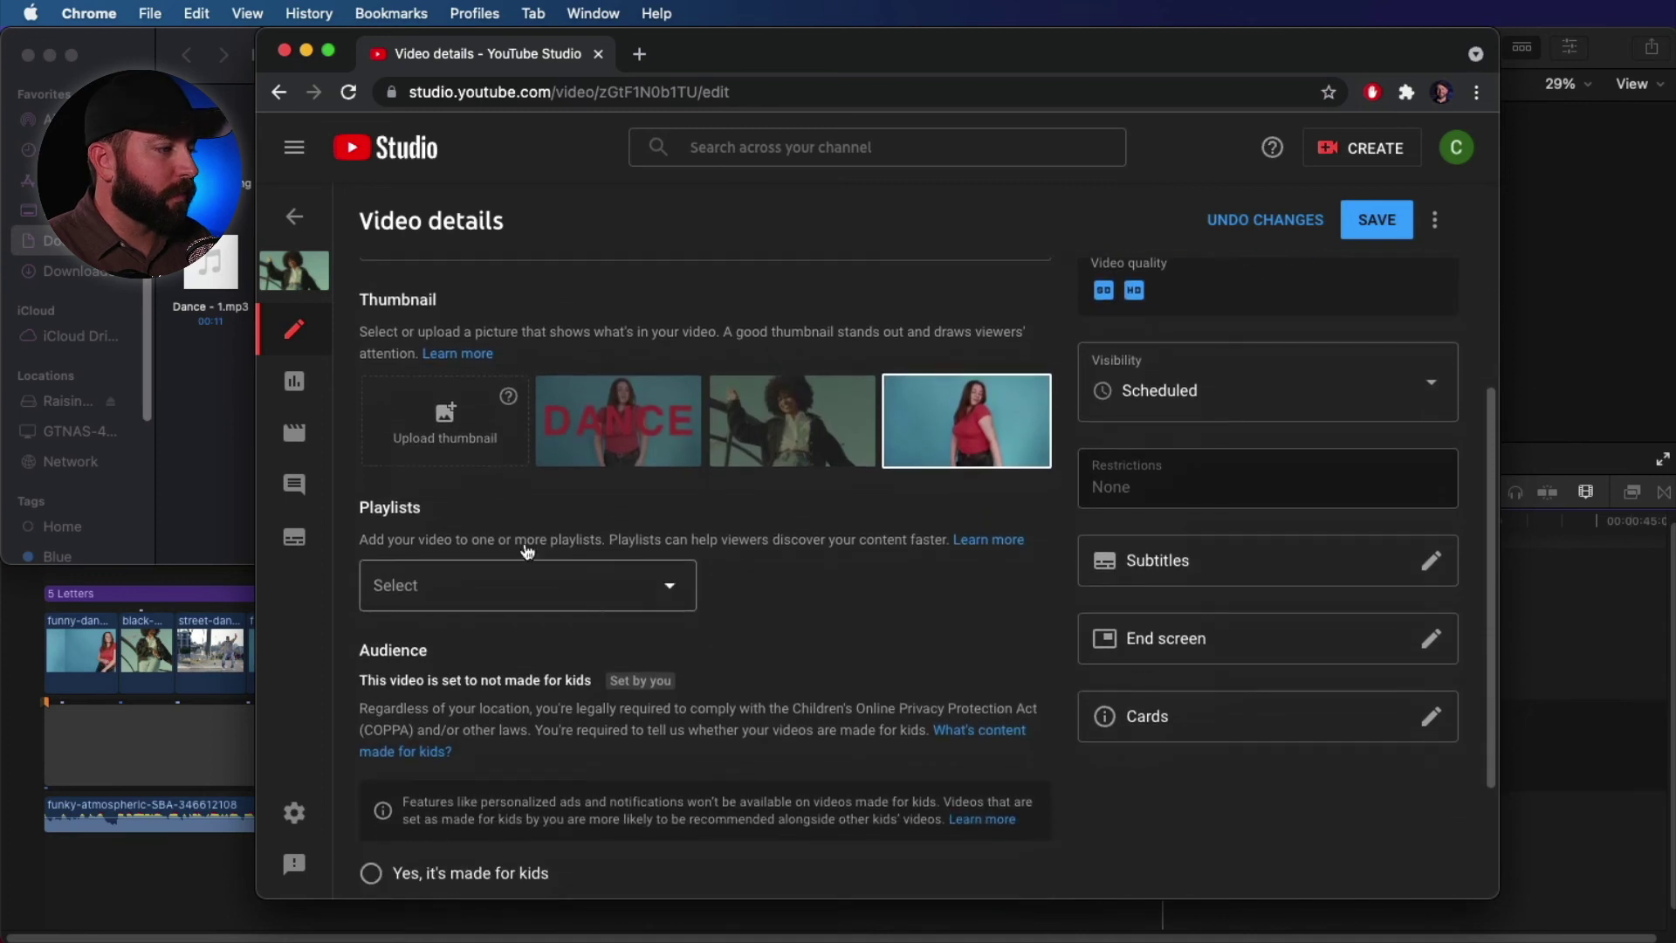
{"action": "left_click", "coordinate": [1165, 678]}
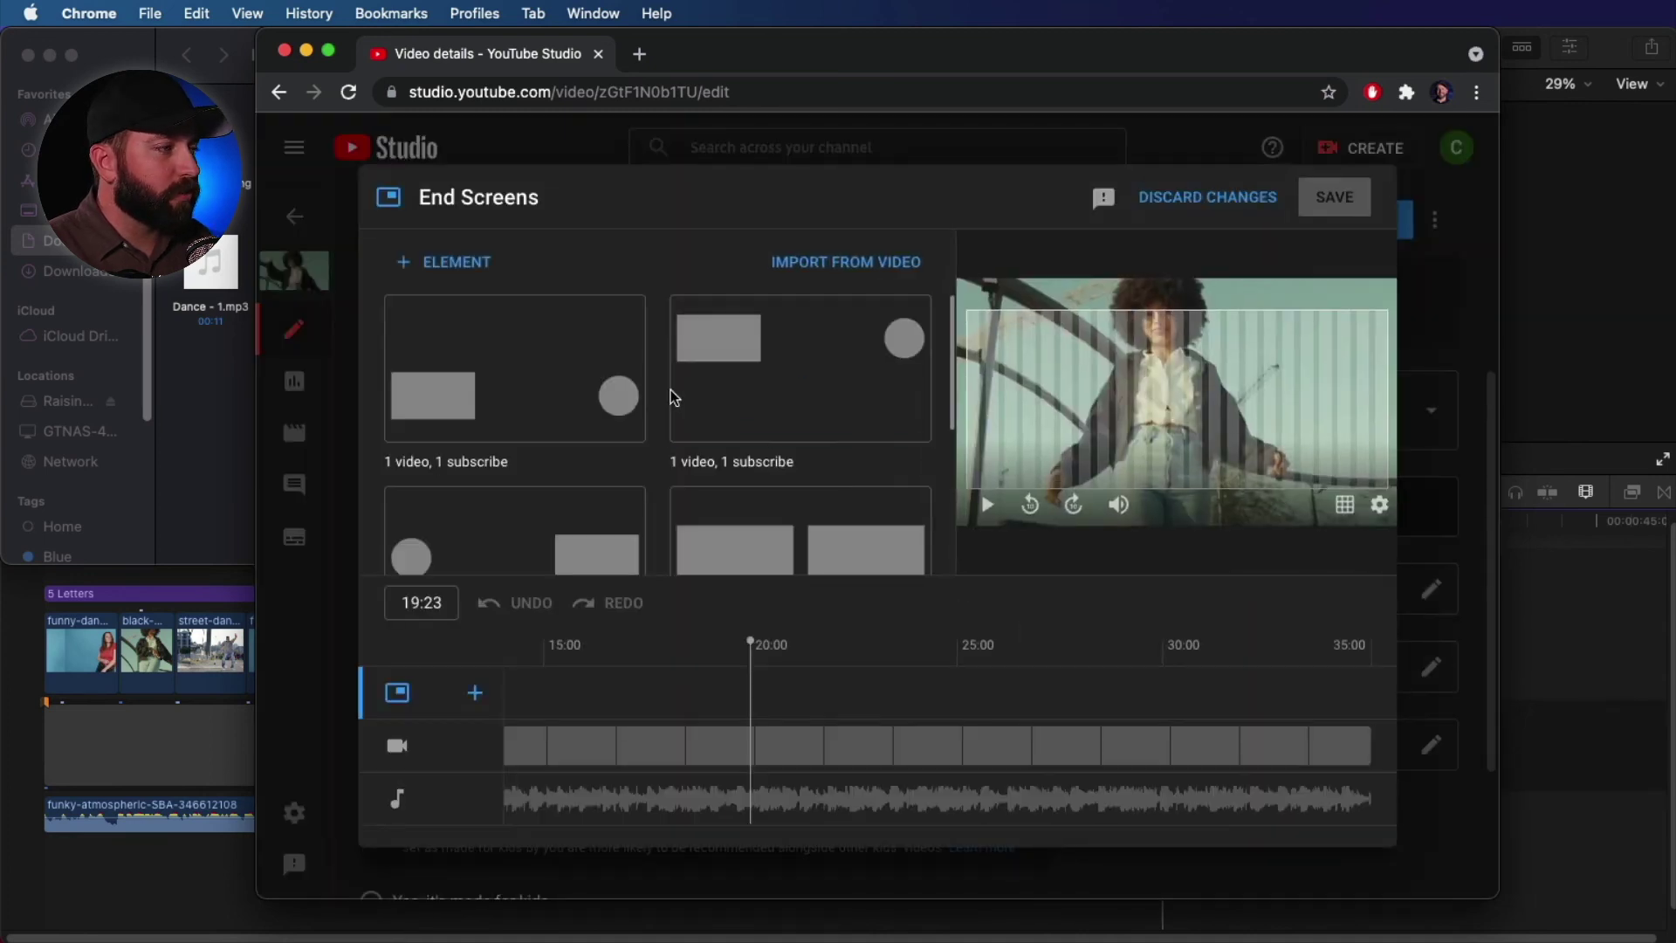
{"action": "scroll", "coordinate": [658, 440], "scroll_direction": "down", "scroll_amount": 2}
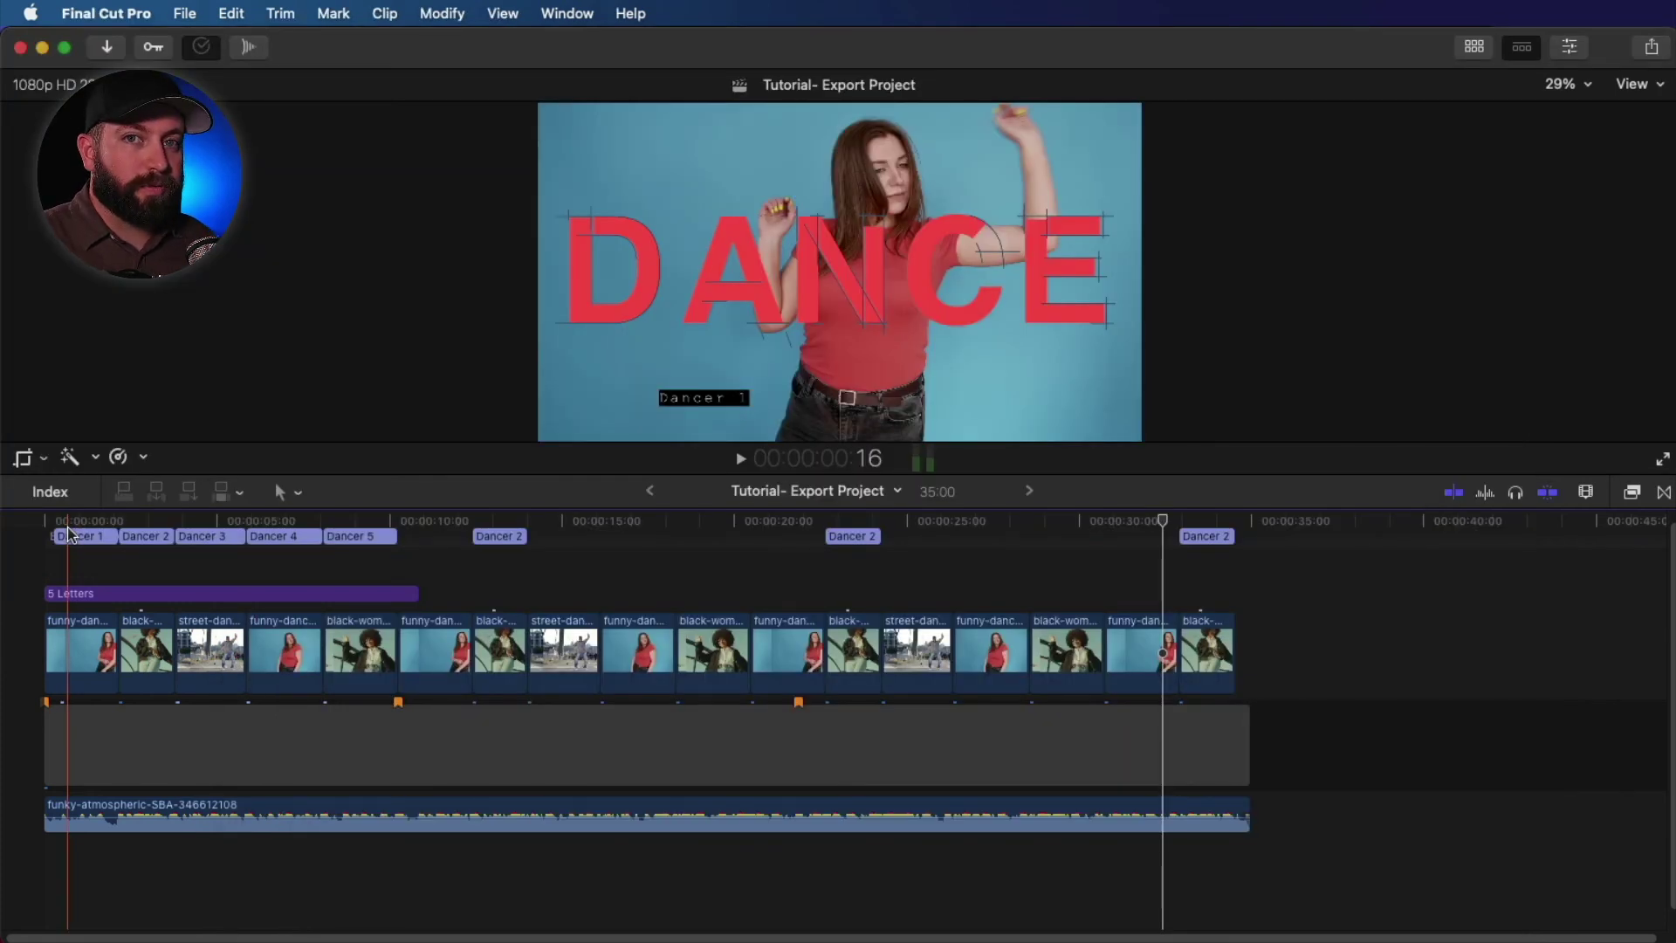
Play to the opening DANCE title and save that frame as 'YT Thumbnail' JPEG in Documents.
{"action": "left_click", "coordinate": [68, 524]}
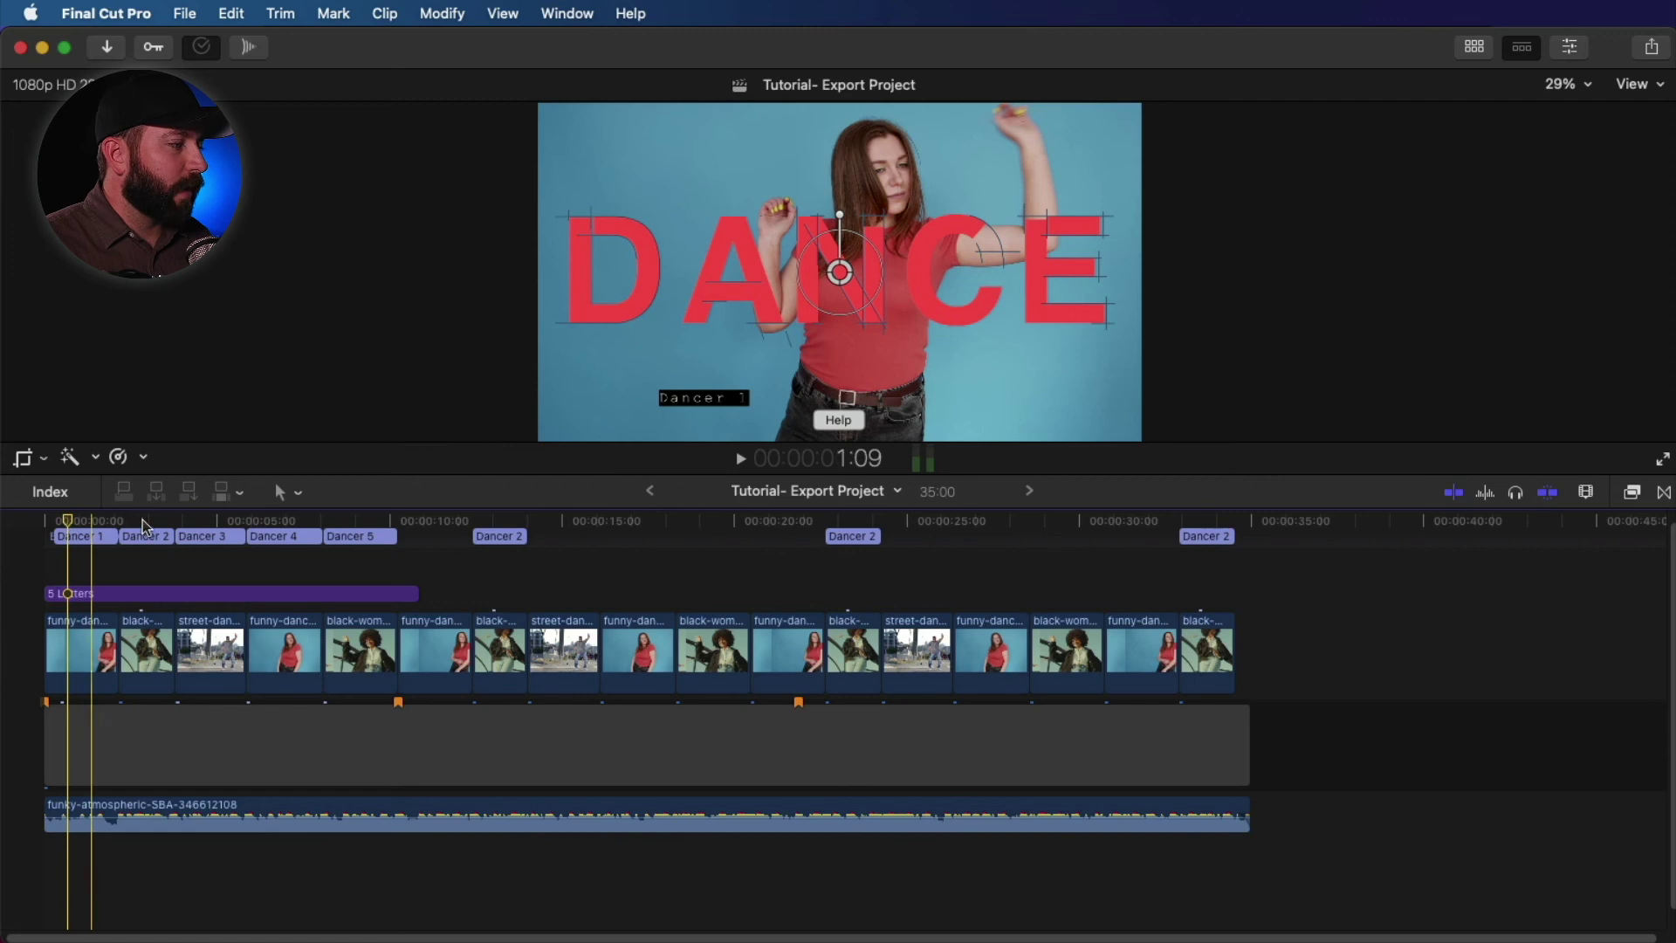
{"action": "key", "text": "space"}
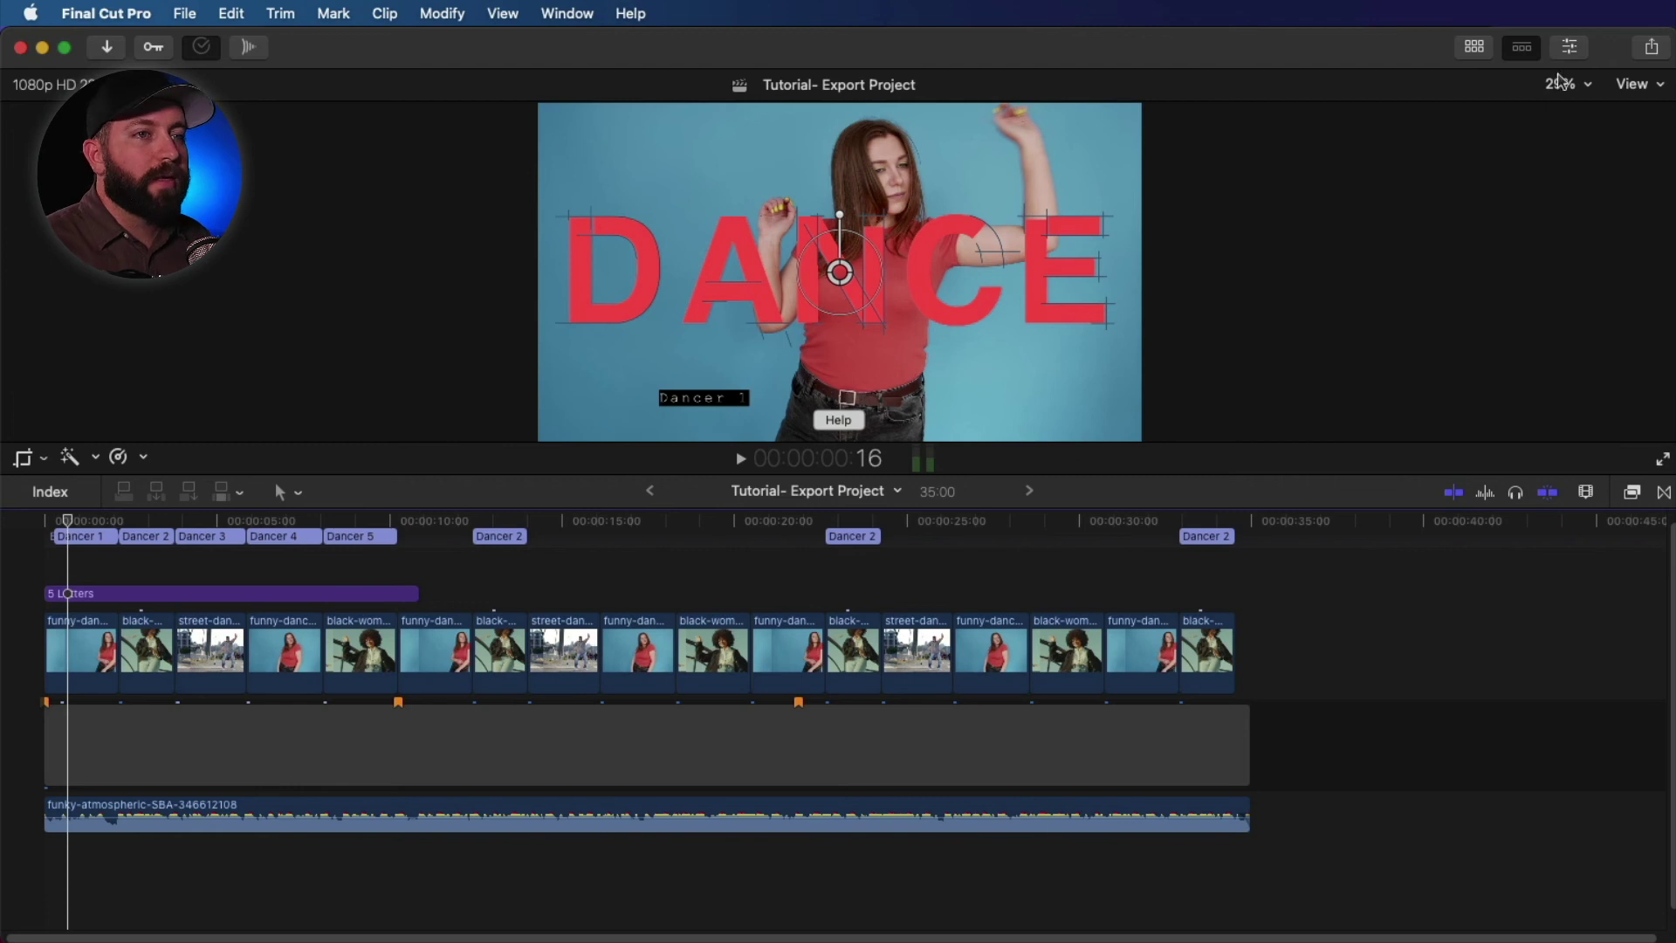
{"action": "left_click", "coordinate": [1653, 50]}
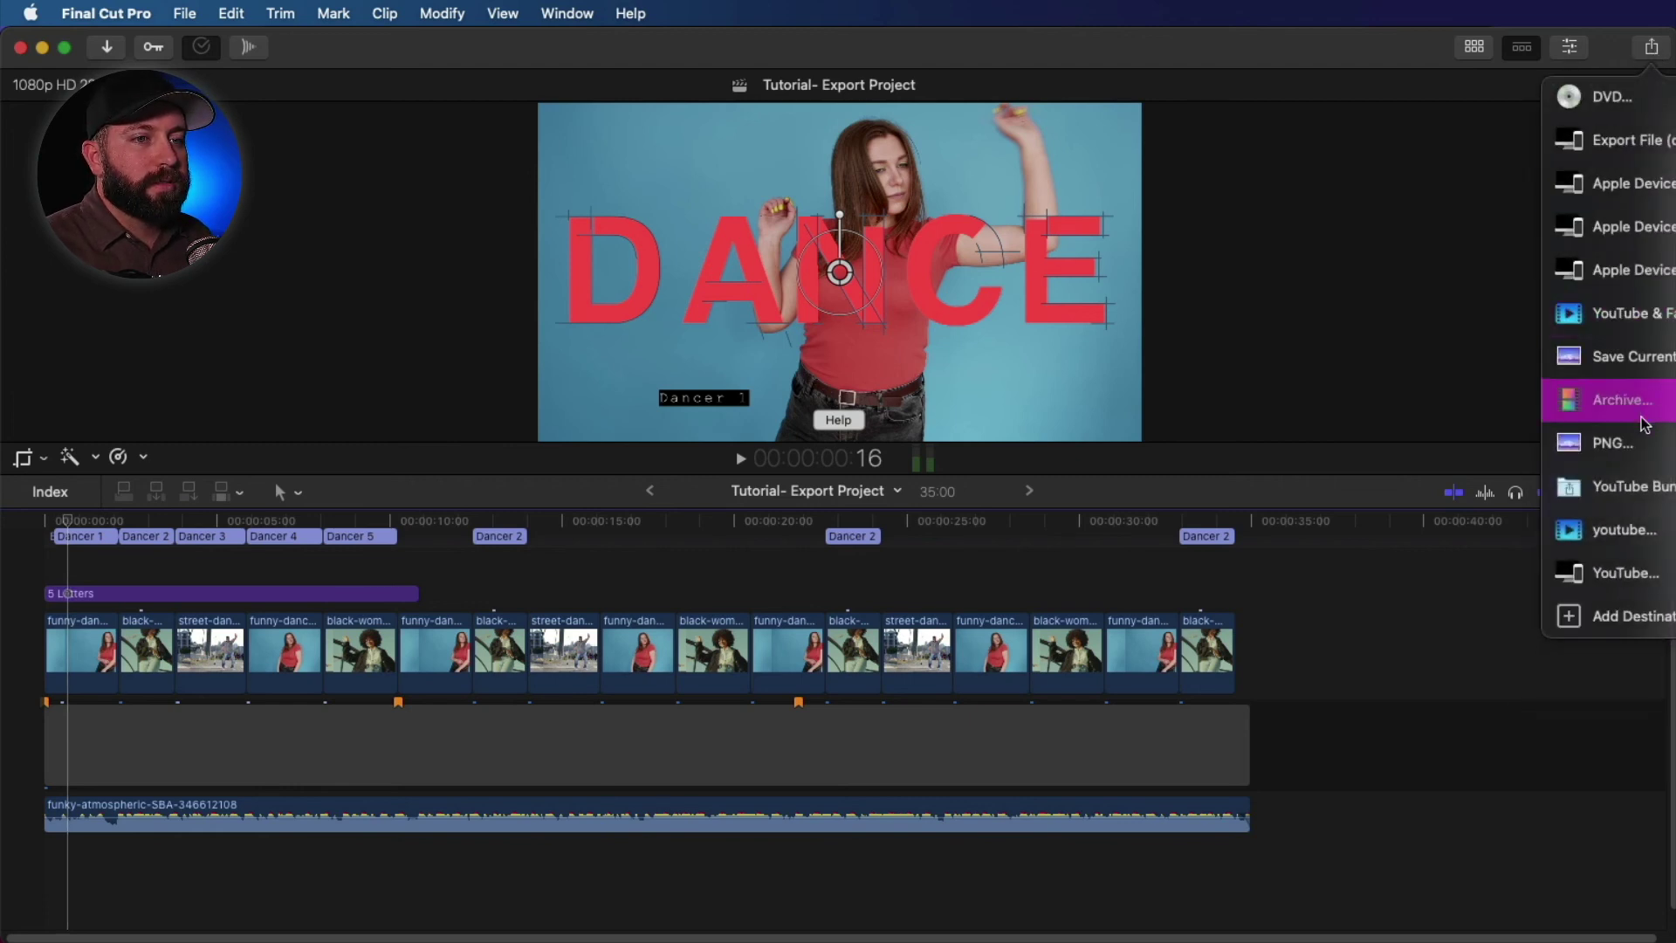
{"action": "left_click", "coordinate": [1642, 356]}
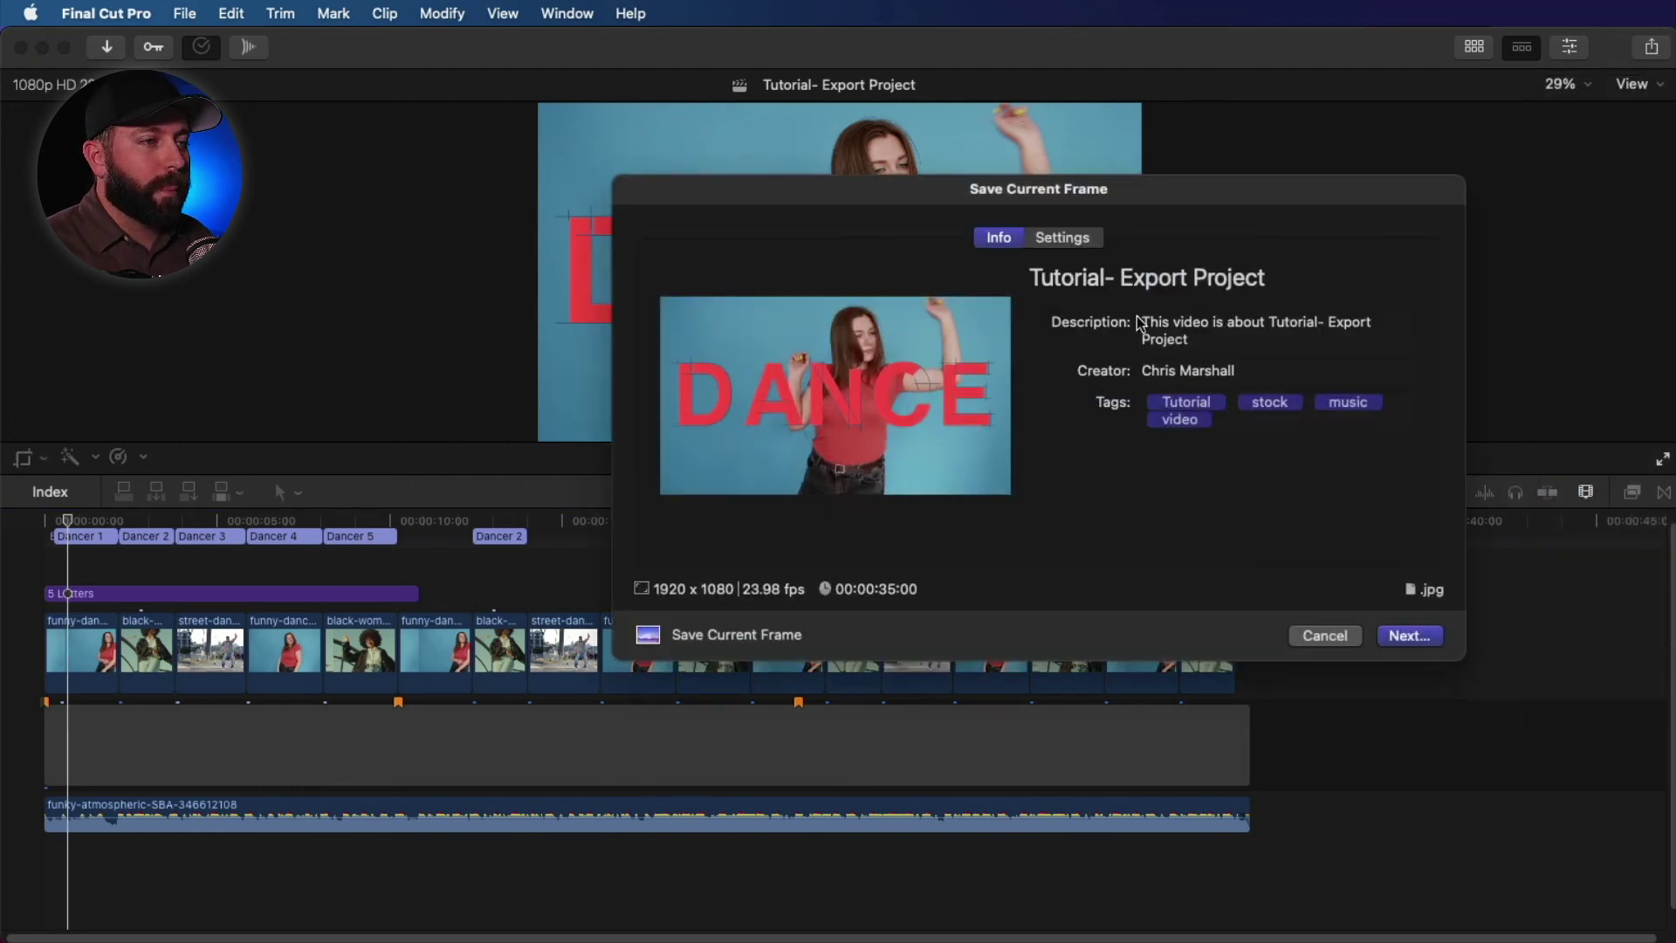
{"action": "left_click", "coordinate": [1192, 281]}
{"action": "left_click_drag", "start_coordinate": [1287, 278], "coordinate": [1033, 269]}
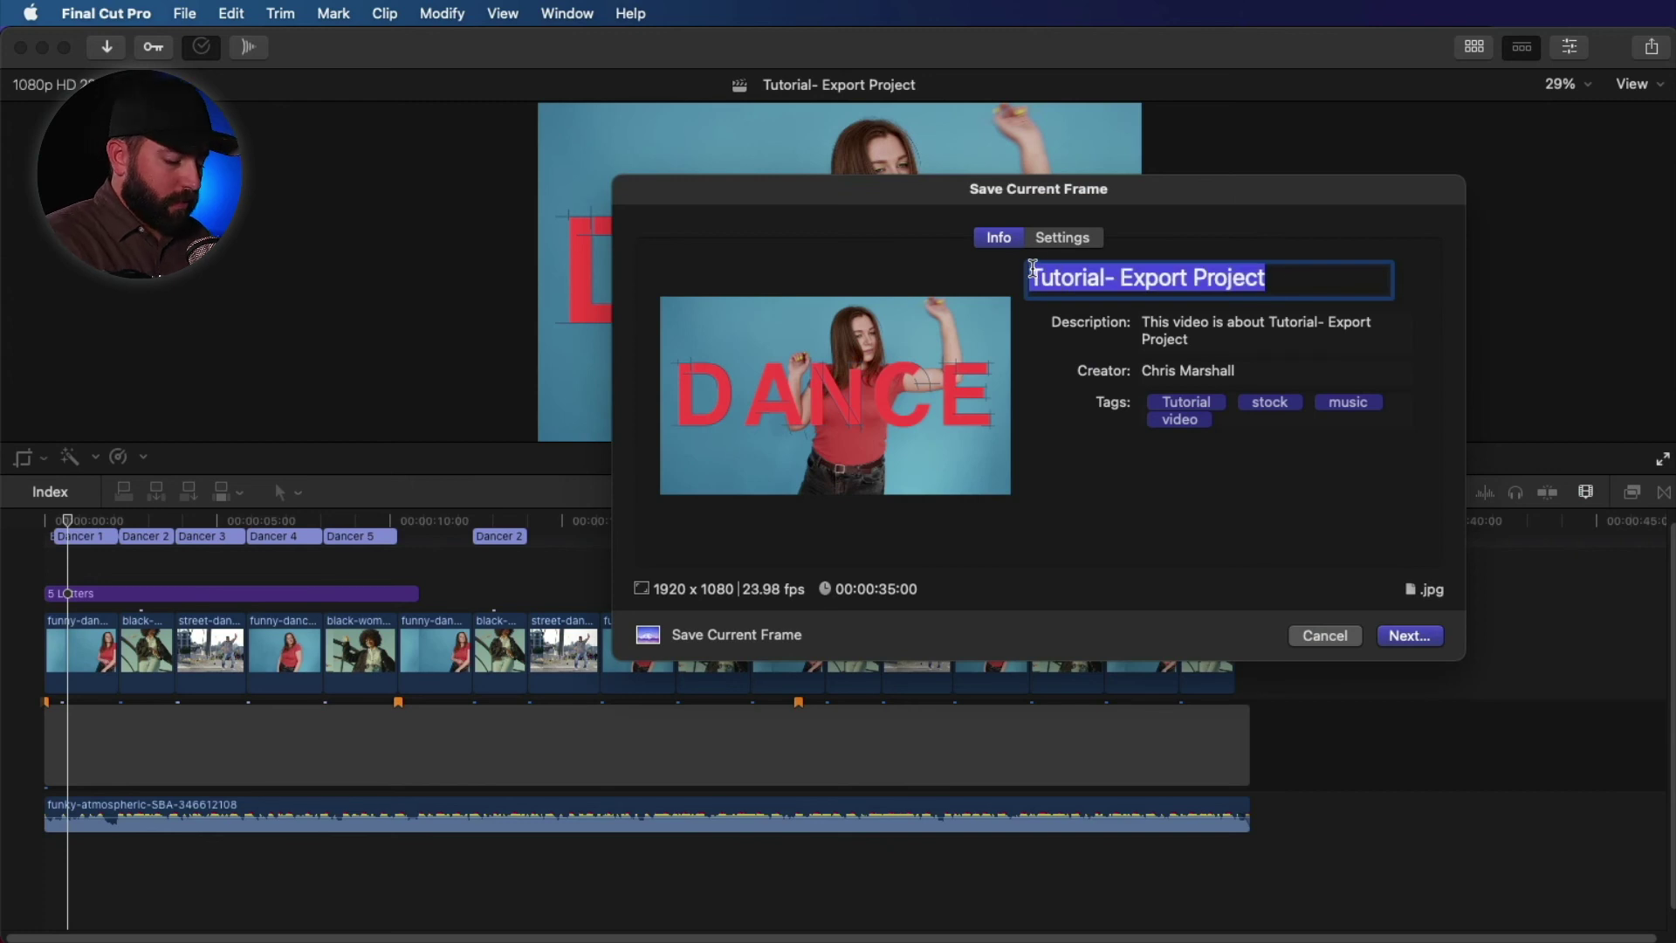
{"action": "type", "text": "YT Thumbnail"}
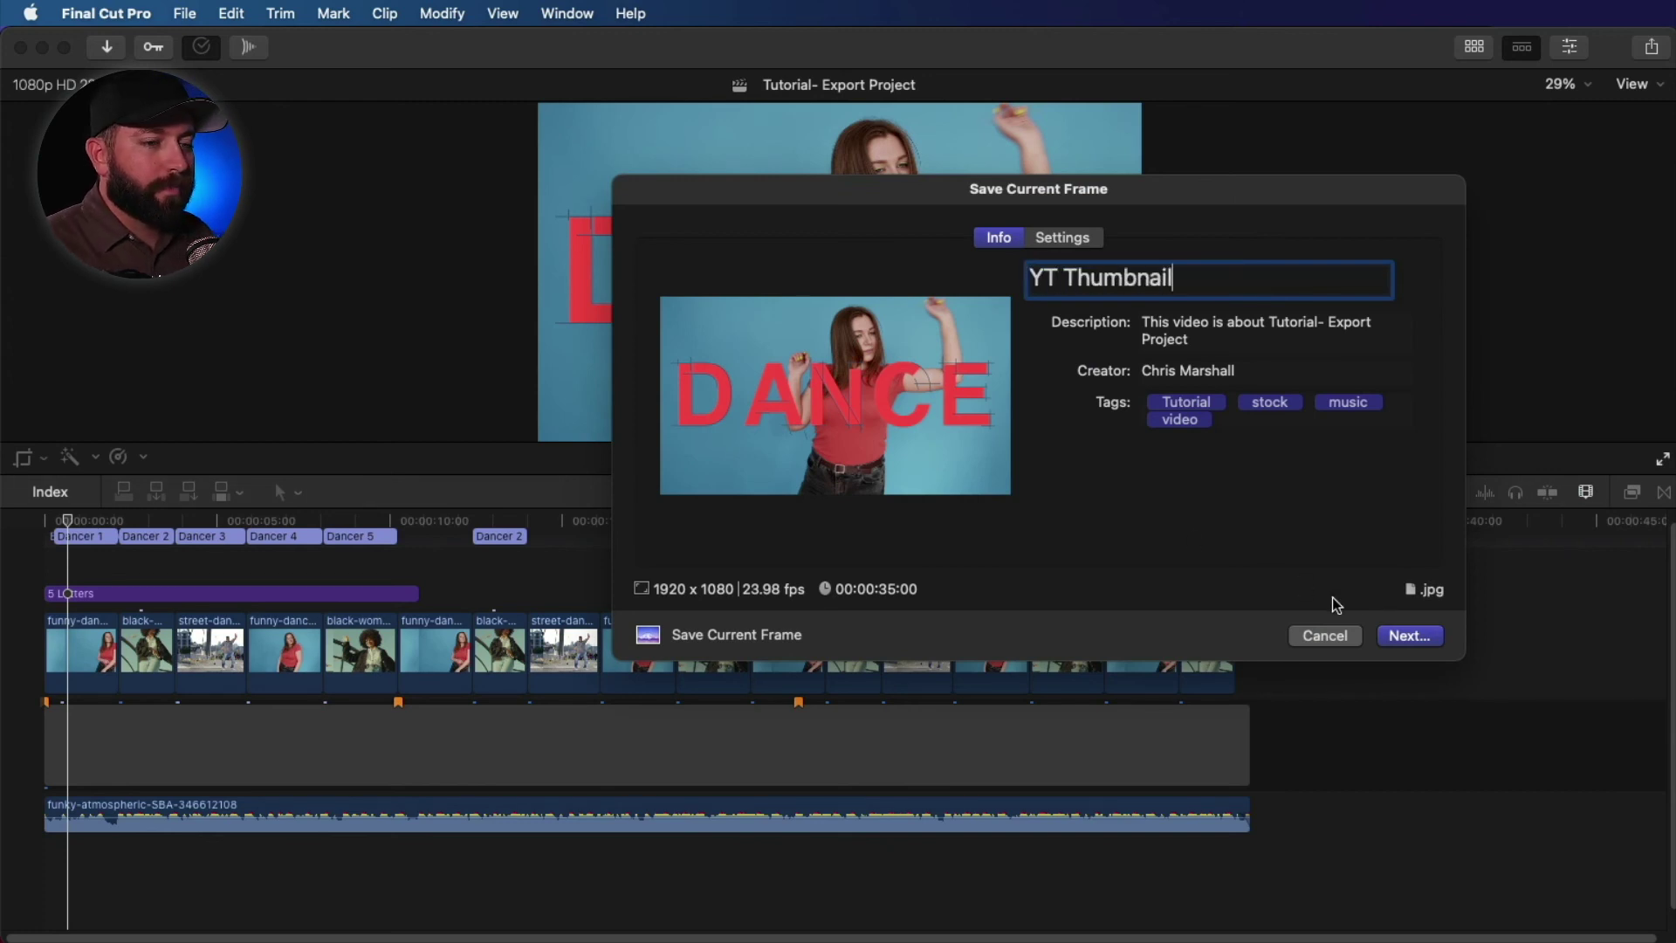
{"action": "left_click", "coordinate": [1393, 635]}
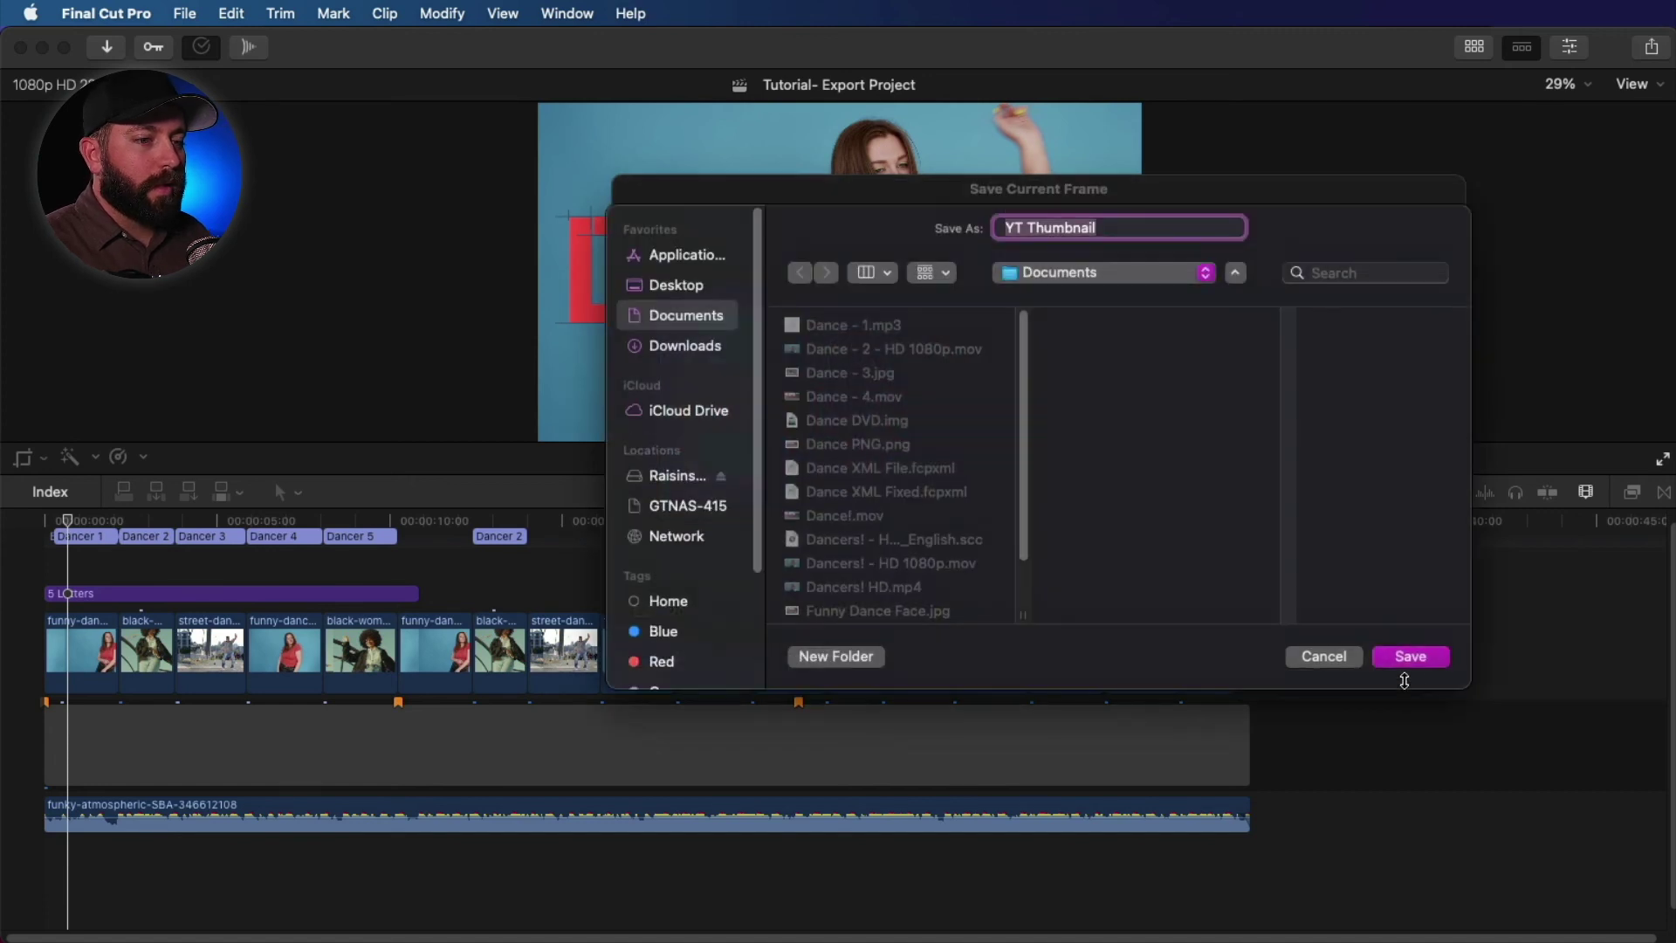
{"action": "left_click", "coordinate": [1407, 660]}
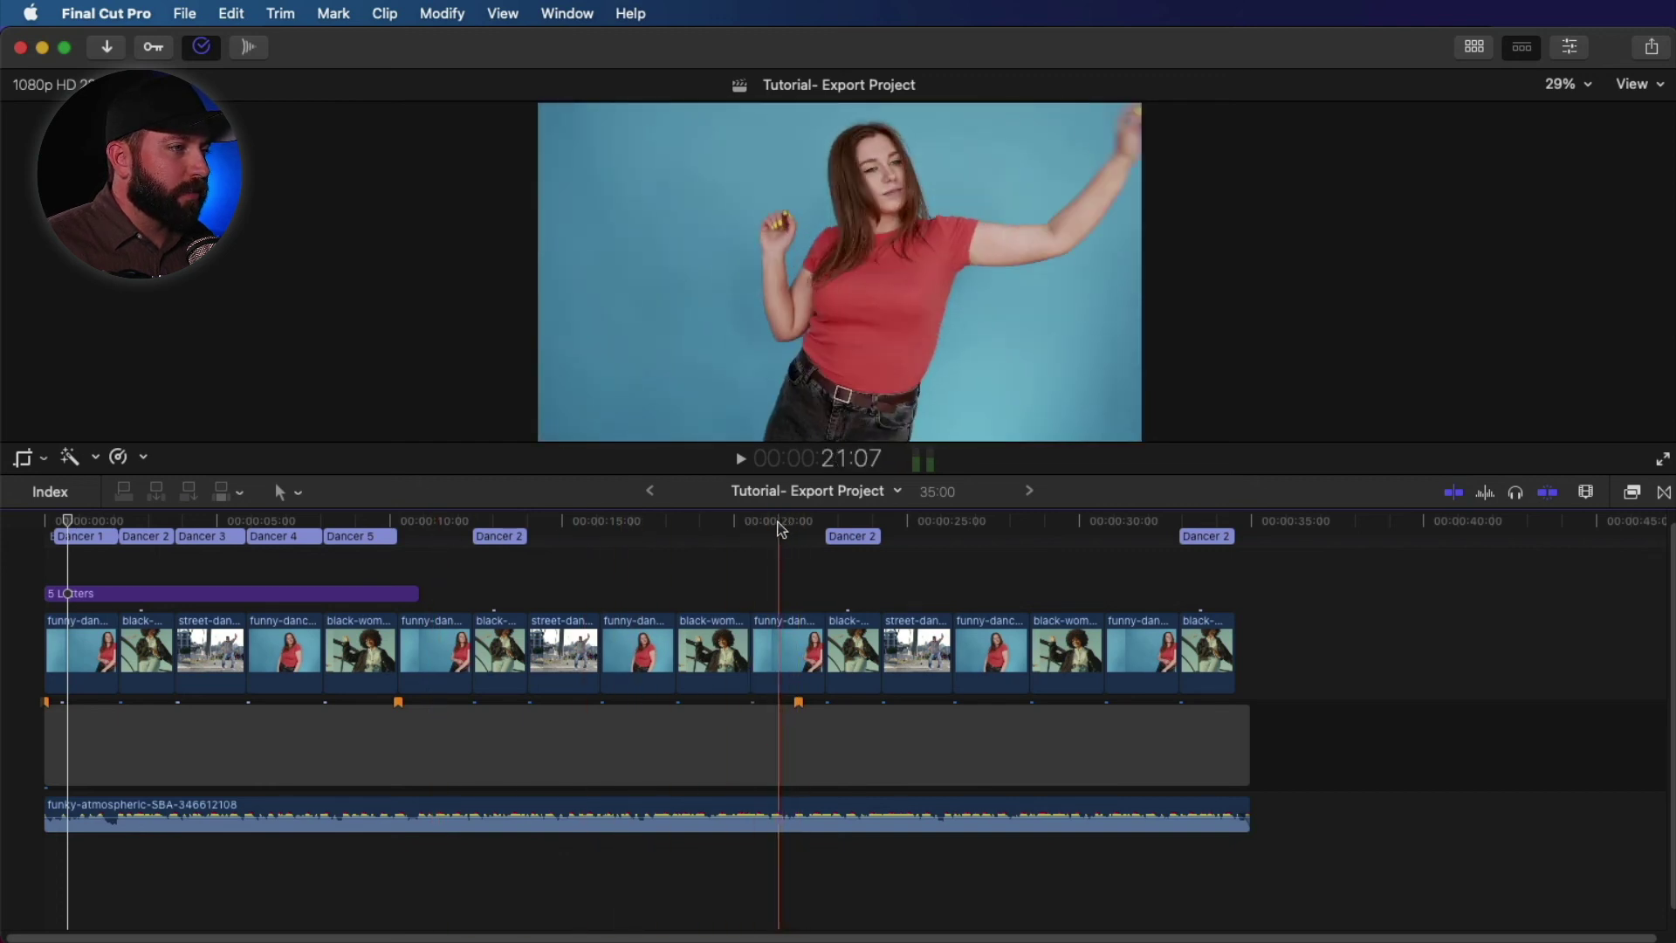
Move the 5 Letters DANCE title clip to around 20 seconds.
{"action": "left_click", "coordinate": [772, 526]}
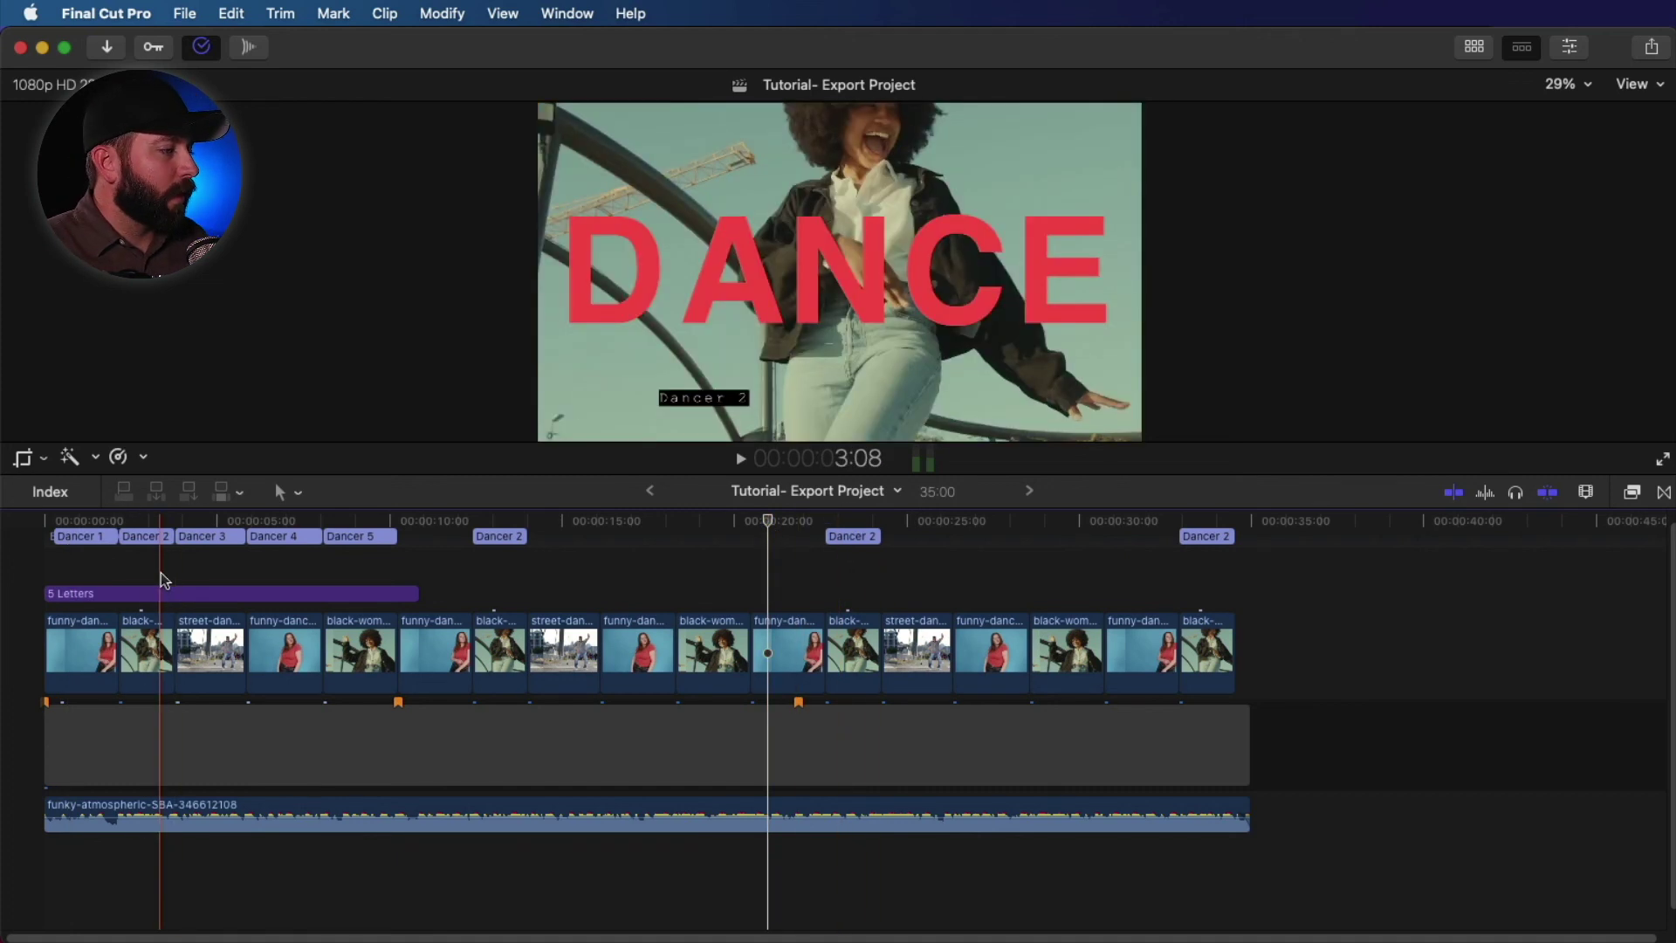
{"action": "left_click", "coordinate": [181, 593]}
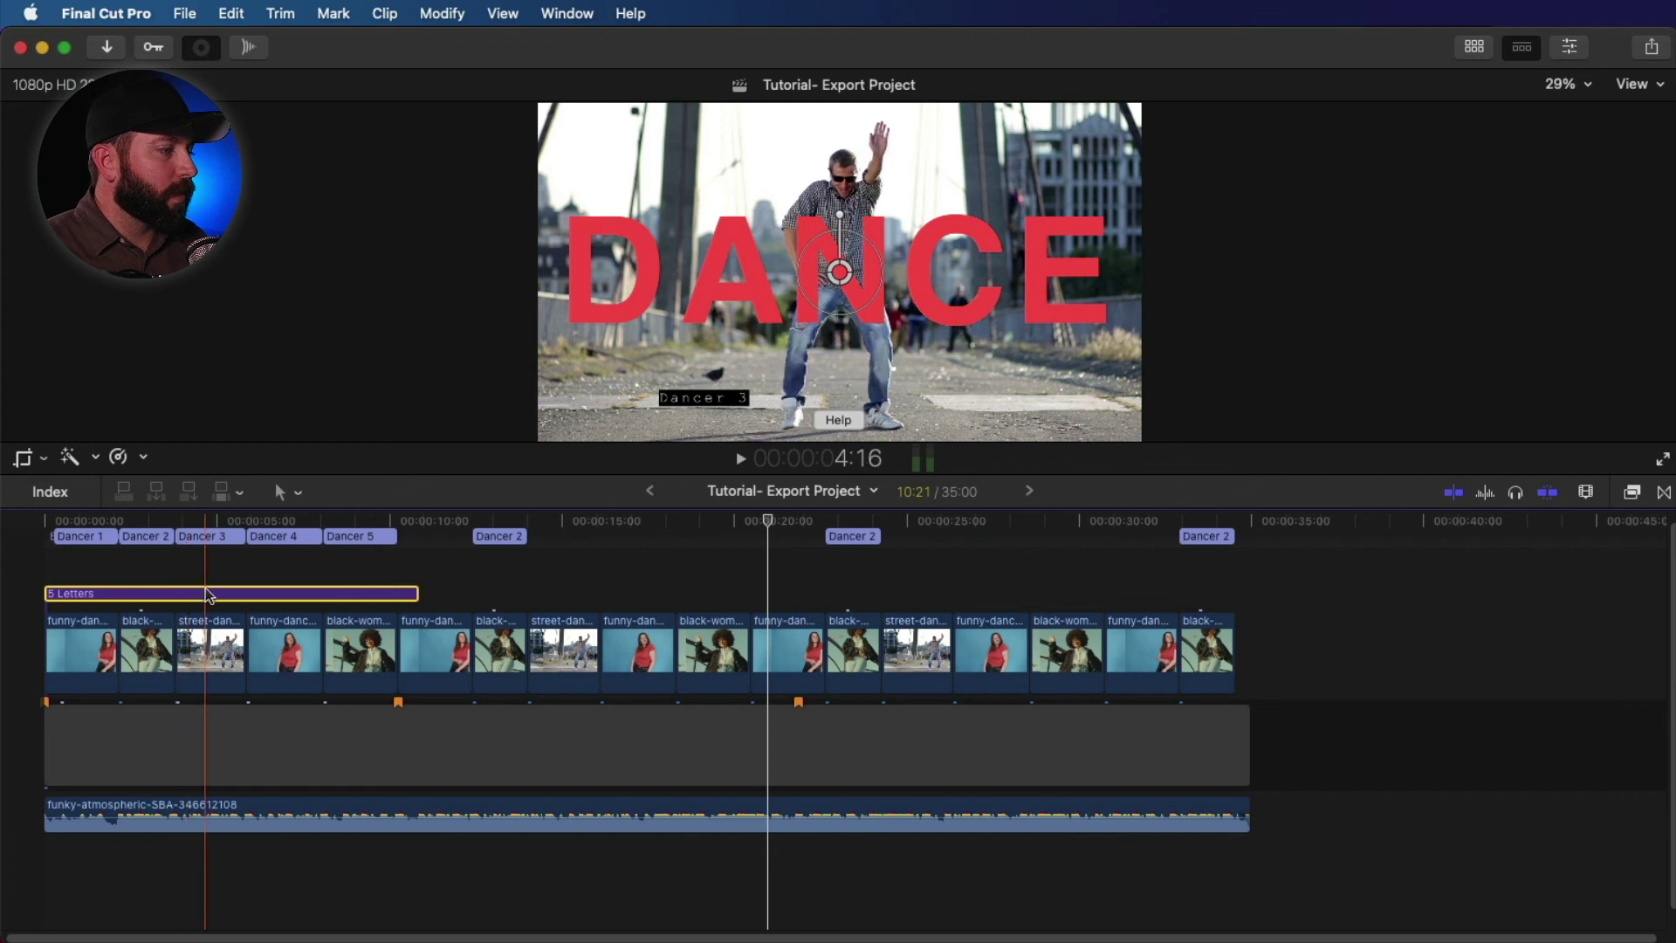
{"action": "left_click_drag", "start_coordinate": [206, 593], "coordinate": [736, 597]}
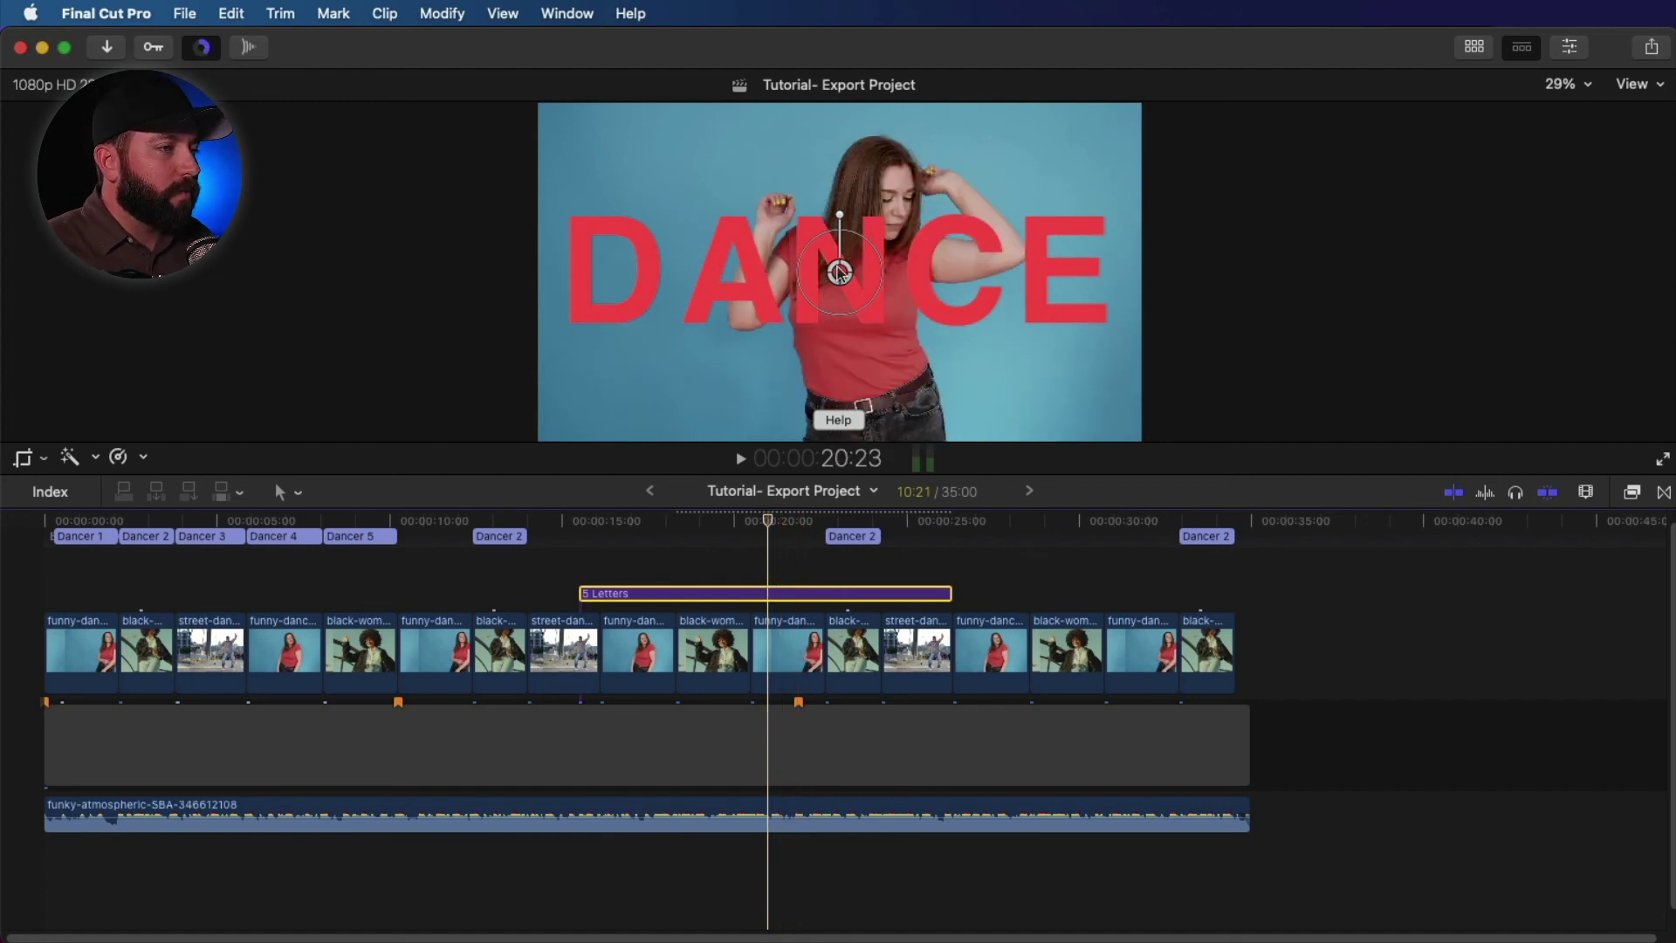
Lower the DANCE title, tilt it about 30° counter-clockwise, and stack two more copies.
{"action": "left_click_drag", "start_coordinate": [840, 272], "coordinate": [839, 288]}
{"action": "left_click_drag", "start_coordinate": [831, 230], "coordinate": [674, 176]}
{"action": "key", "text": "cmd+z"}
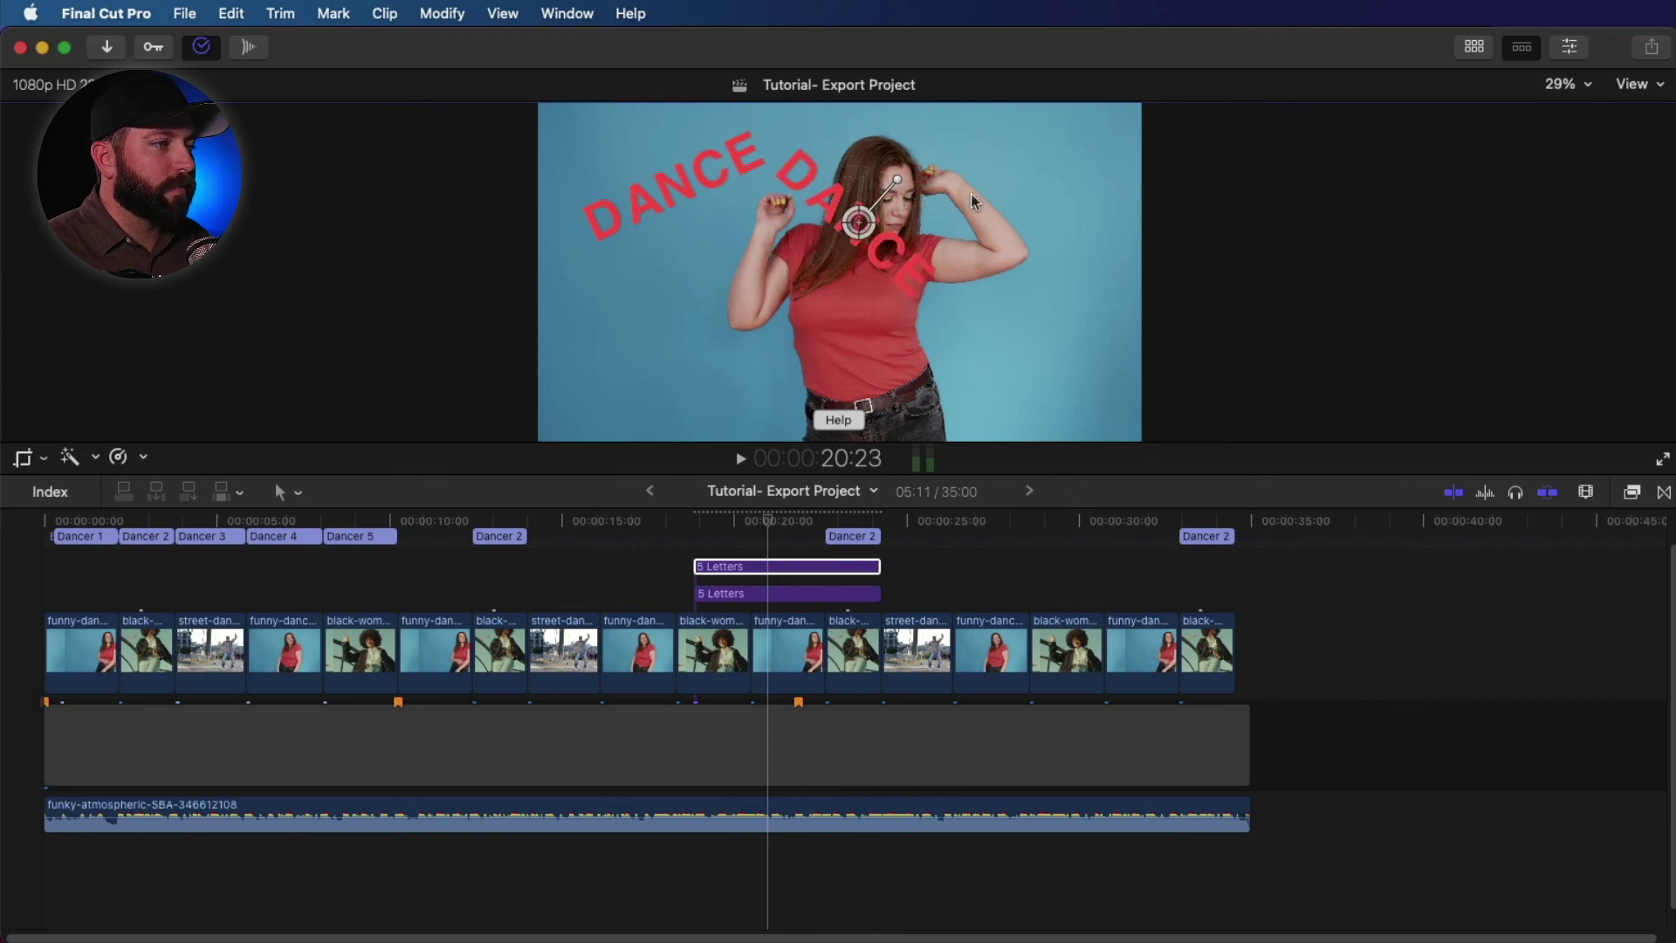
{"action": "key", "text": "cmd+v"}
{"action": "key", "text": "cmd+4"}
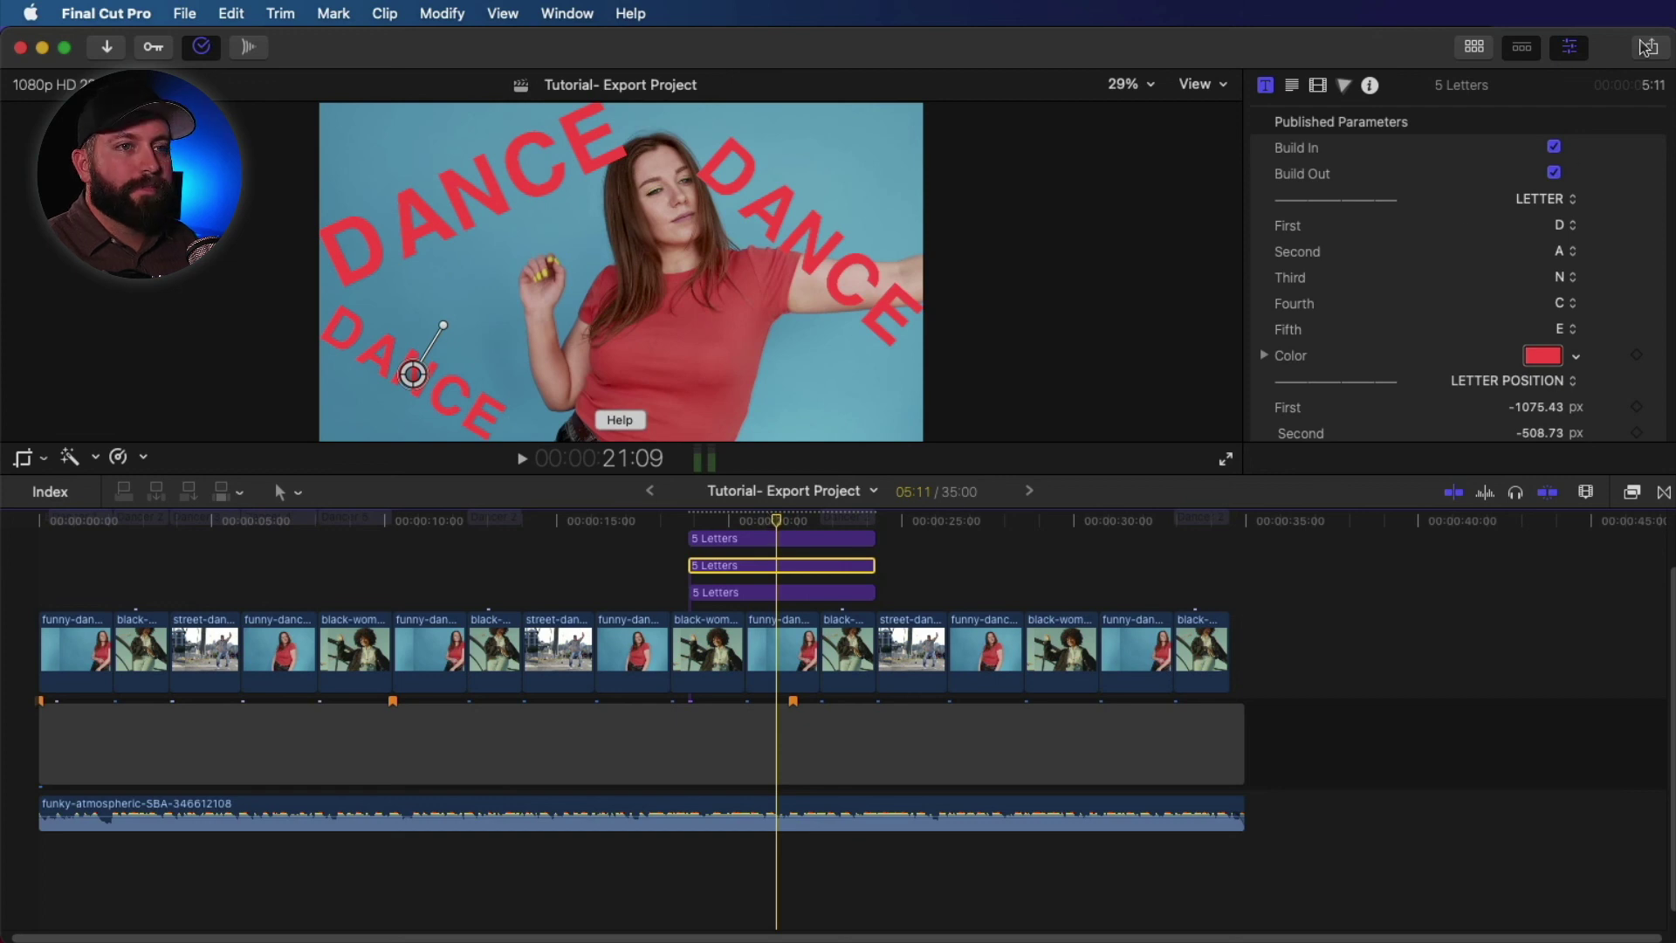
{"action": "left_click", "coordinate": [1646, 48]}
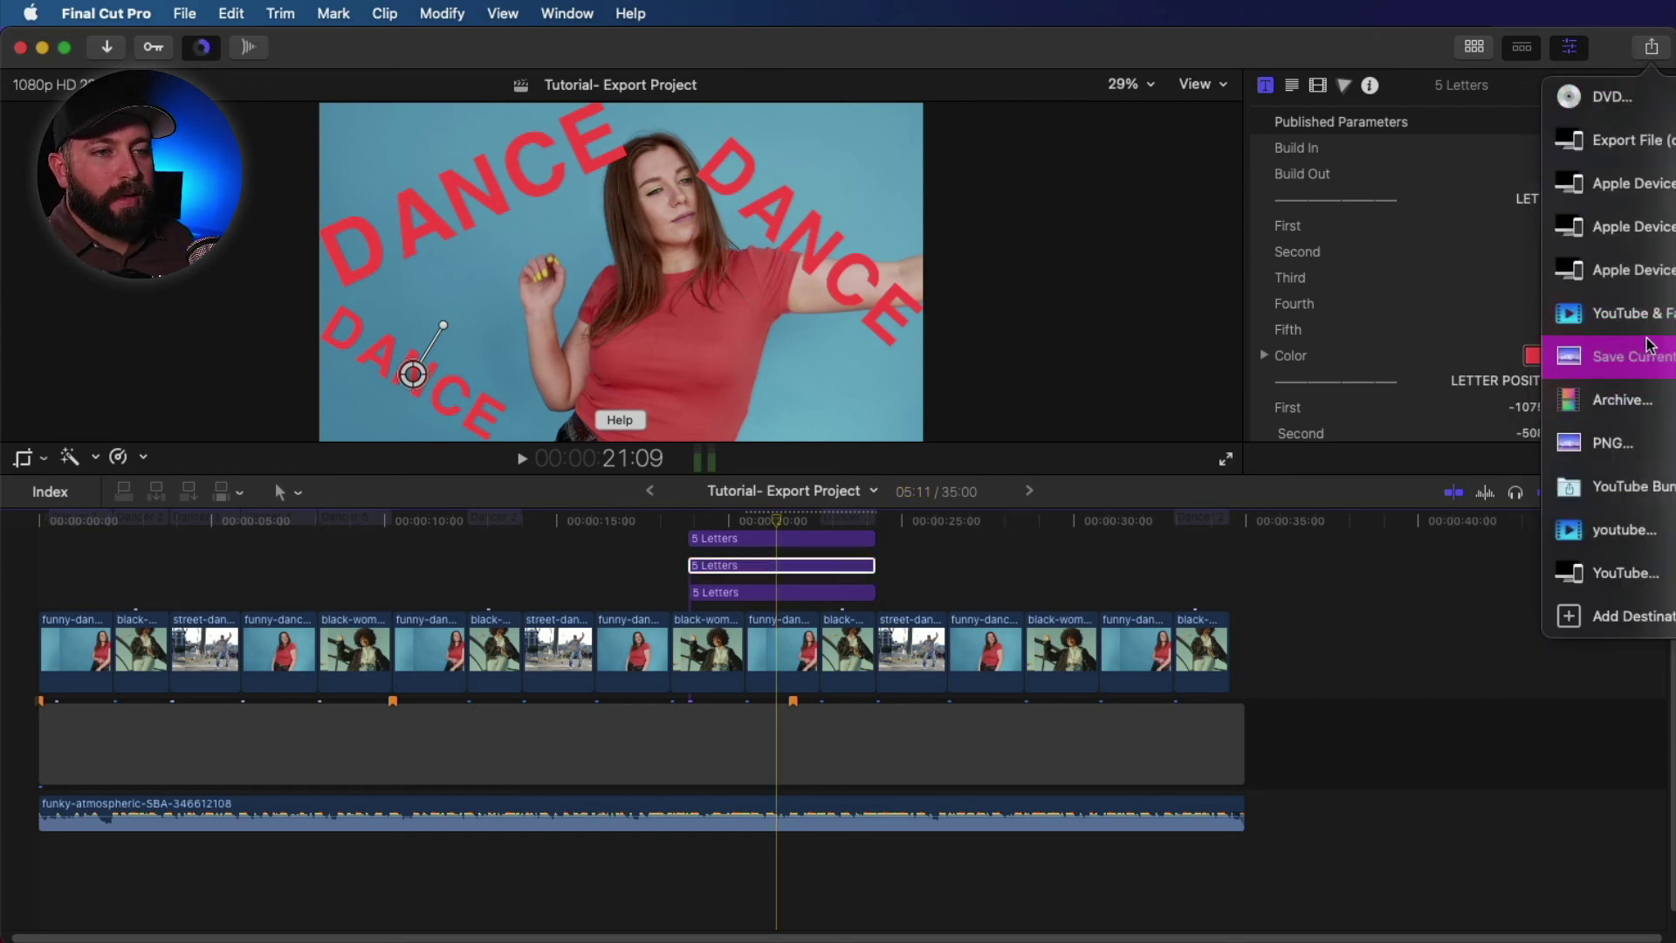
Save the three-DANCE frame as YT Thumbnail in Documents, replacing the earlier image.
{"action": "left_click", "coordinate": [1653, 348]}
{"action": "left_click", "coordinate": [1215, 274]}
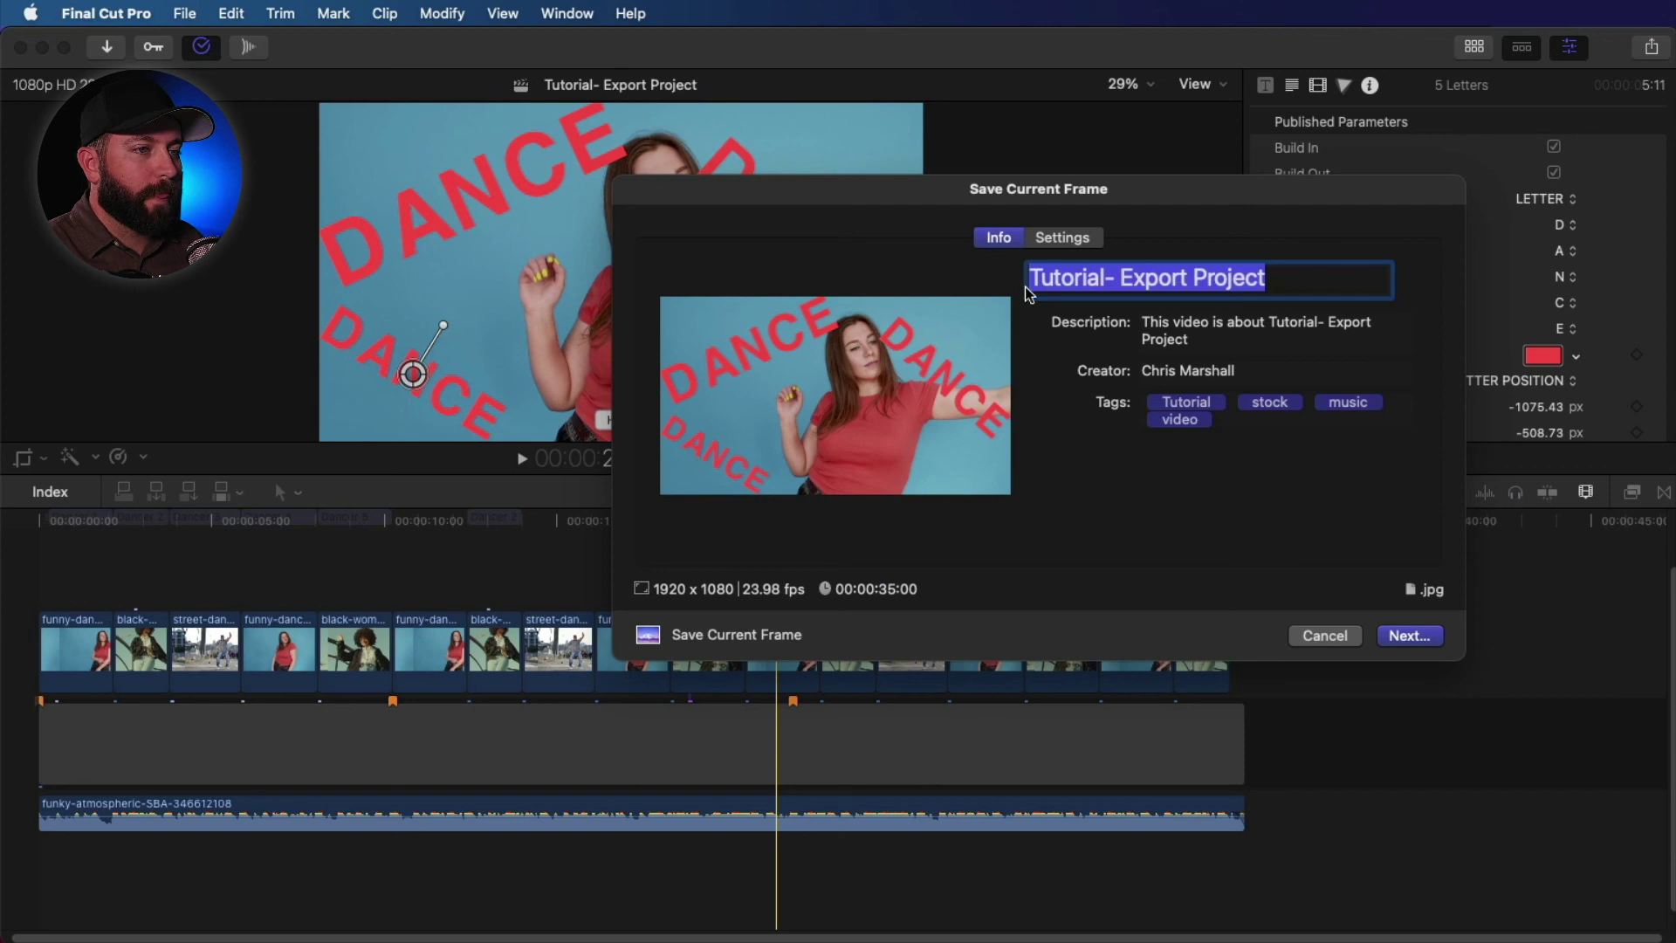
{"action": "type", "text": "YT Thumbnail"}
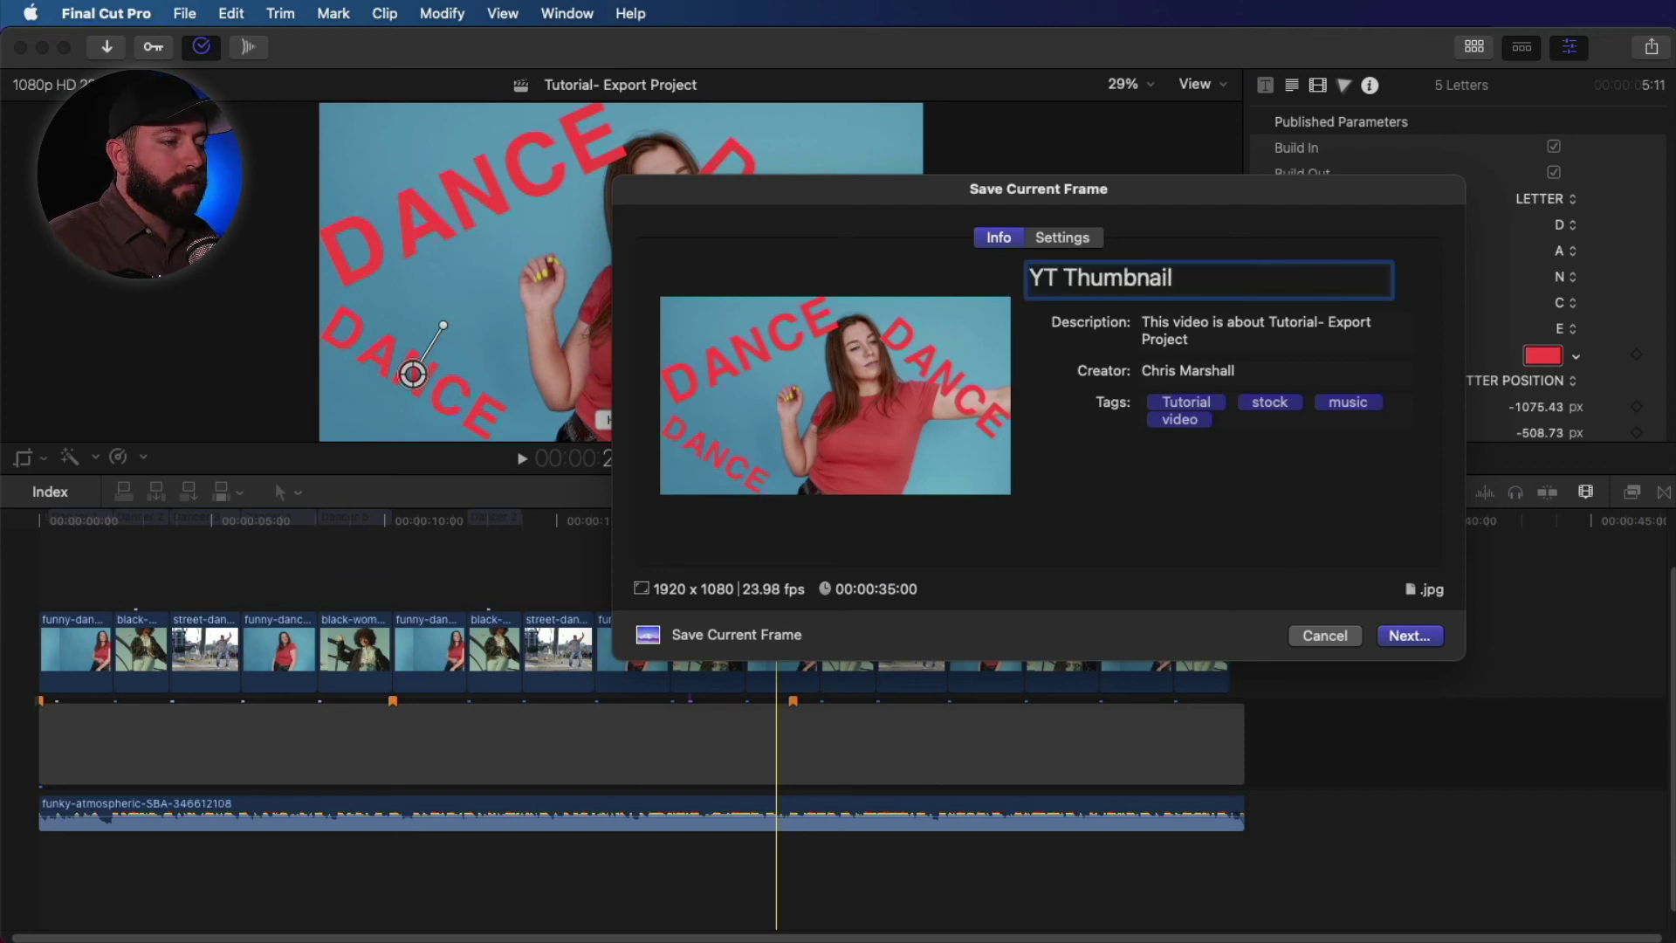
{"action": "key", "text": "Return"}
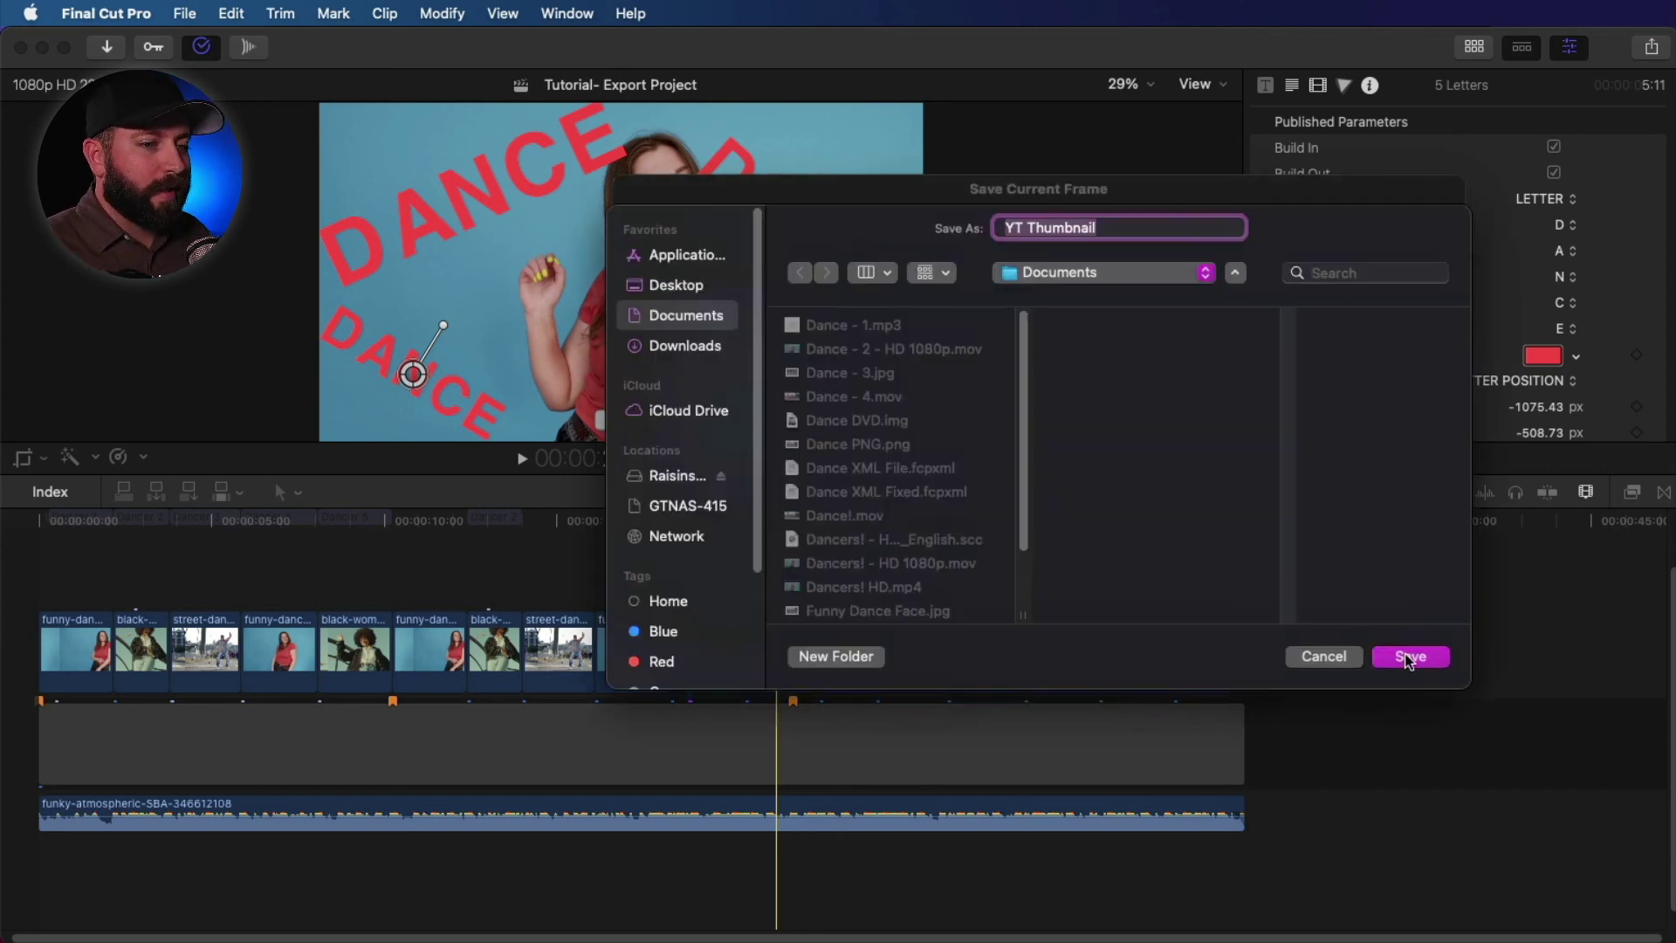
{"action": "key", "text": "Return"}
{"action": "left_click", "coordinate": [1122, 528]}
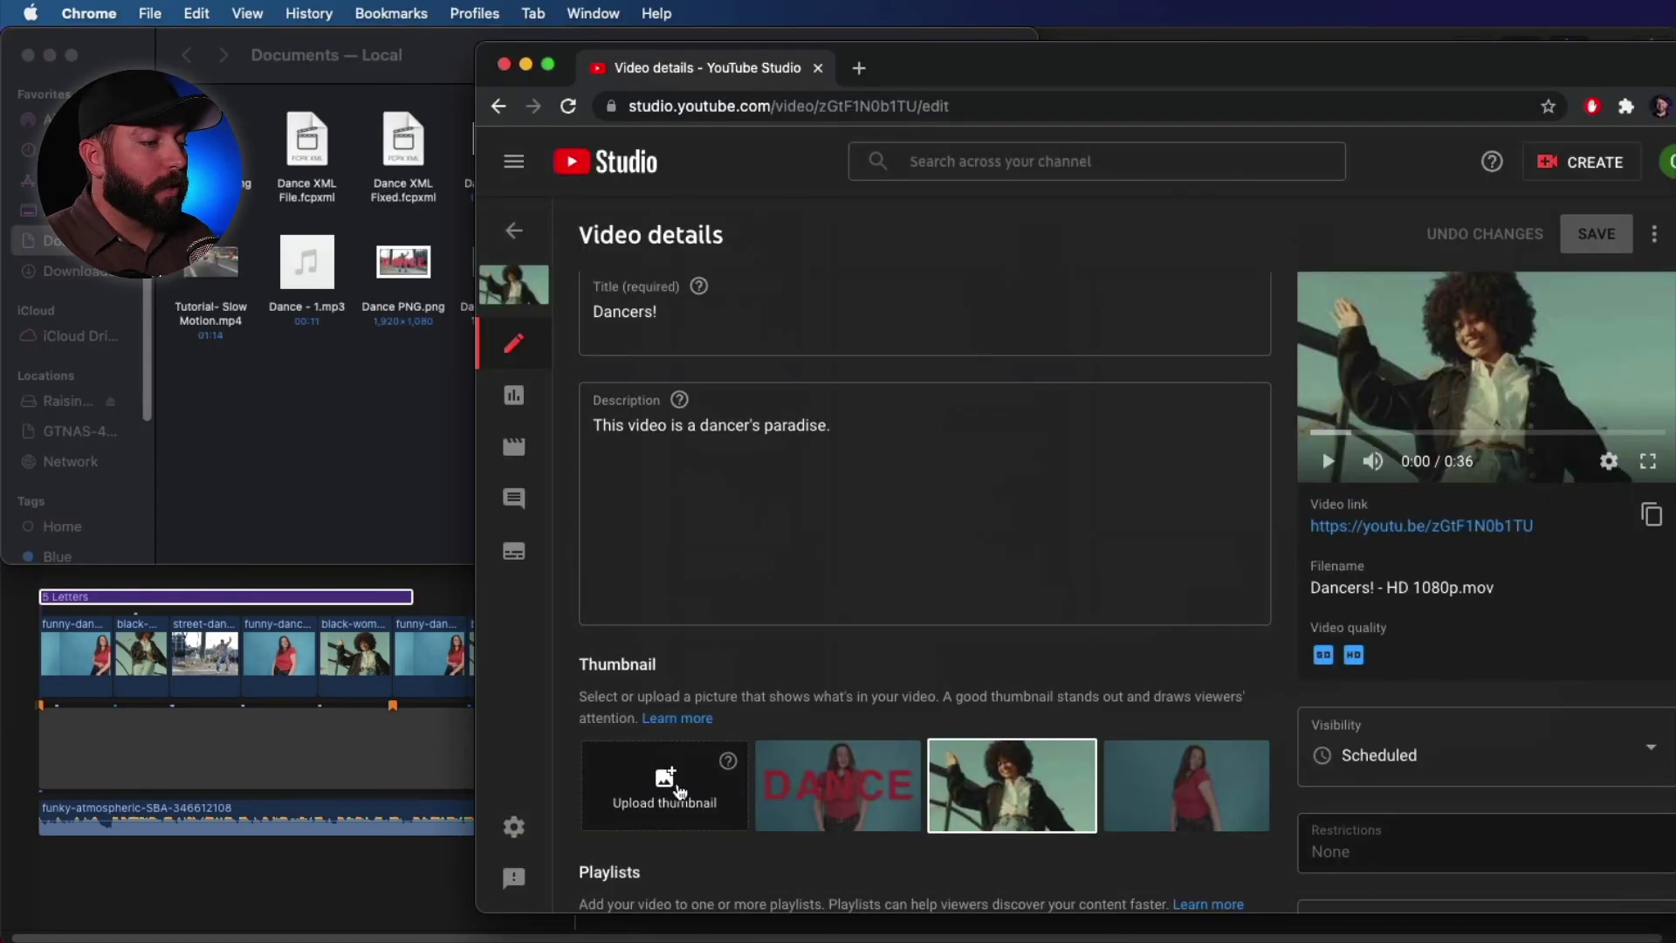
Upload YT Thumbnail.jpg from Documents as the Dancers! custom thumbnail.
{"action": "left_click", "coordinate": [682, 791]}
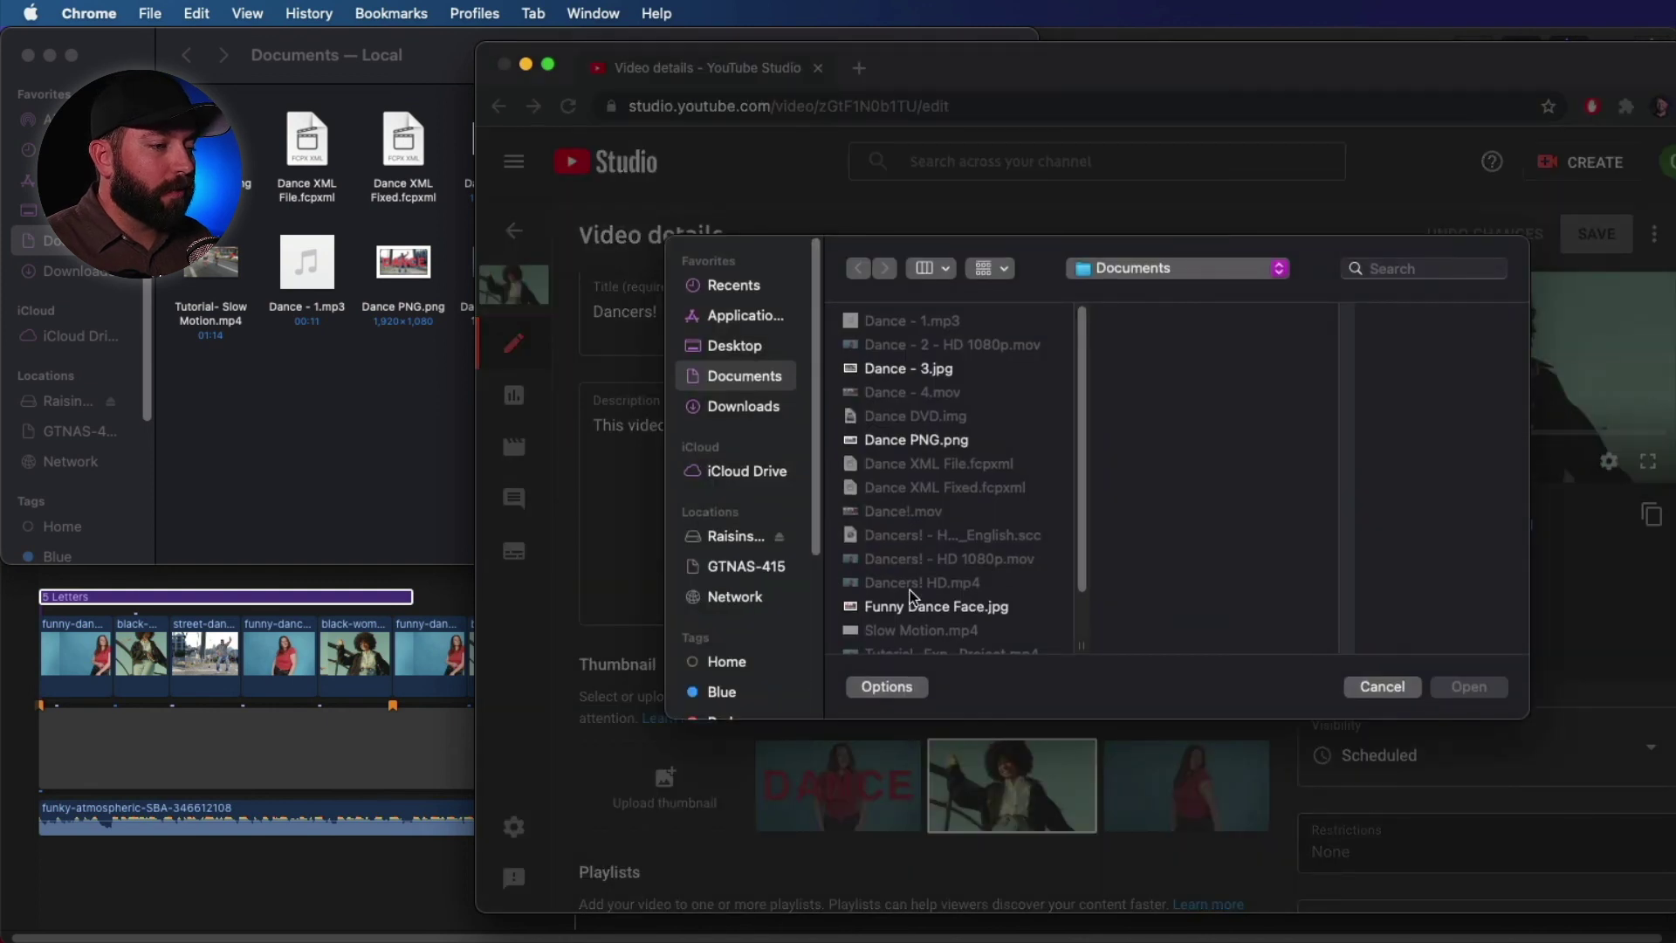
{"action": "scroll", "coordinate": [944, 625], "scroll_direction": "down", "scroll_amount": 2}
{"action": "left_click", "coordinate": [942, 629]}
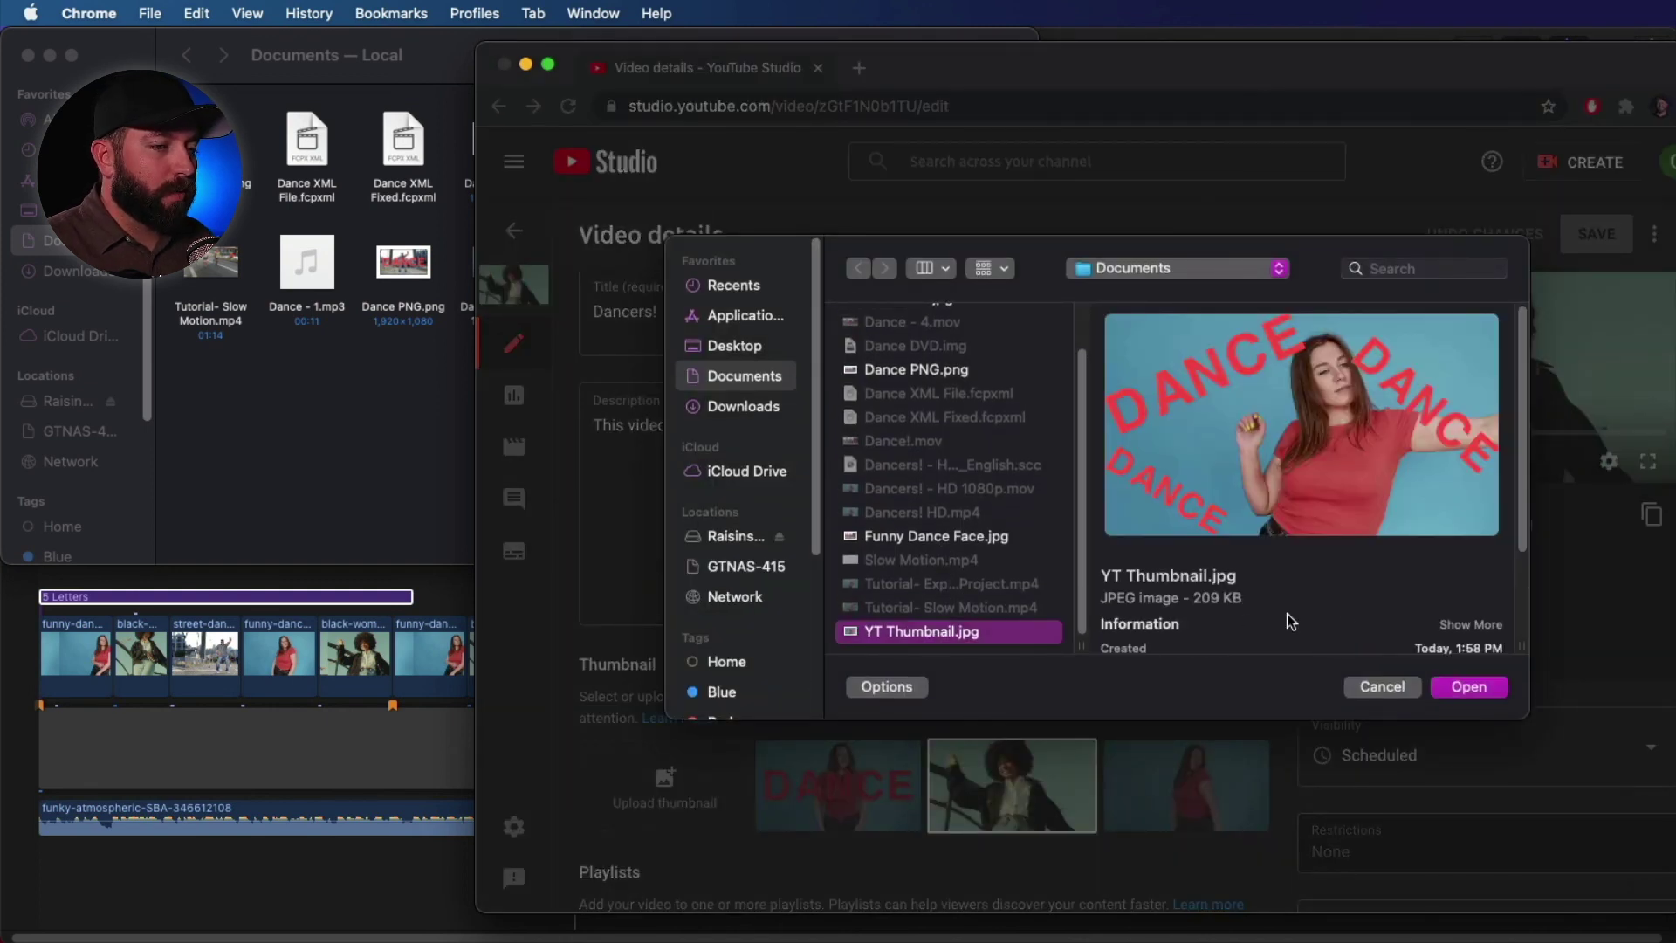
{"action": "left_click", "coordinate": [1467, 687]}
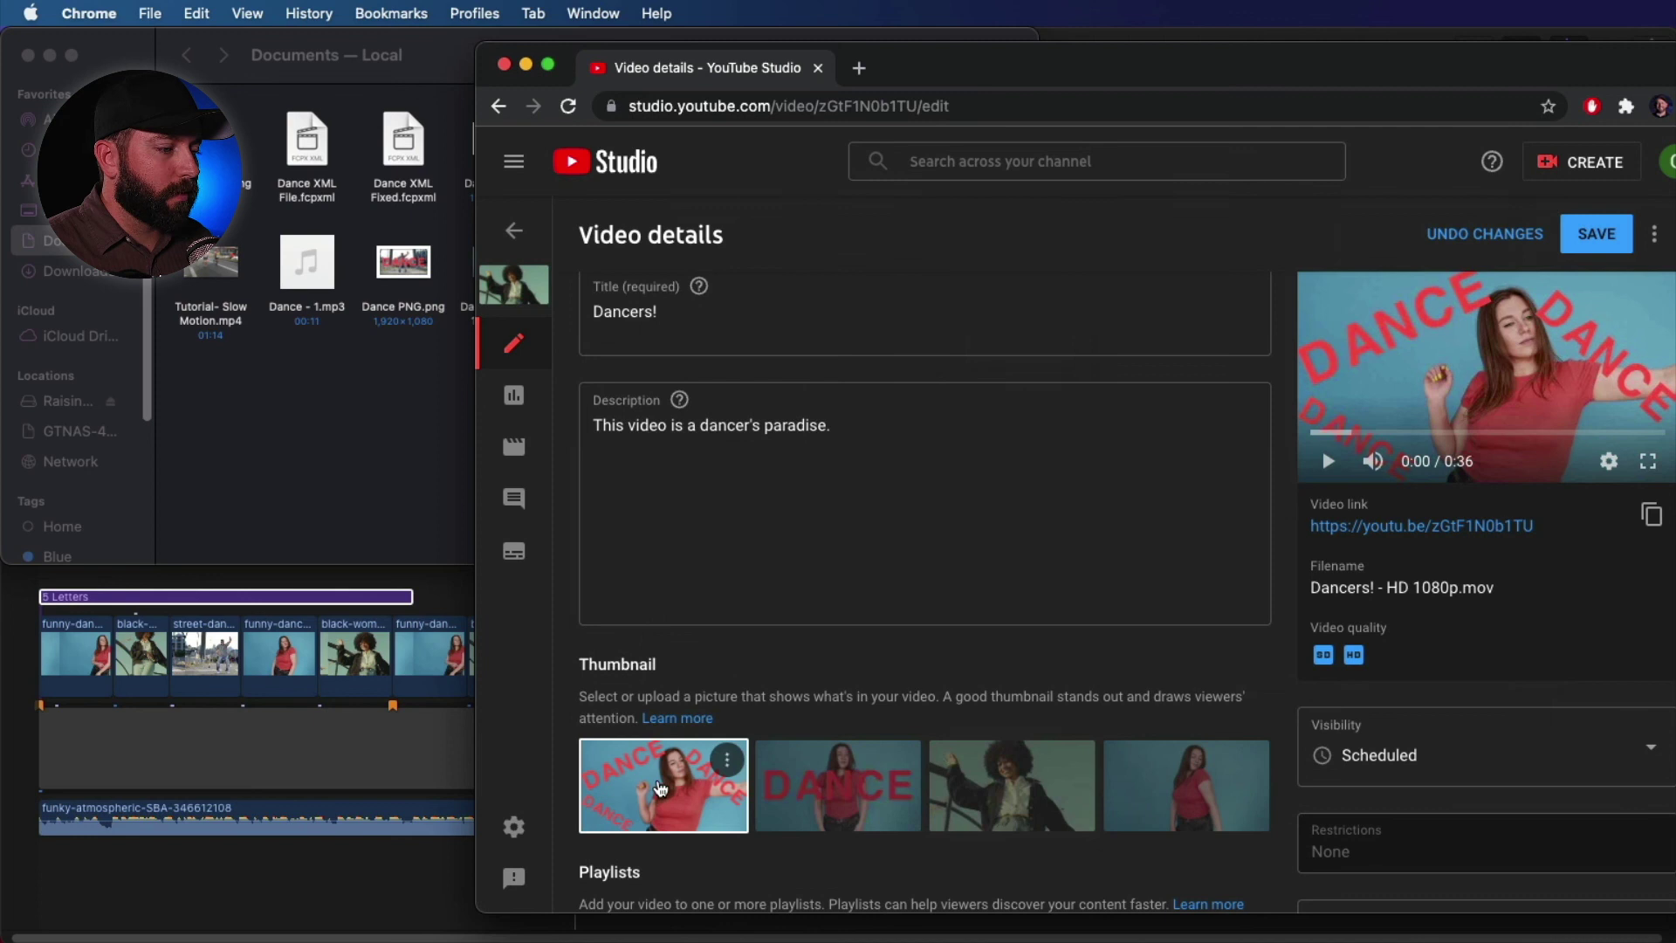